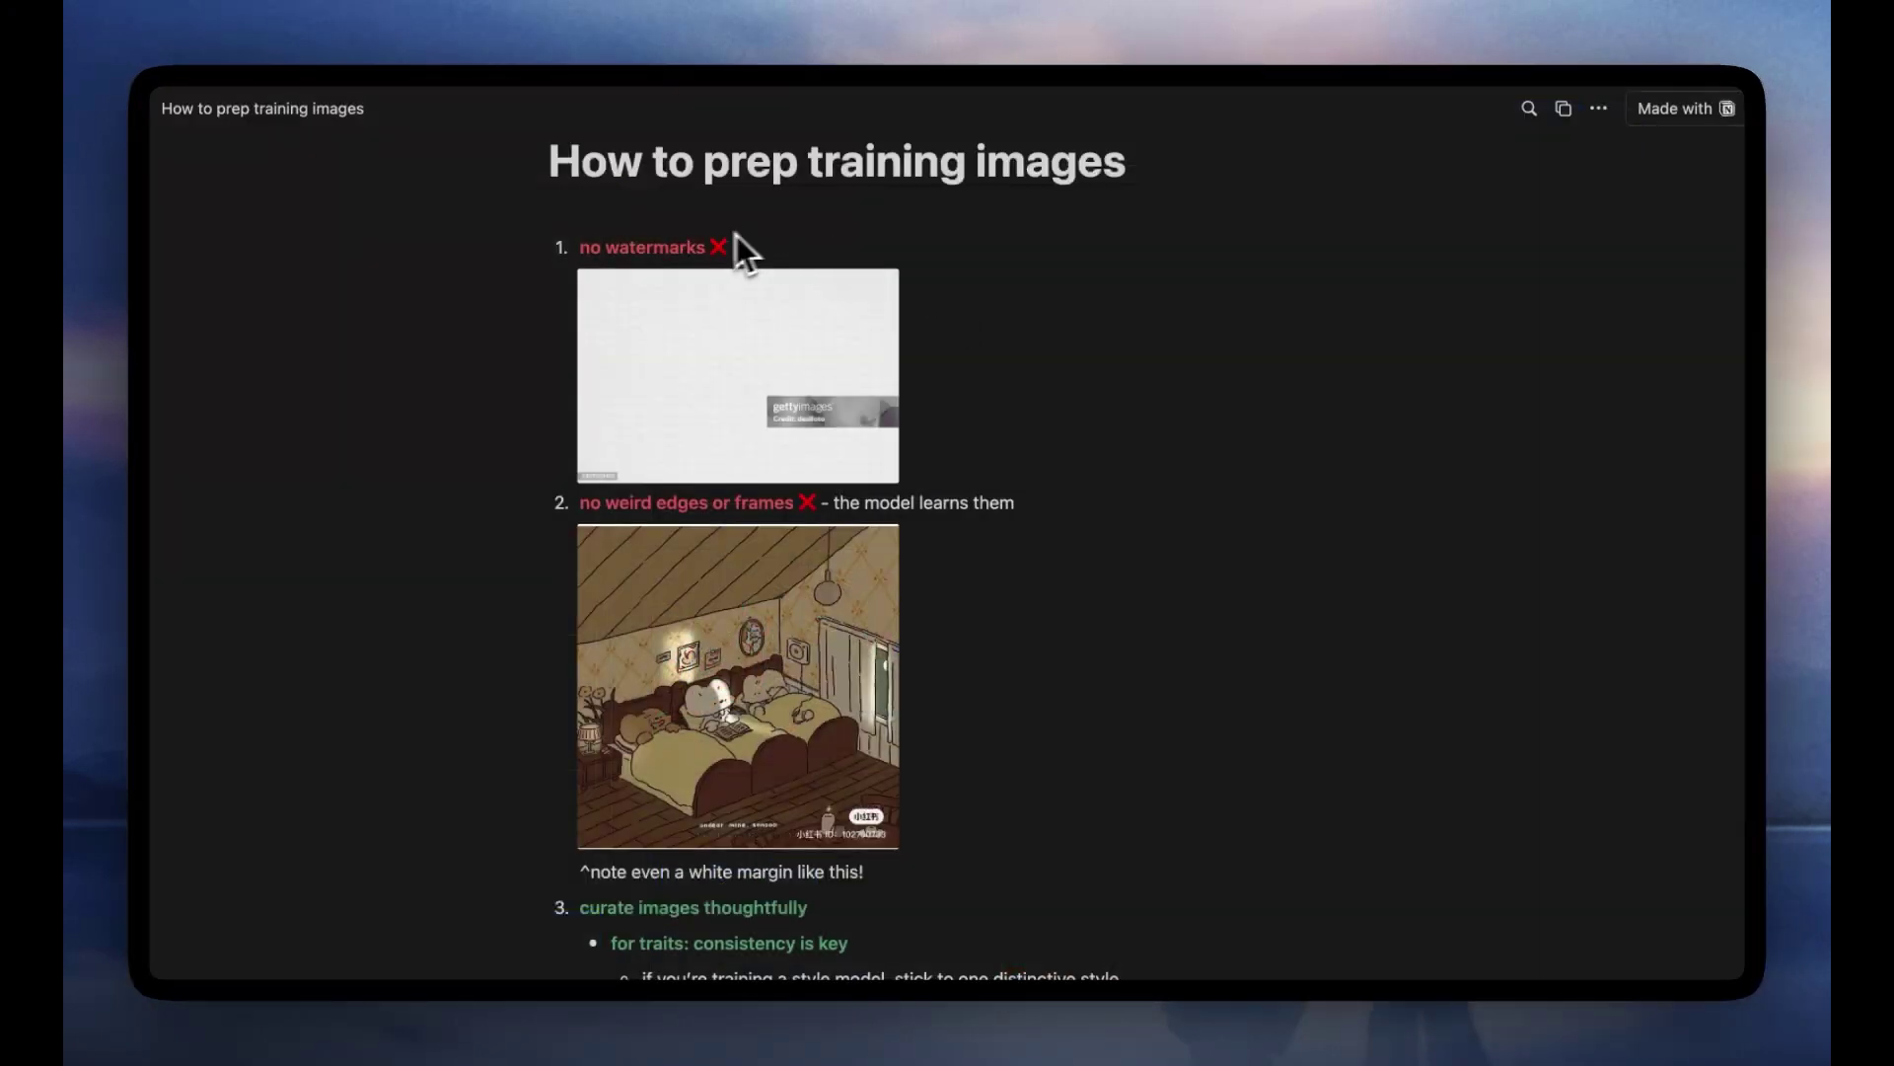
Step: Scroll through the 'How to prep training images' guide, briefly highlighting 'traits' and 'flexibility'
scroll(656, 533, down, 1)
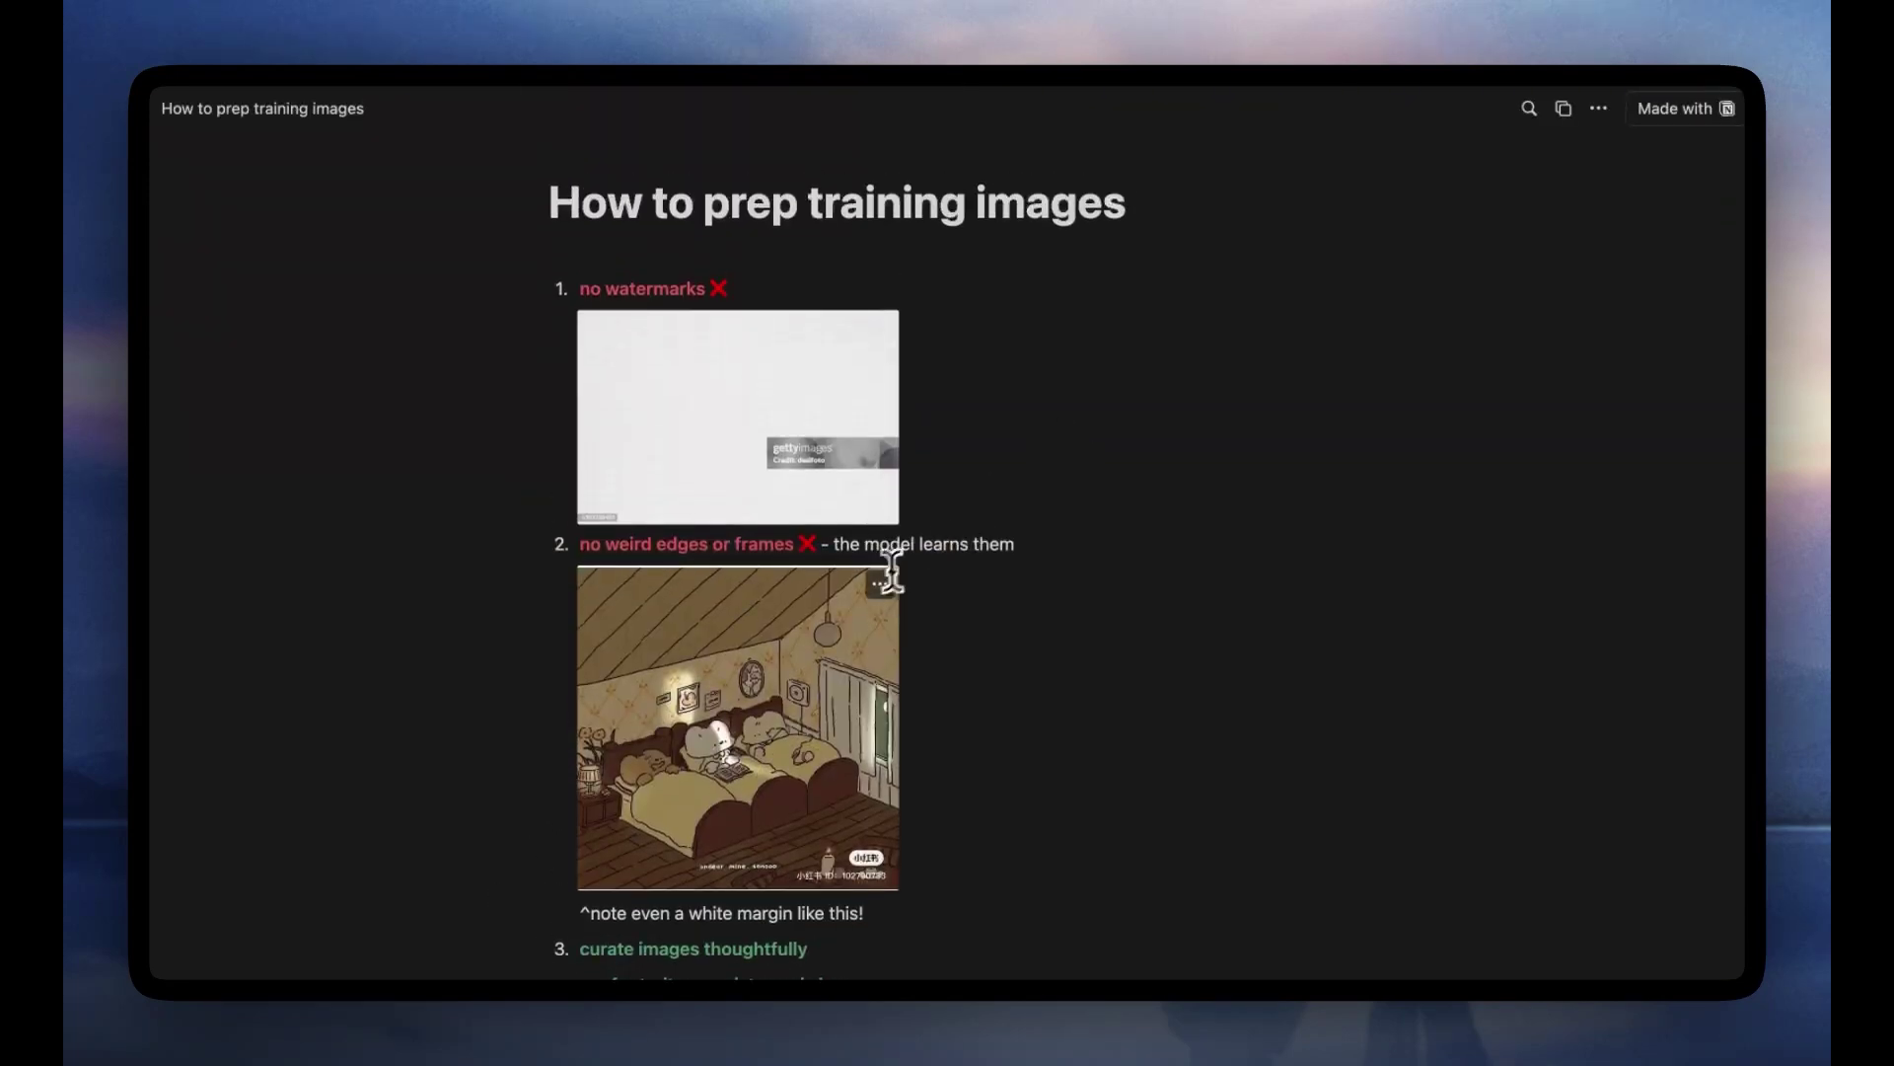
scroll(976, 618, down, 3)
scroll(977, 619, down, 5)
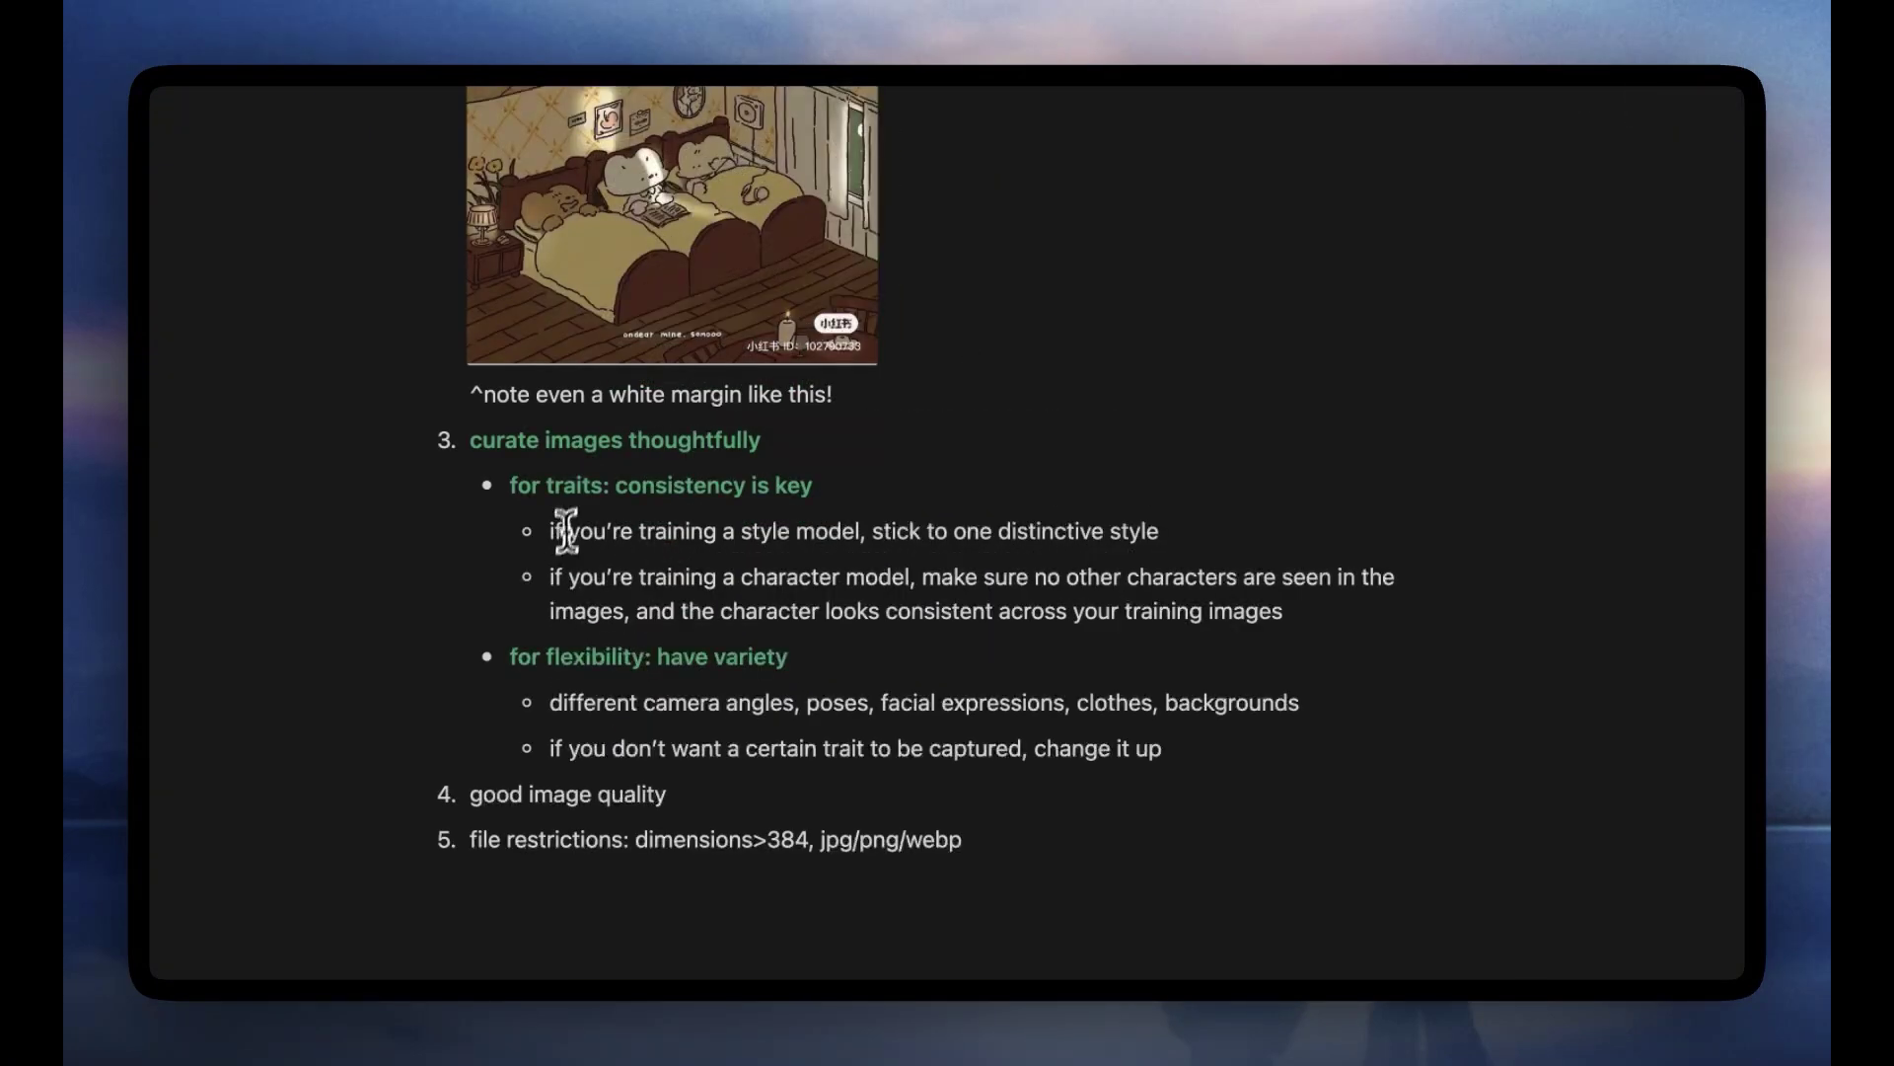
drag(602, 489, 543, 491)
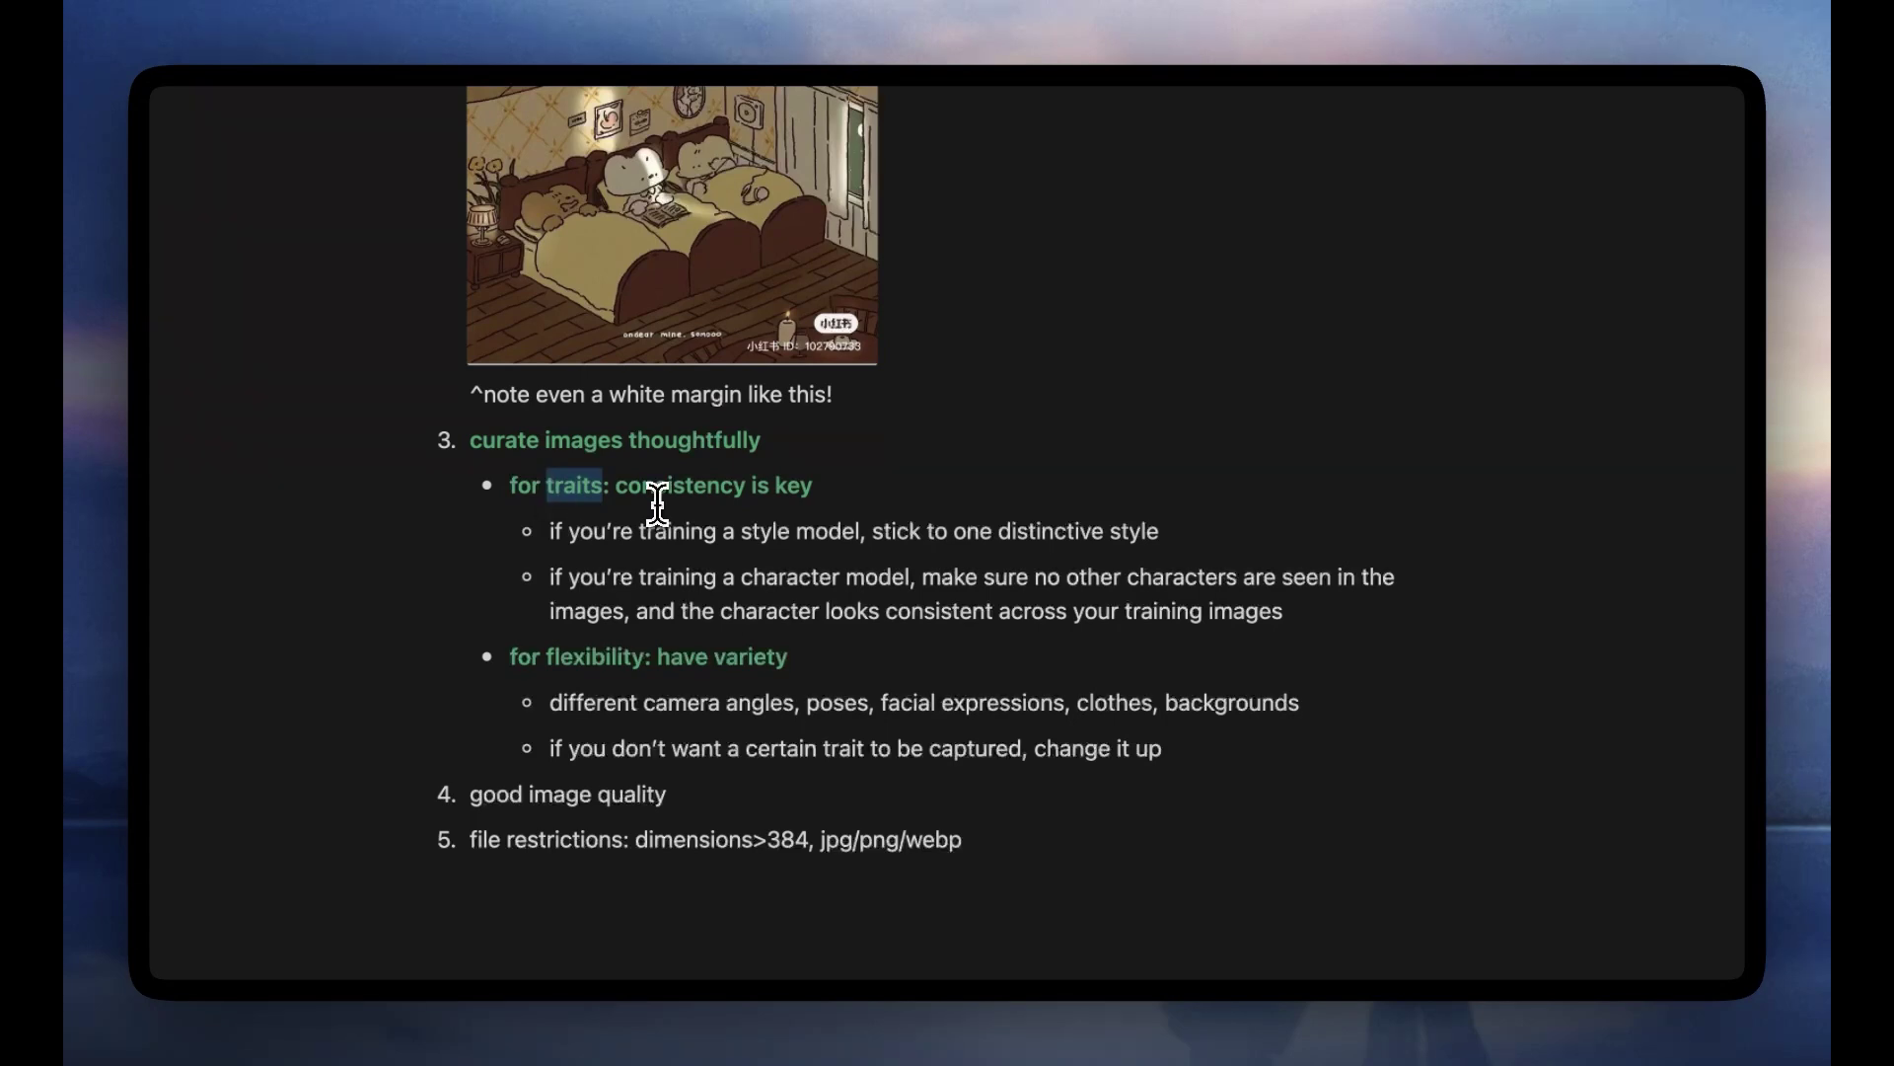
click(653, 538)
drag(647, 653, 546, 668)
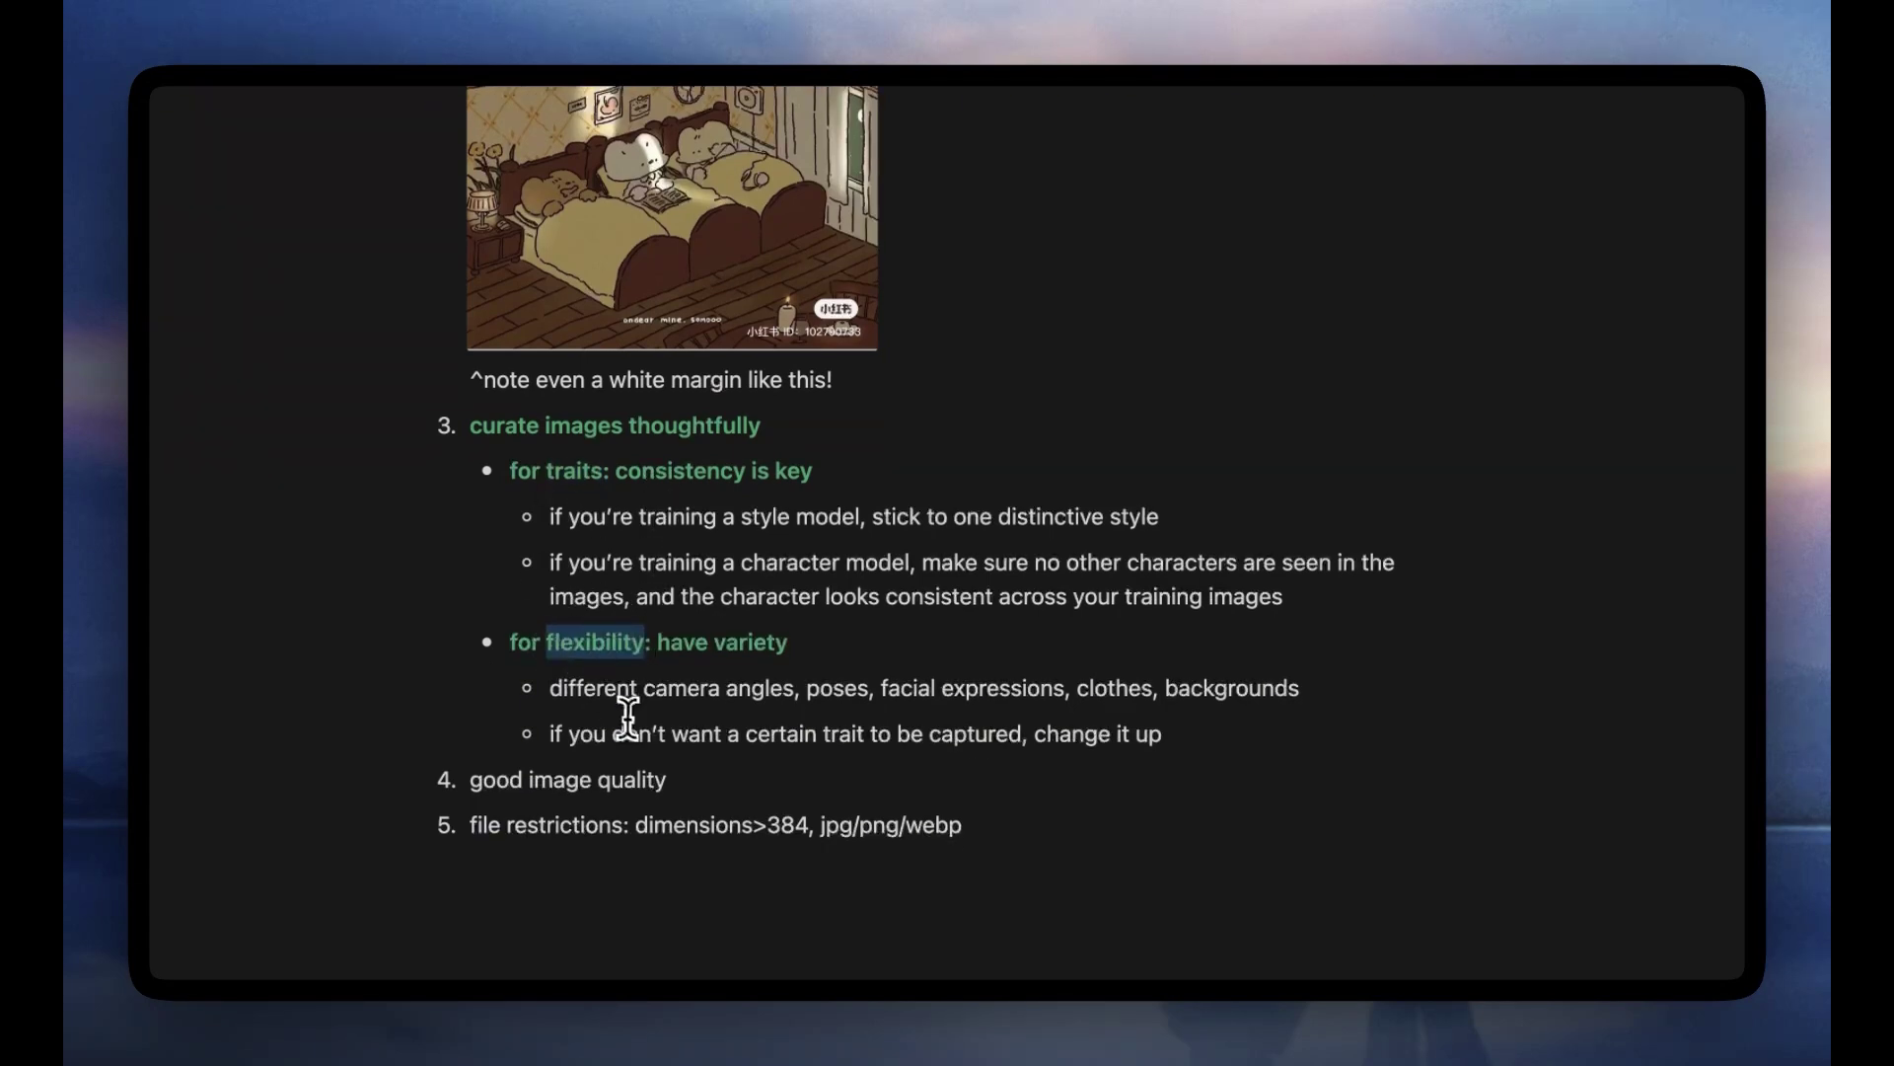
scroll(523, 700, down, 1)
click(789, 597)
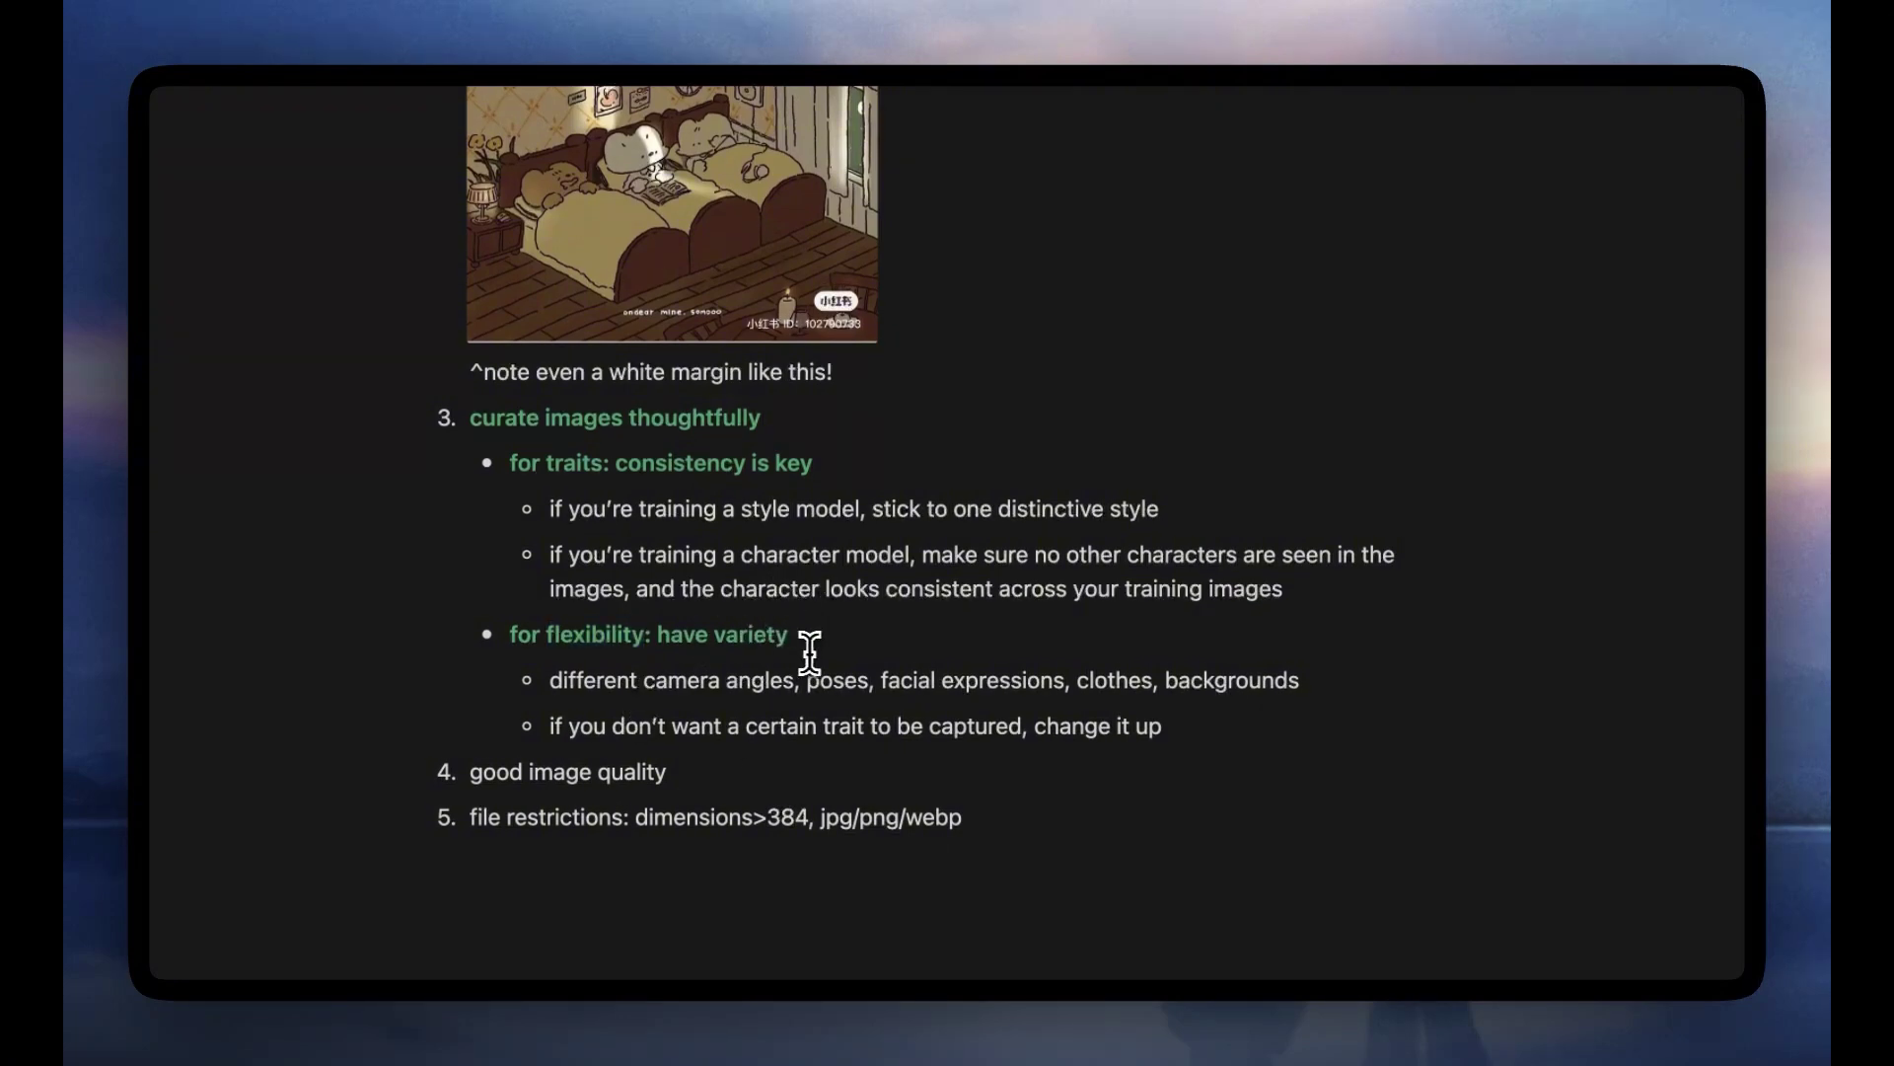
scroll(734, 769, down, 1)
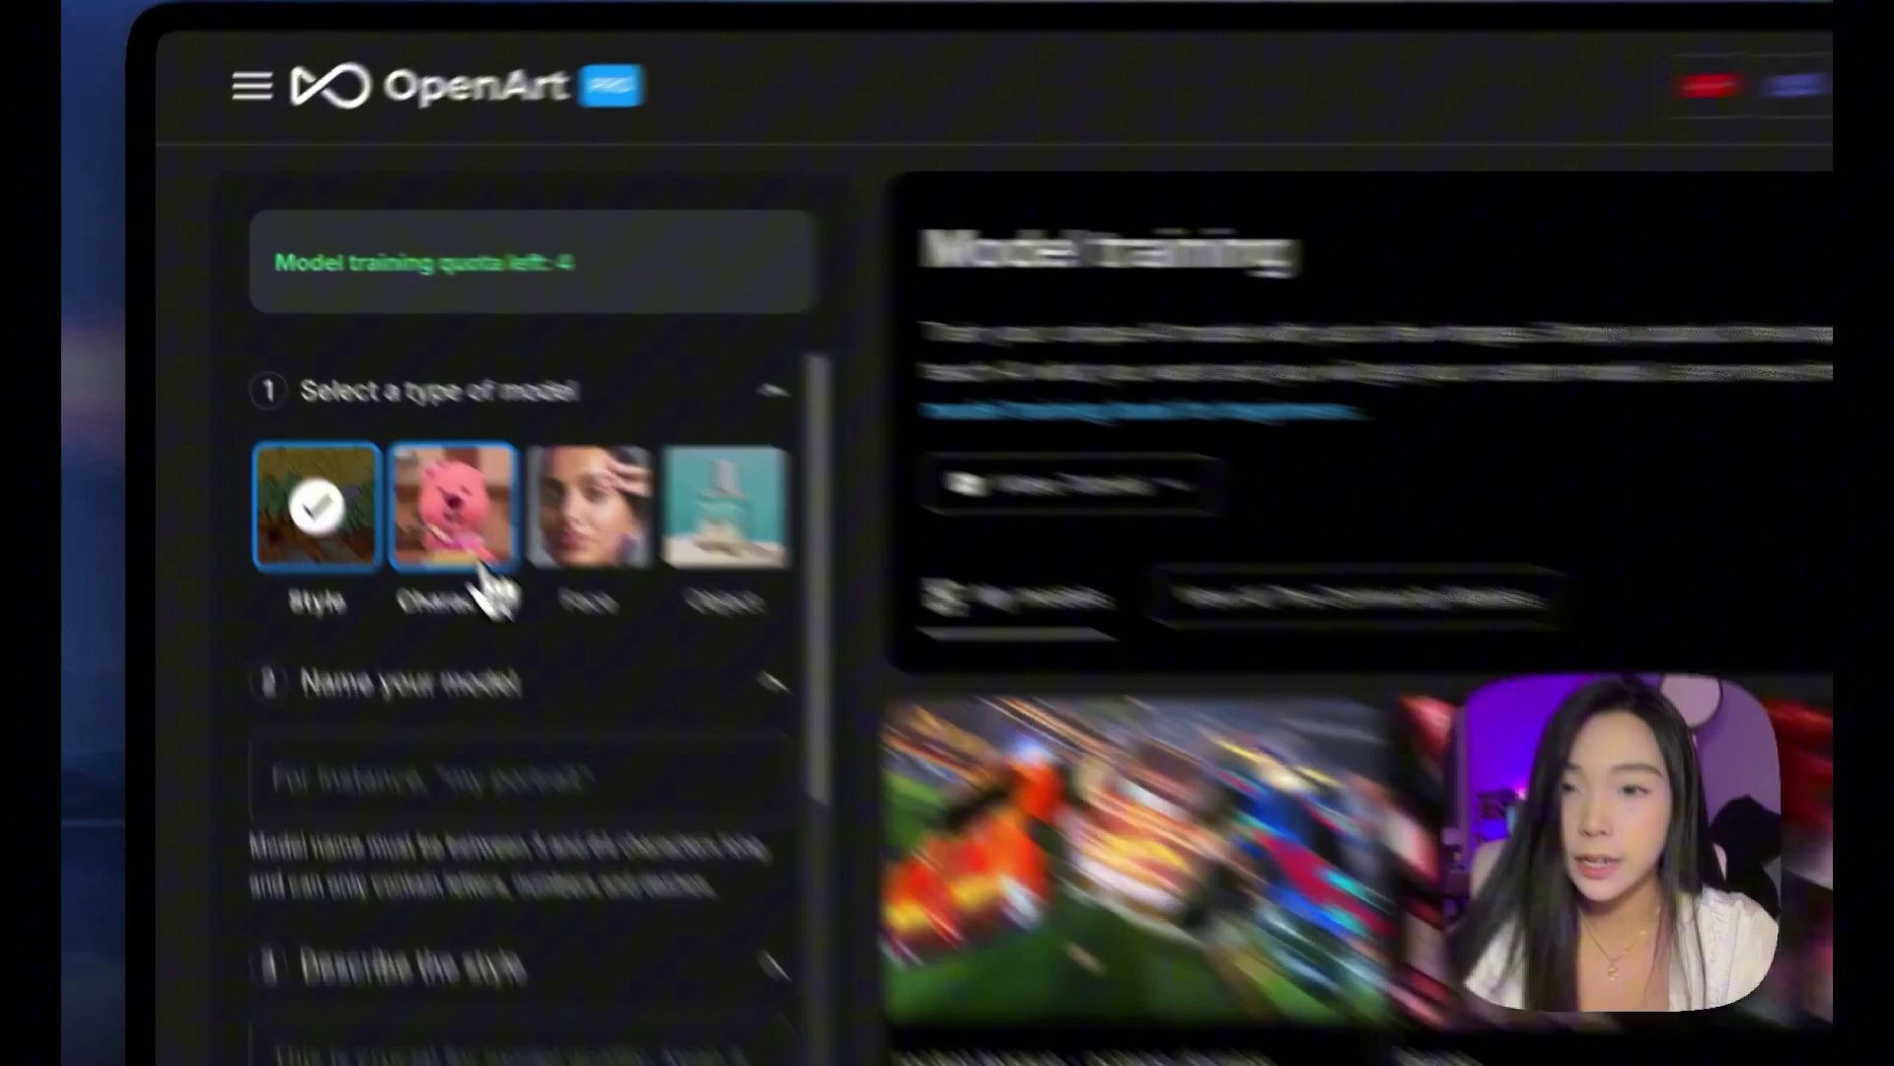
Step: Choose Character as the OpenArt model type and browse the Pinterest grogu results
click(372, 456)
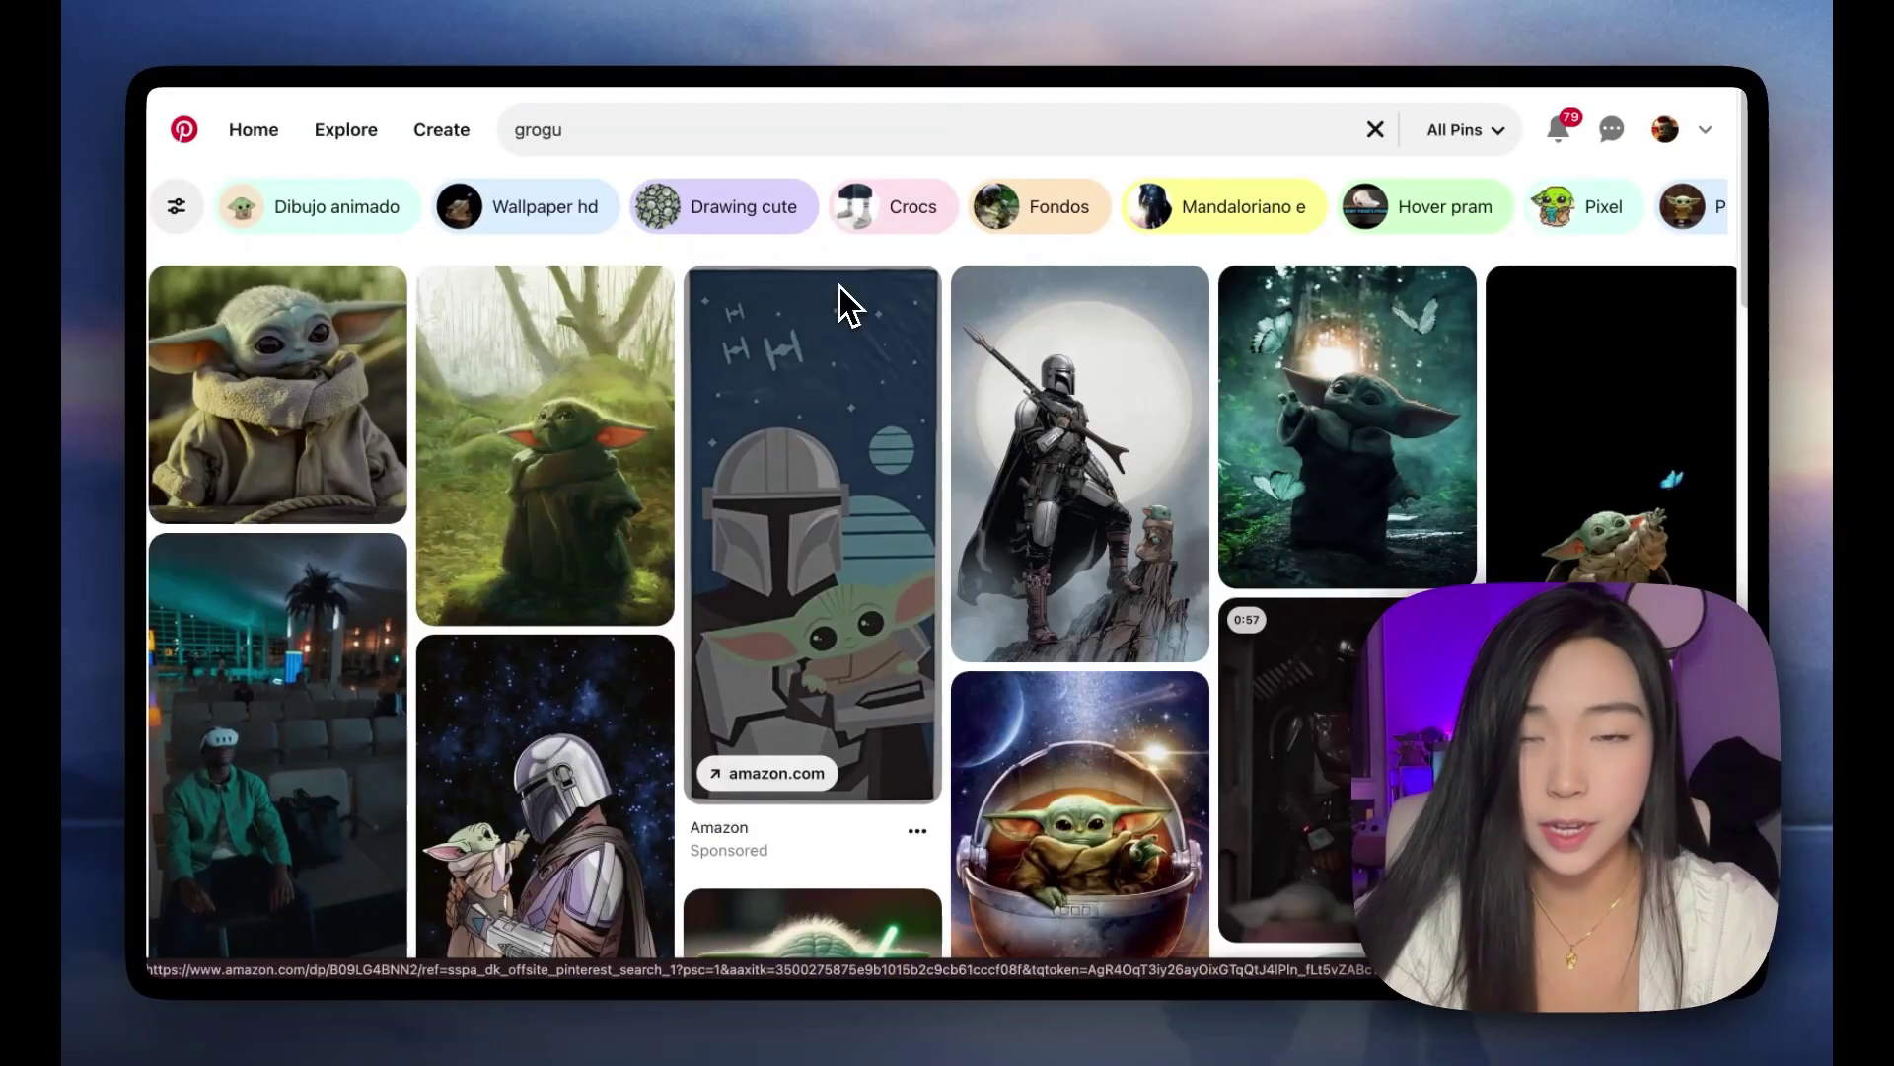
scroll(842, 306, down, 2)
scroll(842, 304, down, 10)
scroll(794, 493, down, 6)
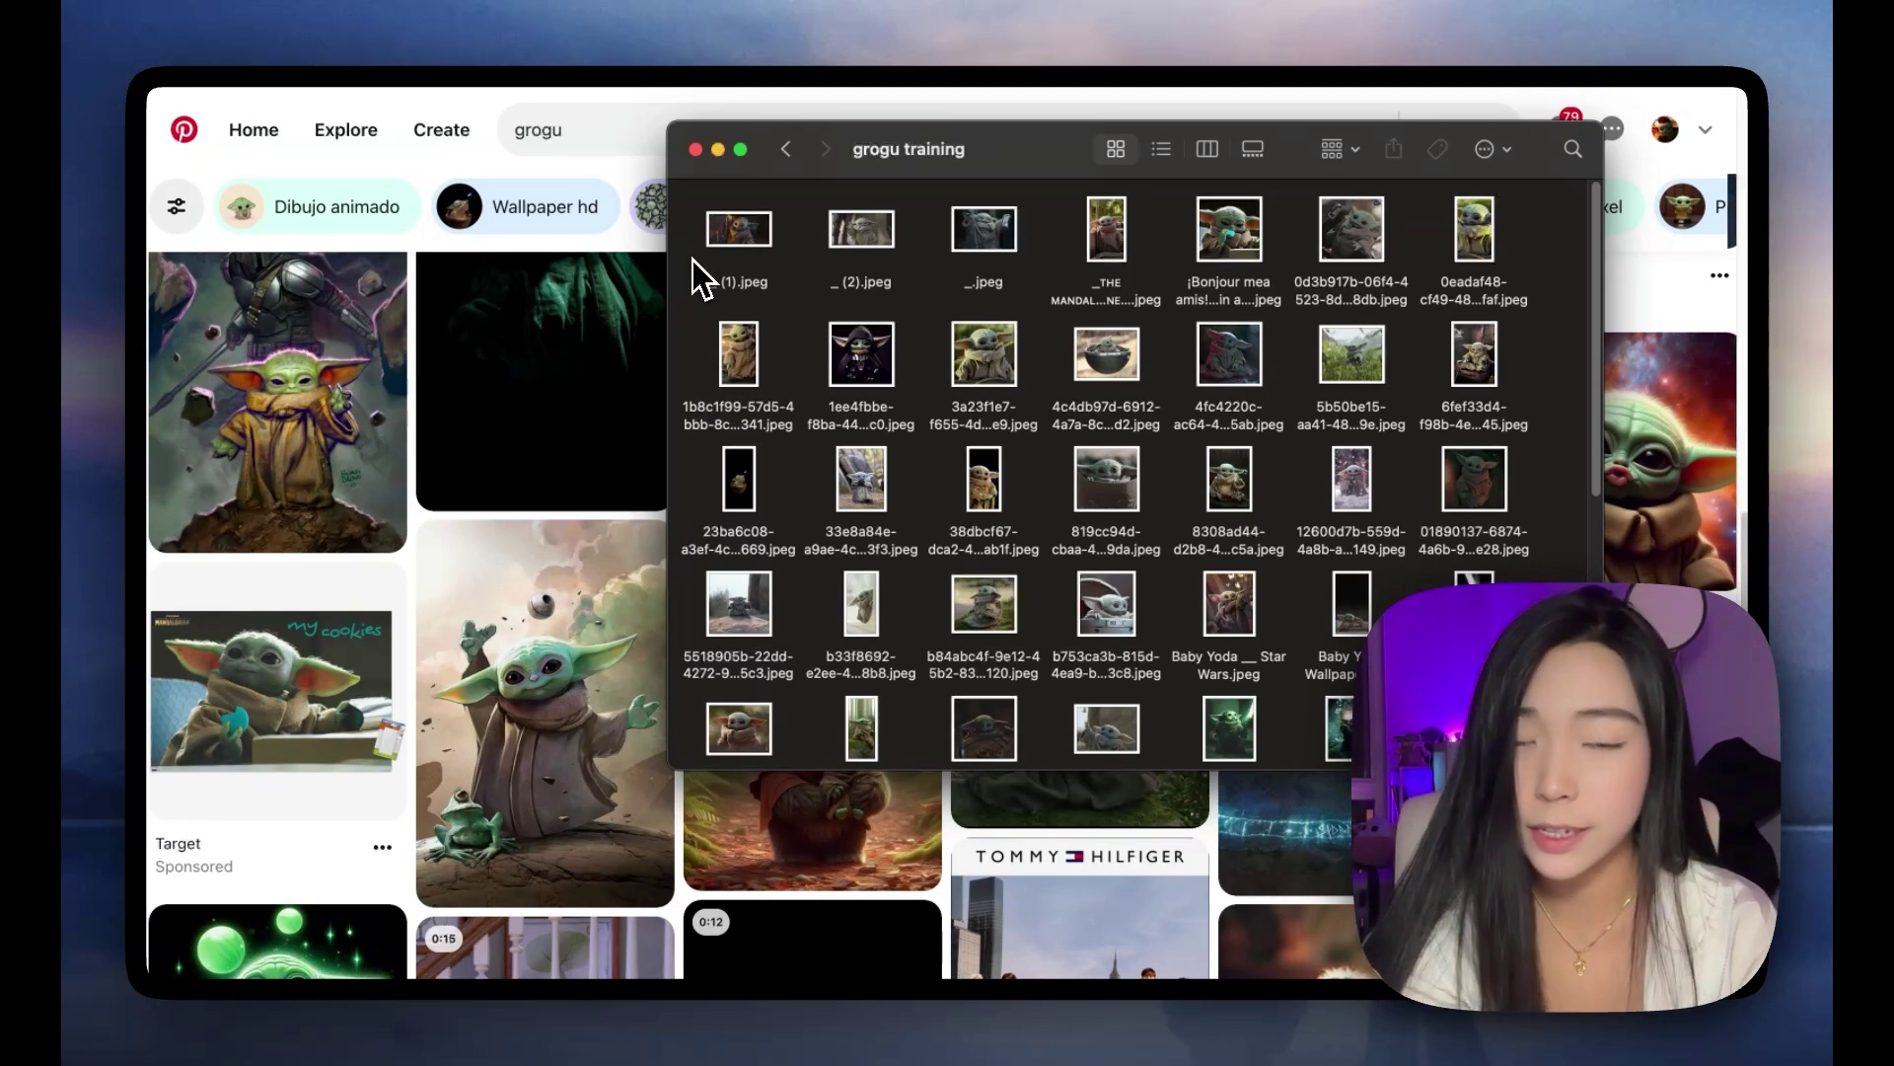
Step: Select every image in the 'grogu training' Finder folder
scroll(448, 605, down, 10)
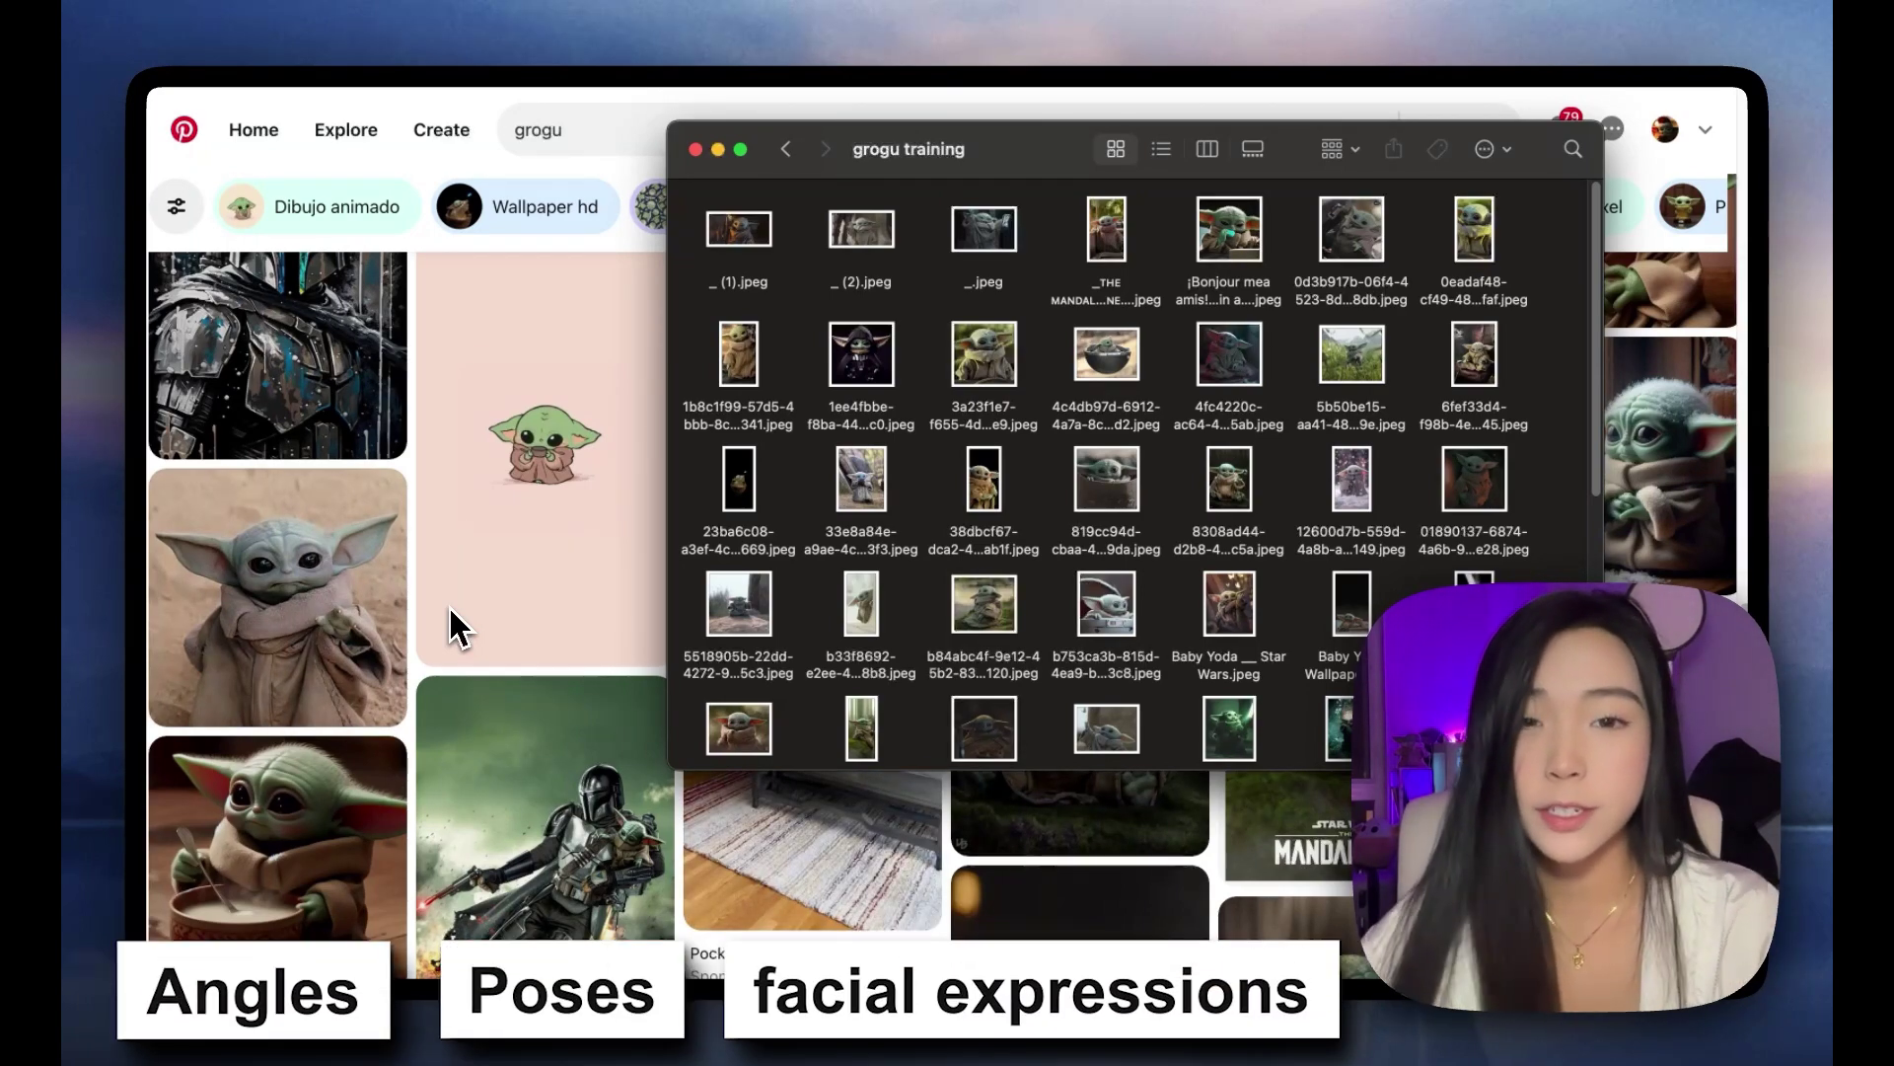
scroll(448, 606, down, 5)
drag(697, 239, 1532, 1035)
Step: Open all 31 selected Grogu images in the viewer and step through the first few
key(super+o)
click(1070, 388)
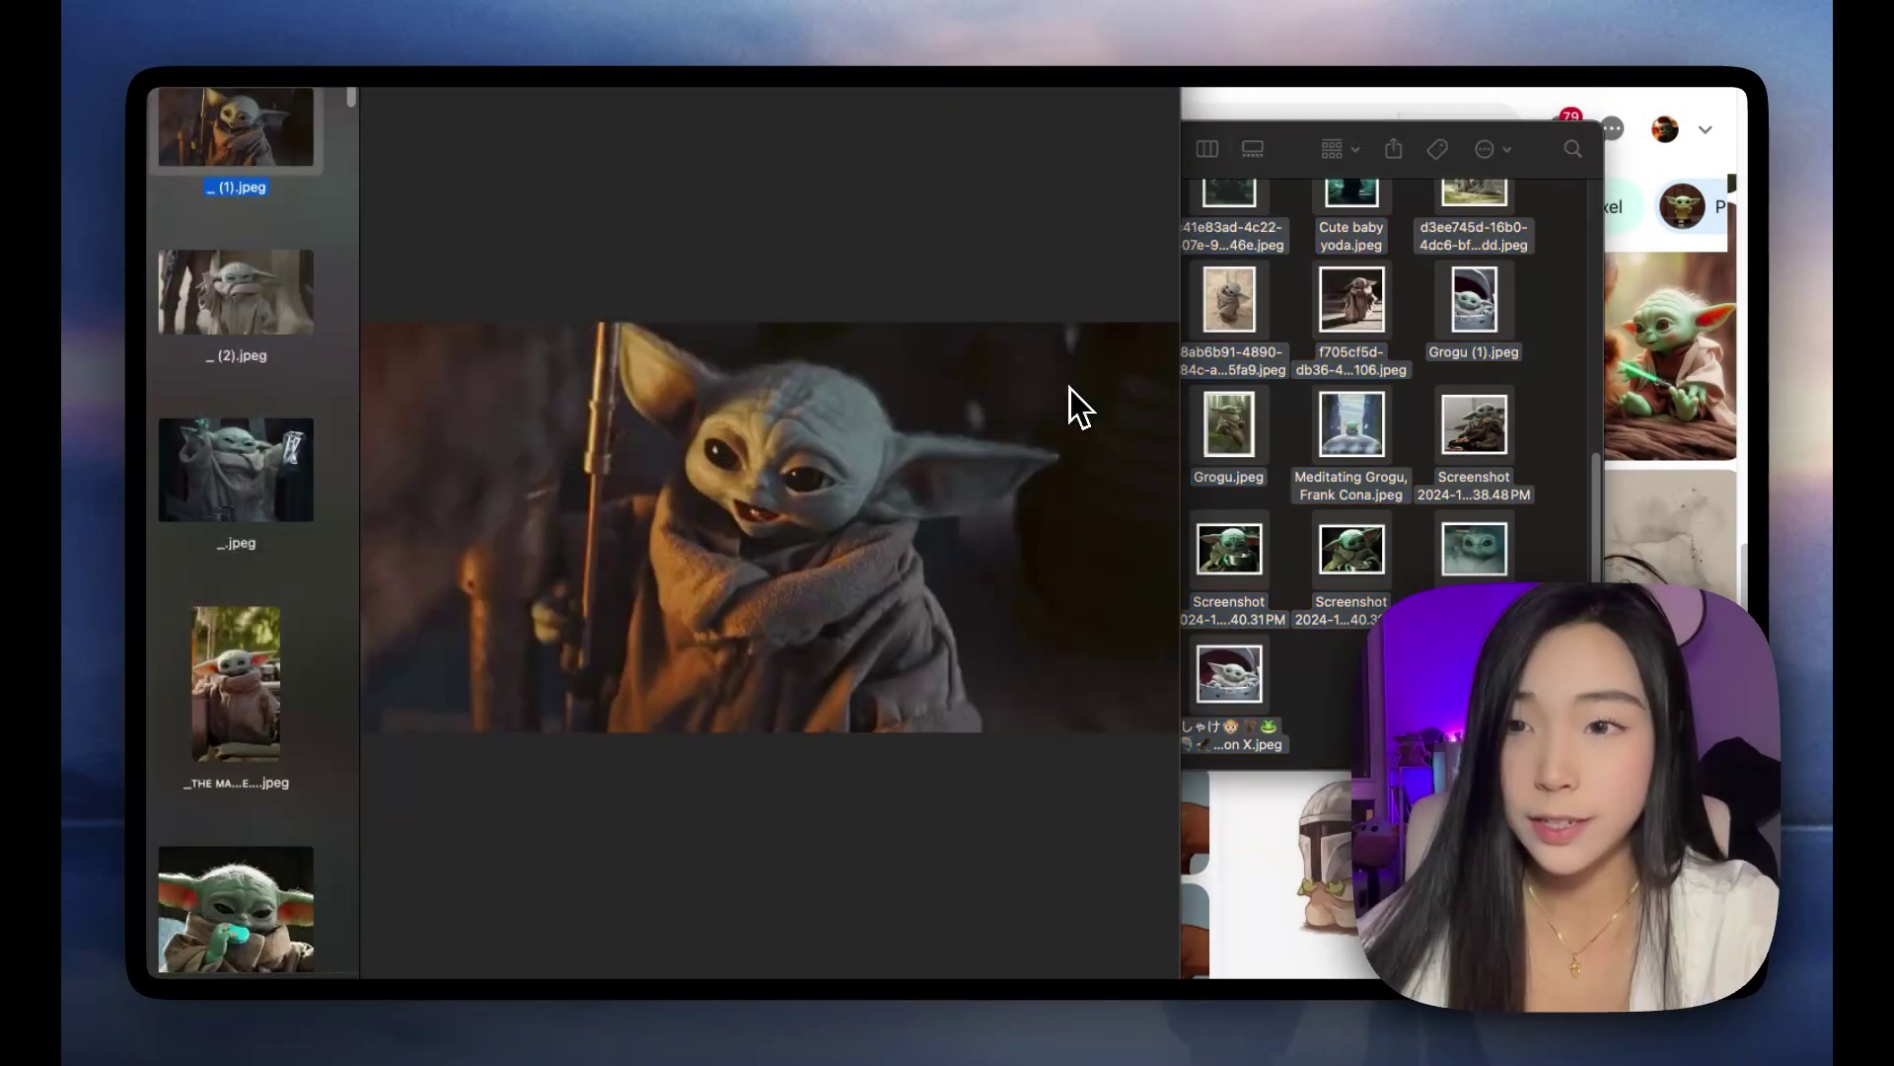
click(240, 246)
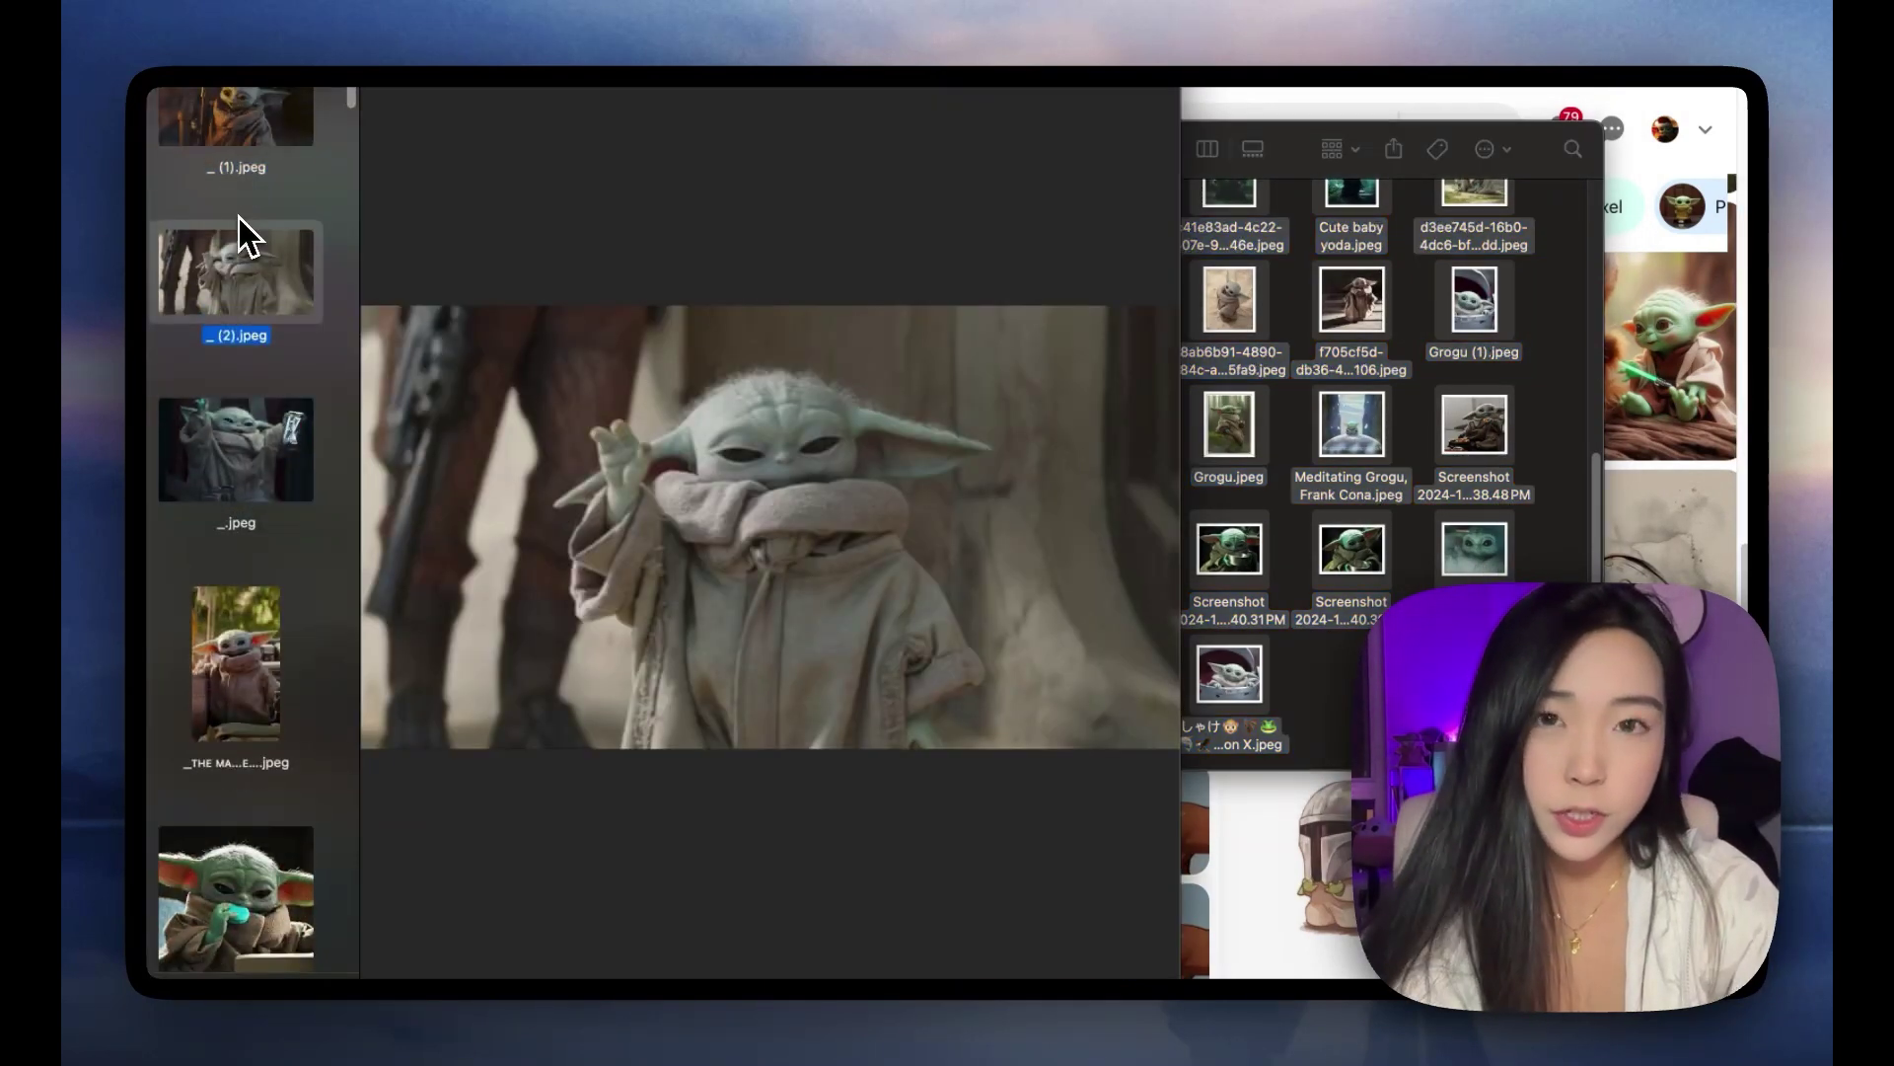
key(Down)
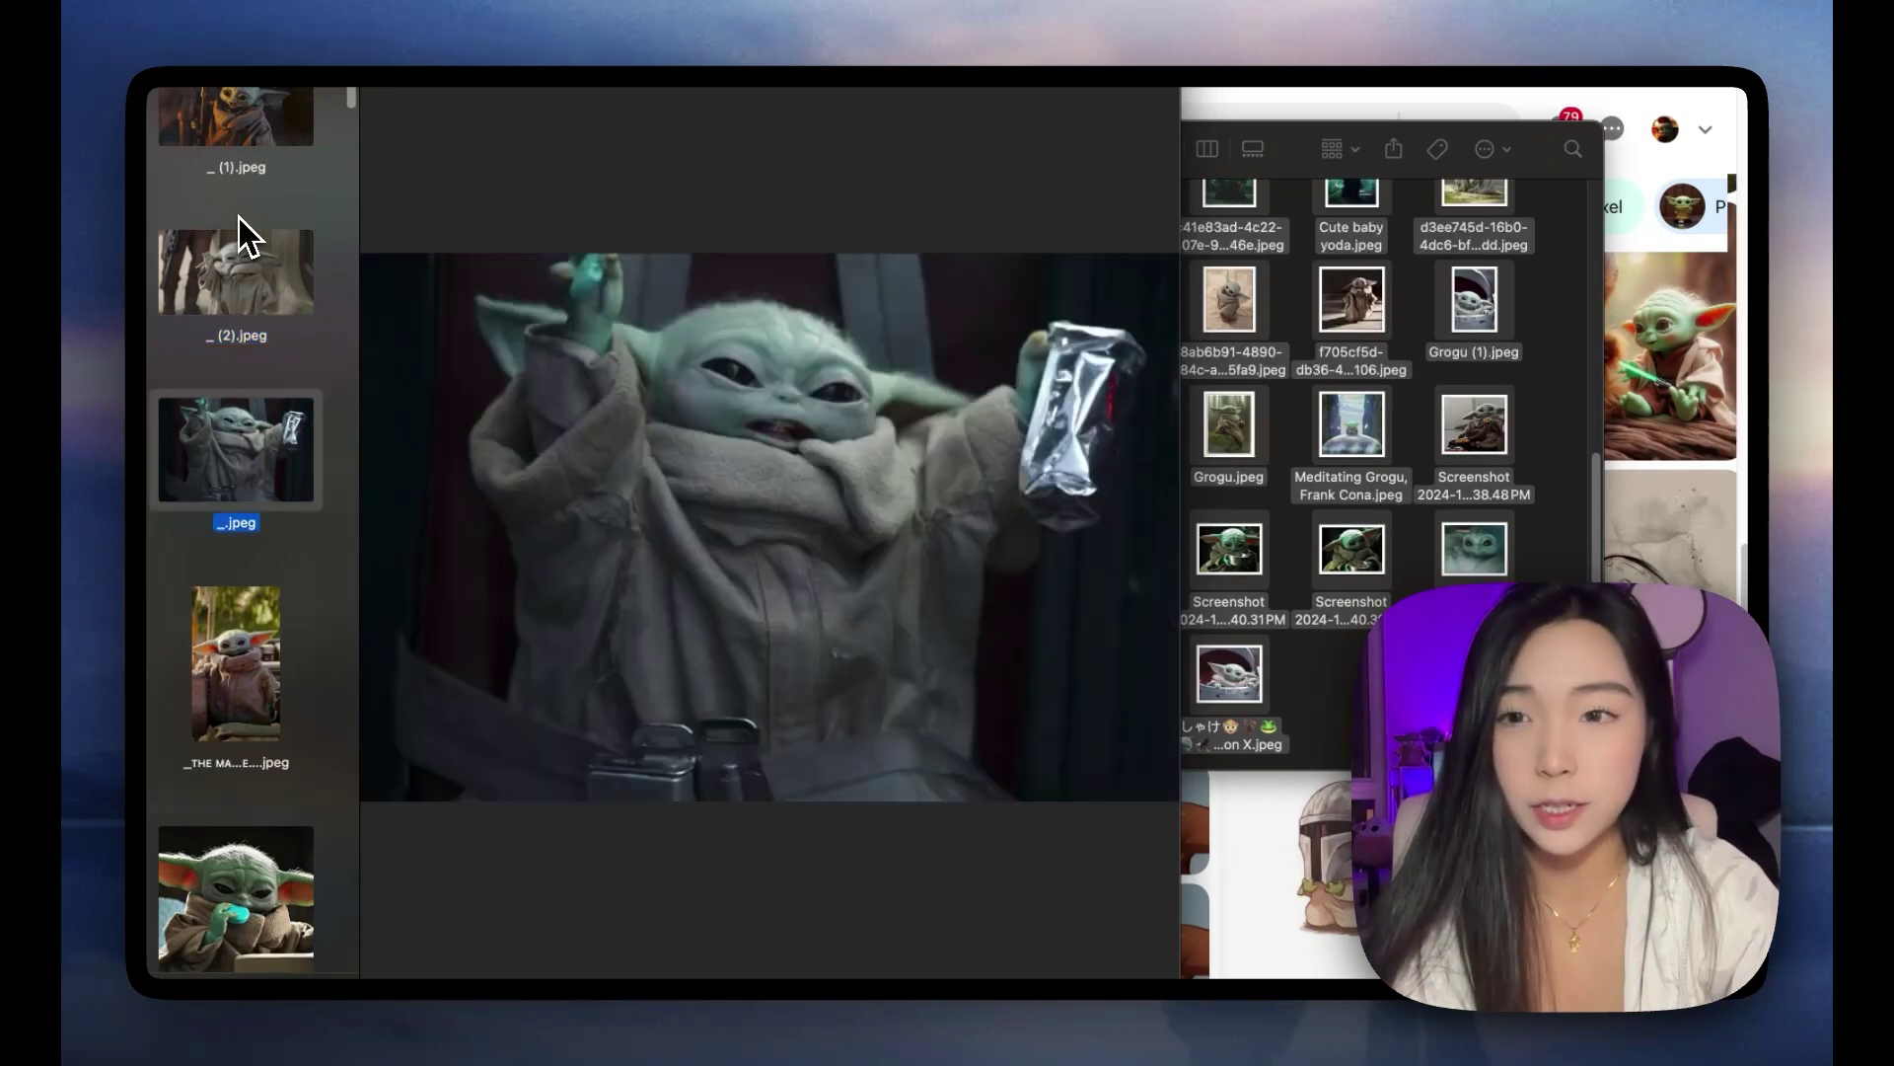
key(Down)
key(Down)
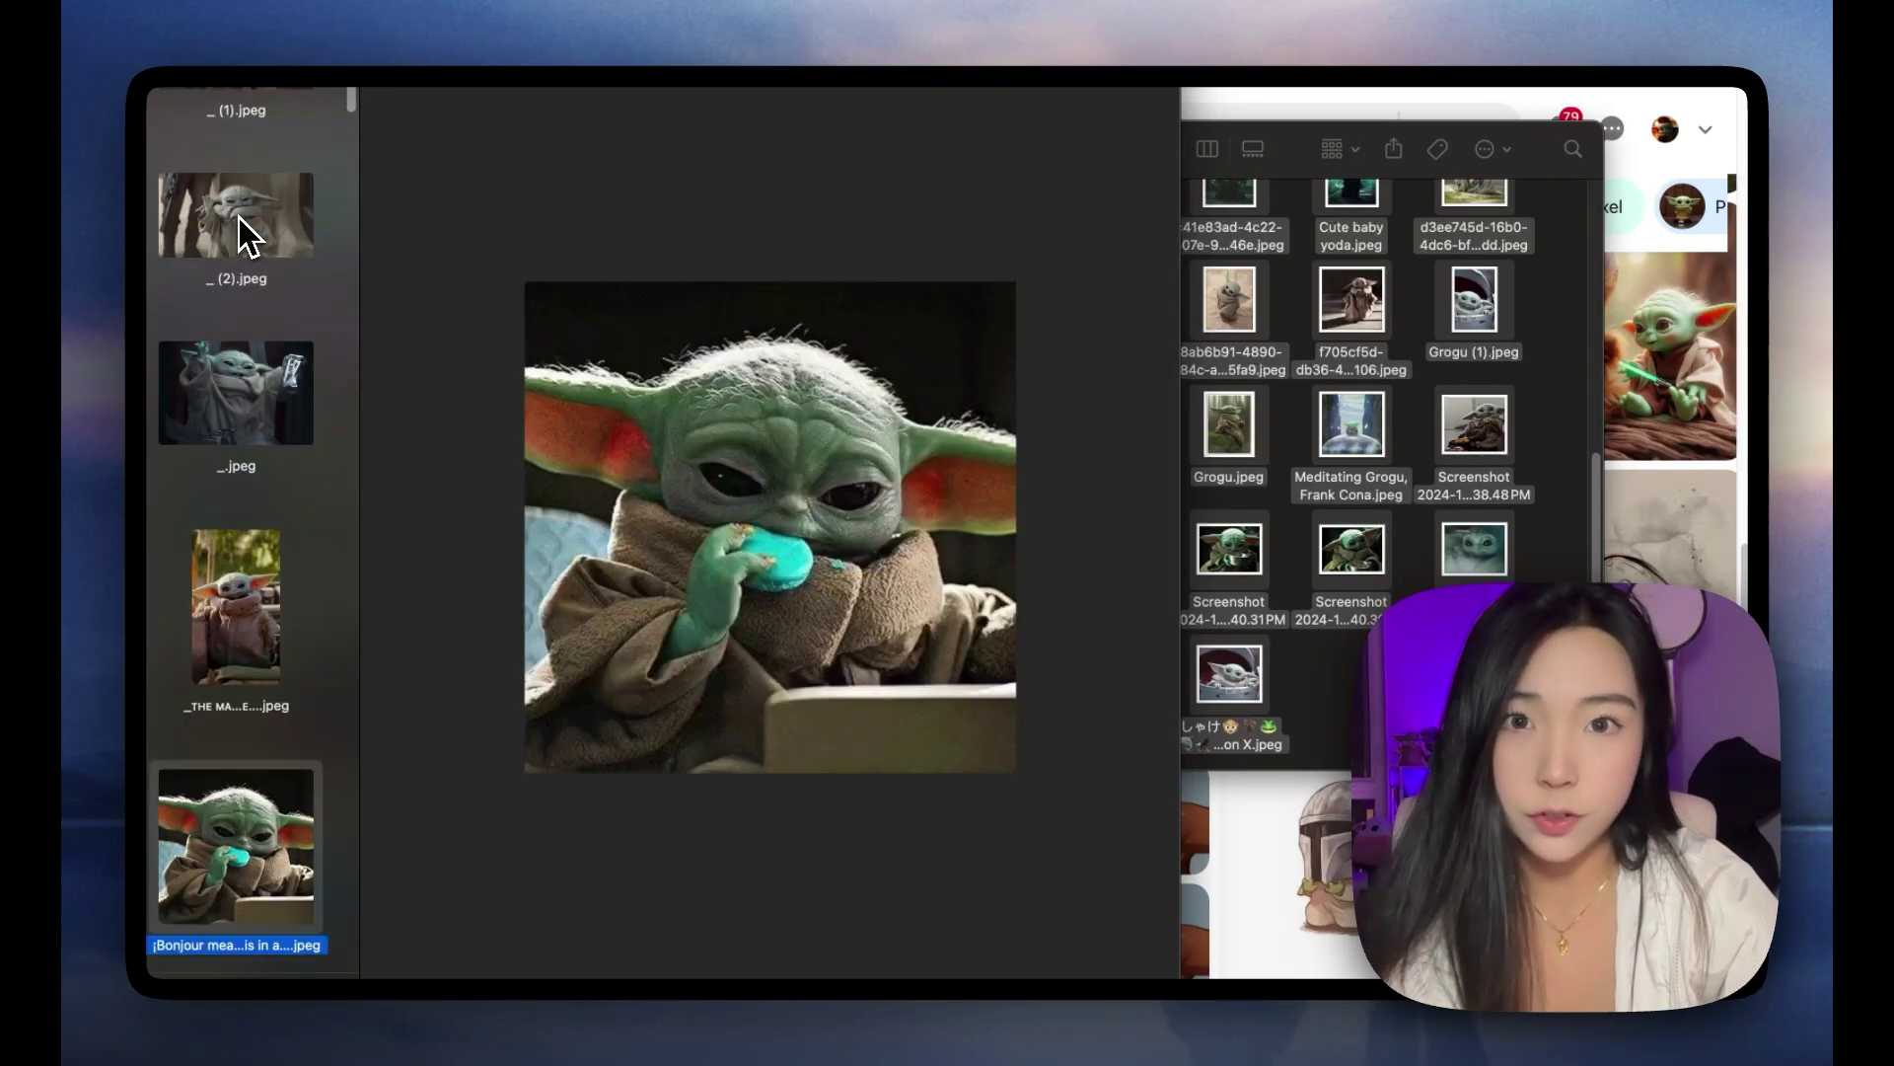
key(Down)
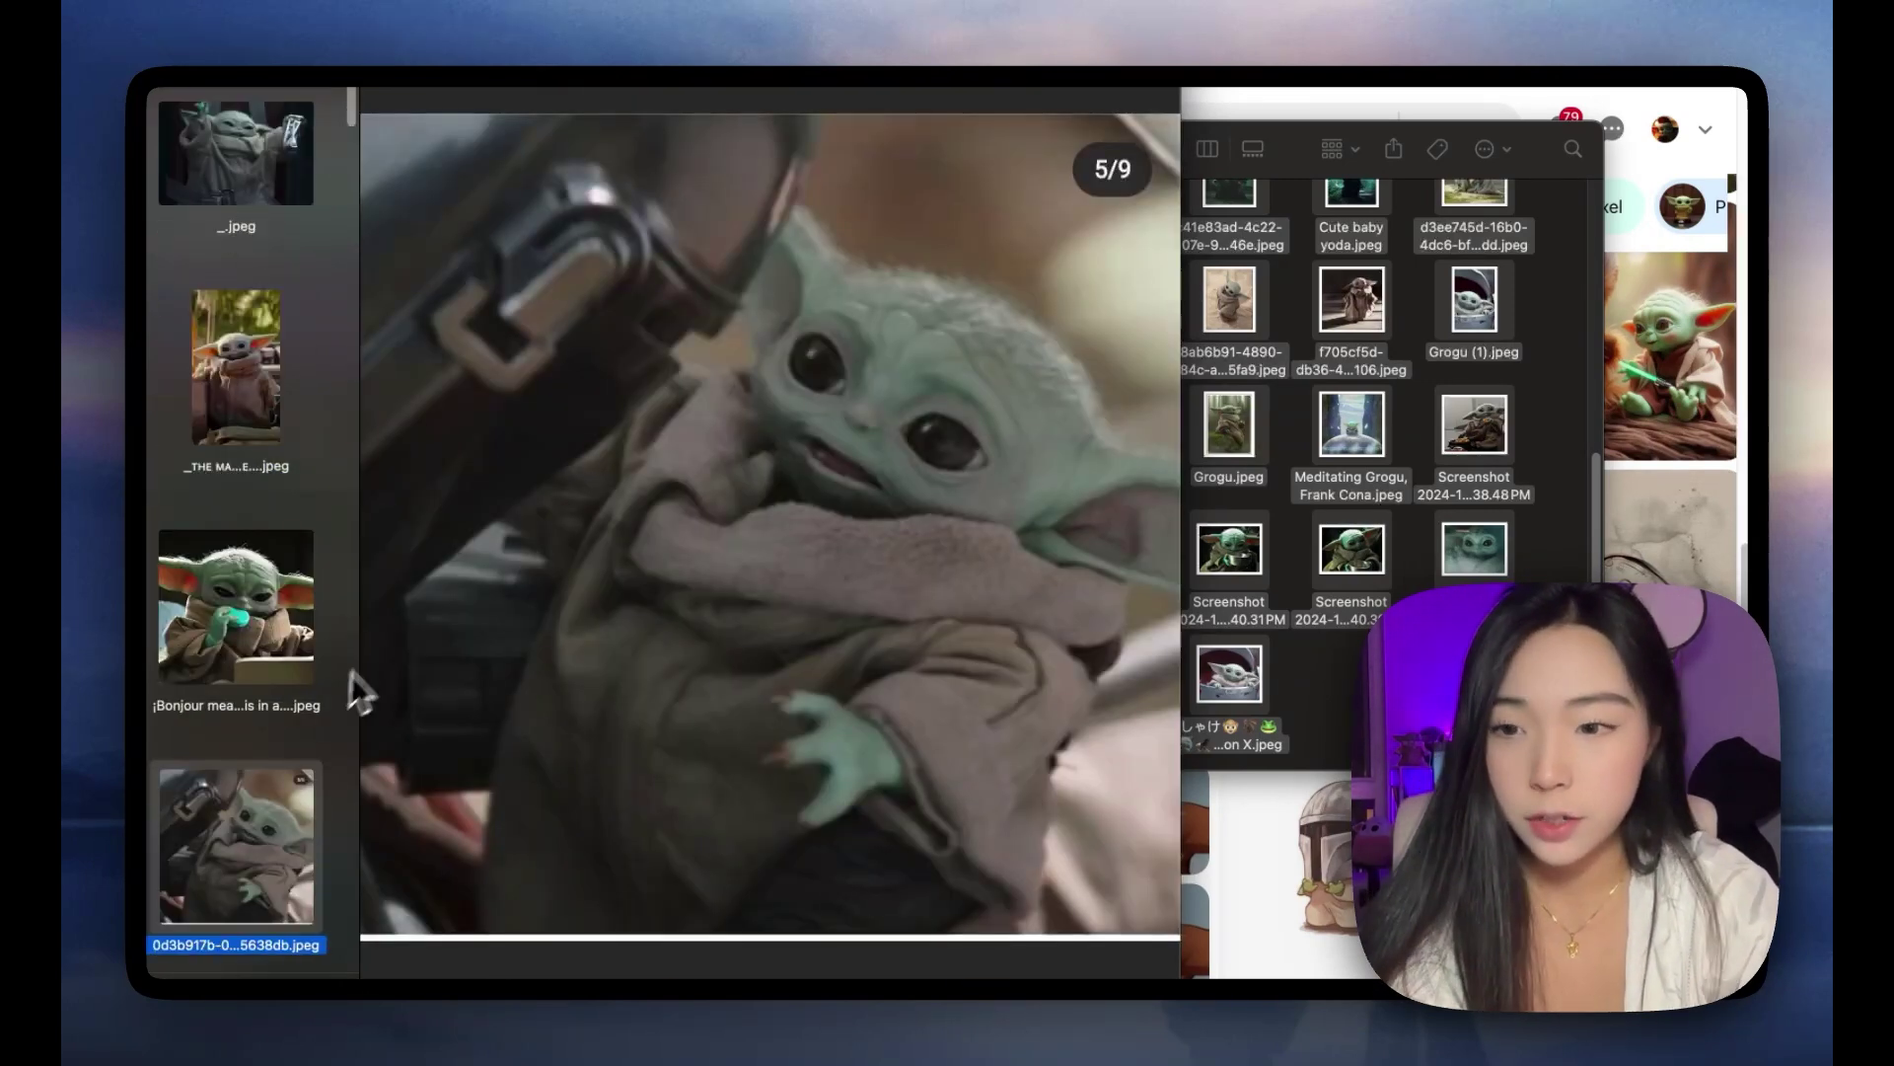
scroll(290, 732, down, 3)
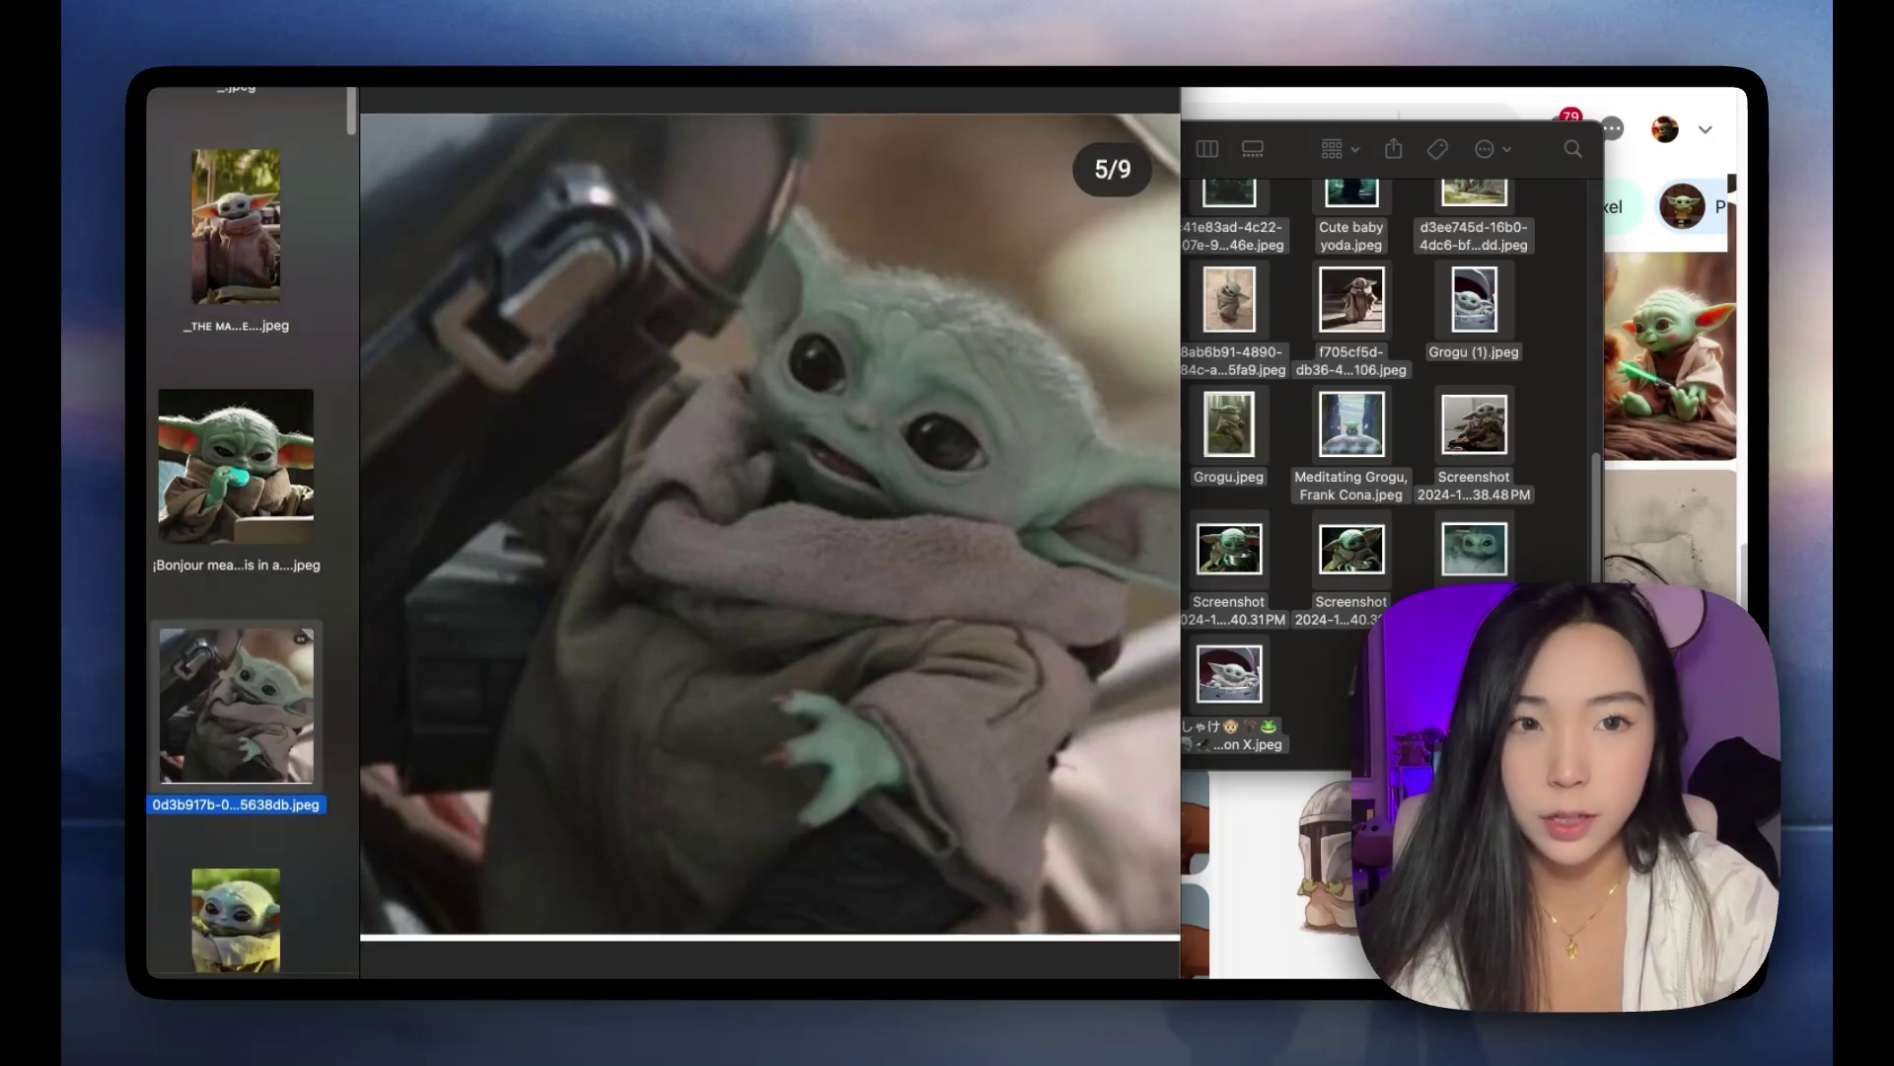
Step: Open the 0d3b917b image from the folder and review images up to the Grogu-in-grass one
key(super+Tab)
scroll(1135, 474, up, 10)
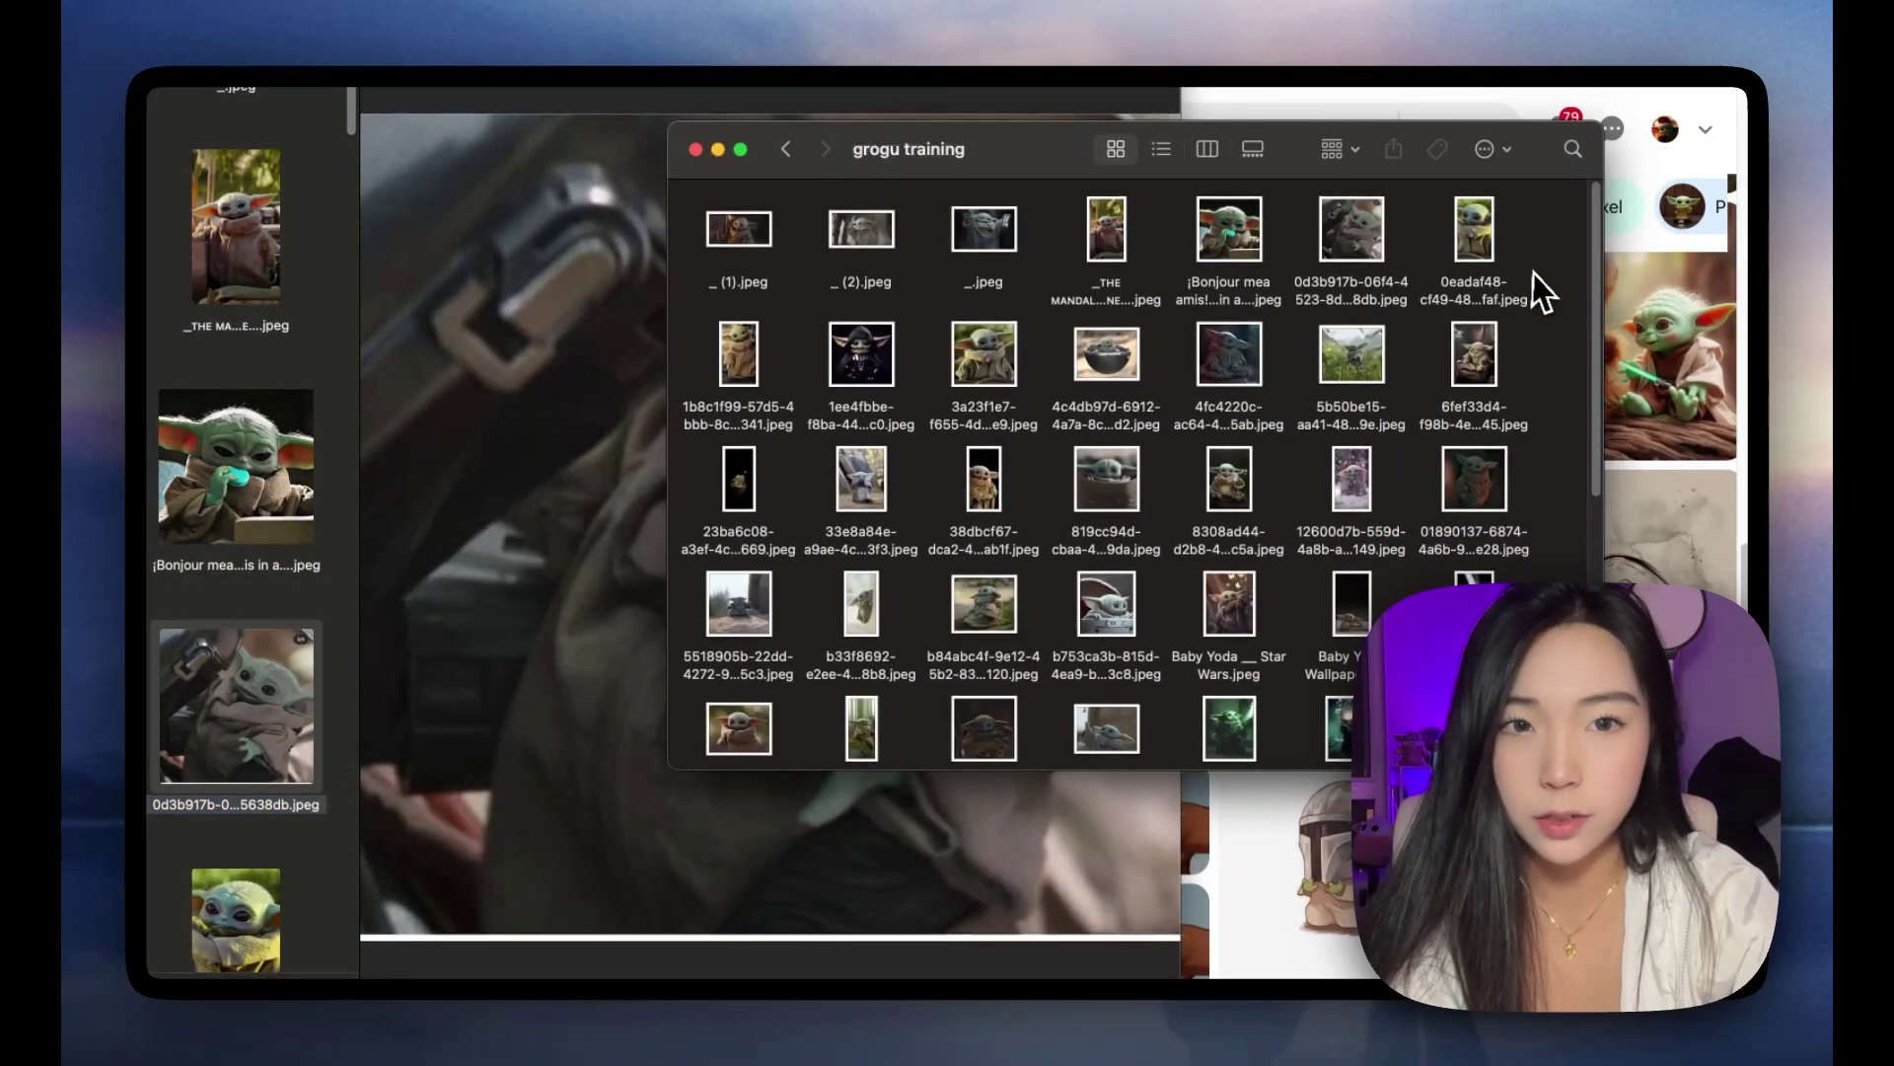
double_click(1371, 259)
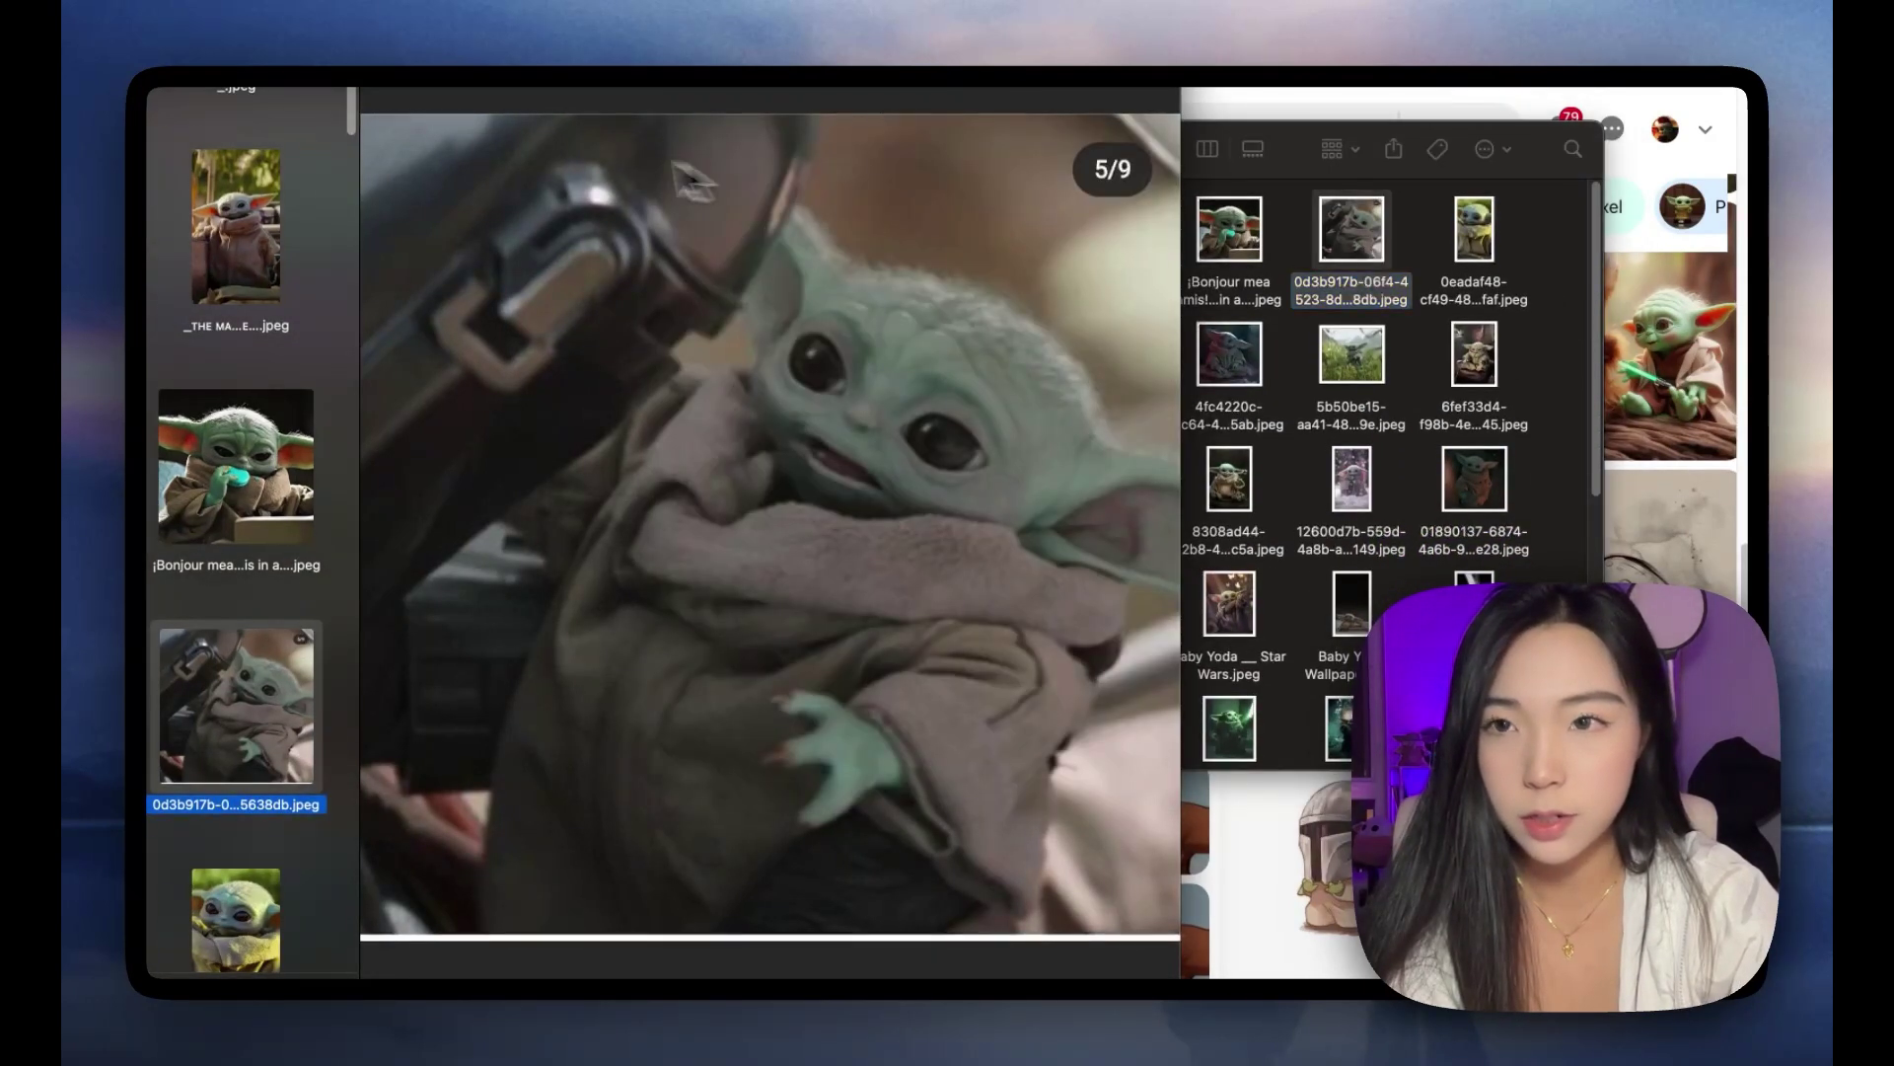
scroll(252, 558, down, 4)
key(Down)
key(Down)
key(Down)
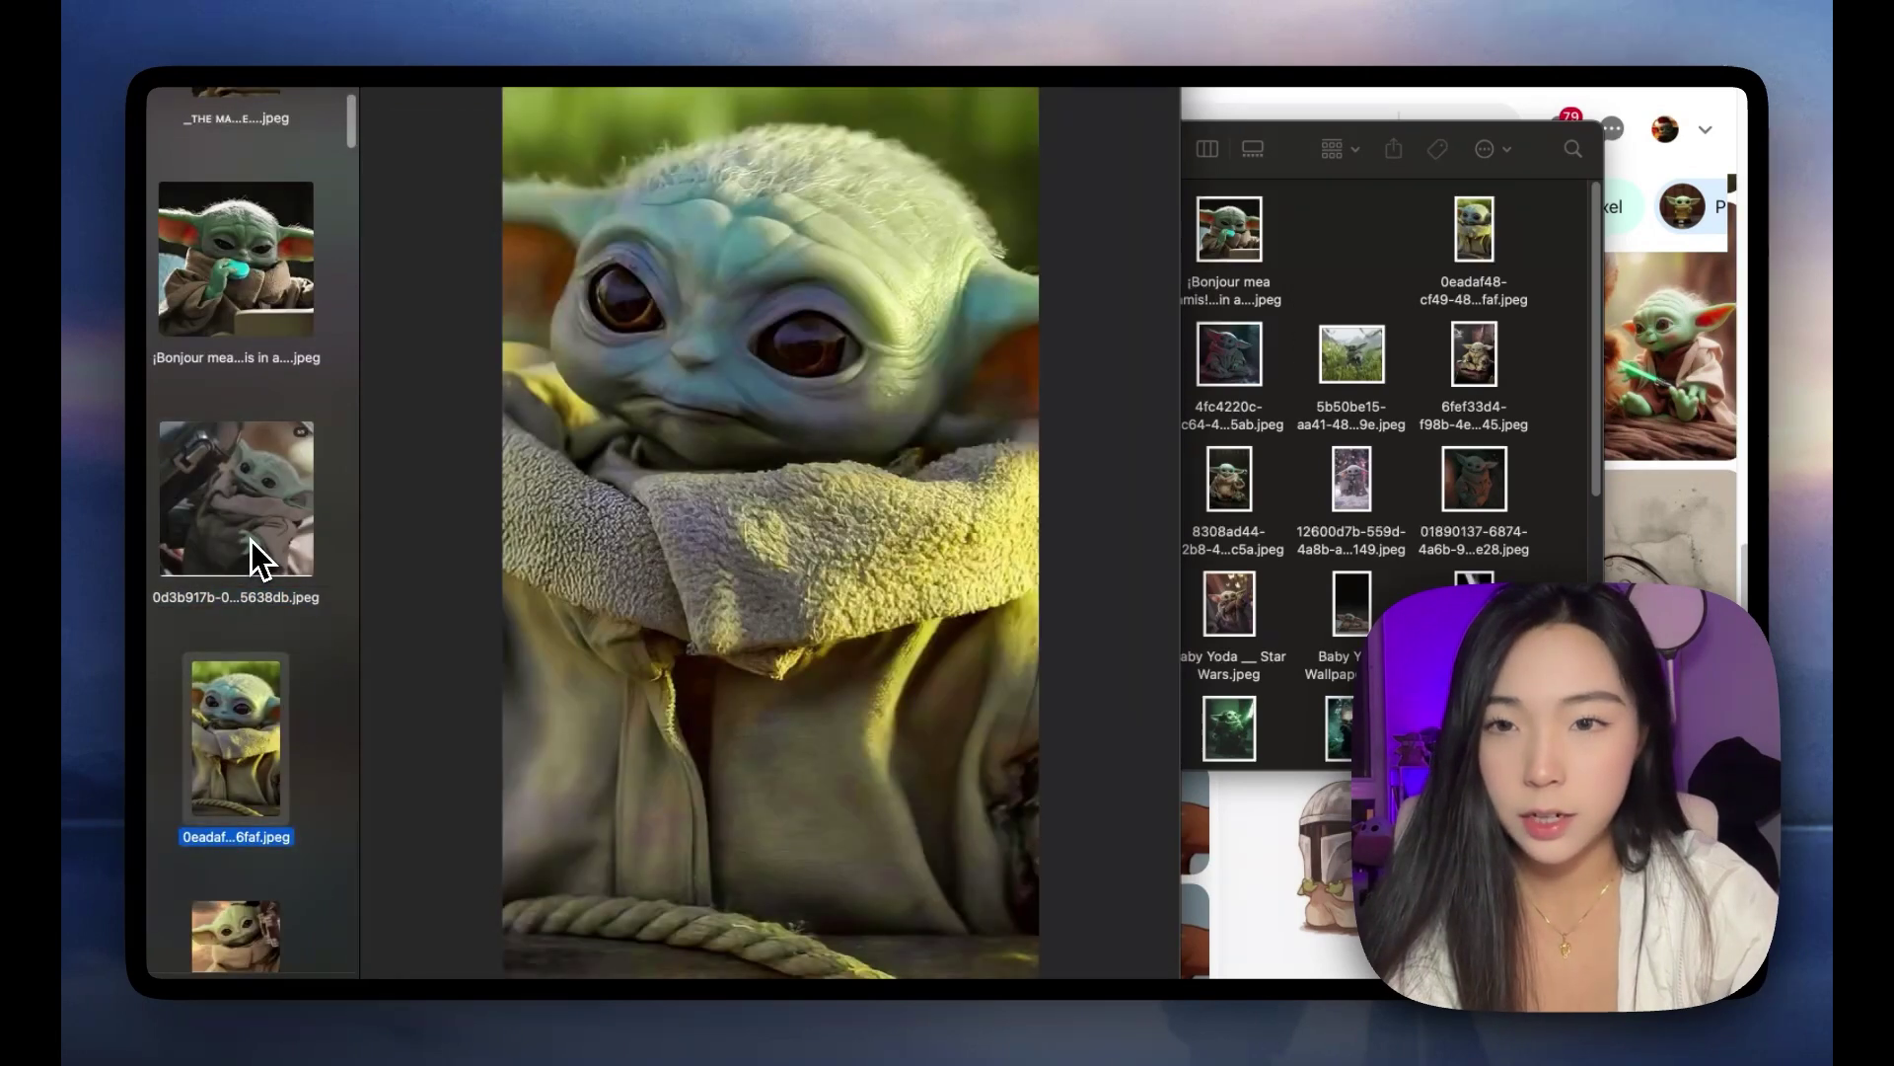
scroll(251, 540, down, 3)
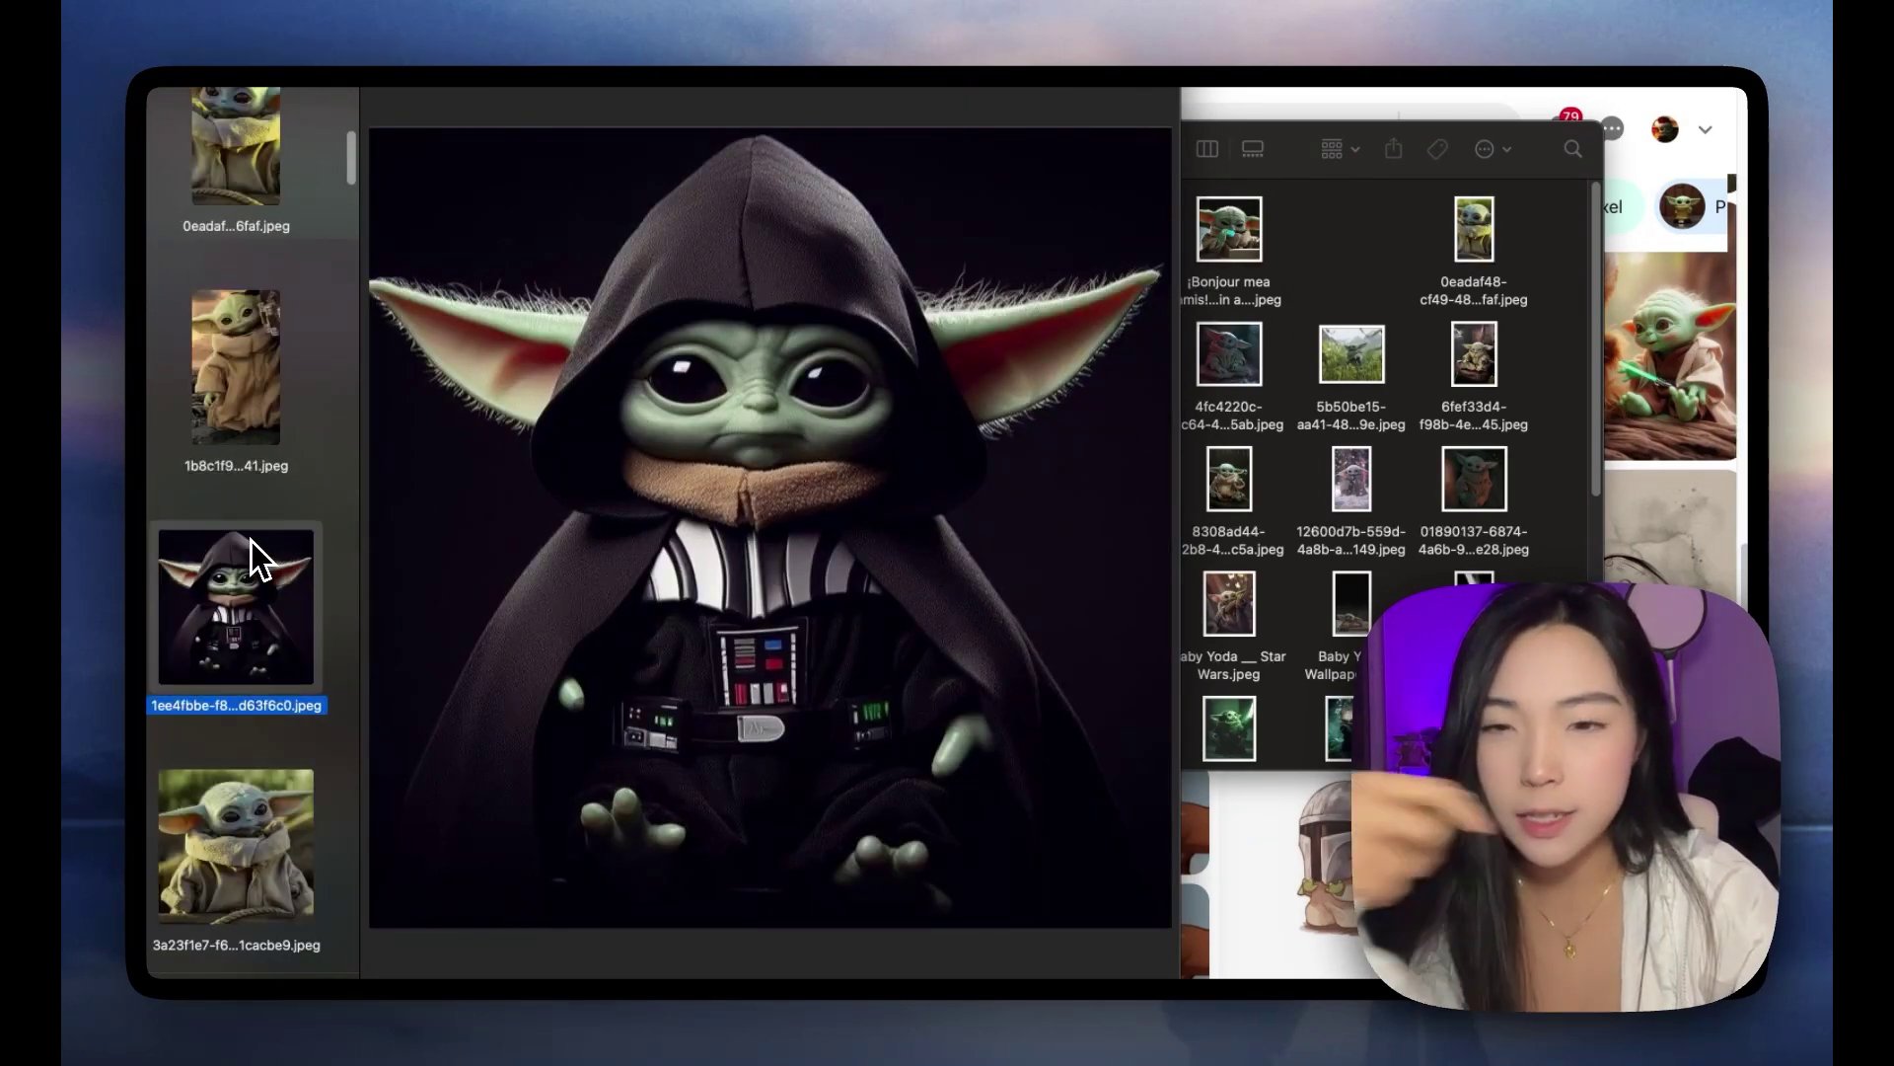
key(Down)
key(Up)
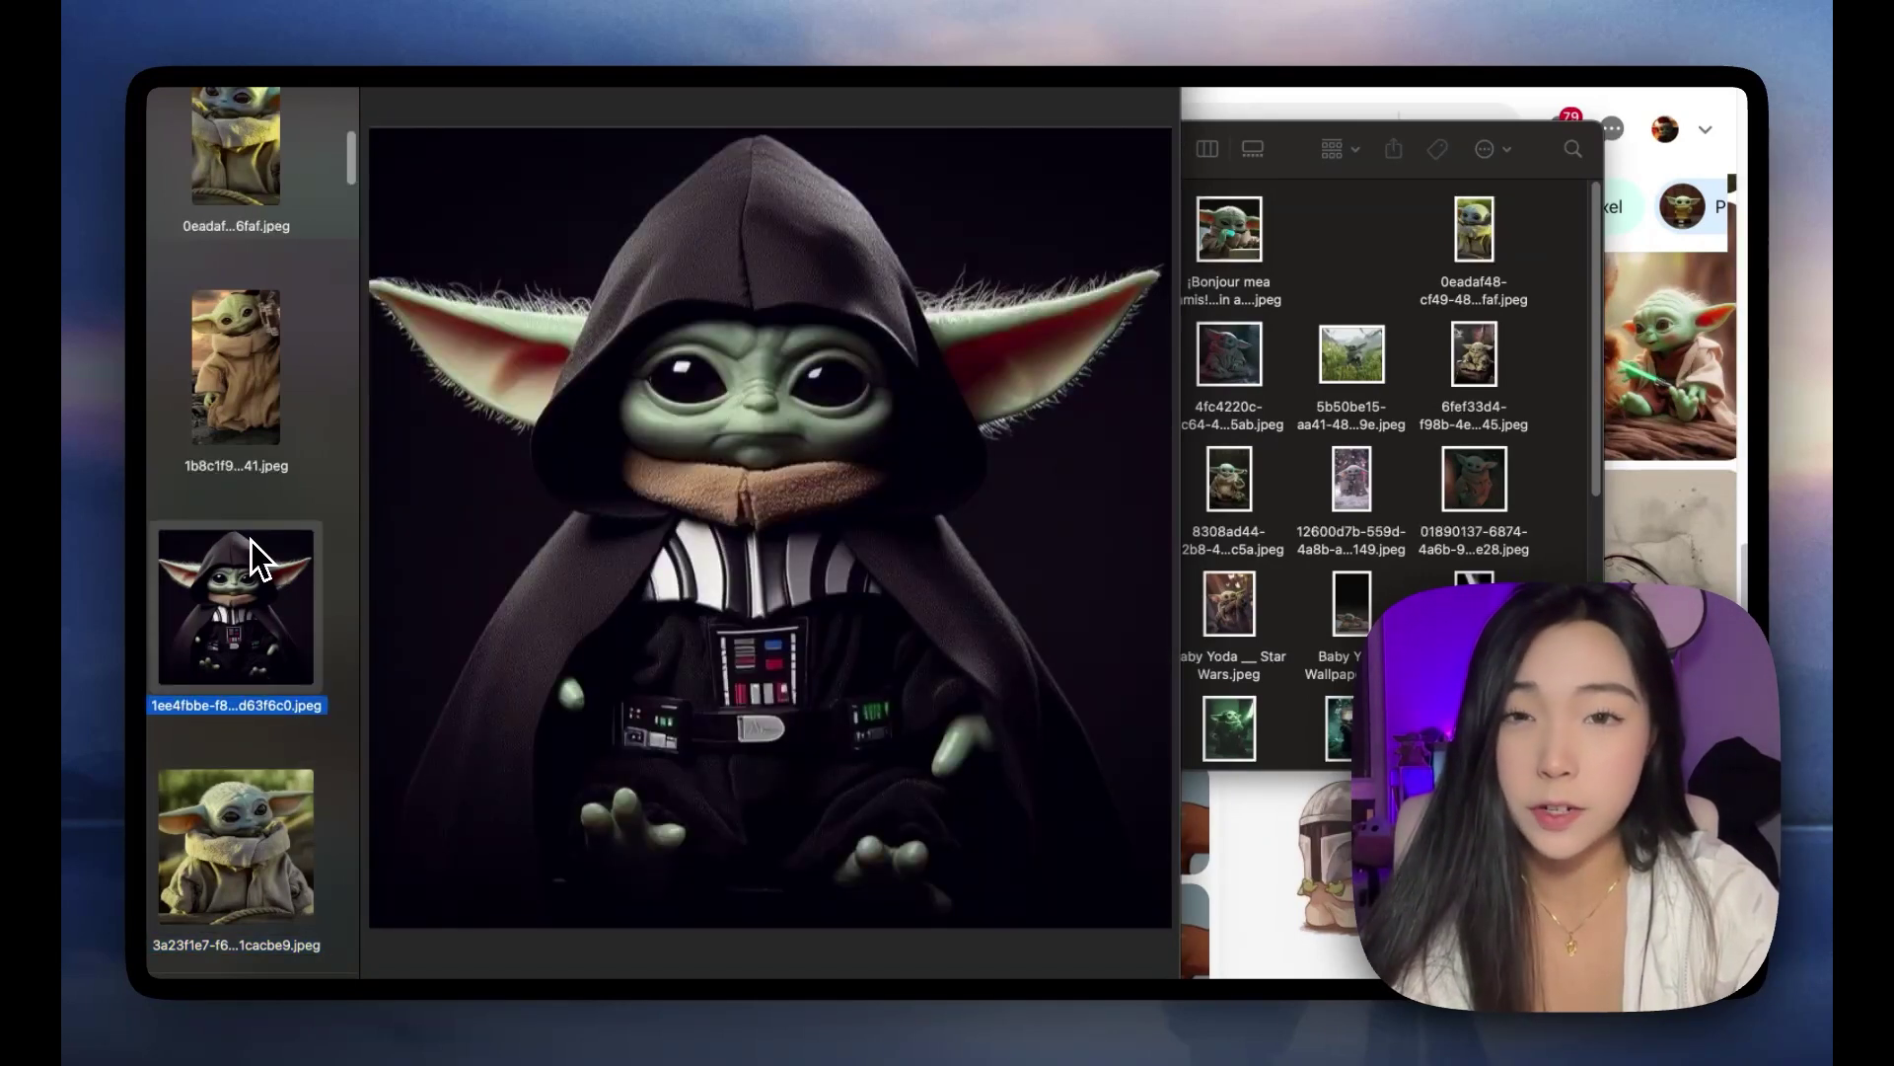
key(Down)
key(Up)
key(Up)
key(Up)
key(Up)
key(Up)
key(Up)
key(Up)
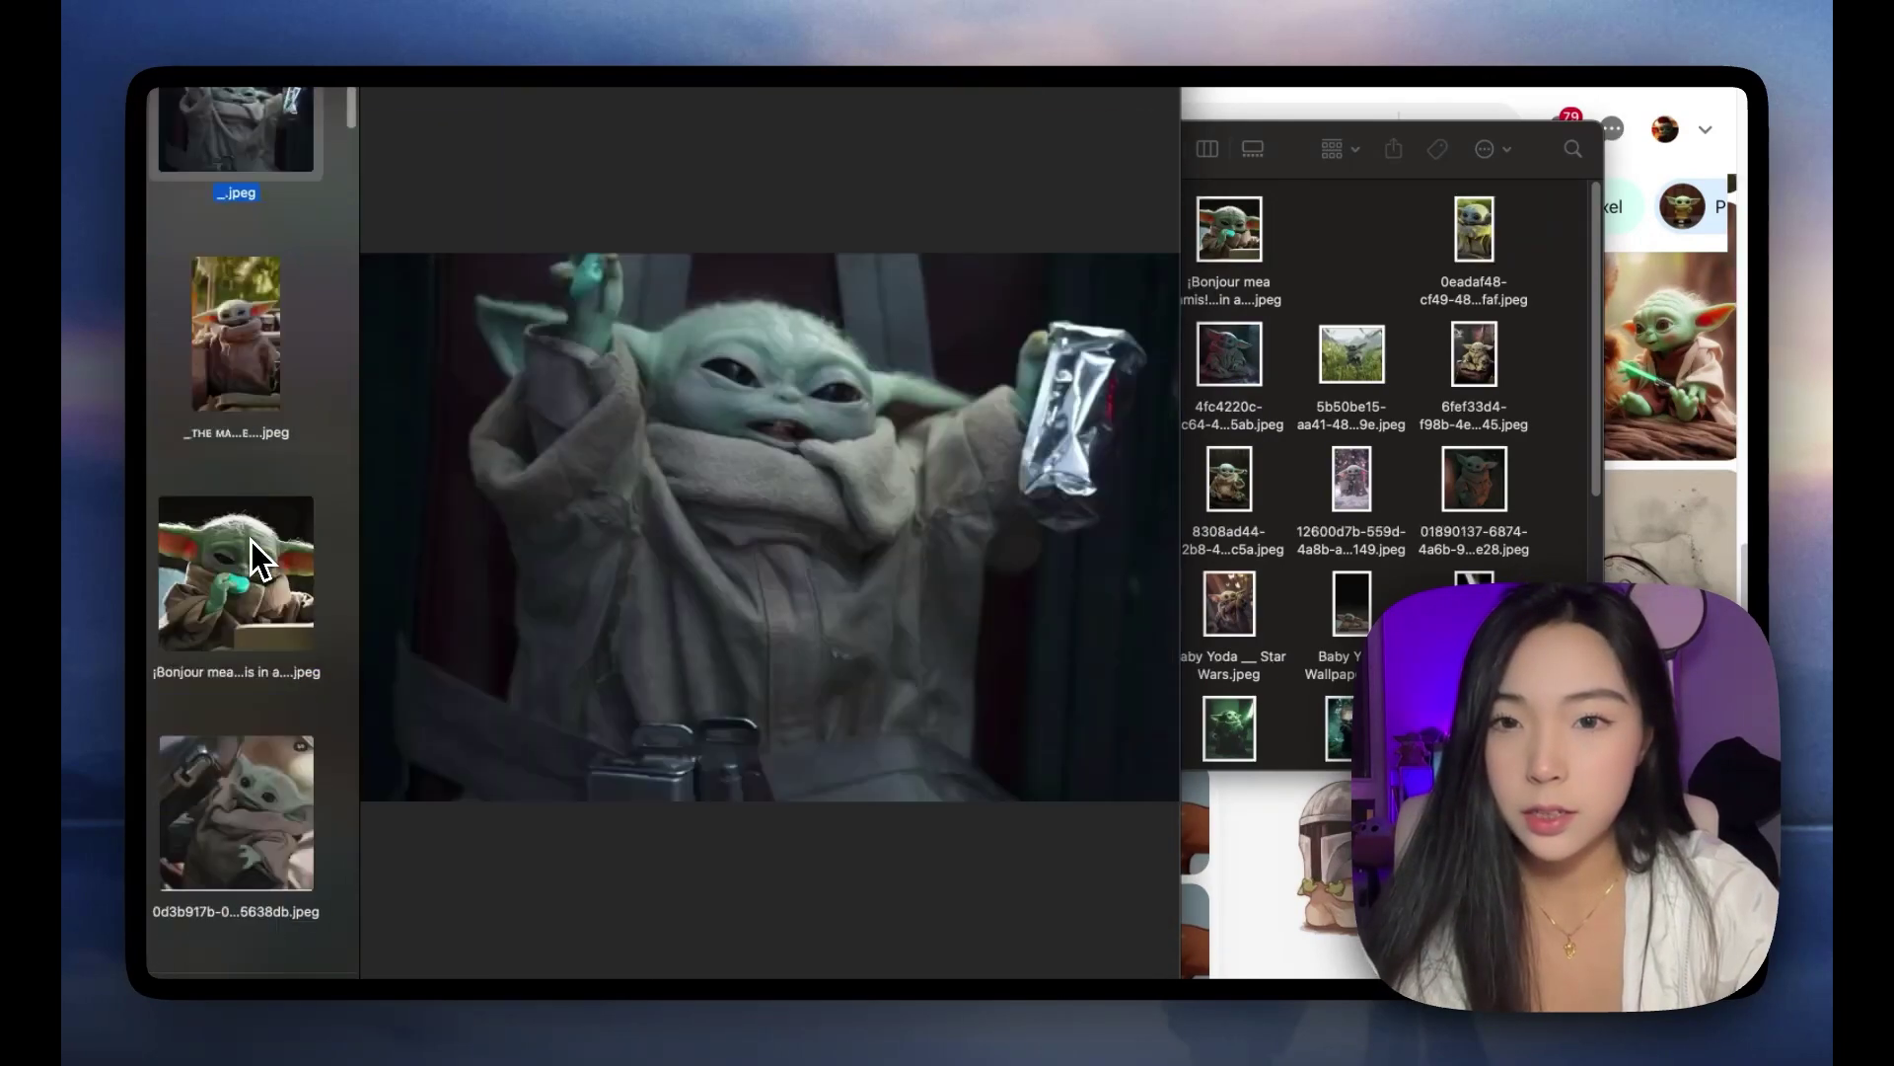
key(5)
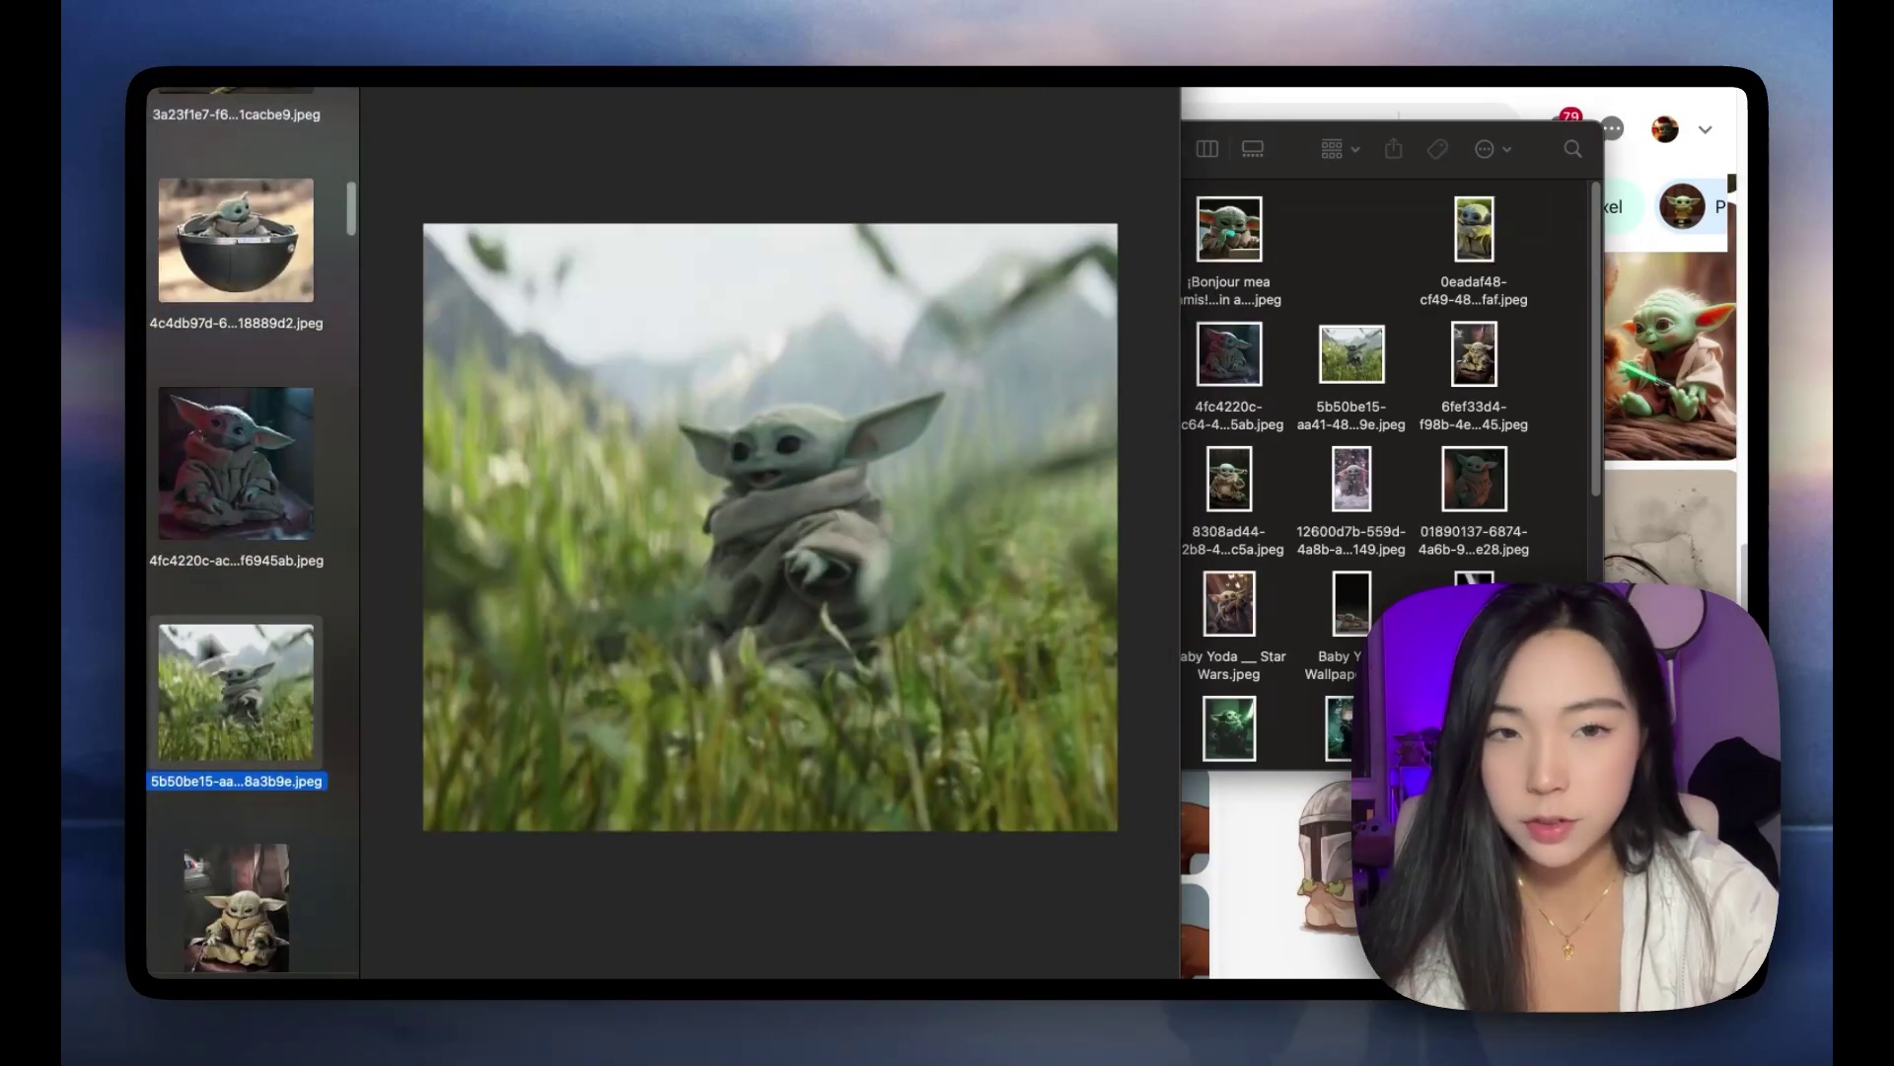
Step: Move the blurry Grogu-in-grass image file to the Trash
click(1377, 367)
right_click(1352, 378)
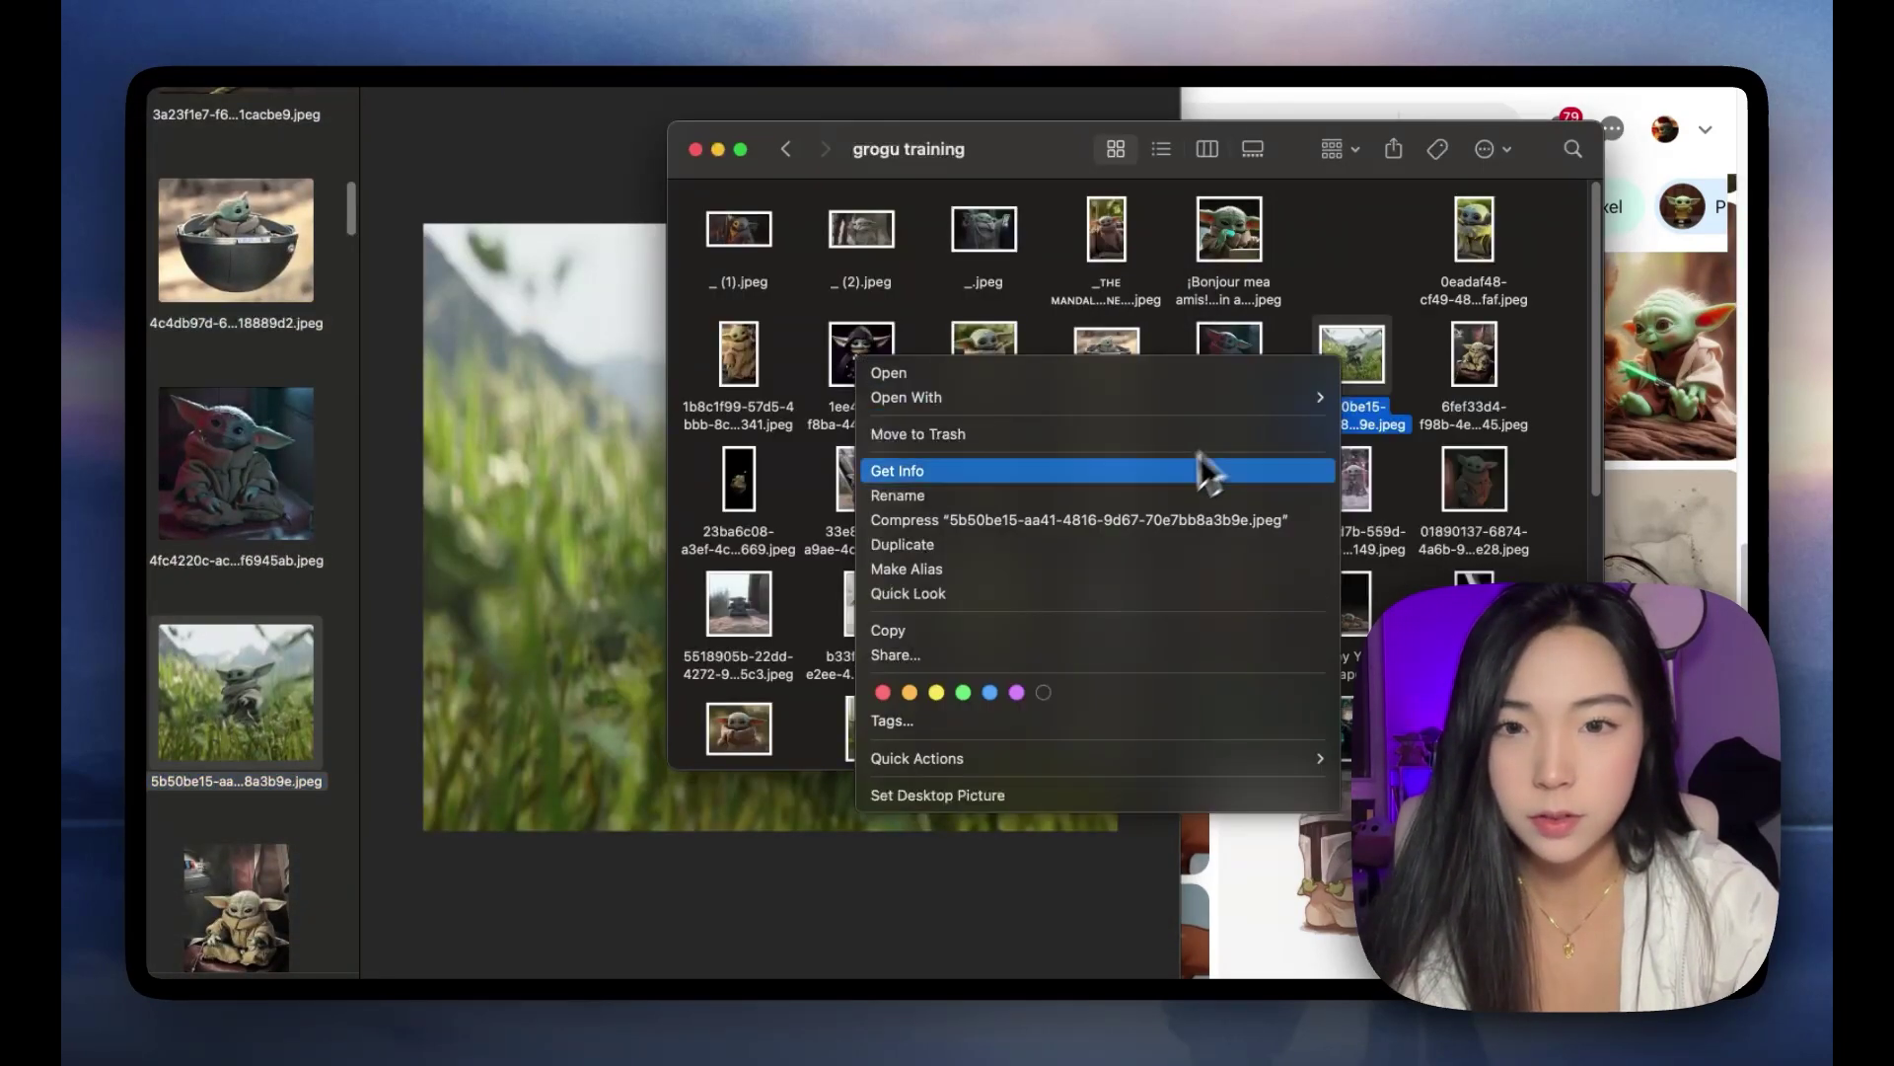
click(1136, 434)
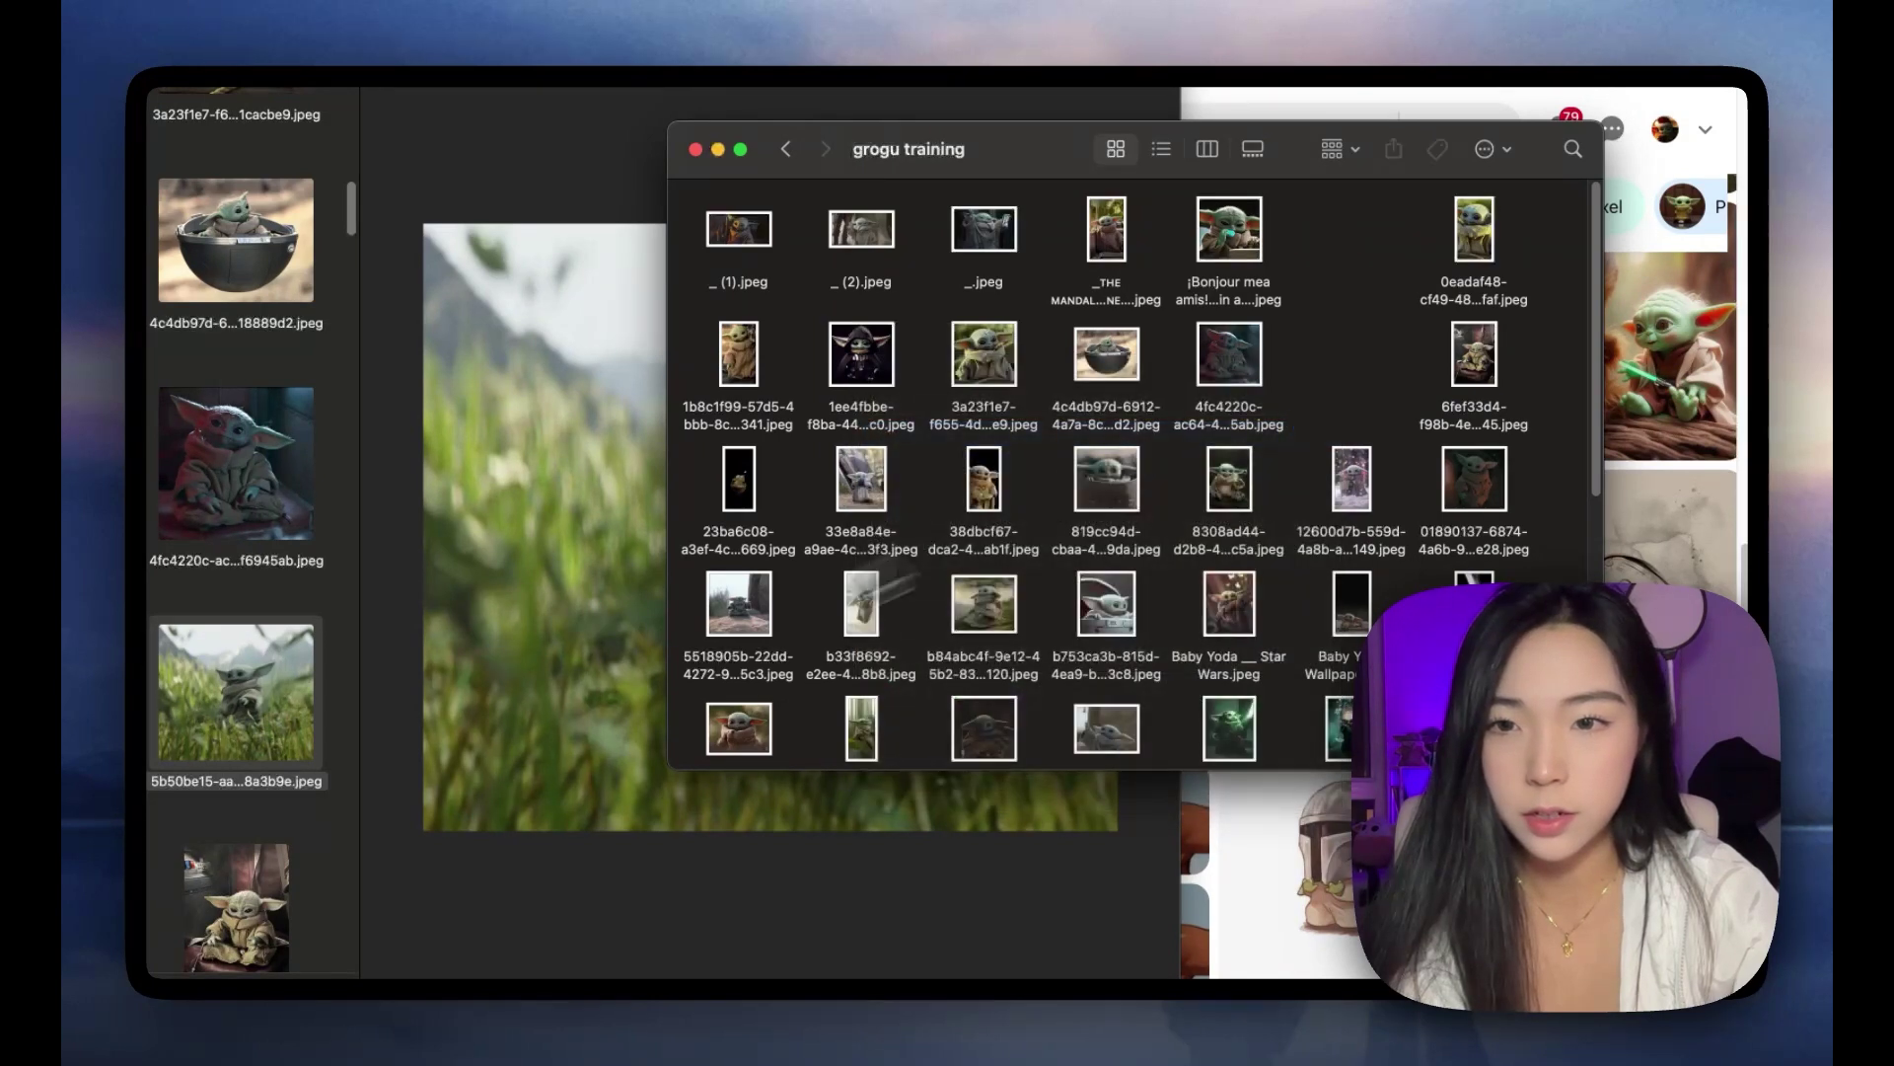
Step: Review the remaining Grogu images, from Grogu.jpeg through the meditating and screenshot images
click(261, 622)
scroll(261, 621, down, 2)
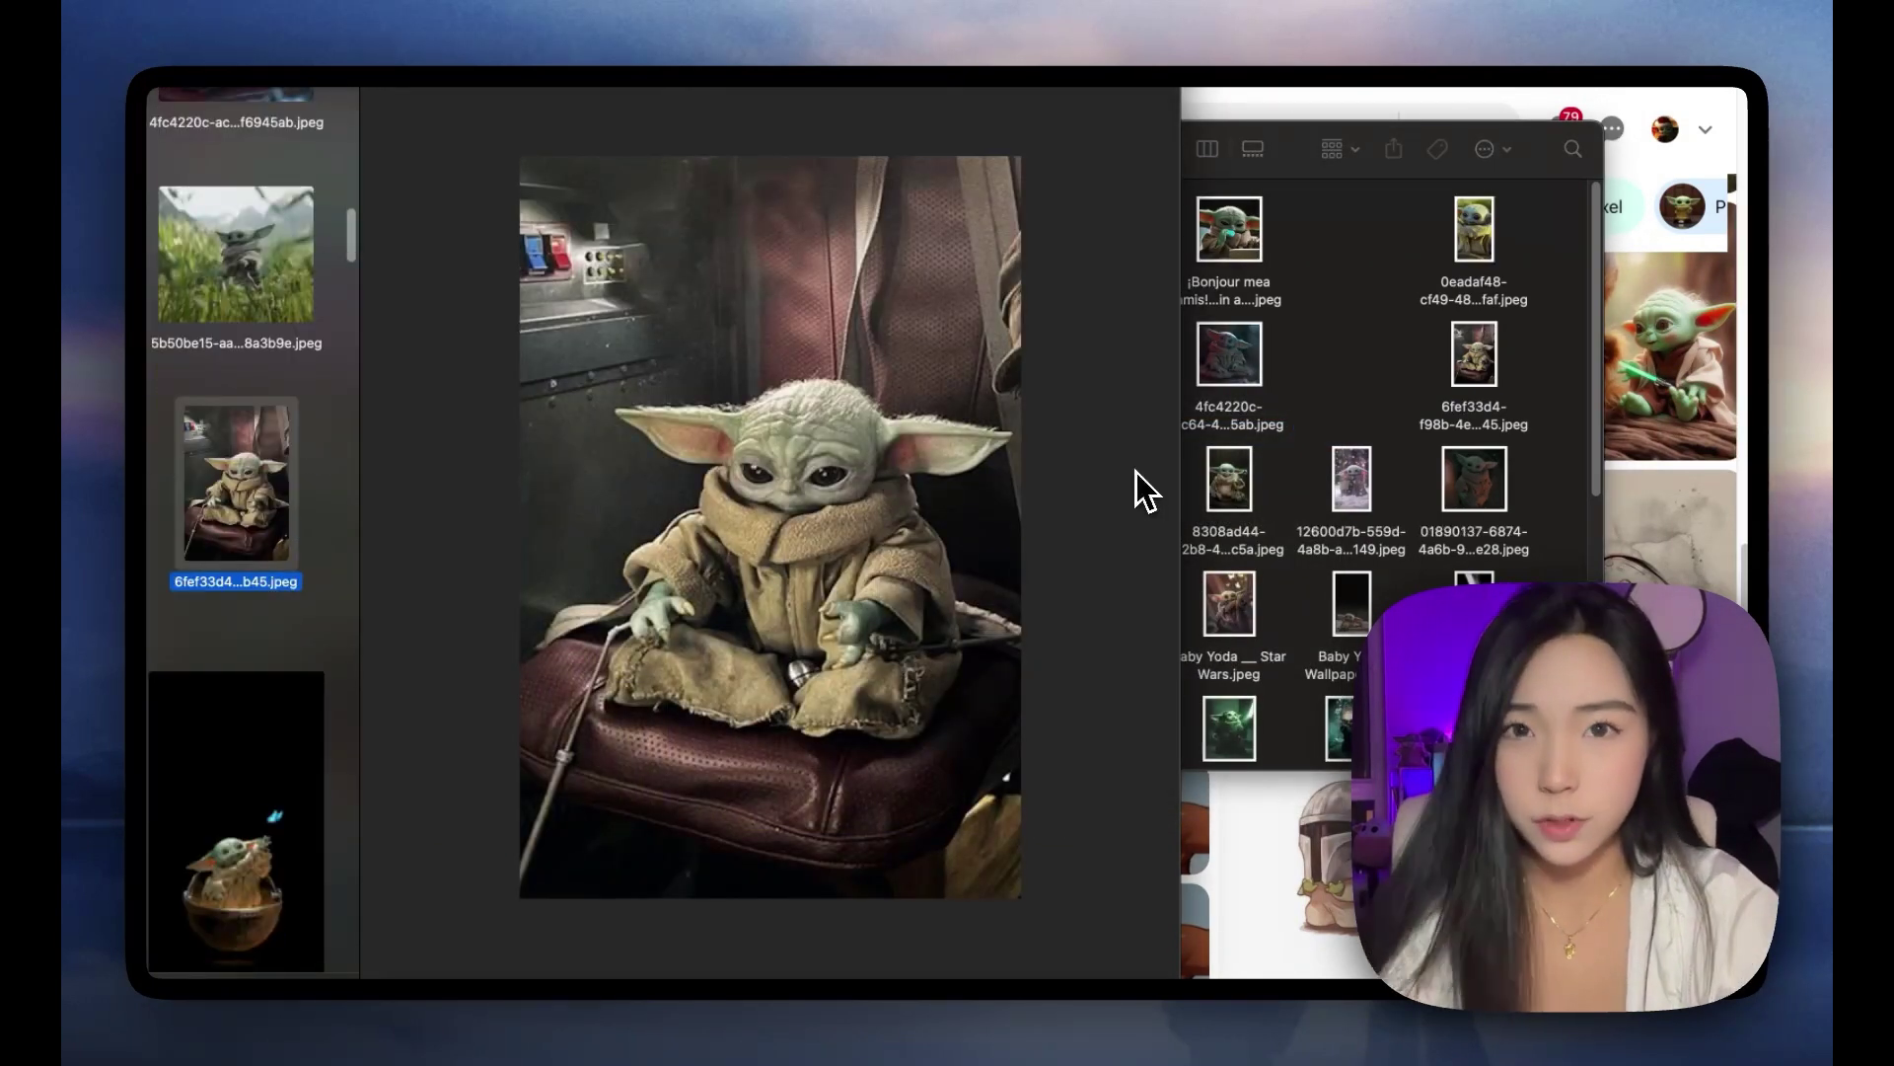
key(Down)
key(Down)
key(Down)
key(Down)
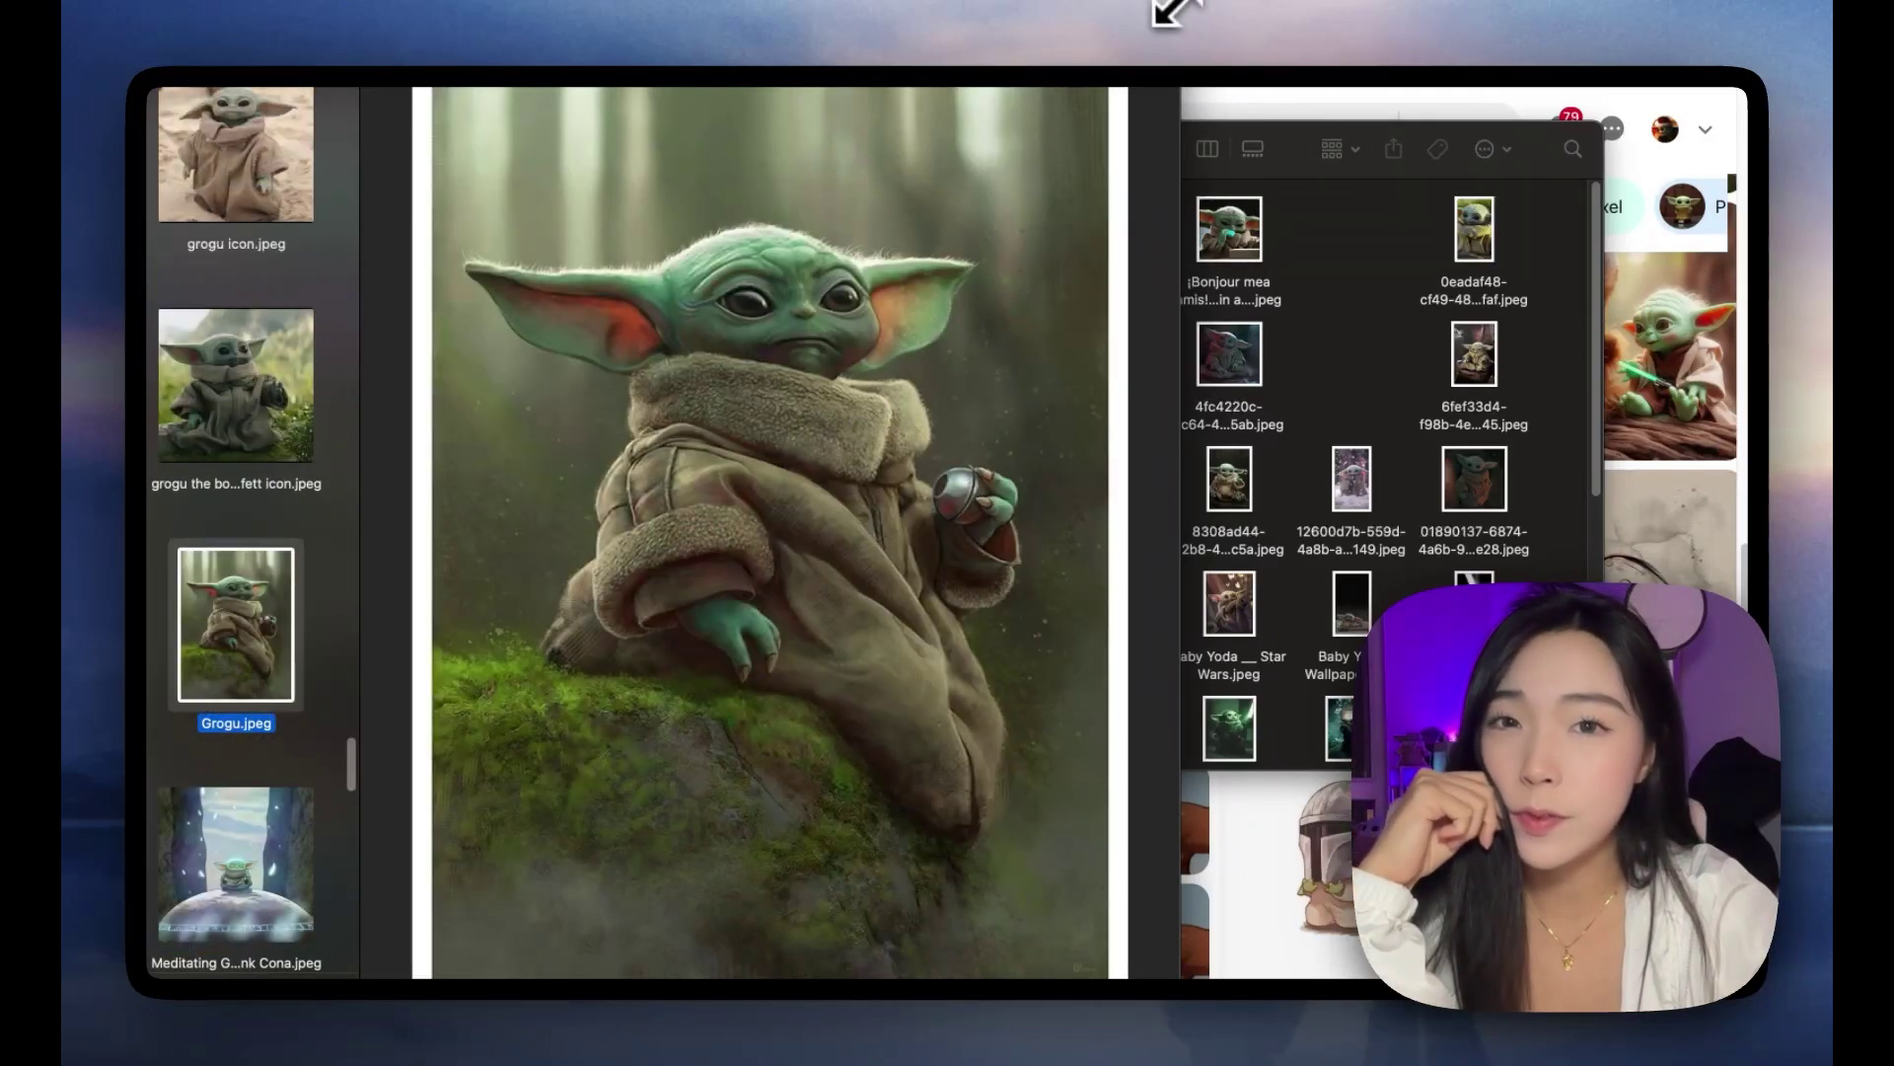
key(alt+super+1)
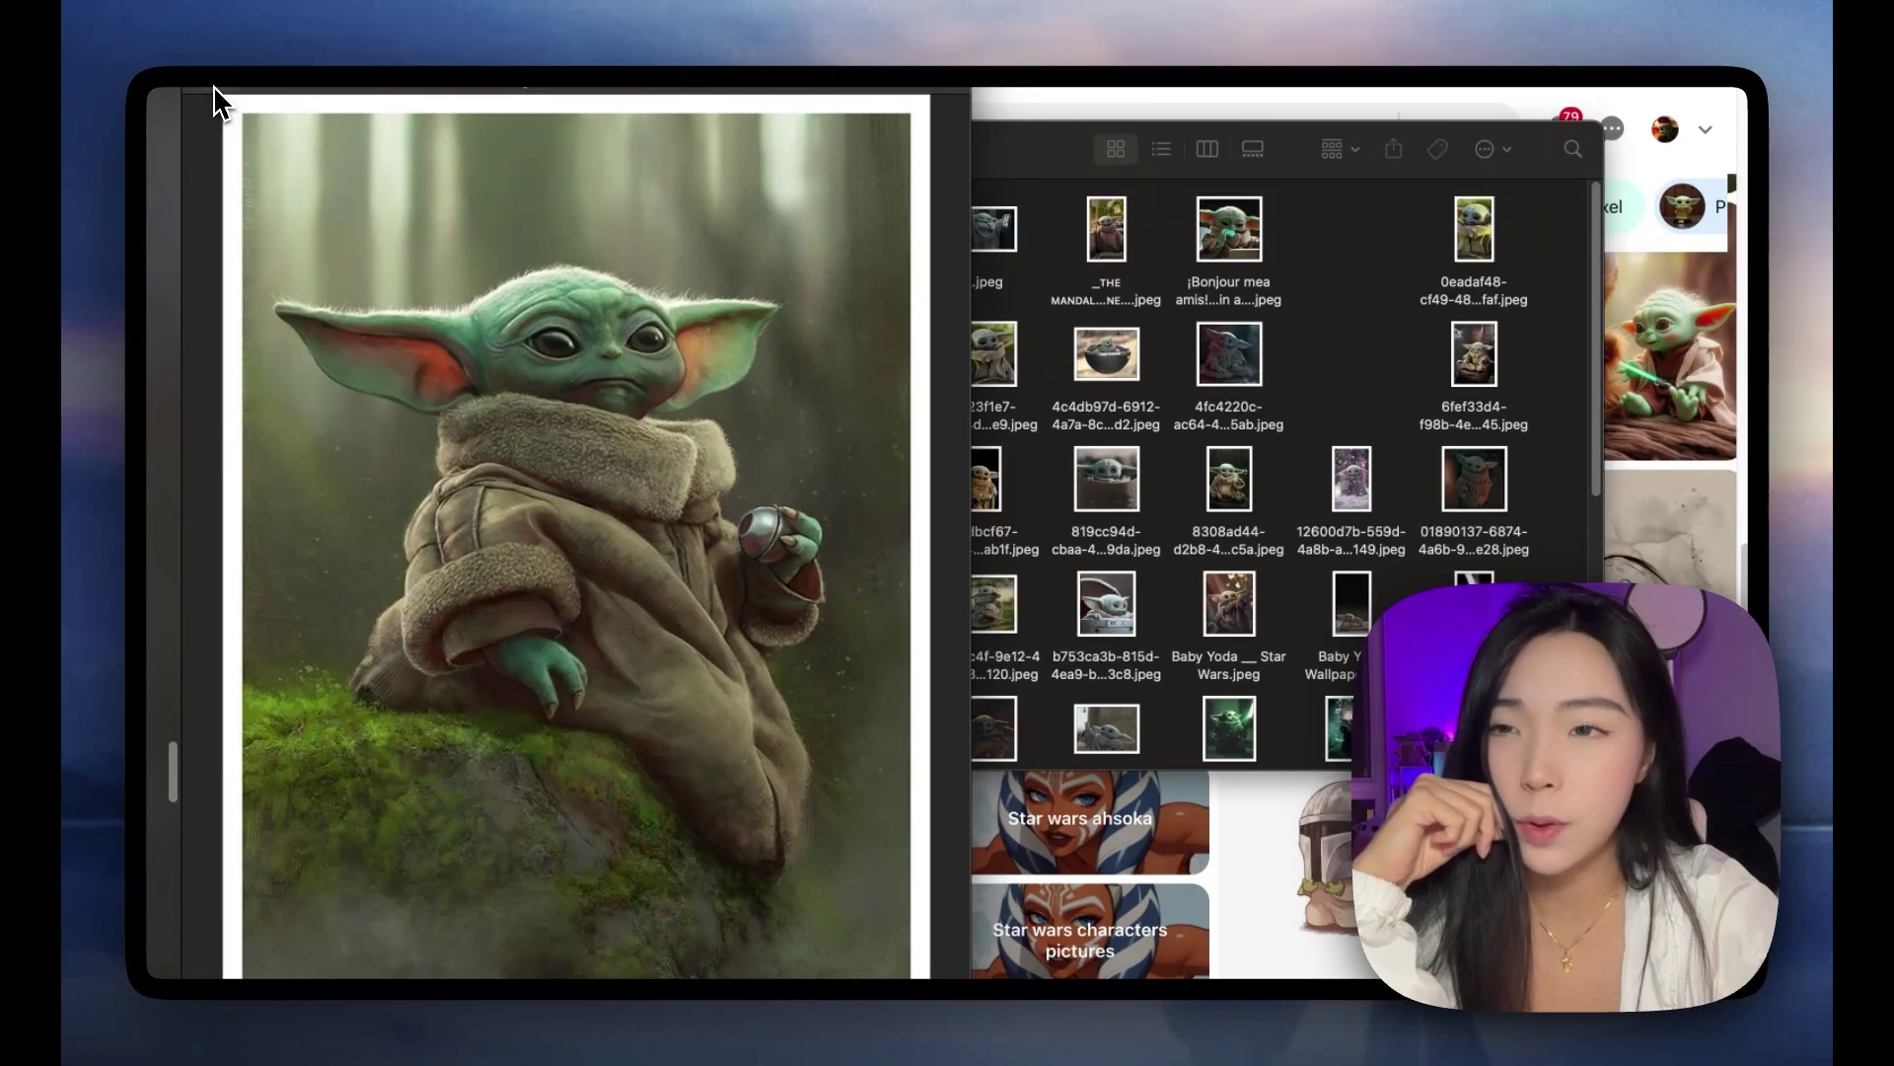
drag(249, 124, 901, 930)
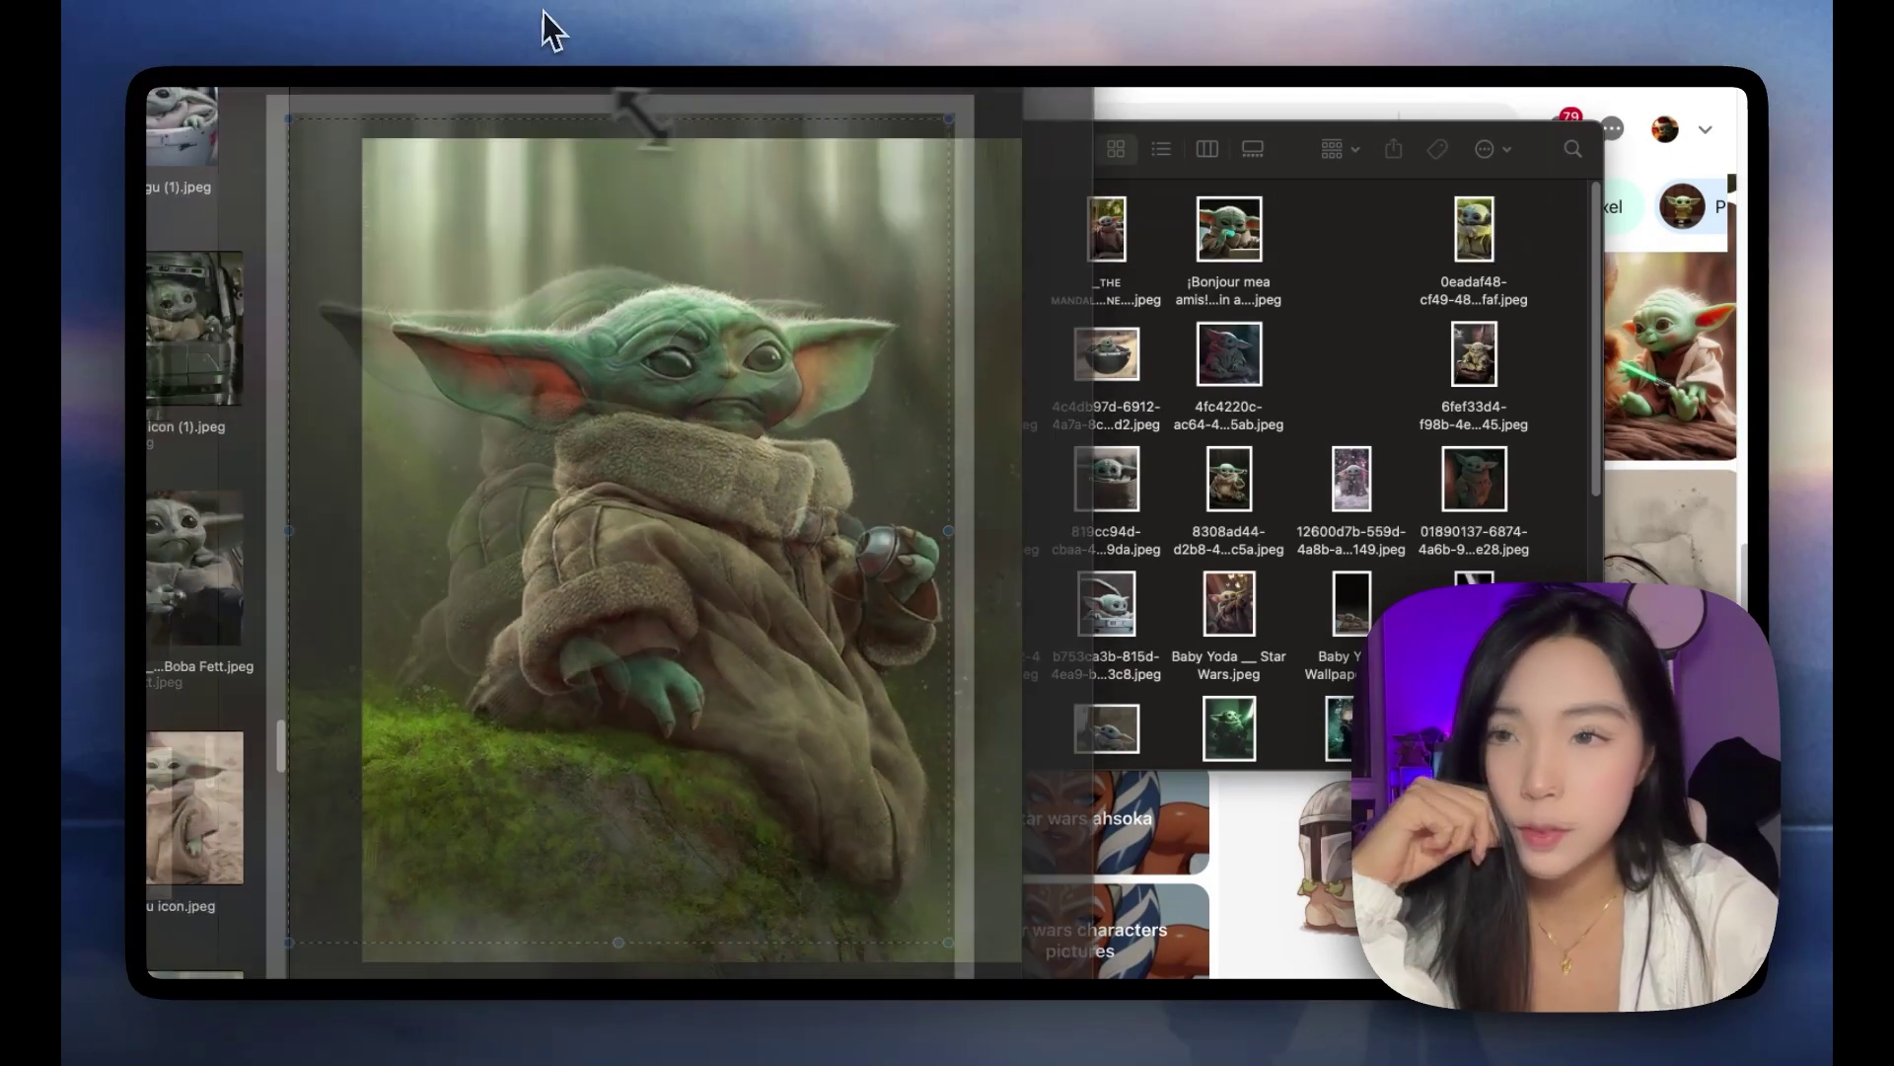
key(Down)
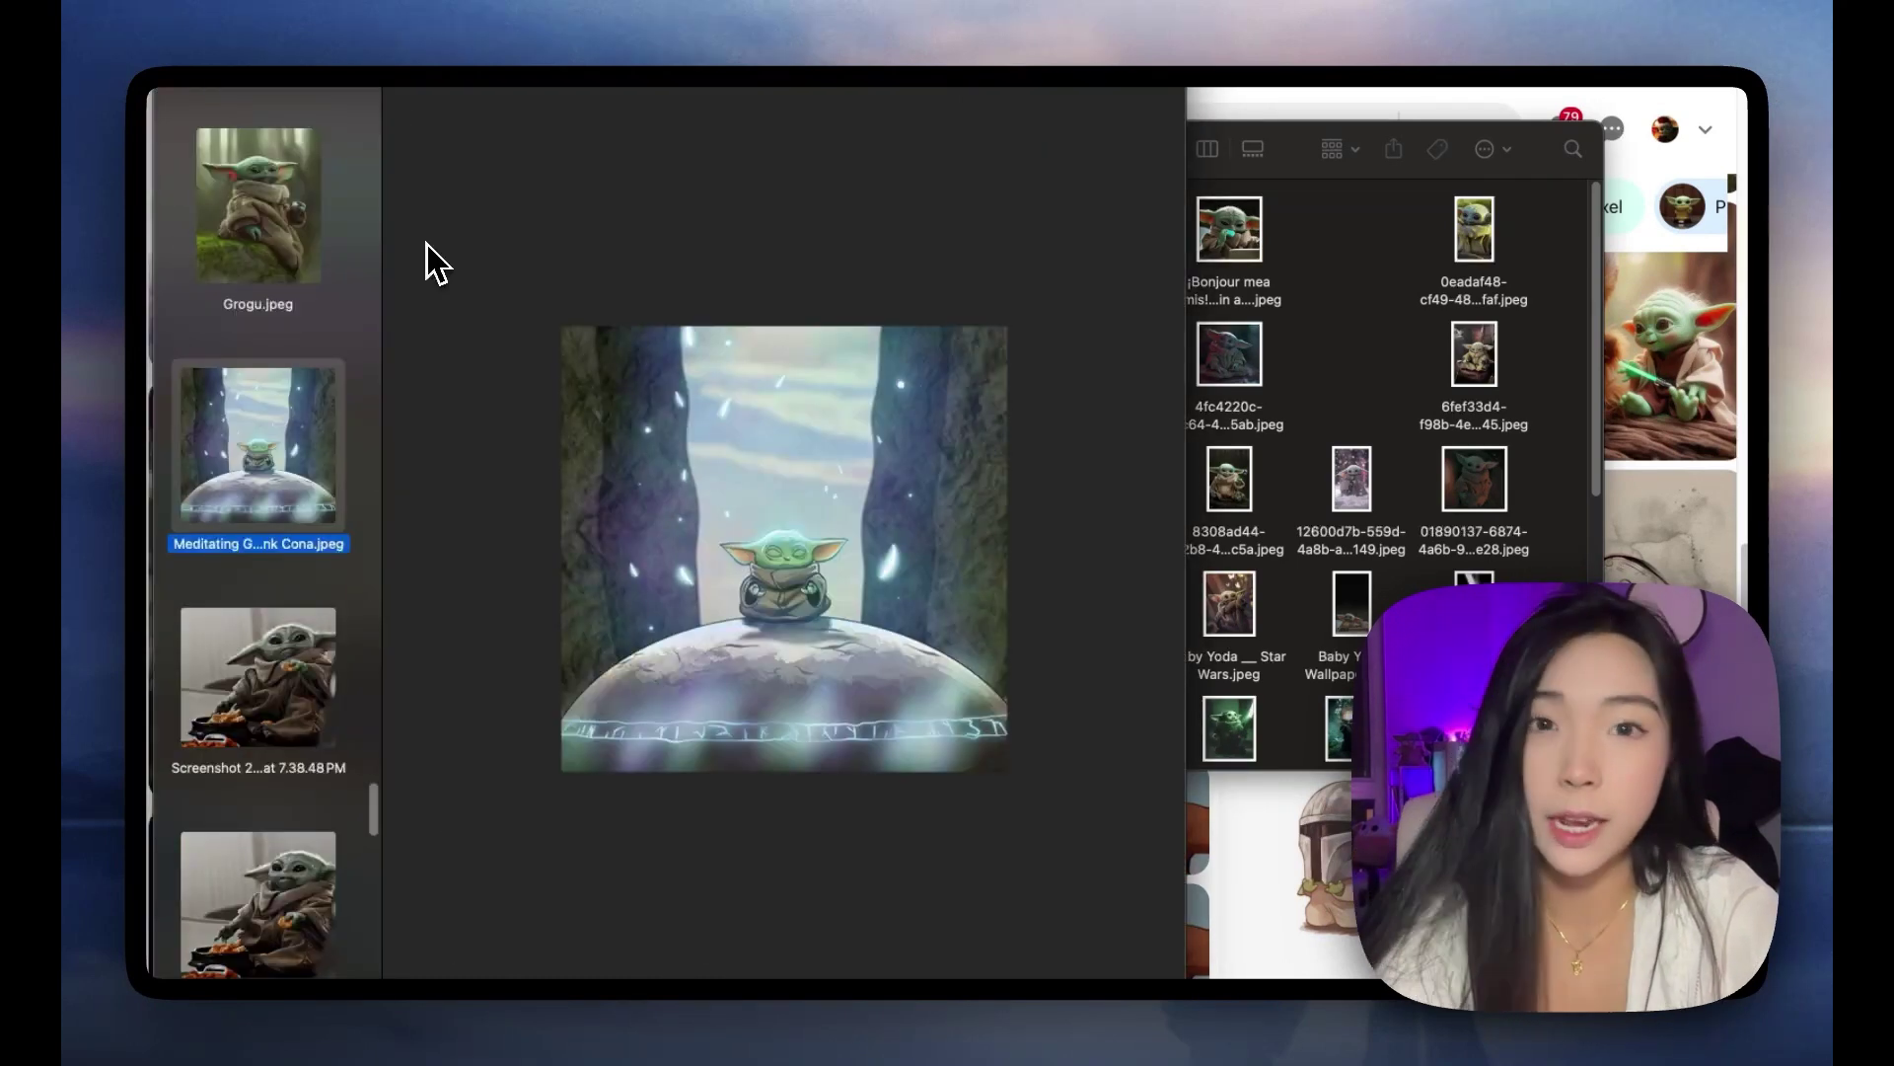
key(Down)
key(Down)
key(Down)
key(Down)
key(Down)
key(Down)
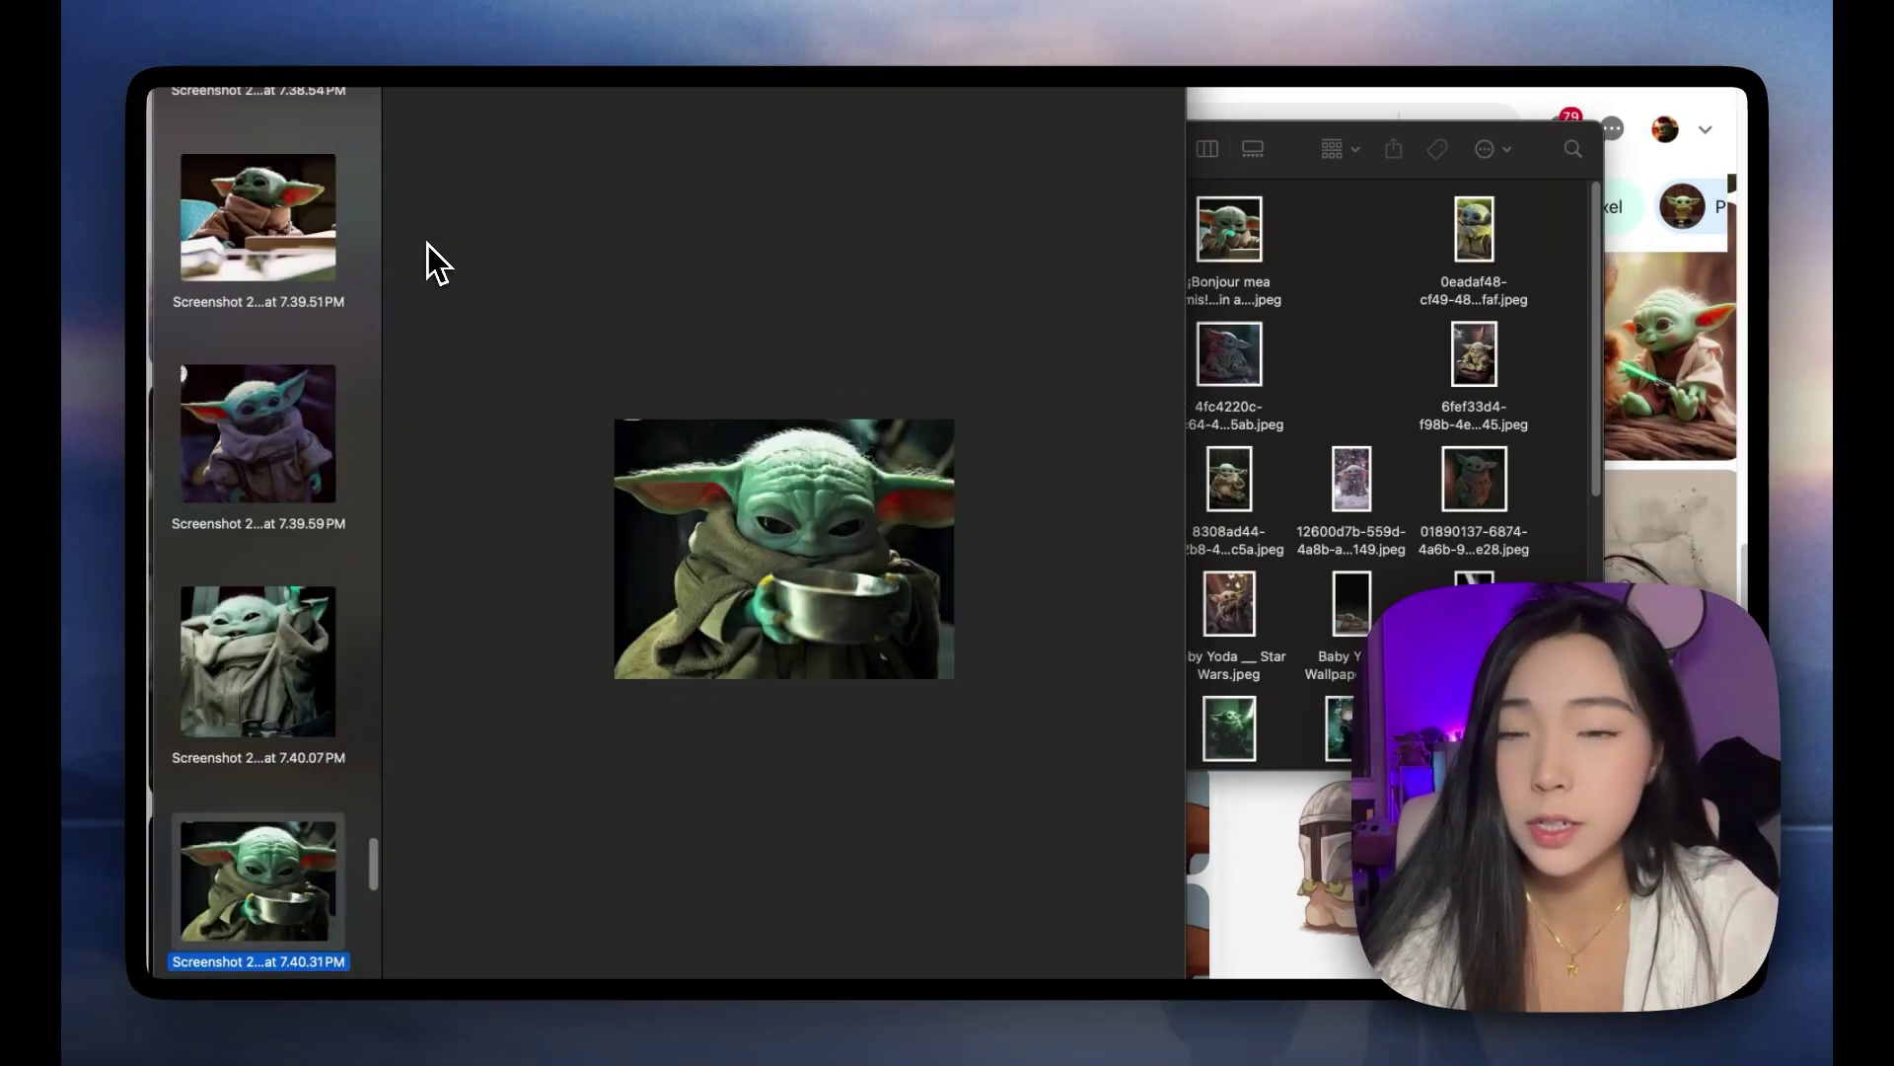
key(Down)
key(Down)
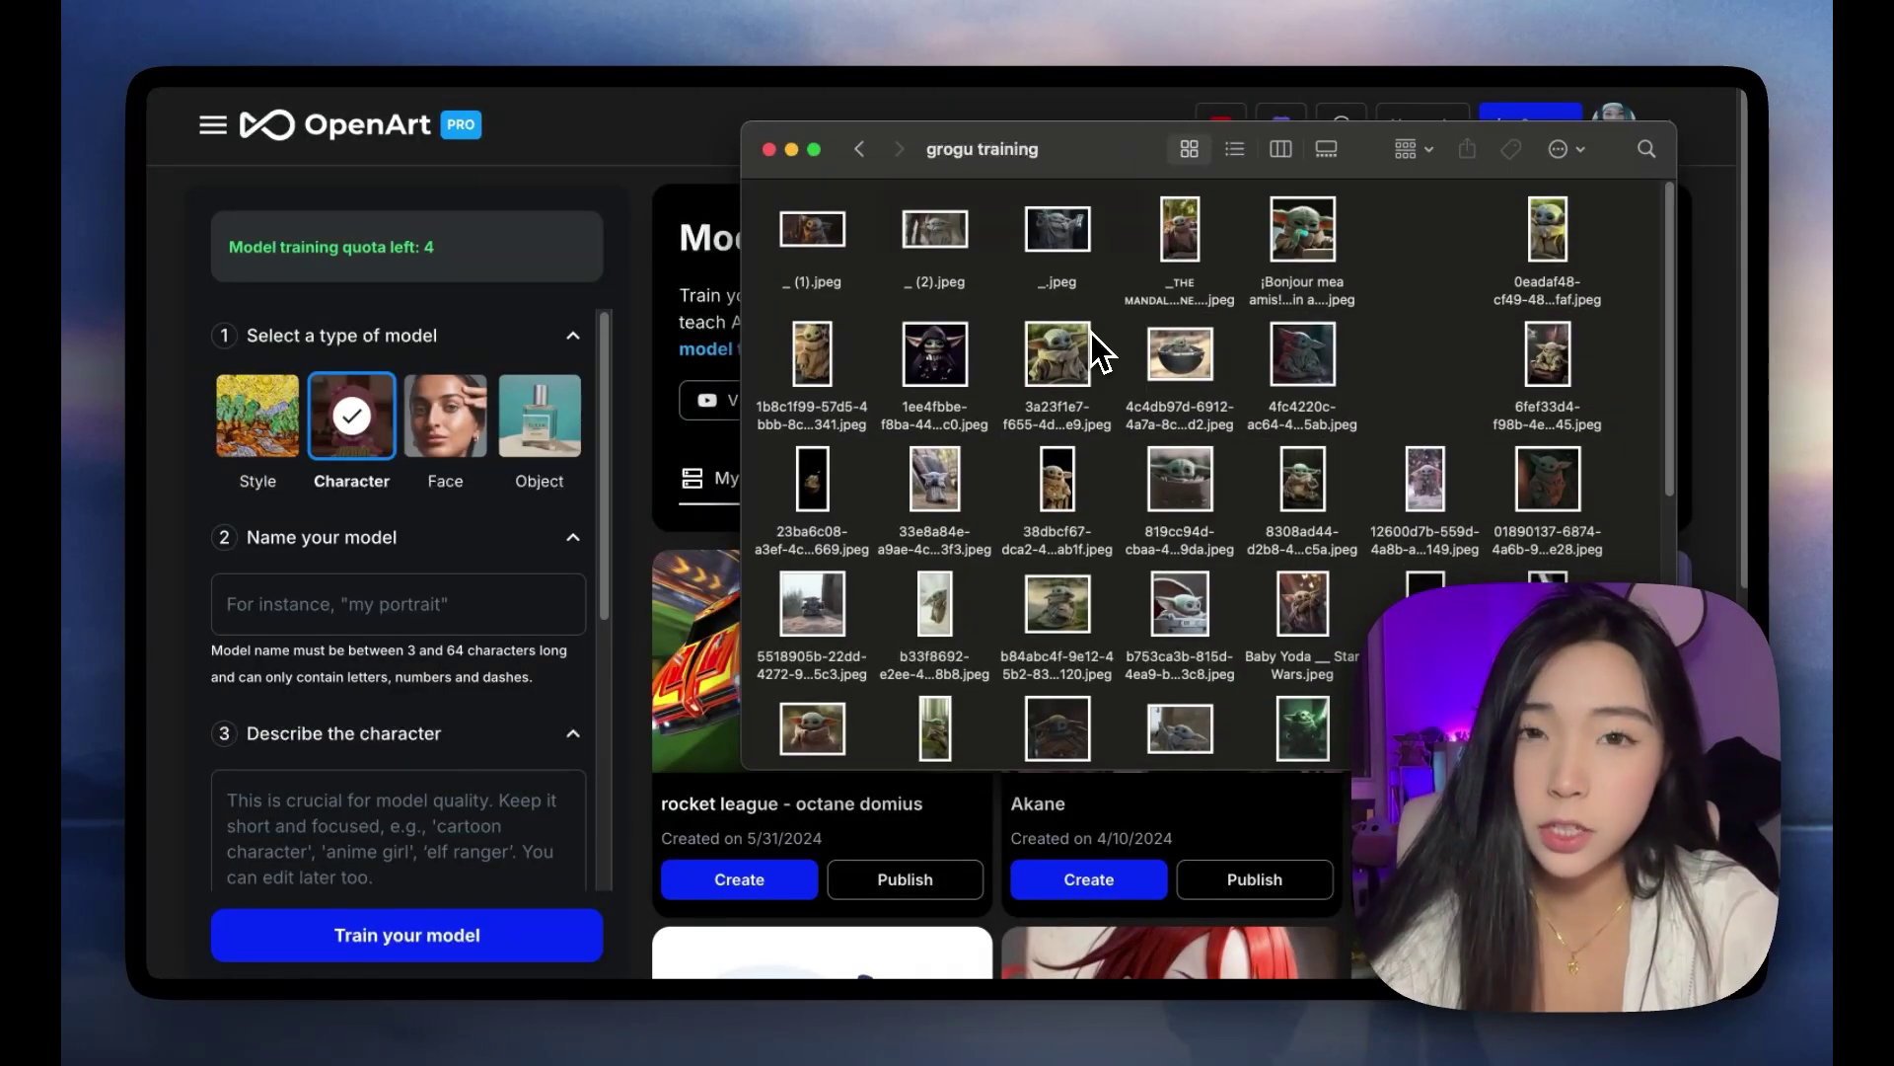
Step: Name the Character model 'ULTIMATE GROGU' and place the cursor in the empty character description box
scroll(1091, 334, down, 10)
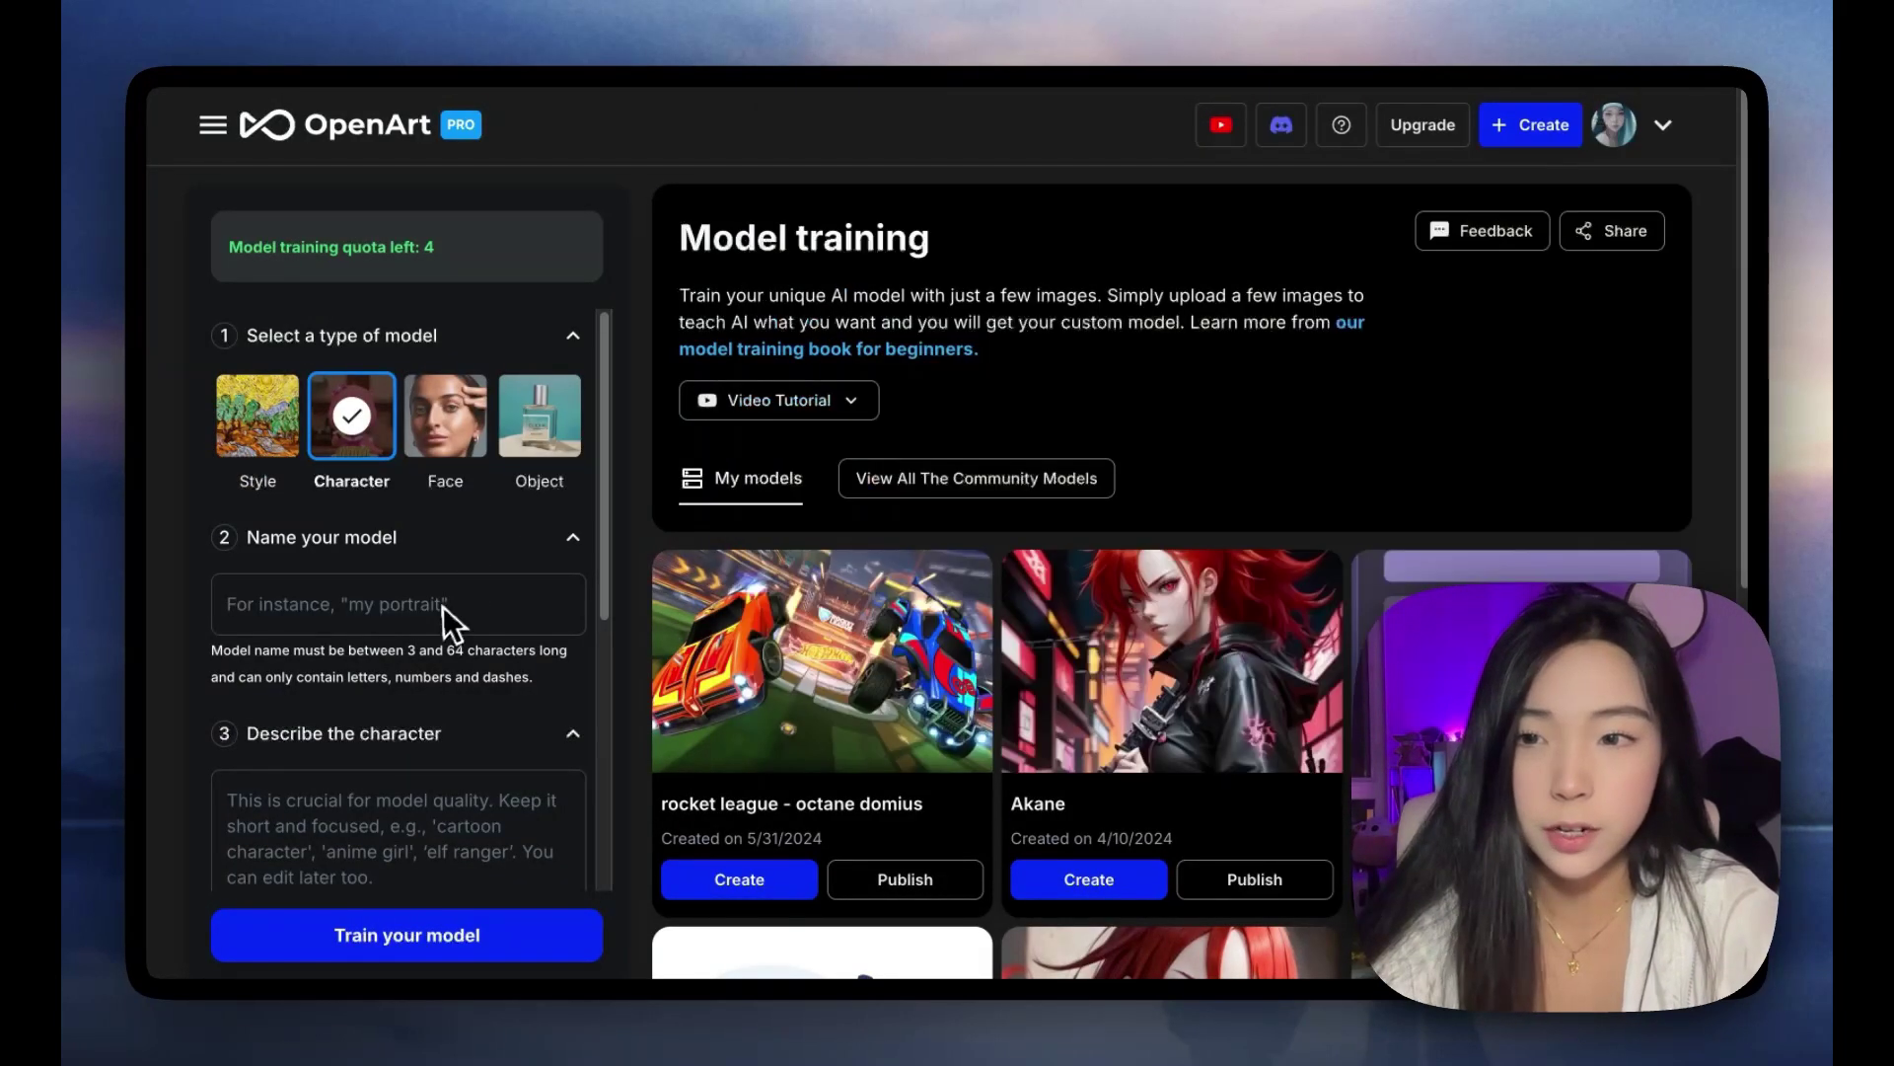
click(442, 606)
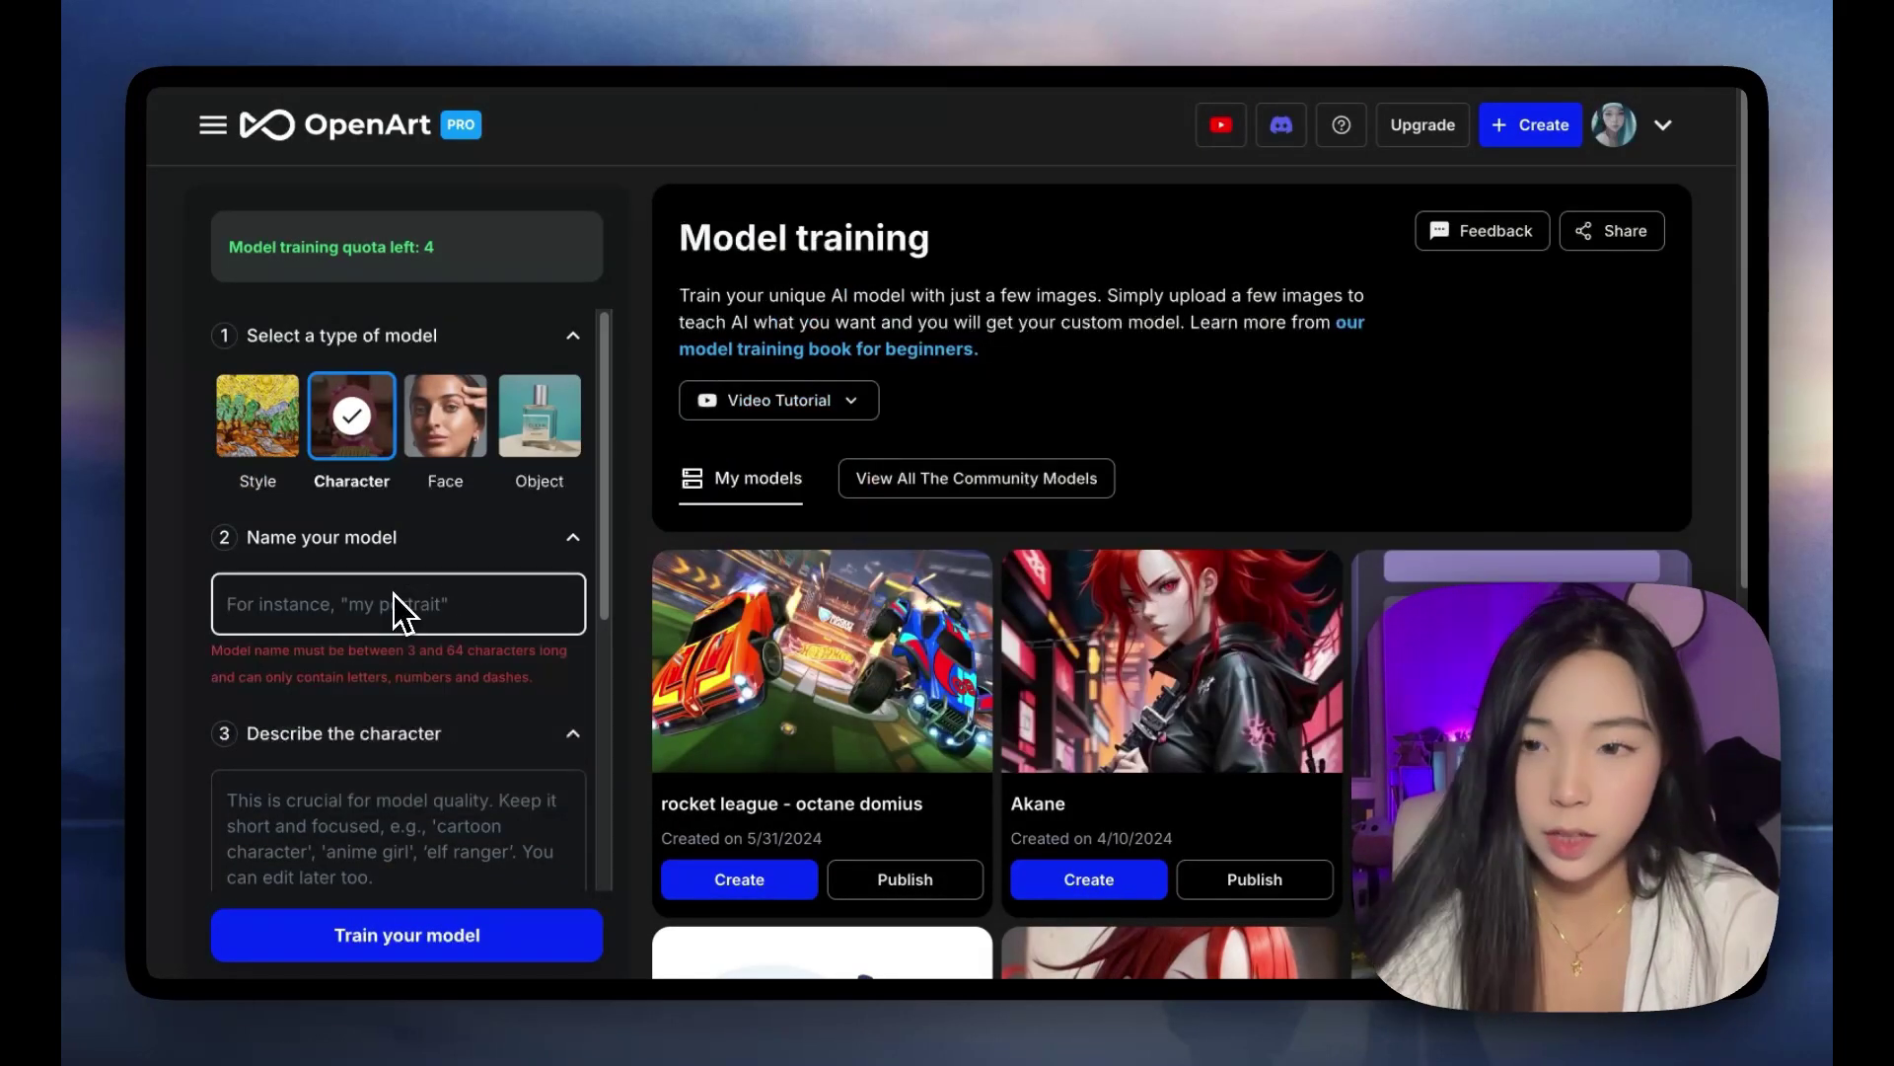
text(ULTIMATE GROGU)
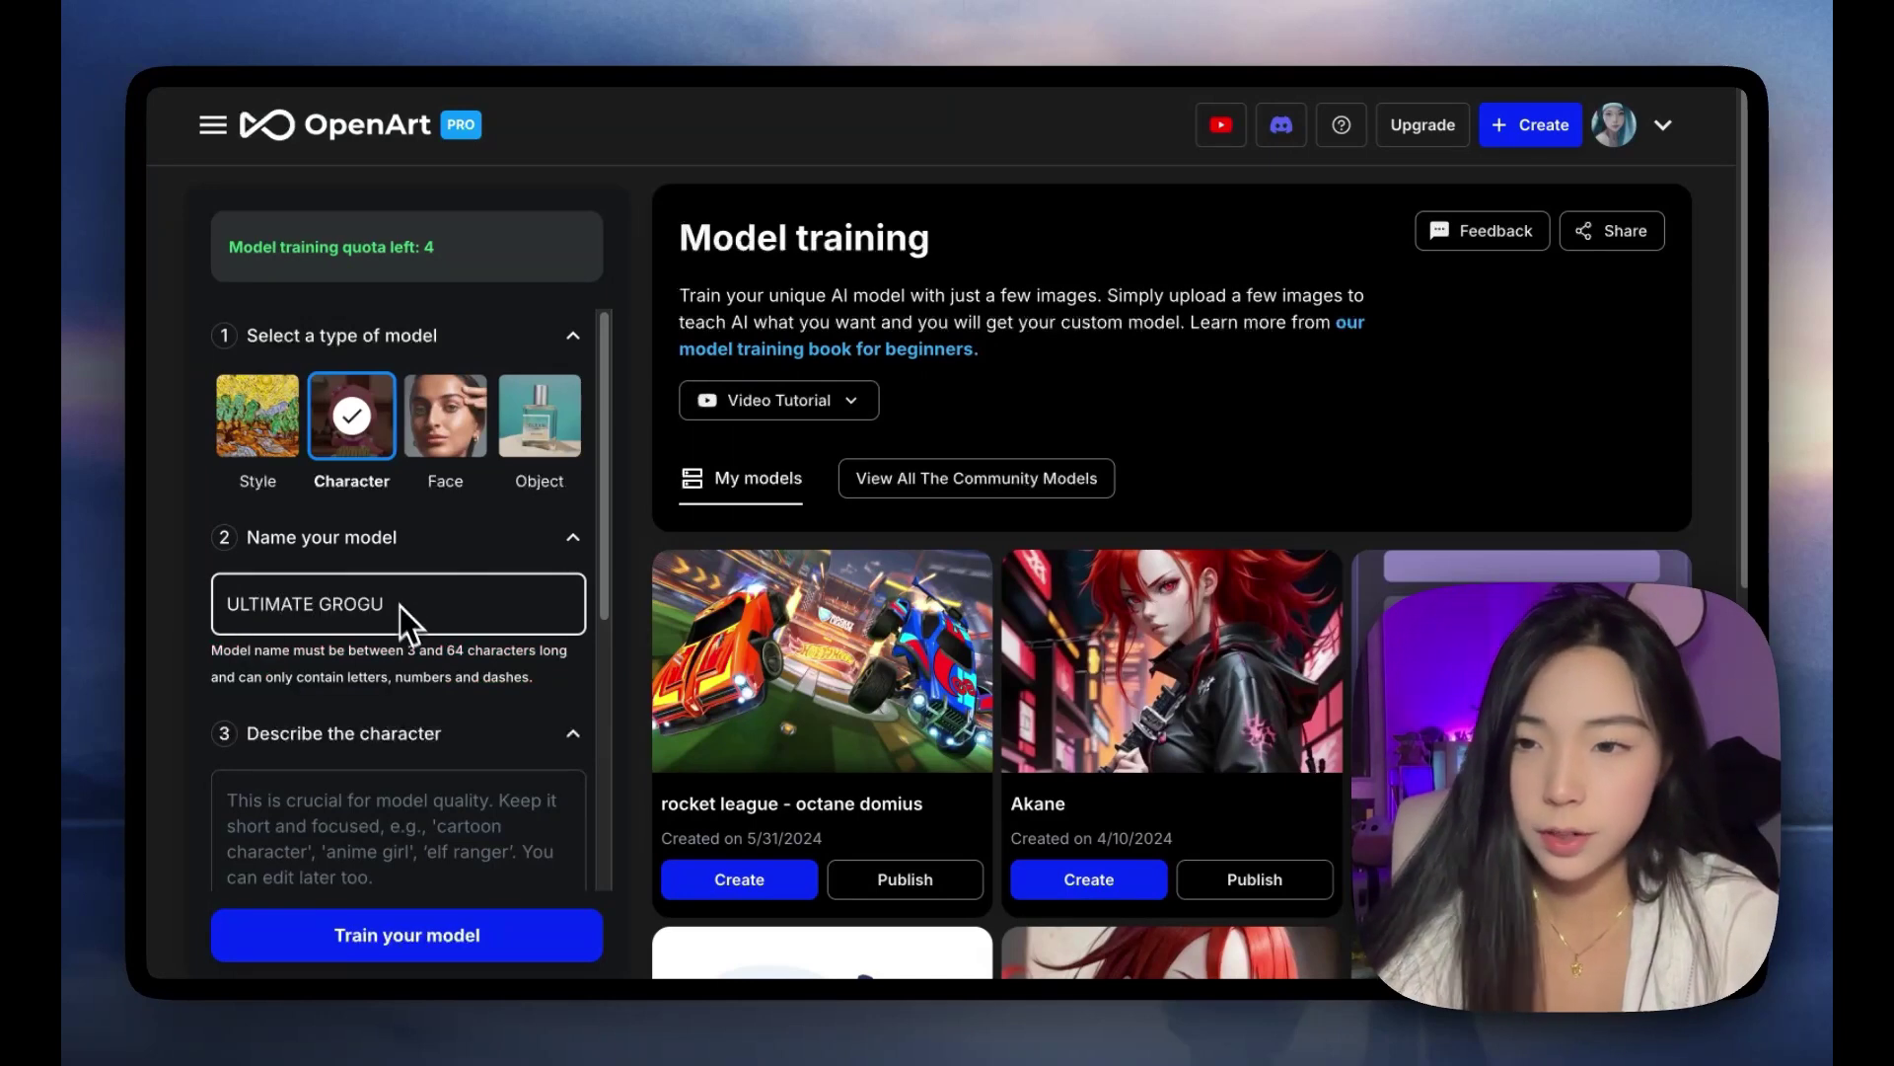
scroll(399, 606, down, 3)
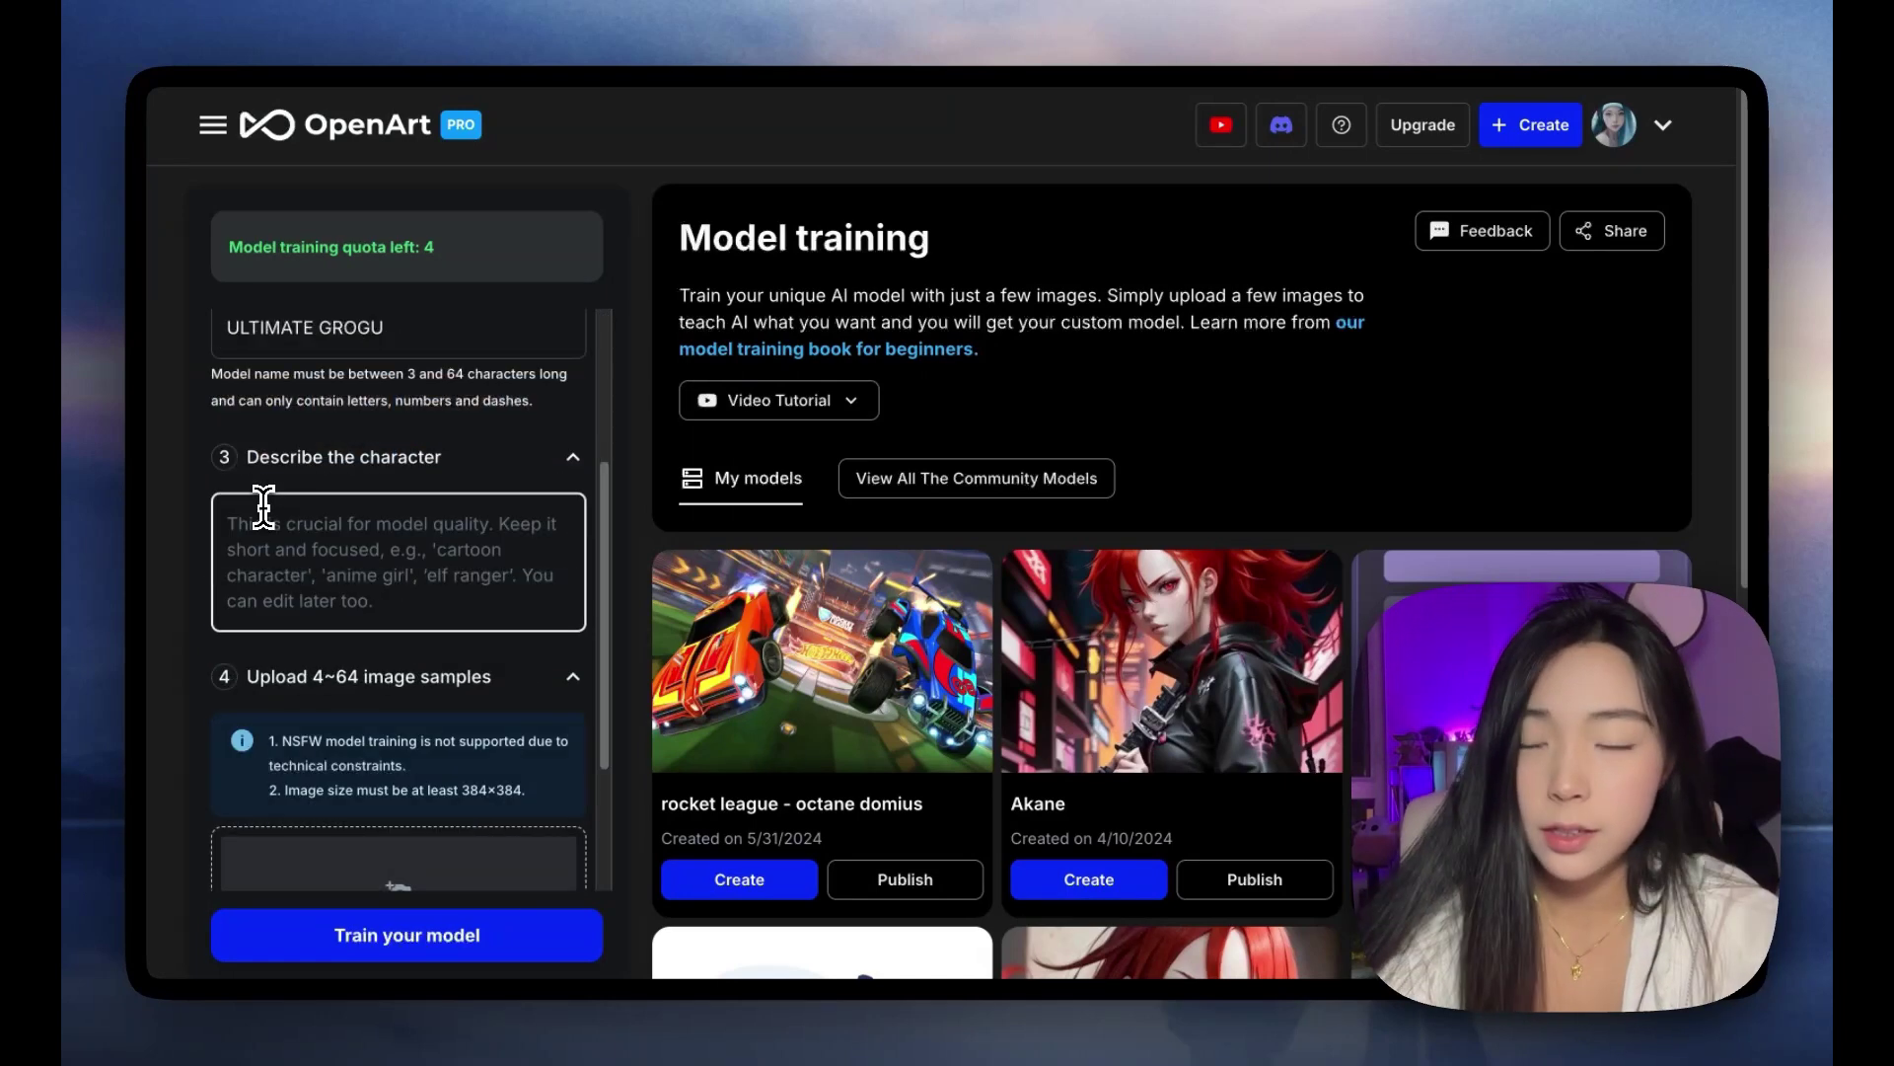
click(246, 528)
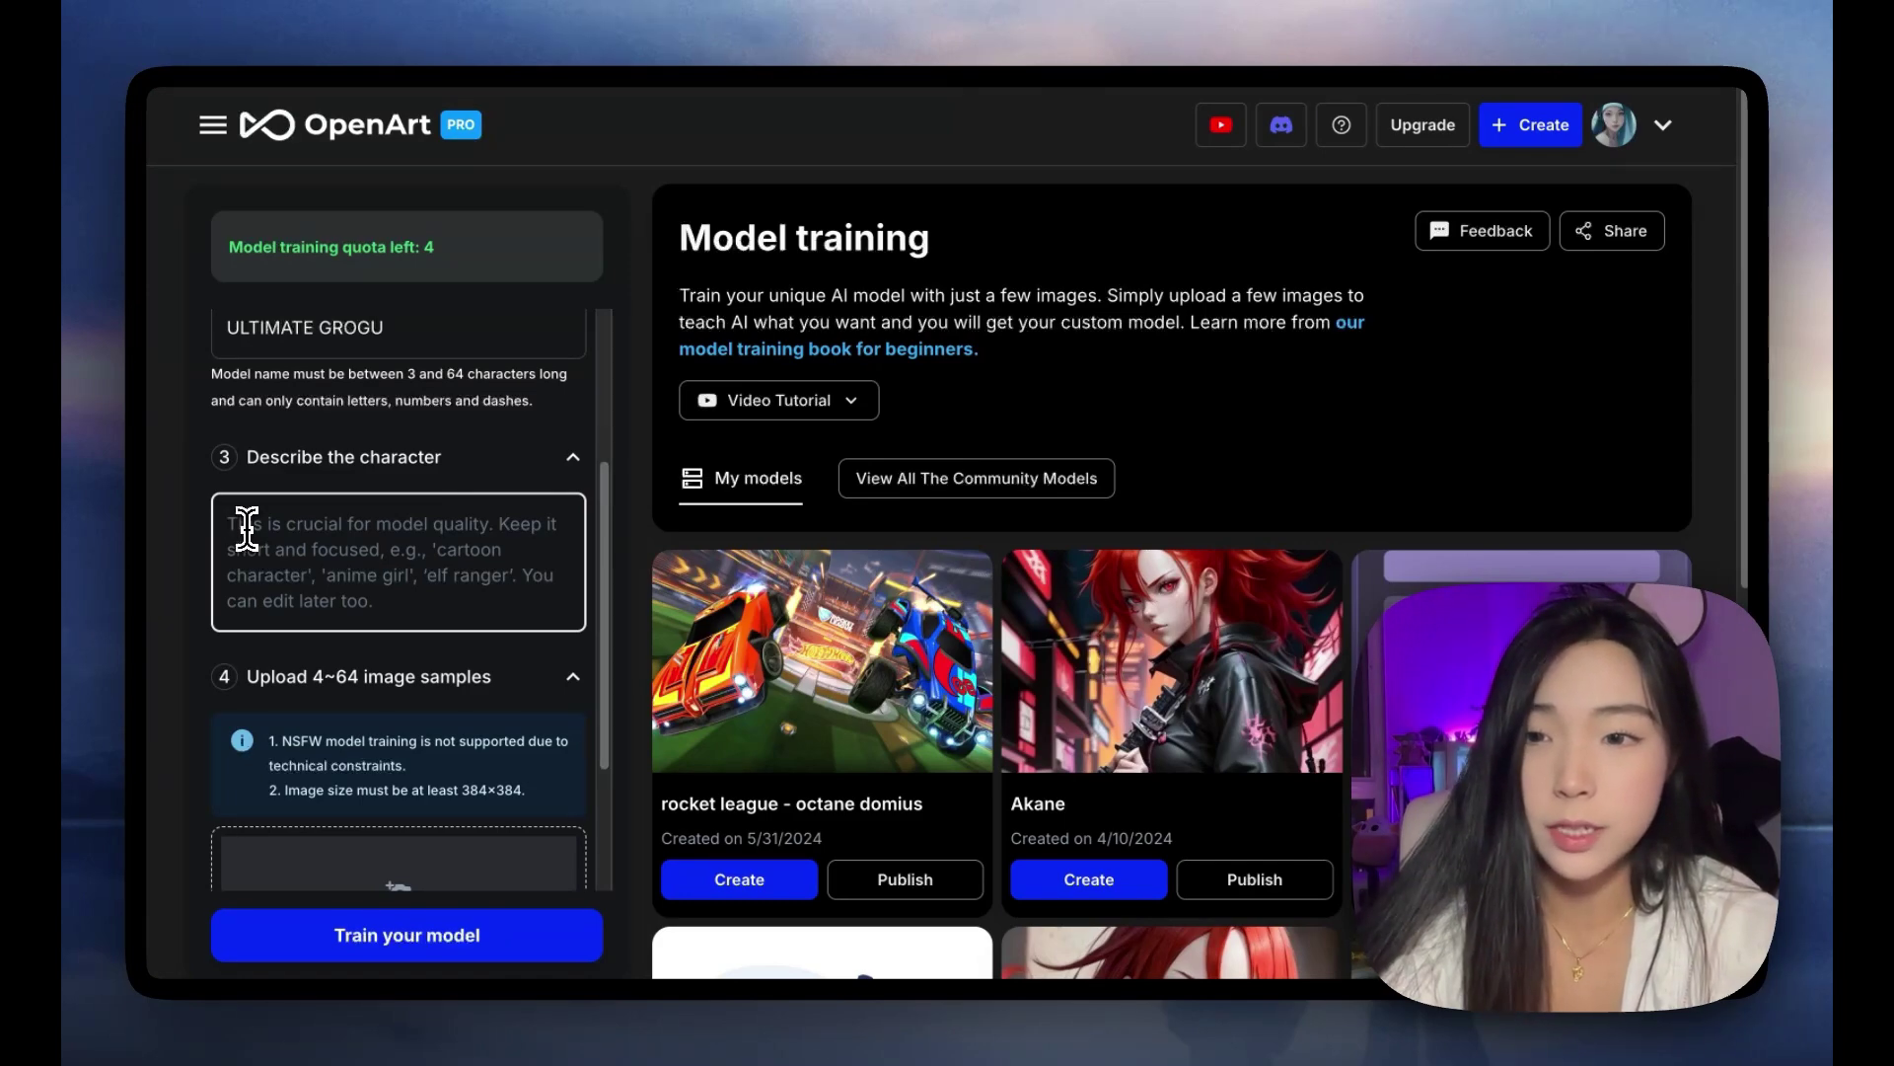
scroll(288, 481, down, 2)
scroll(411, 533, down, 2)
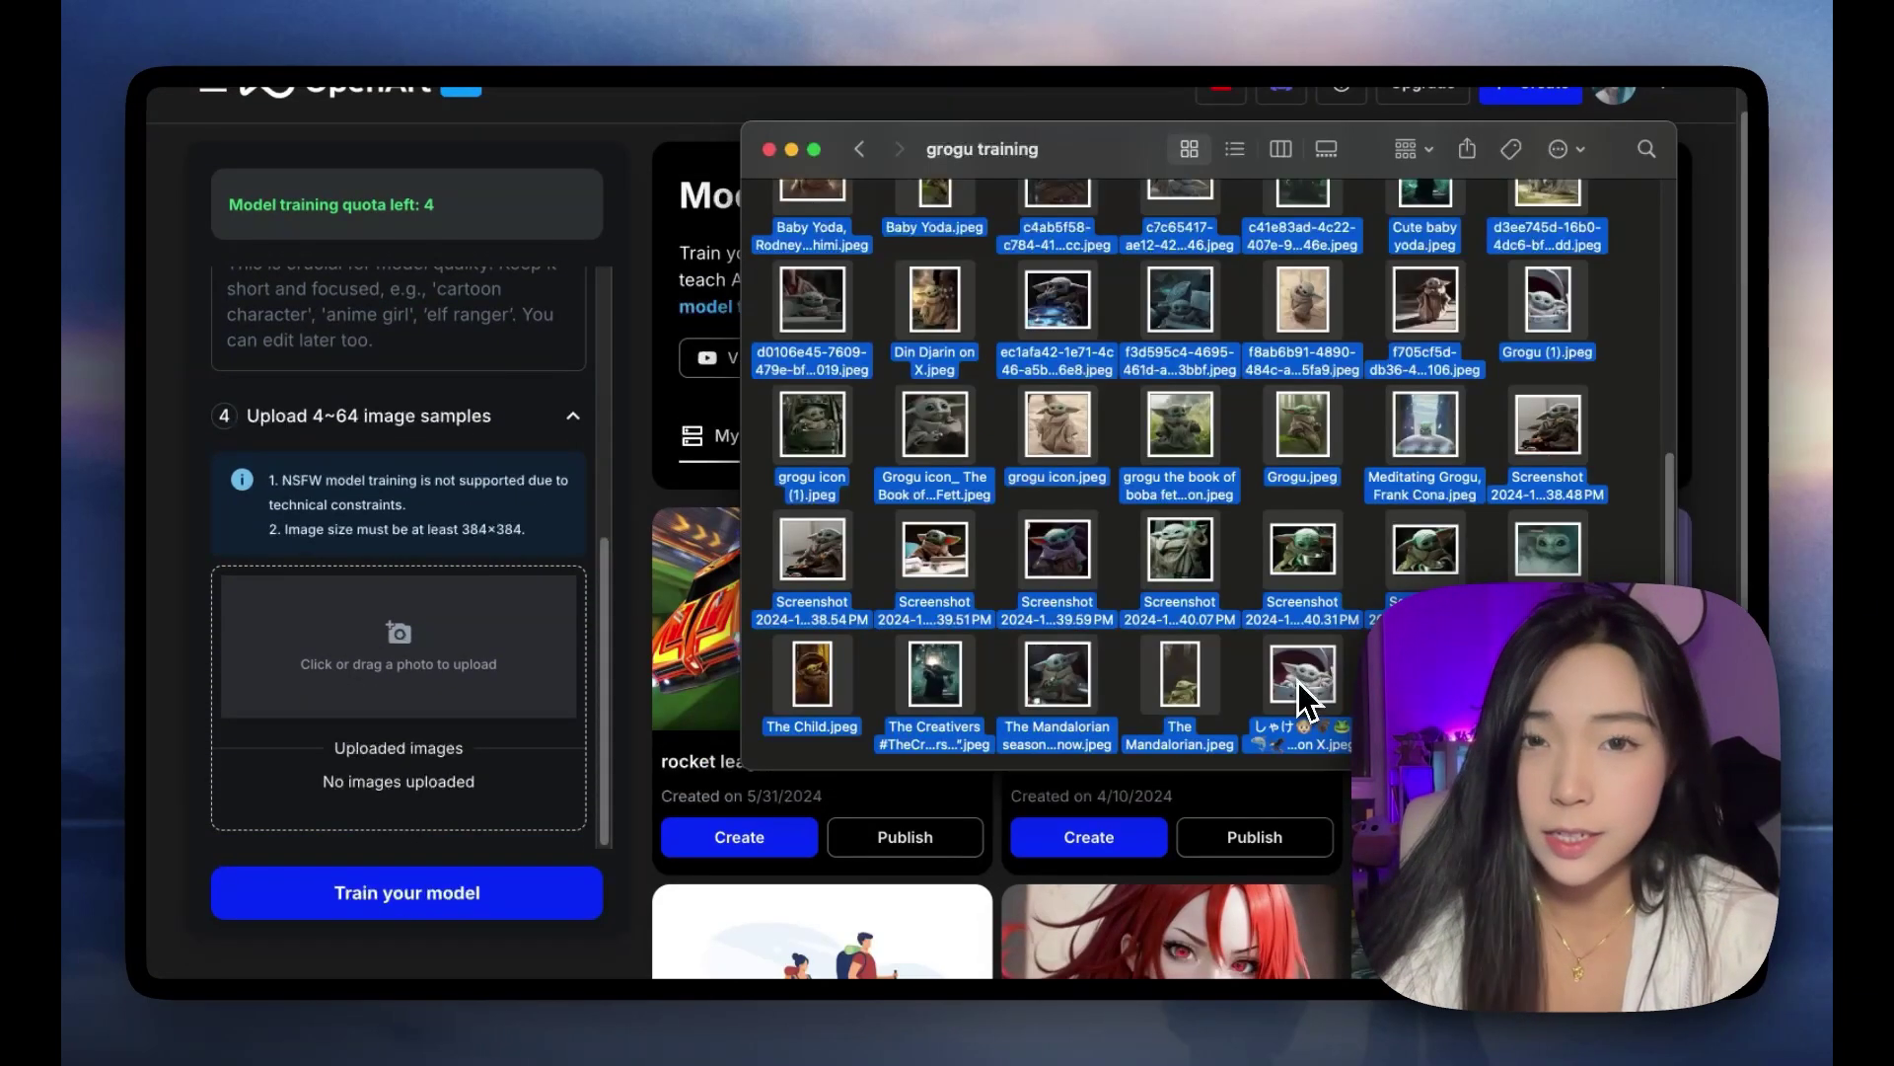
Step: Drag all Grogu training images into the upload area, then reopen them to check sizes
drag(1298, 682, 500, 689)
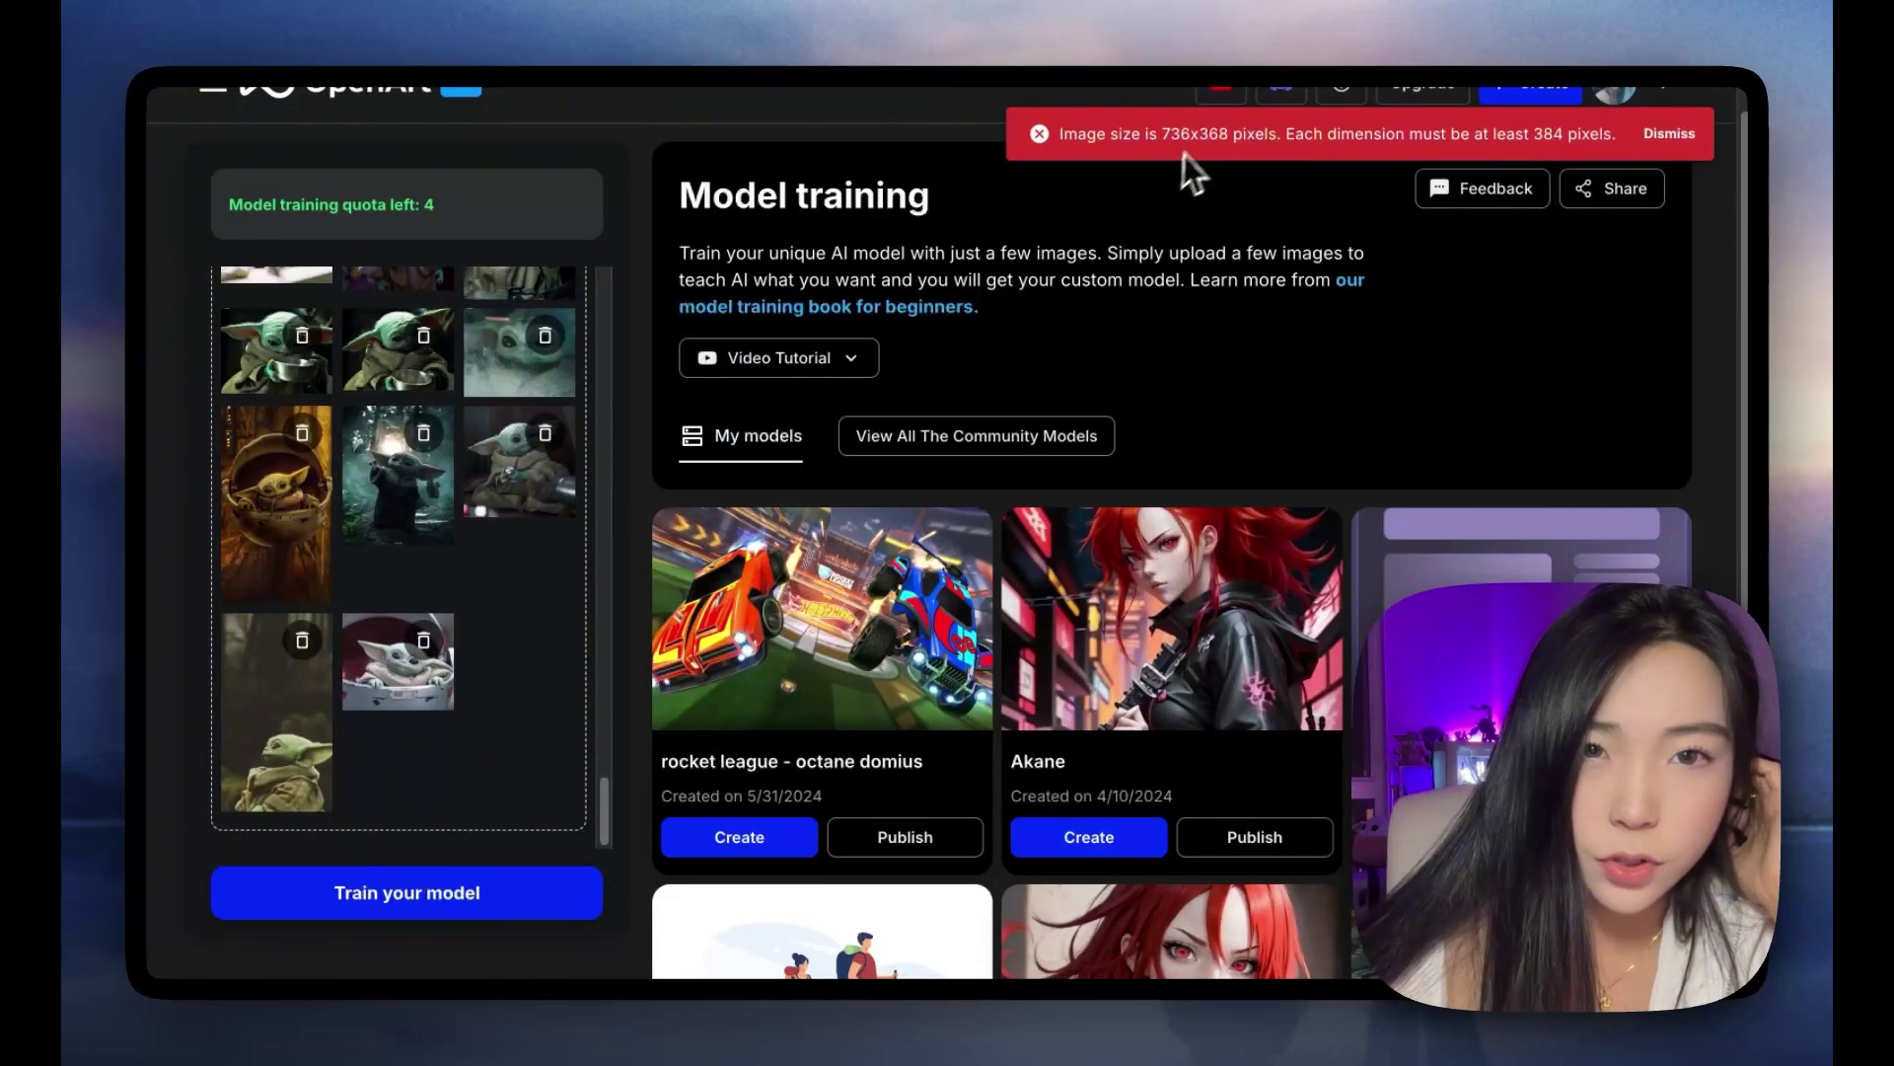
click(171, 210)
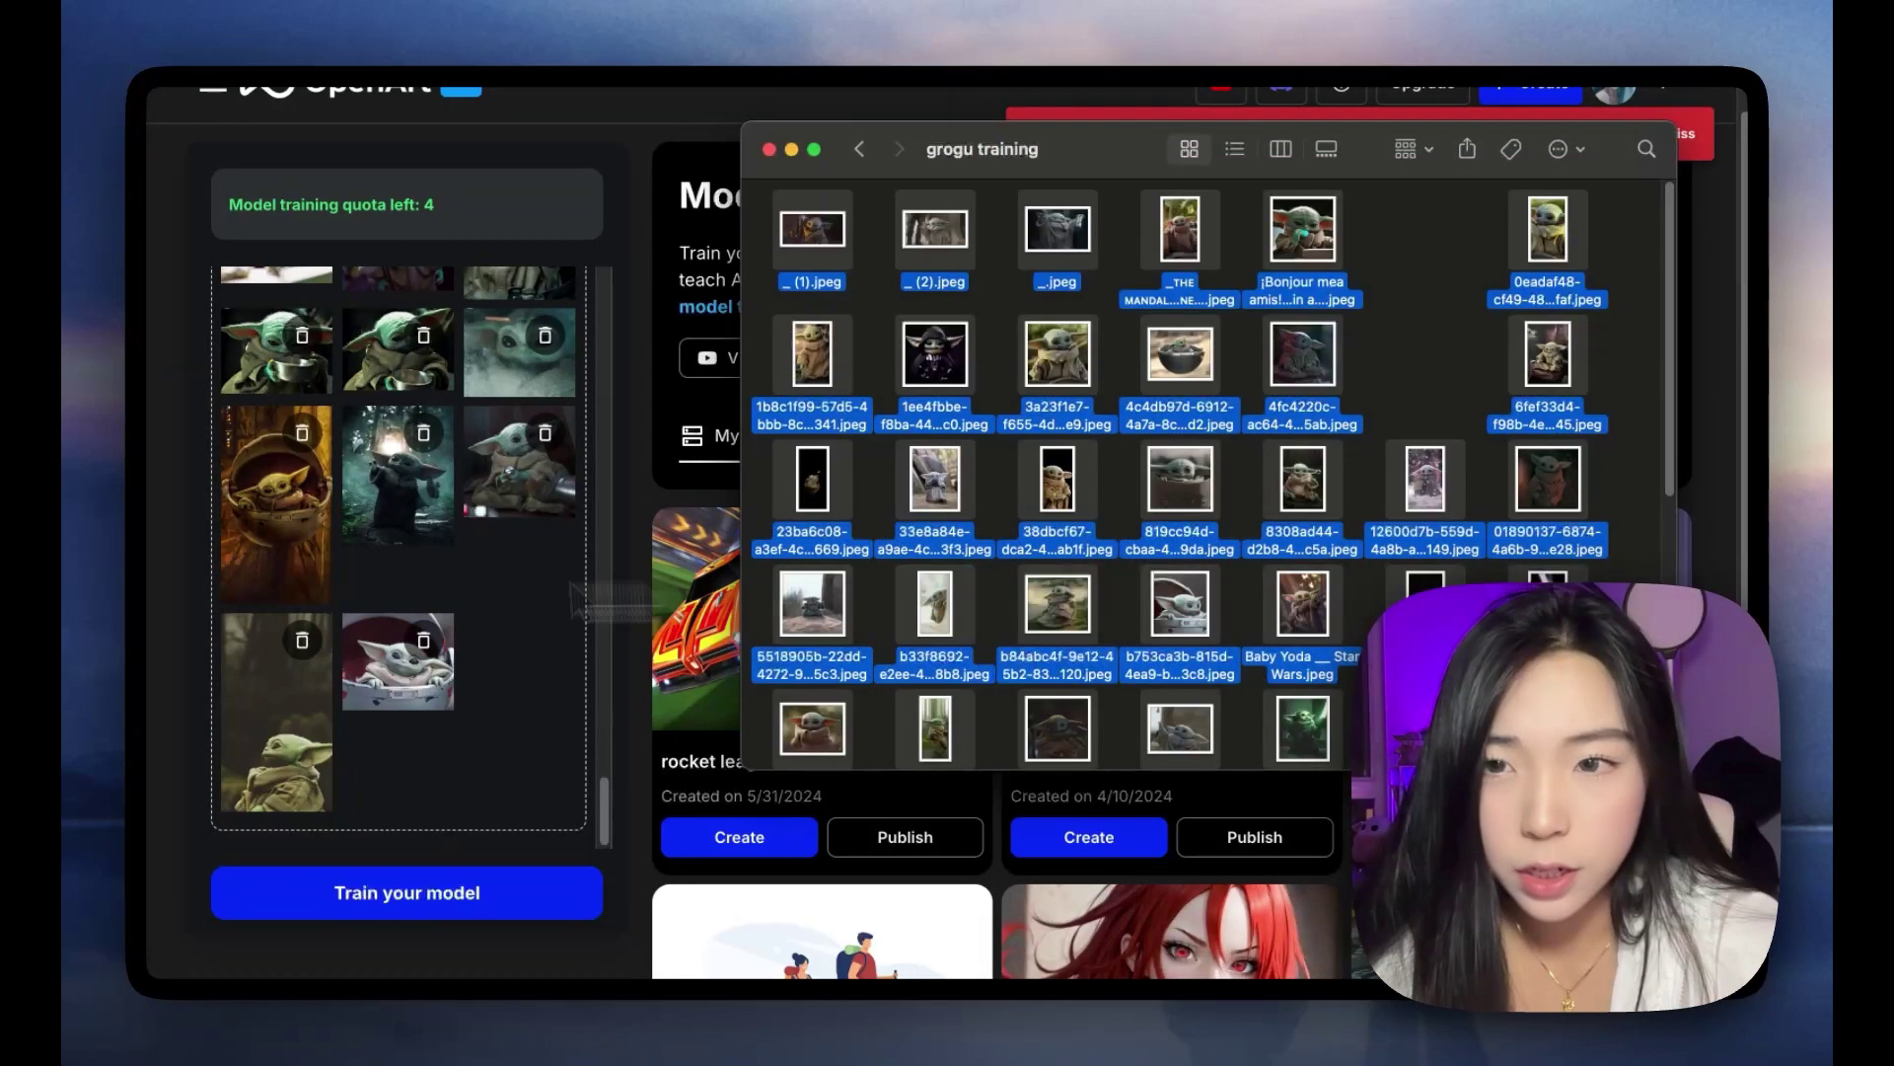
click(166, 732)
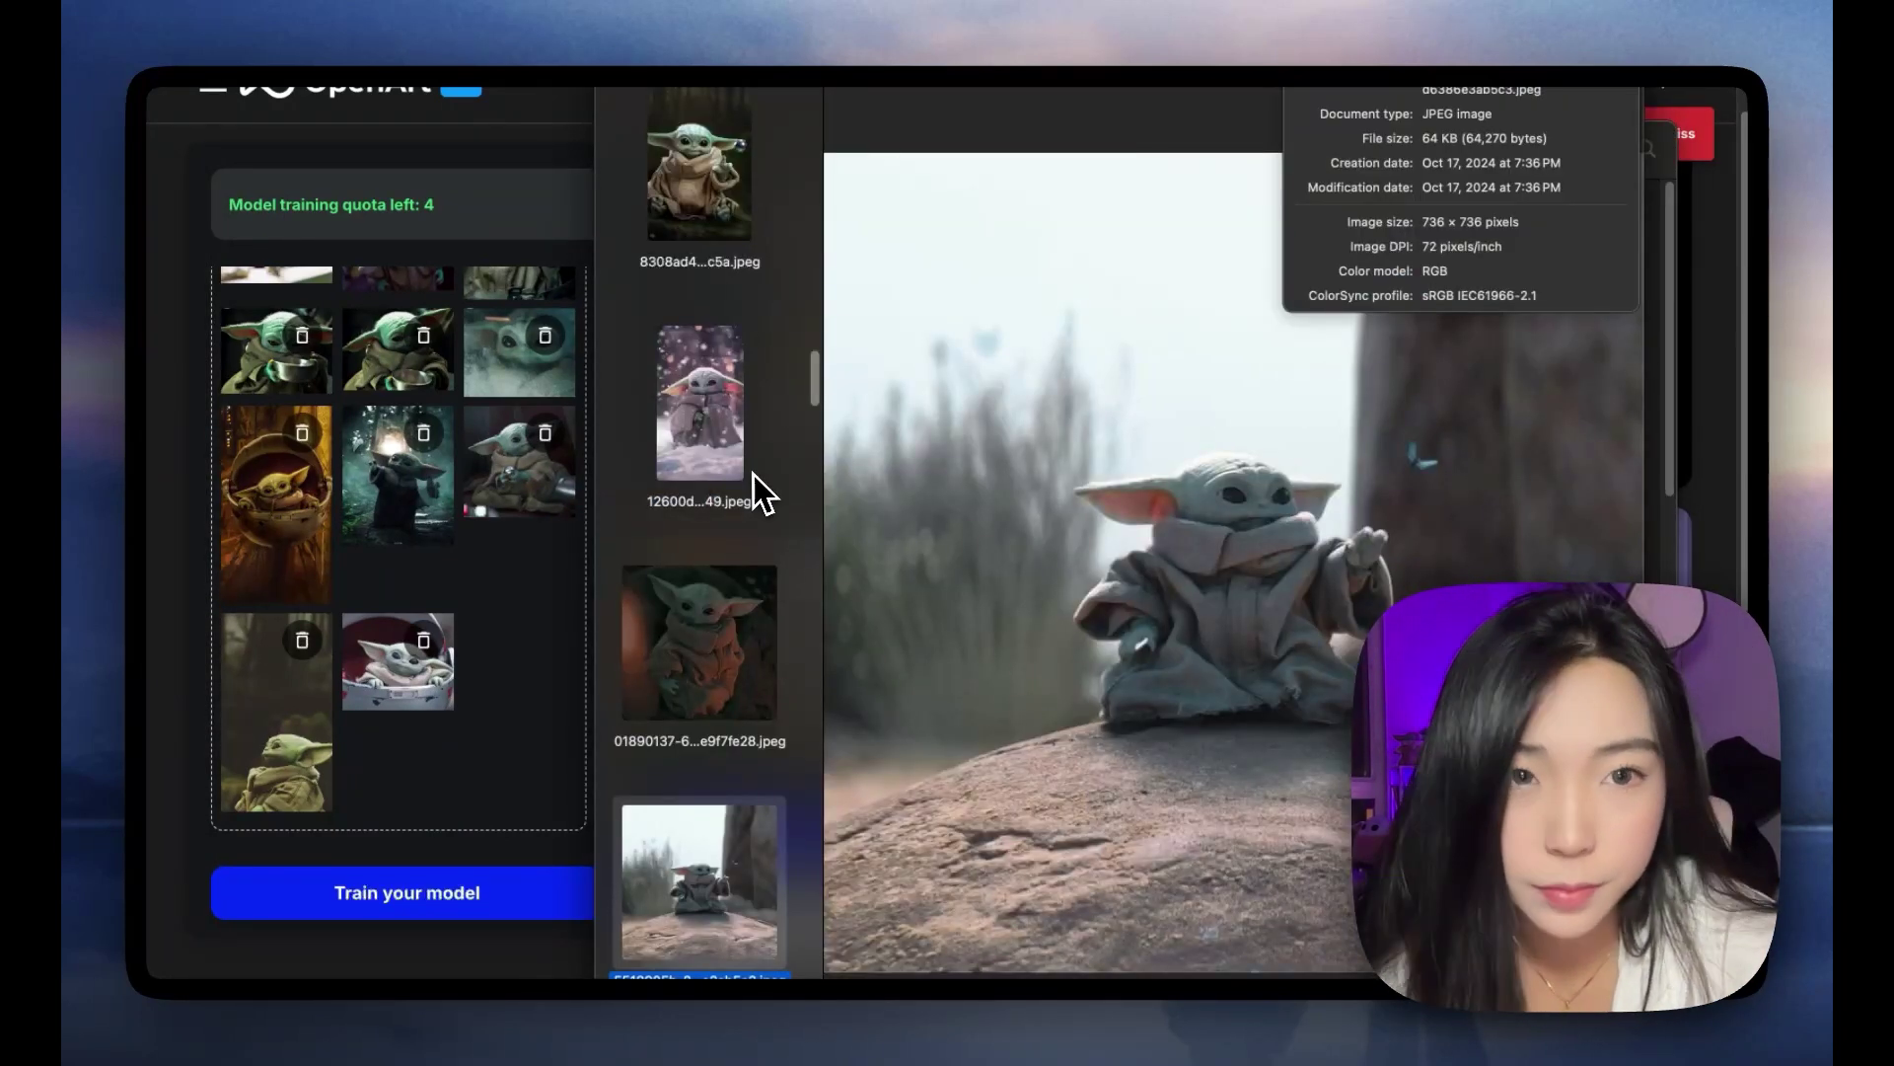
Step: Find the undersized 736 × 368 first image and describe the character as 'starwars'
key(Down)
scroll(754, 476, up, 5)
click(671, 162)
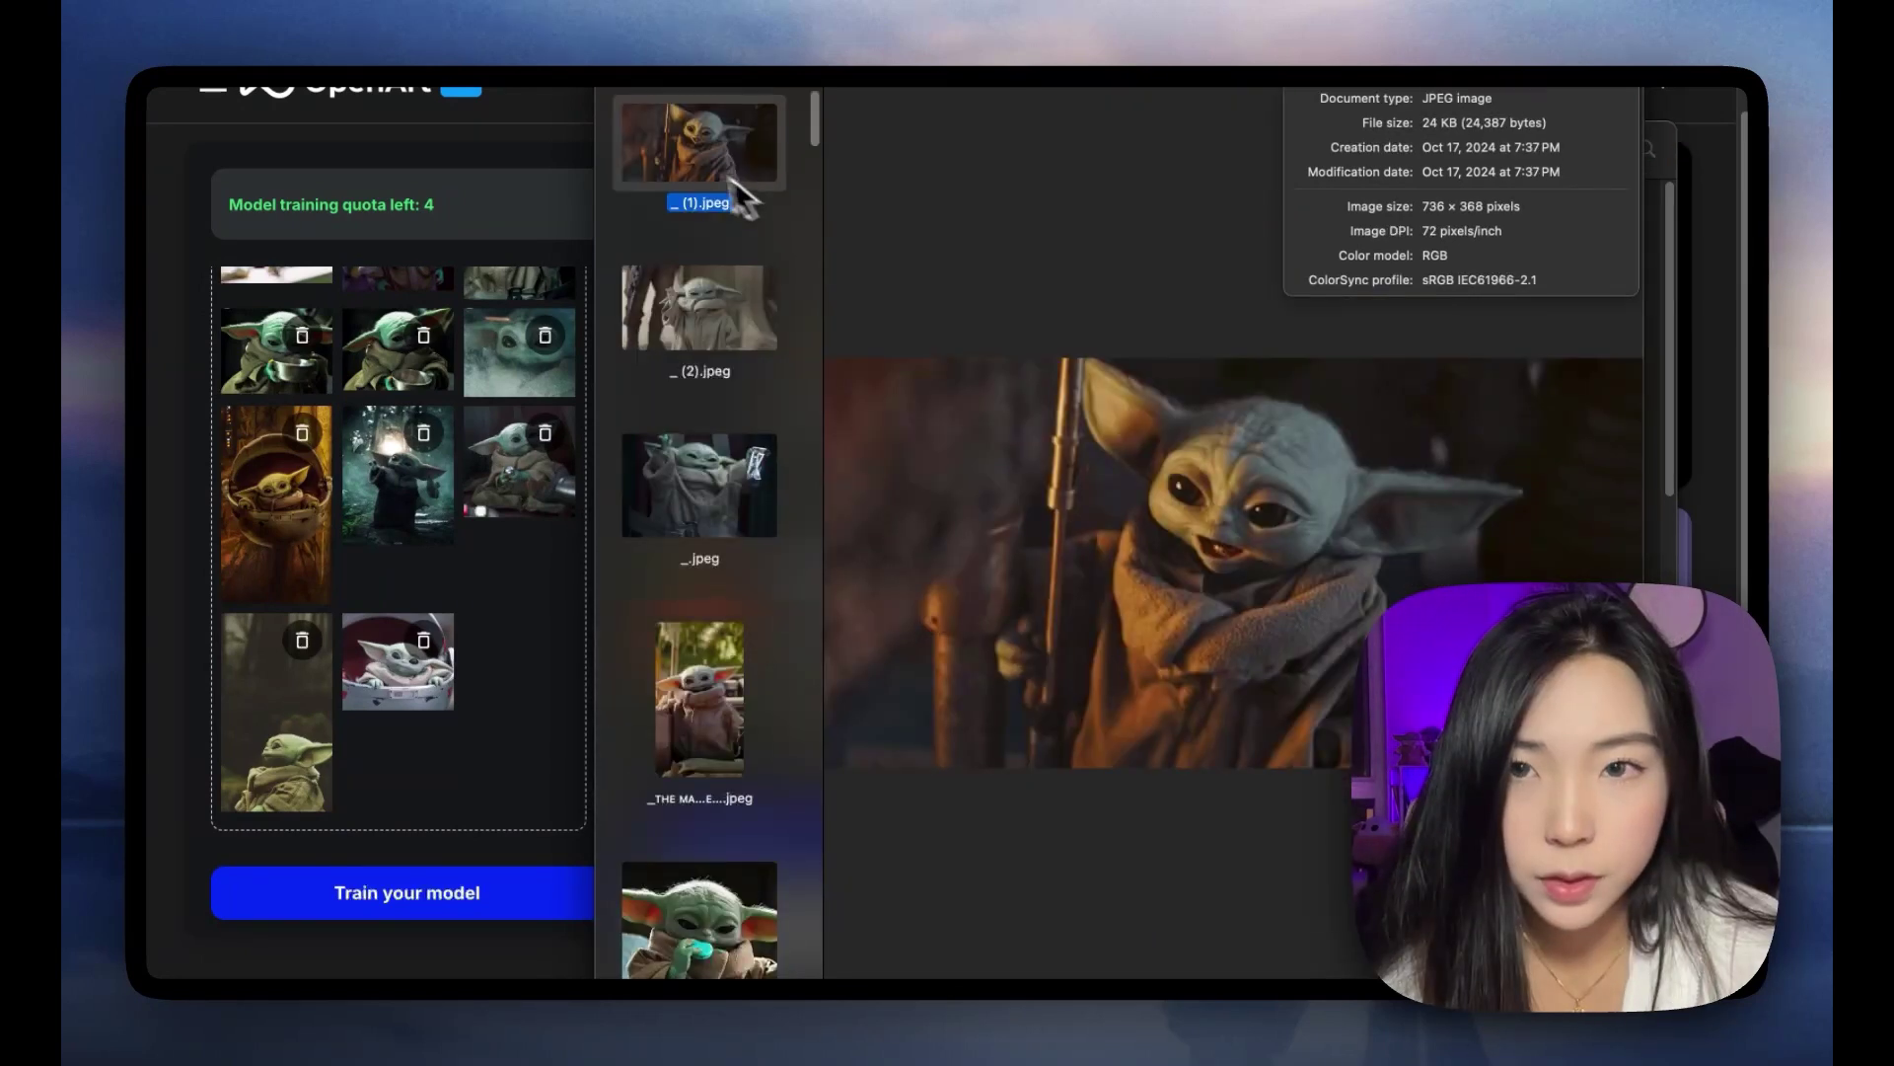
right_click(671, 162)
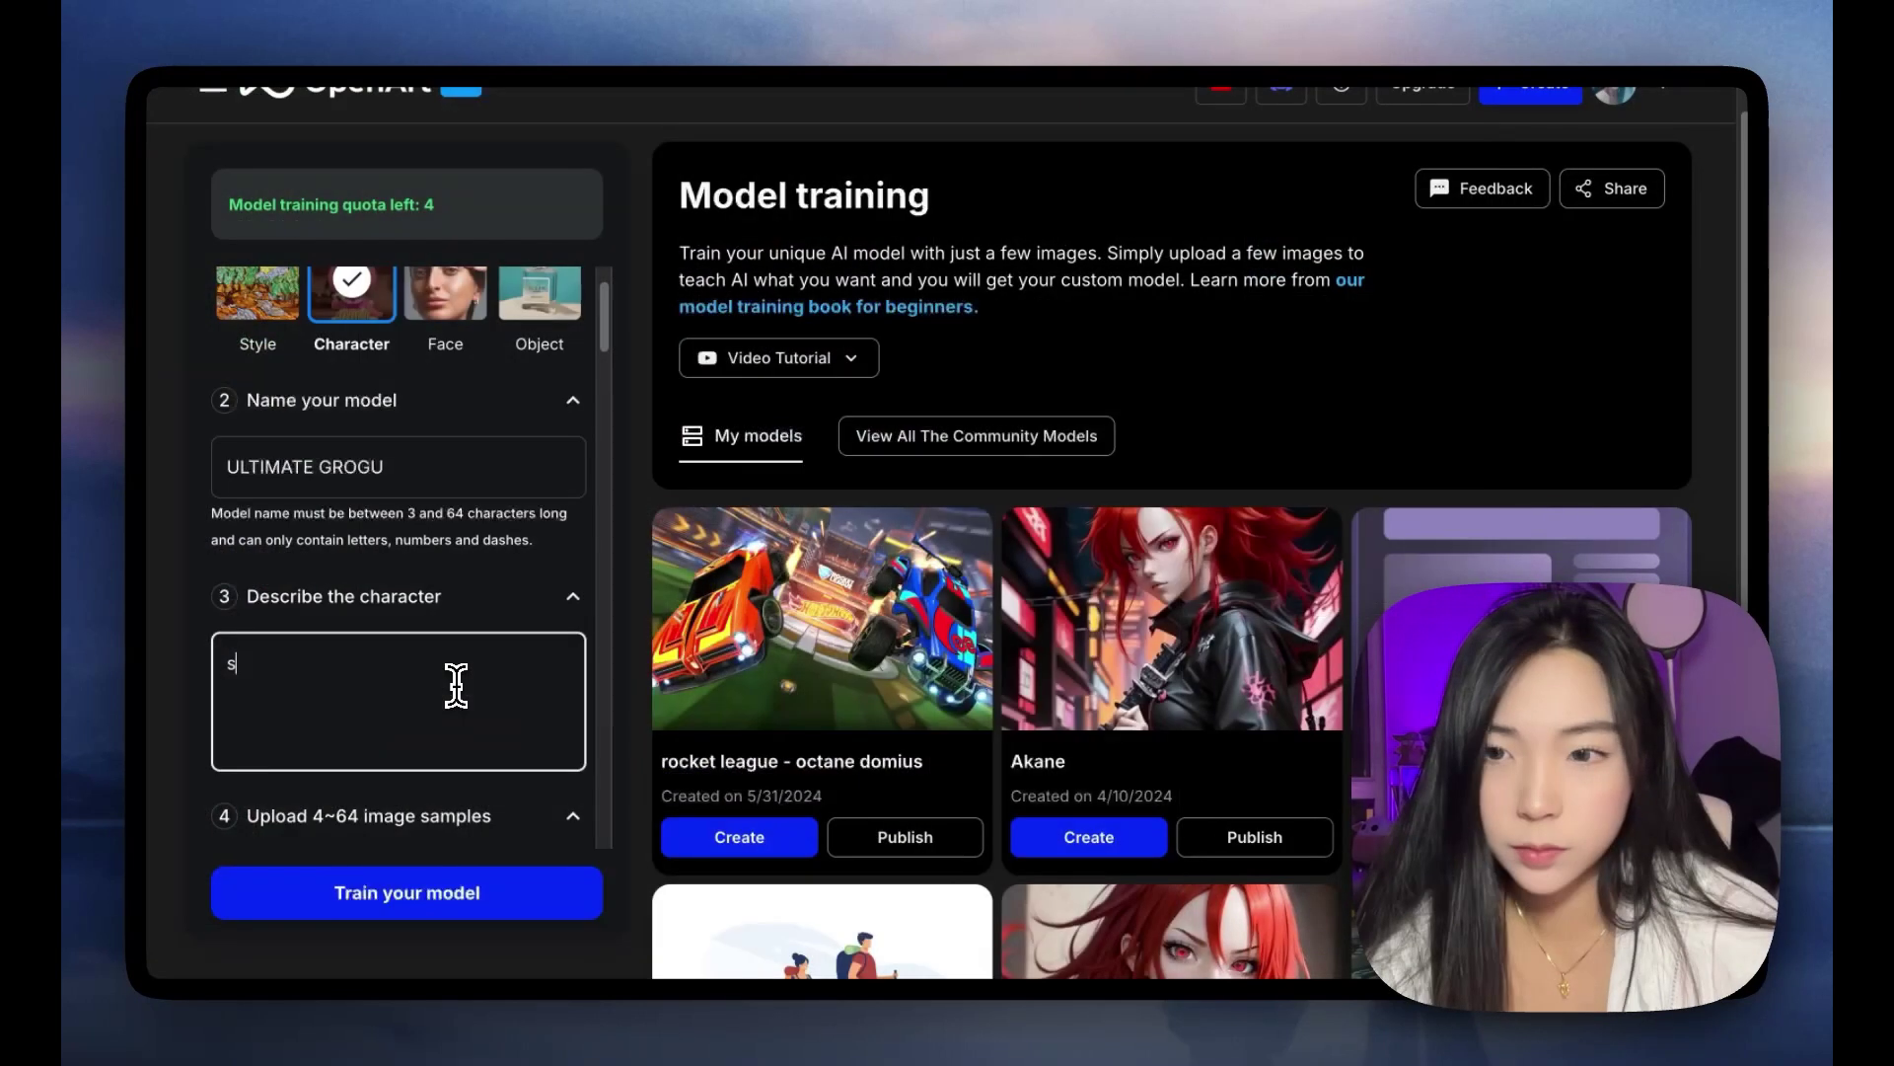
text(tarwars)
scroll(339, 598, up, 1)
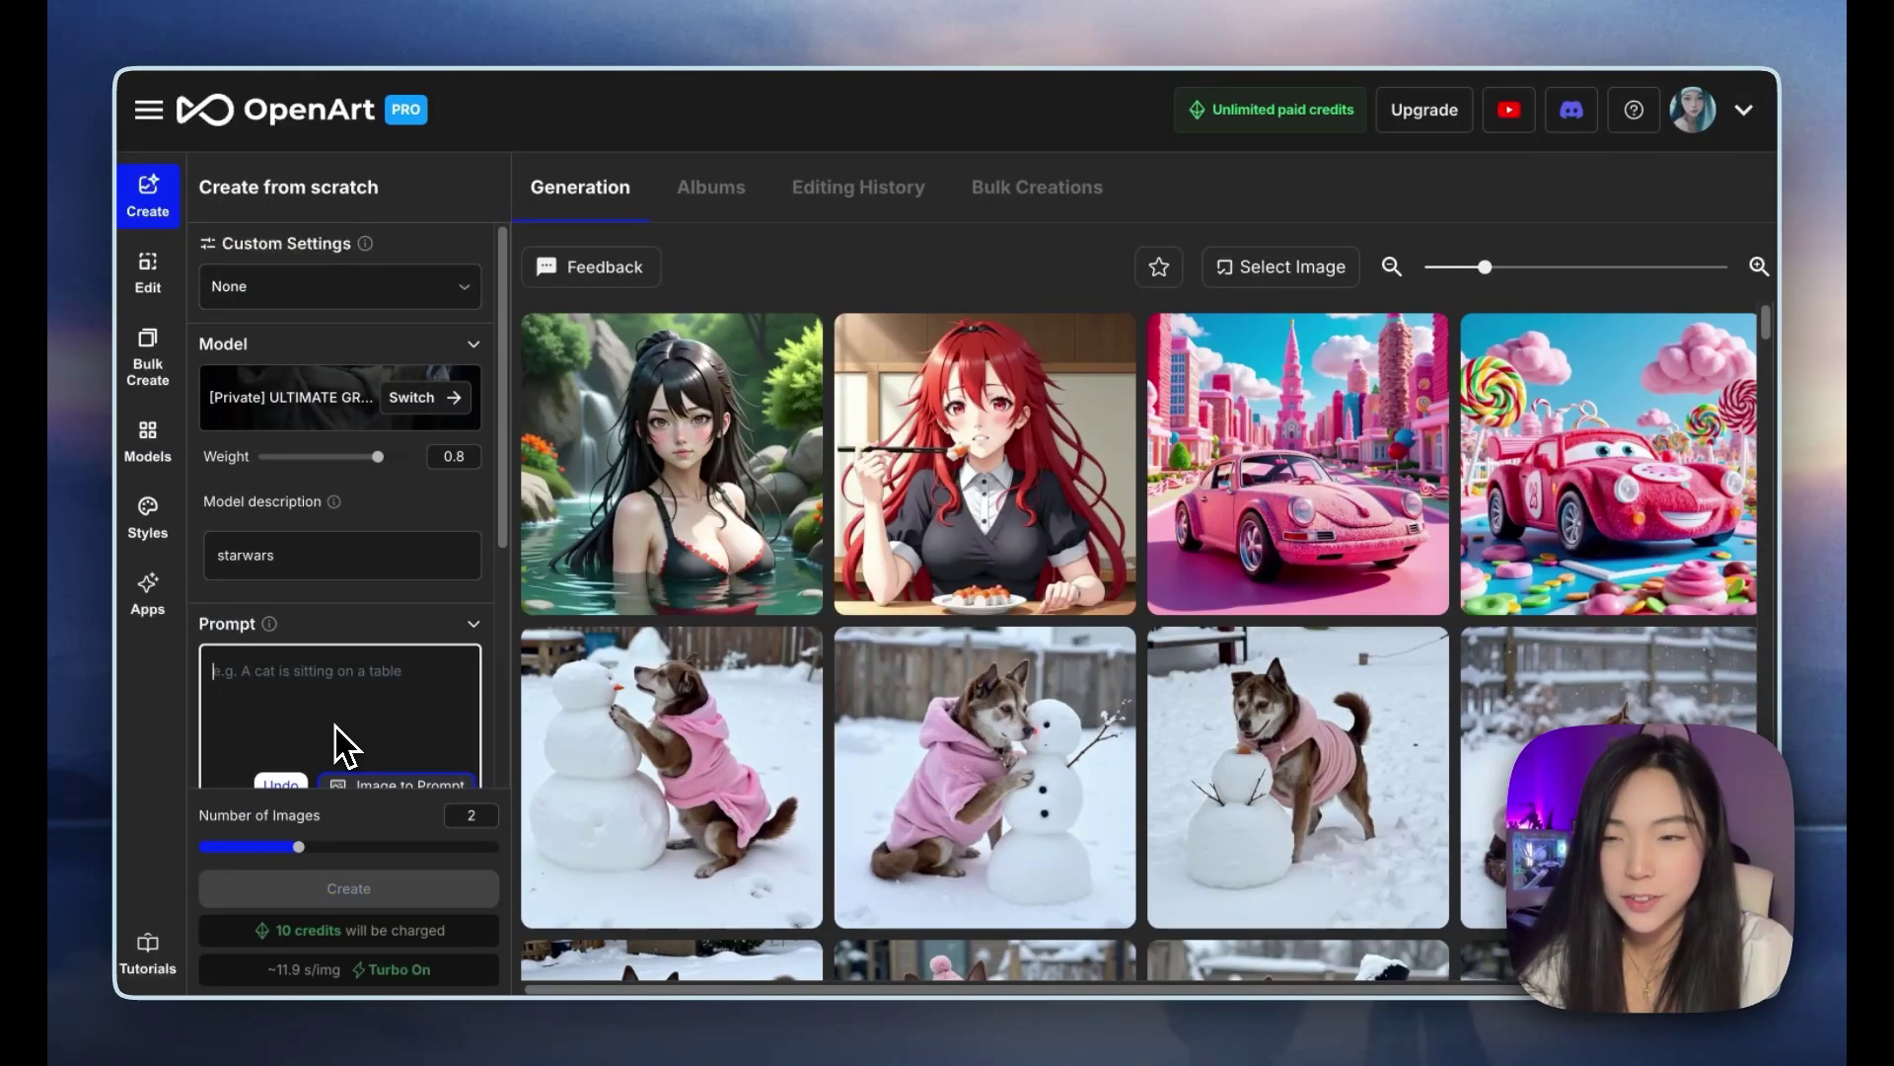
Step: Generate images from the prompt 'grogu' and inspect the first result's details
text(grogu)
click(446, 890)
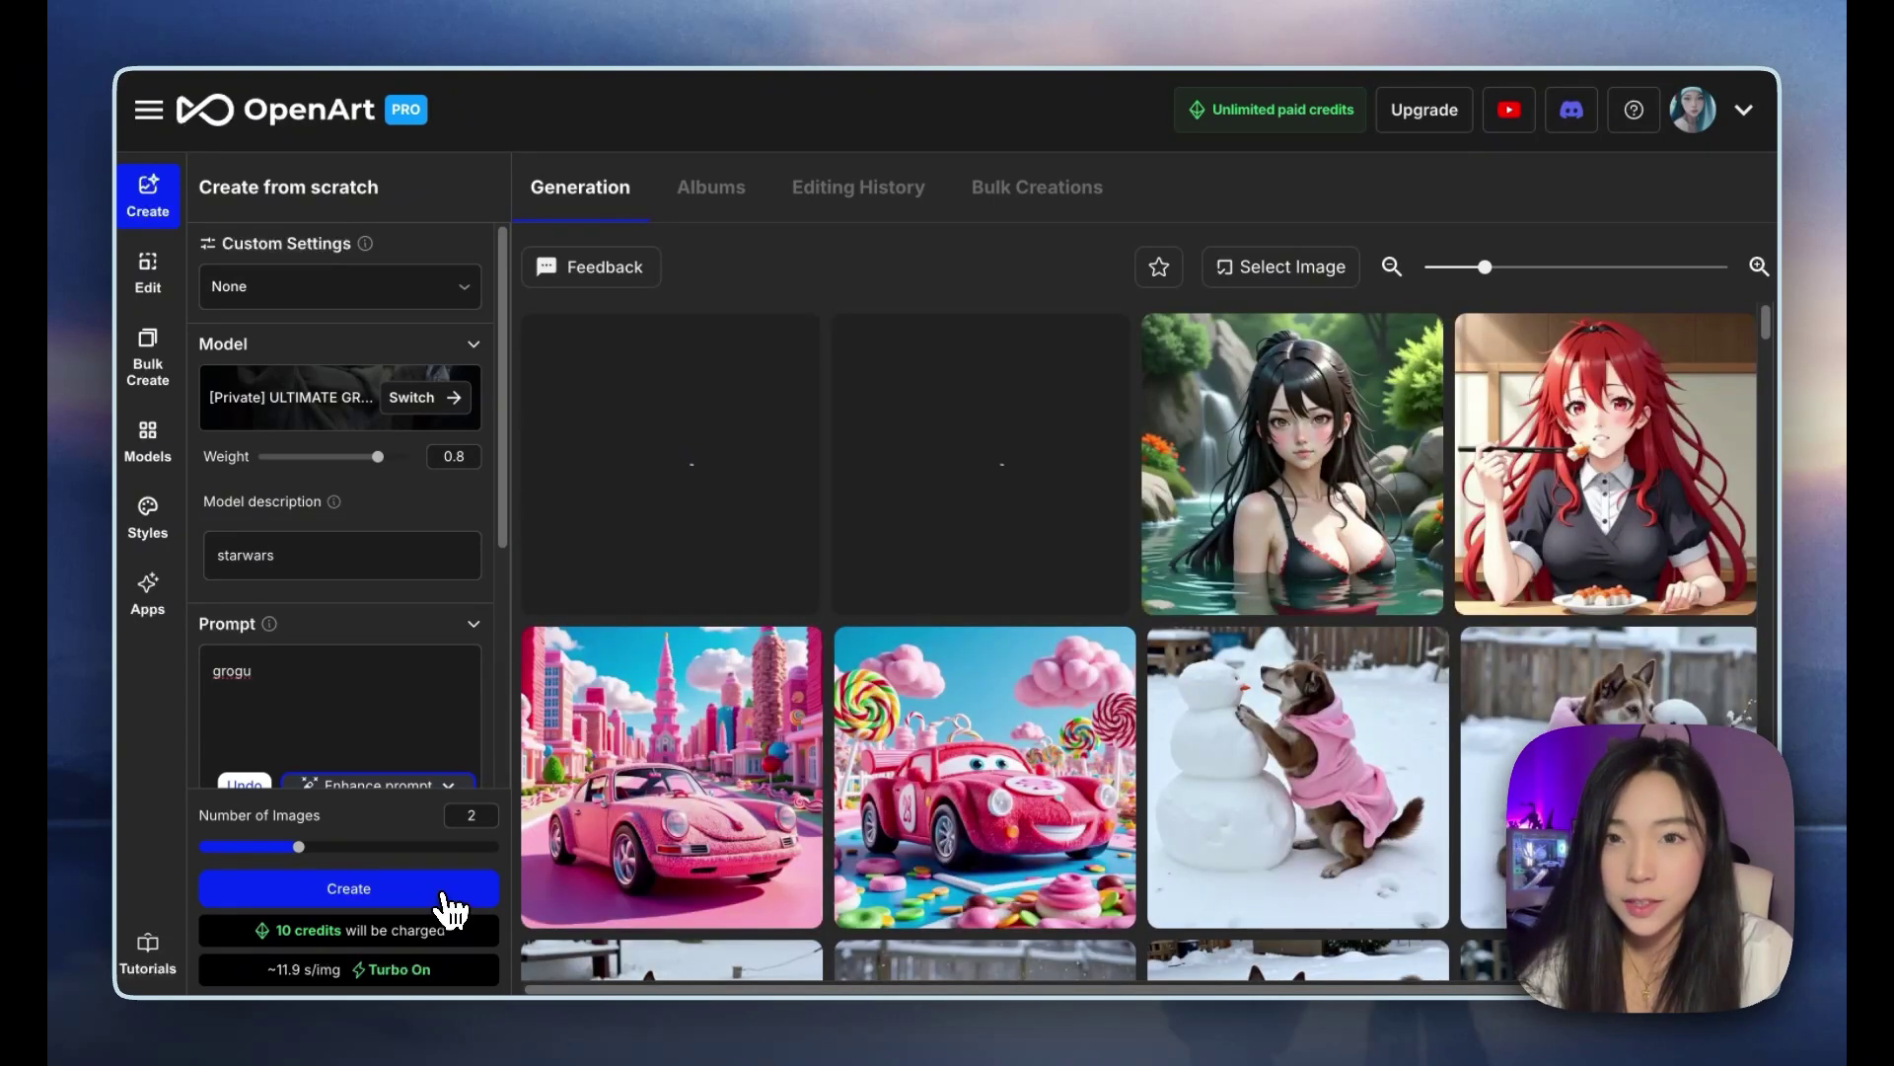
click(390, 720)
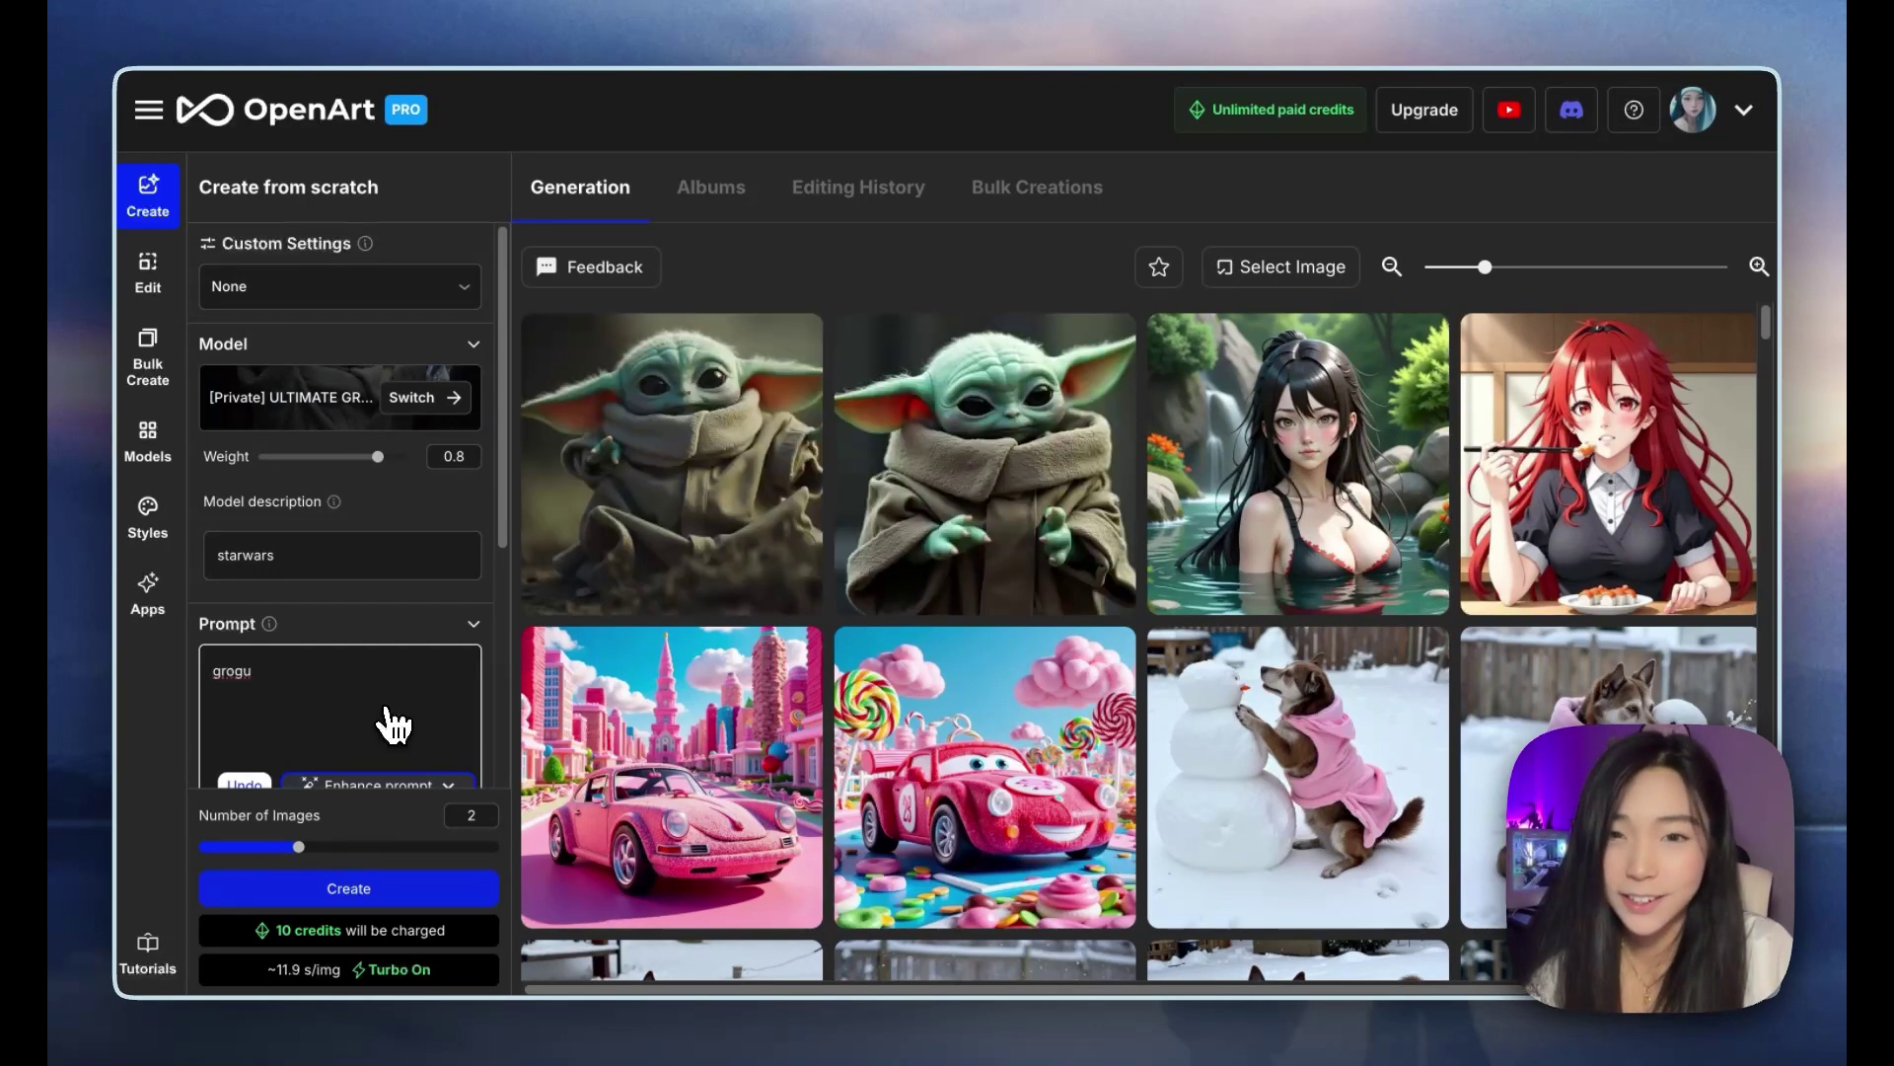
click(679, 521)
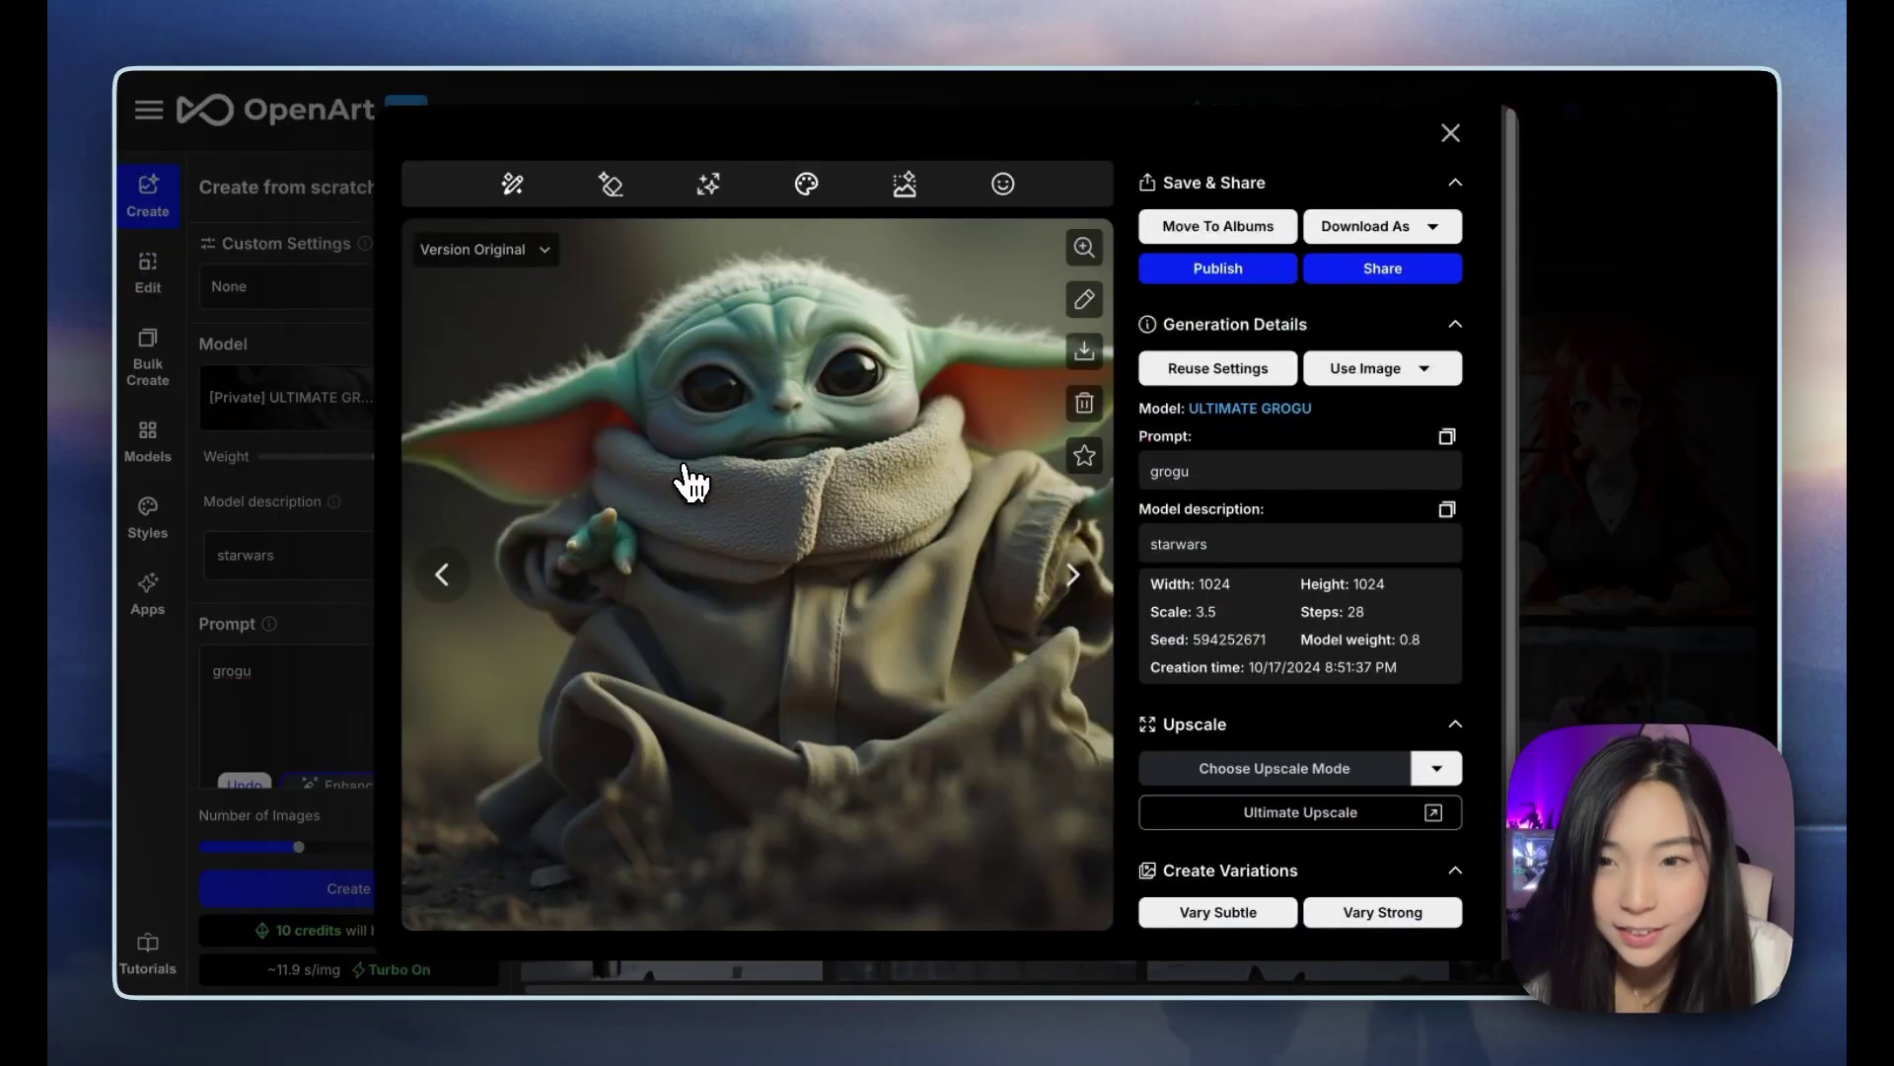
click(1635, 479)
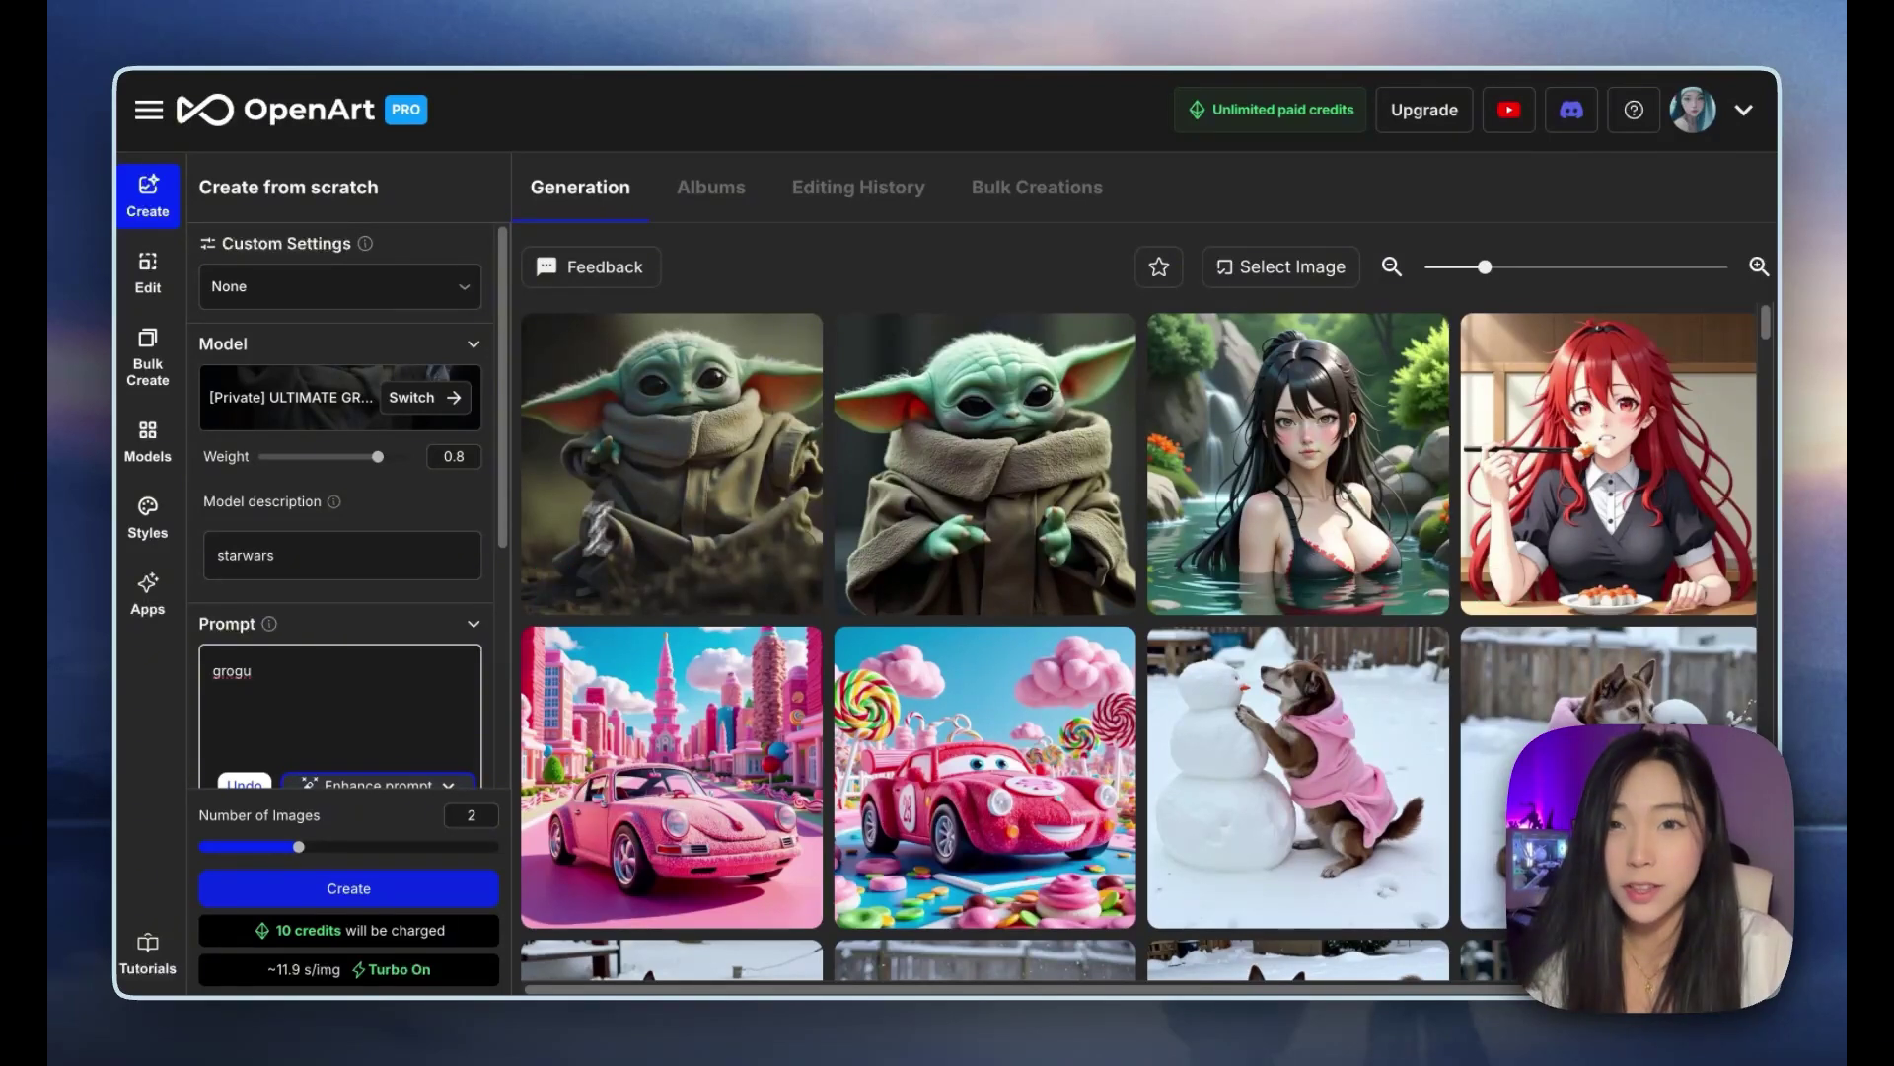
Step: Generate two more 'grogu' batches, then start adding 'meditating on beach' to the prompt
click(404, 677)
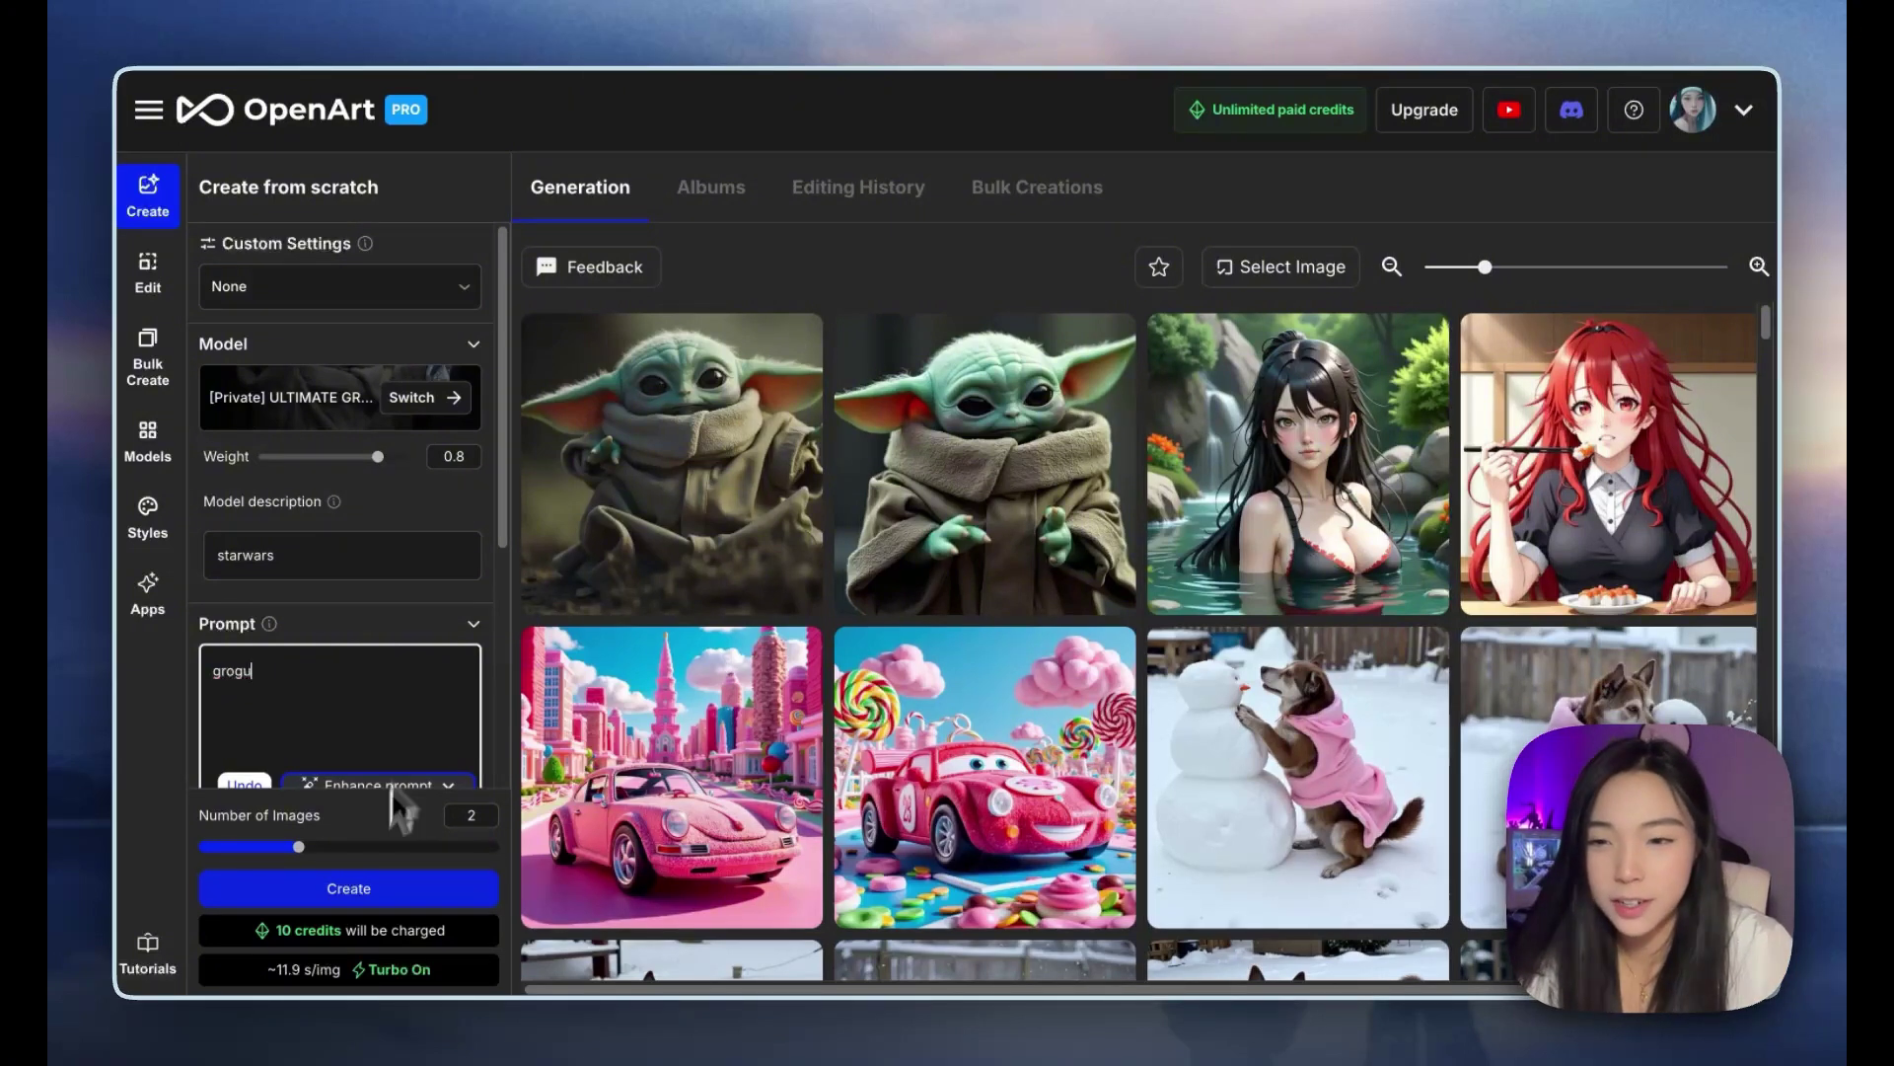
click(377, 891)
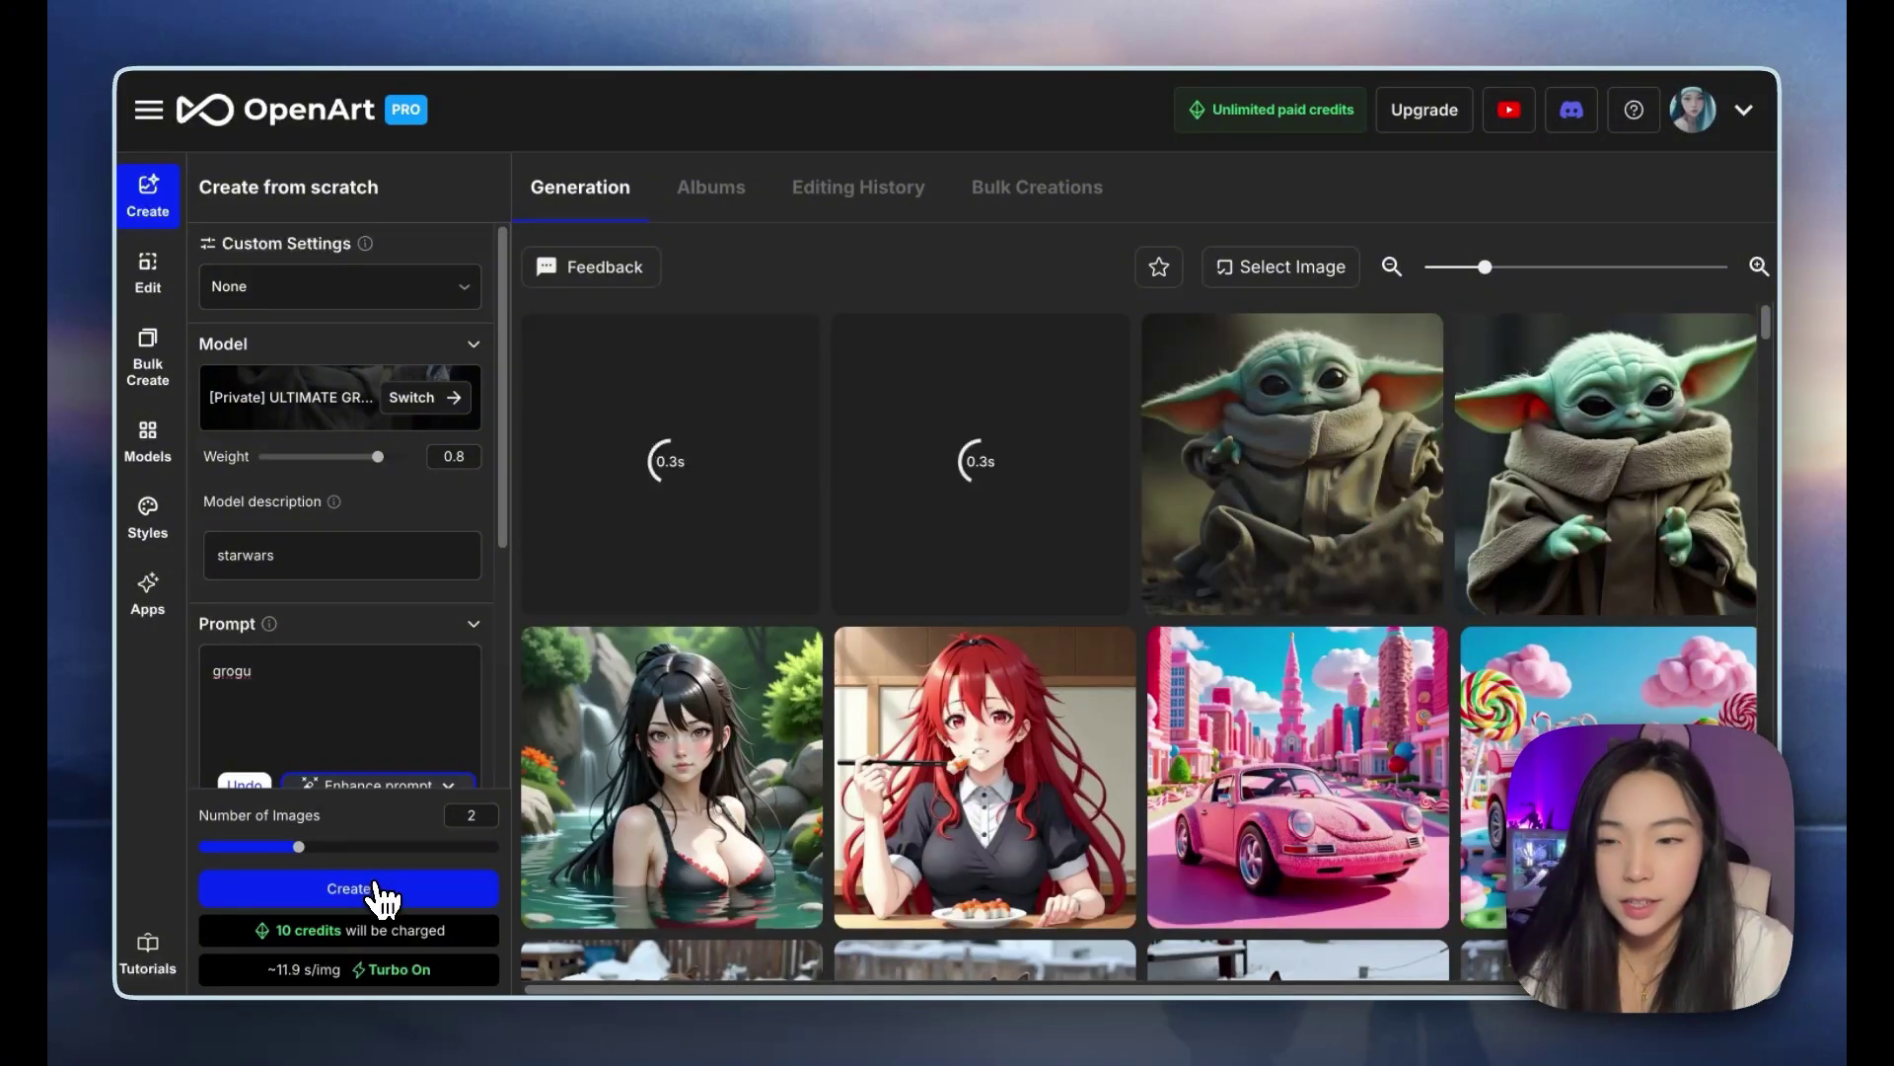
click(378, 896)
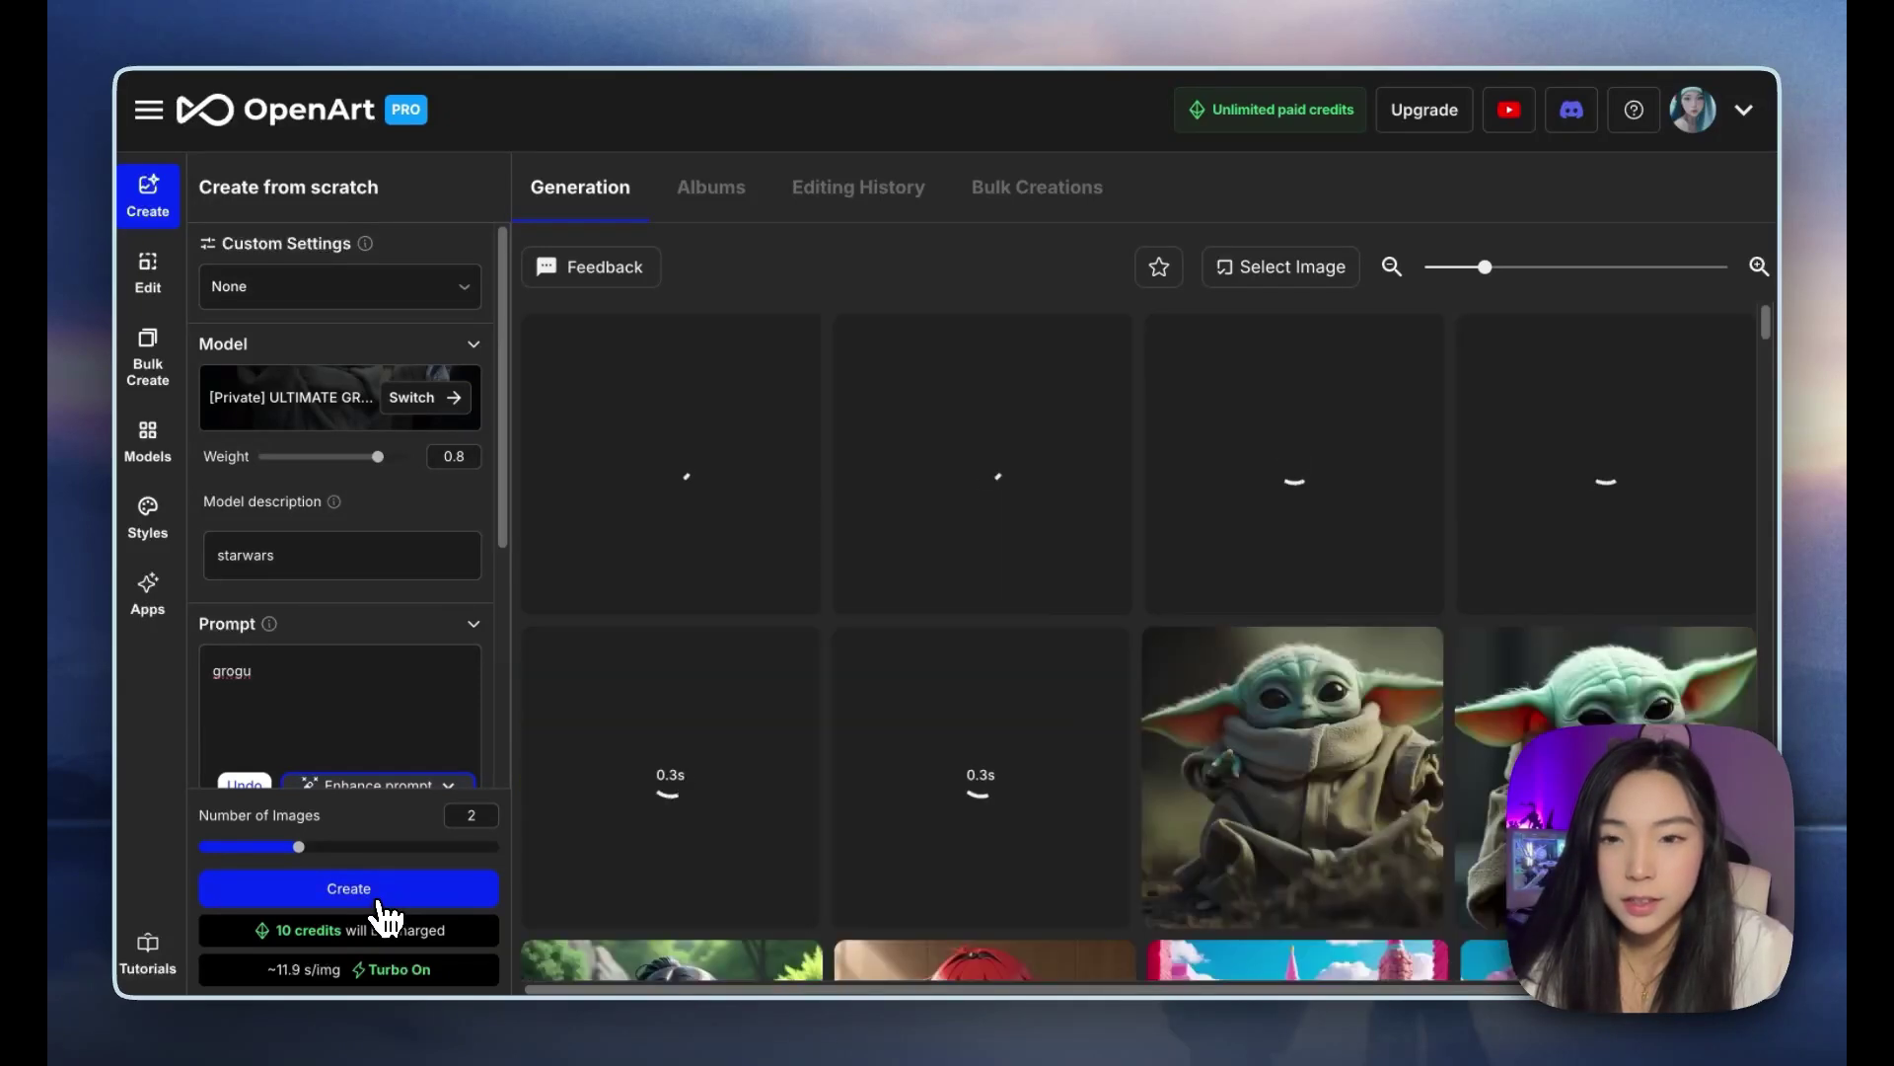
click(394, 746)
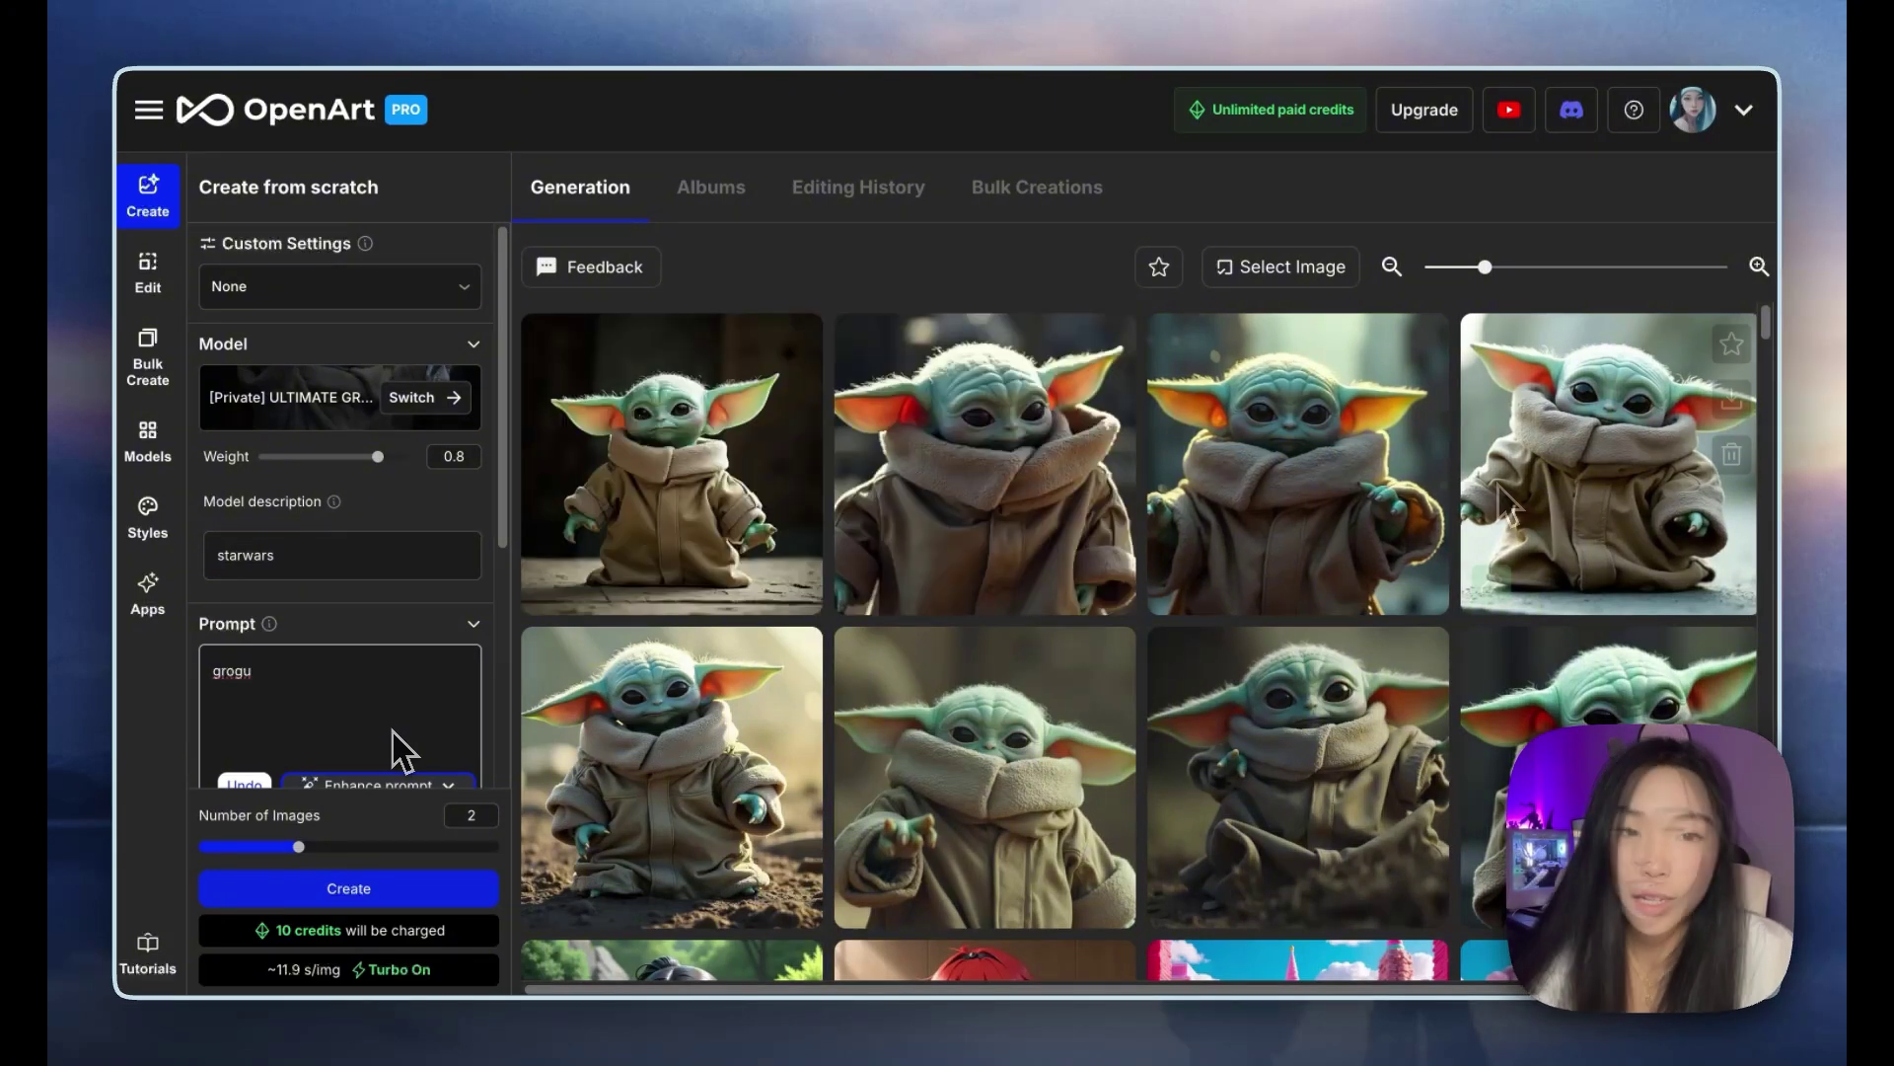
text(, edit)
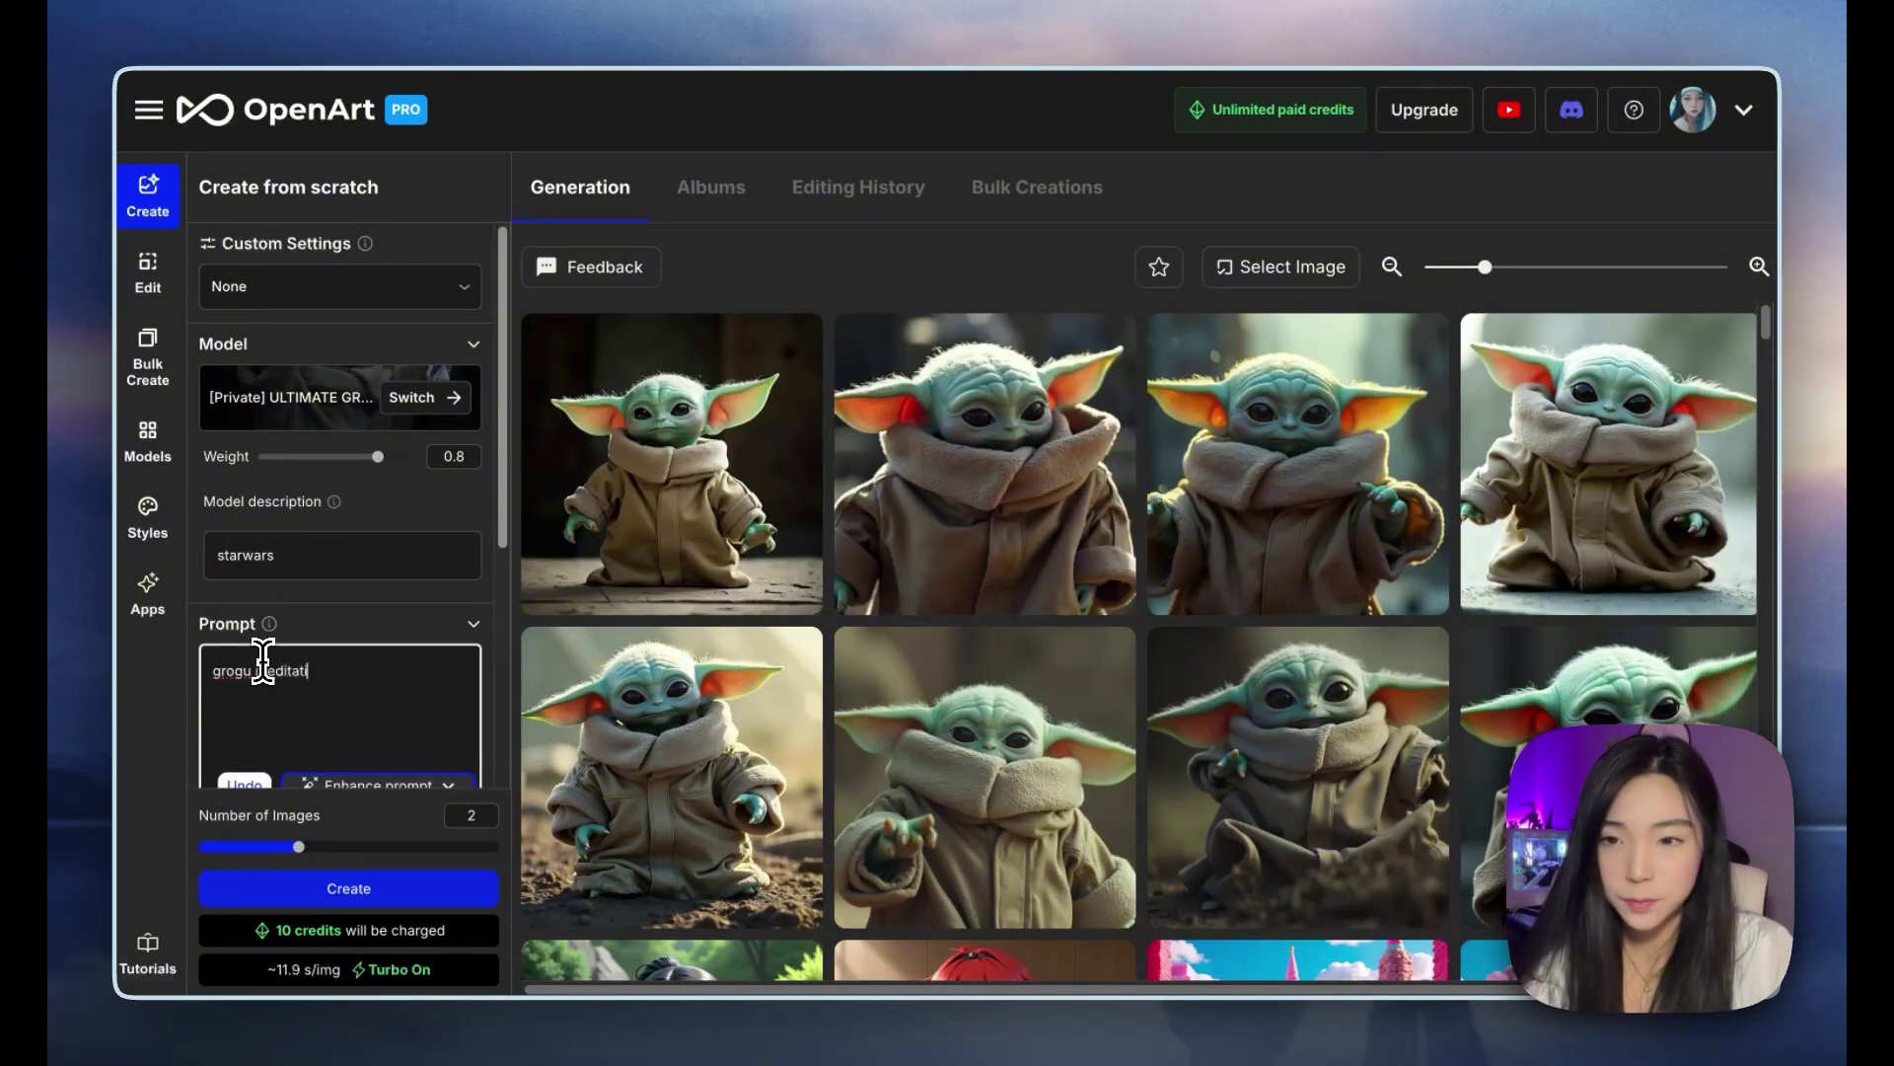
text(ating on beach)
Step: Generate Grogu meditating on a beach, then add 'with eyes closed' to the prompt
click(301, 886)
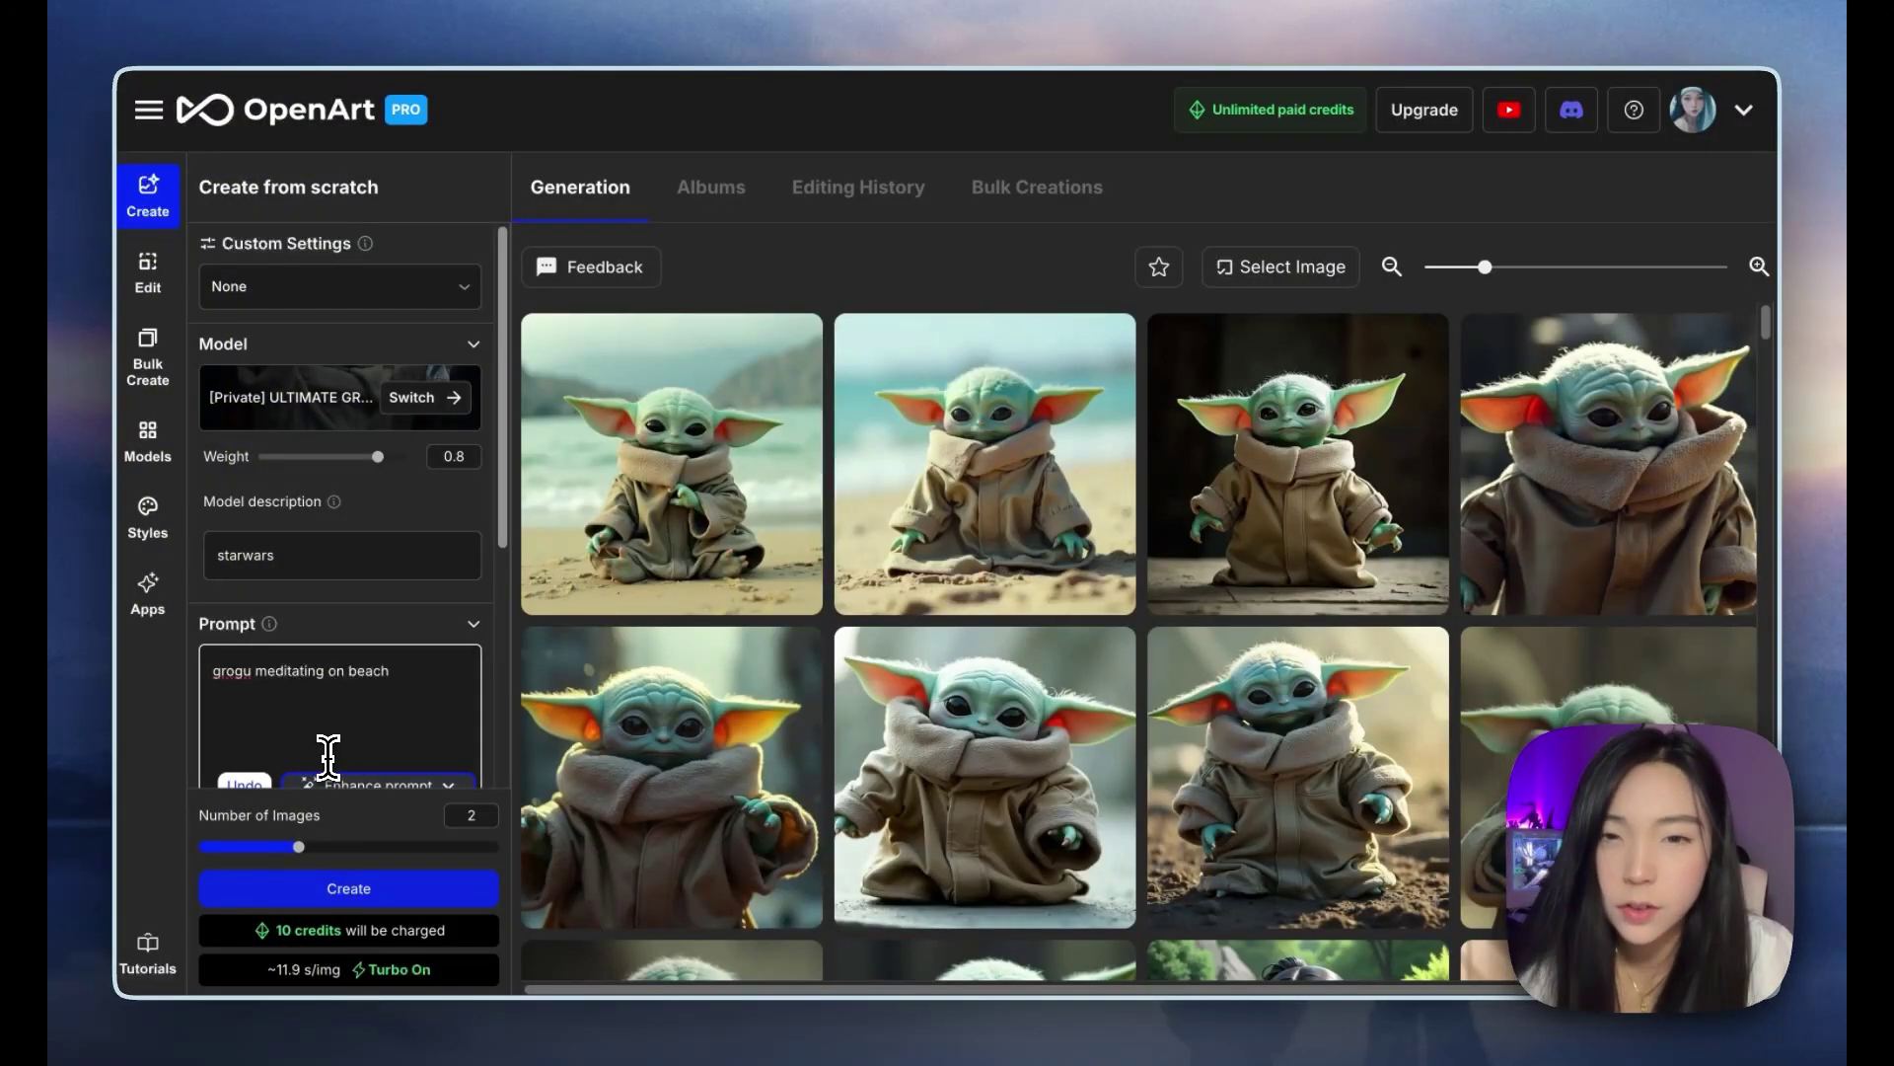
click(263, 698)
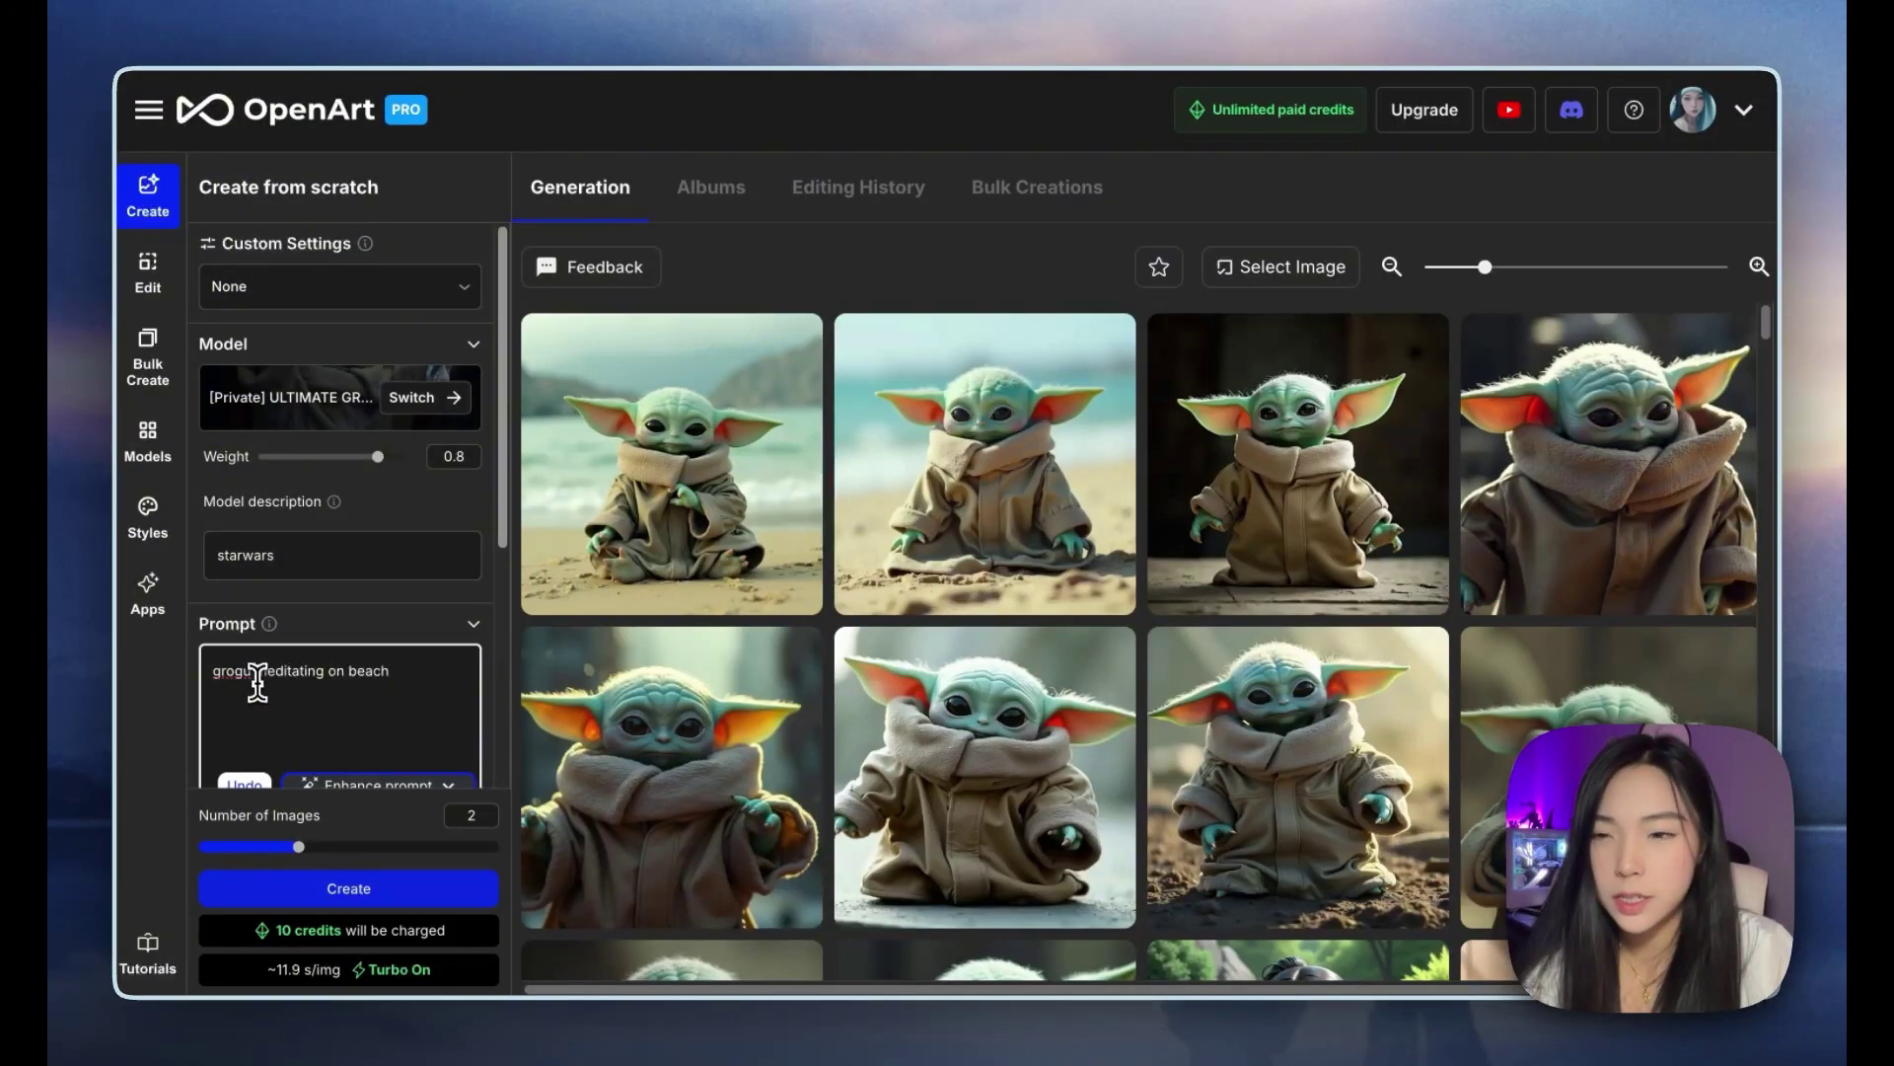
text(with )
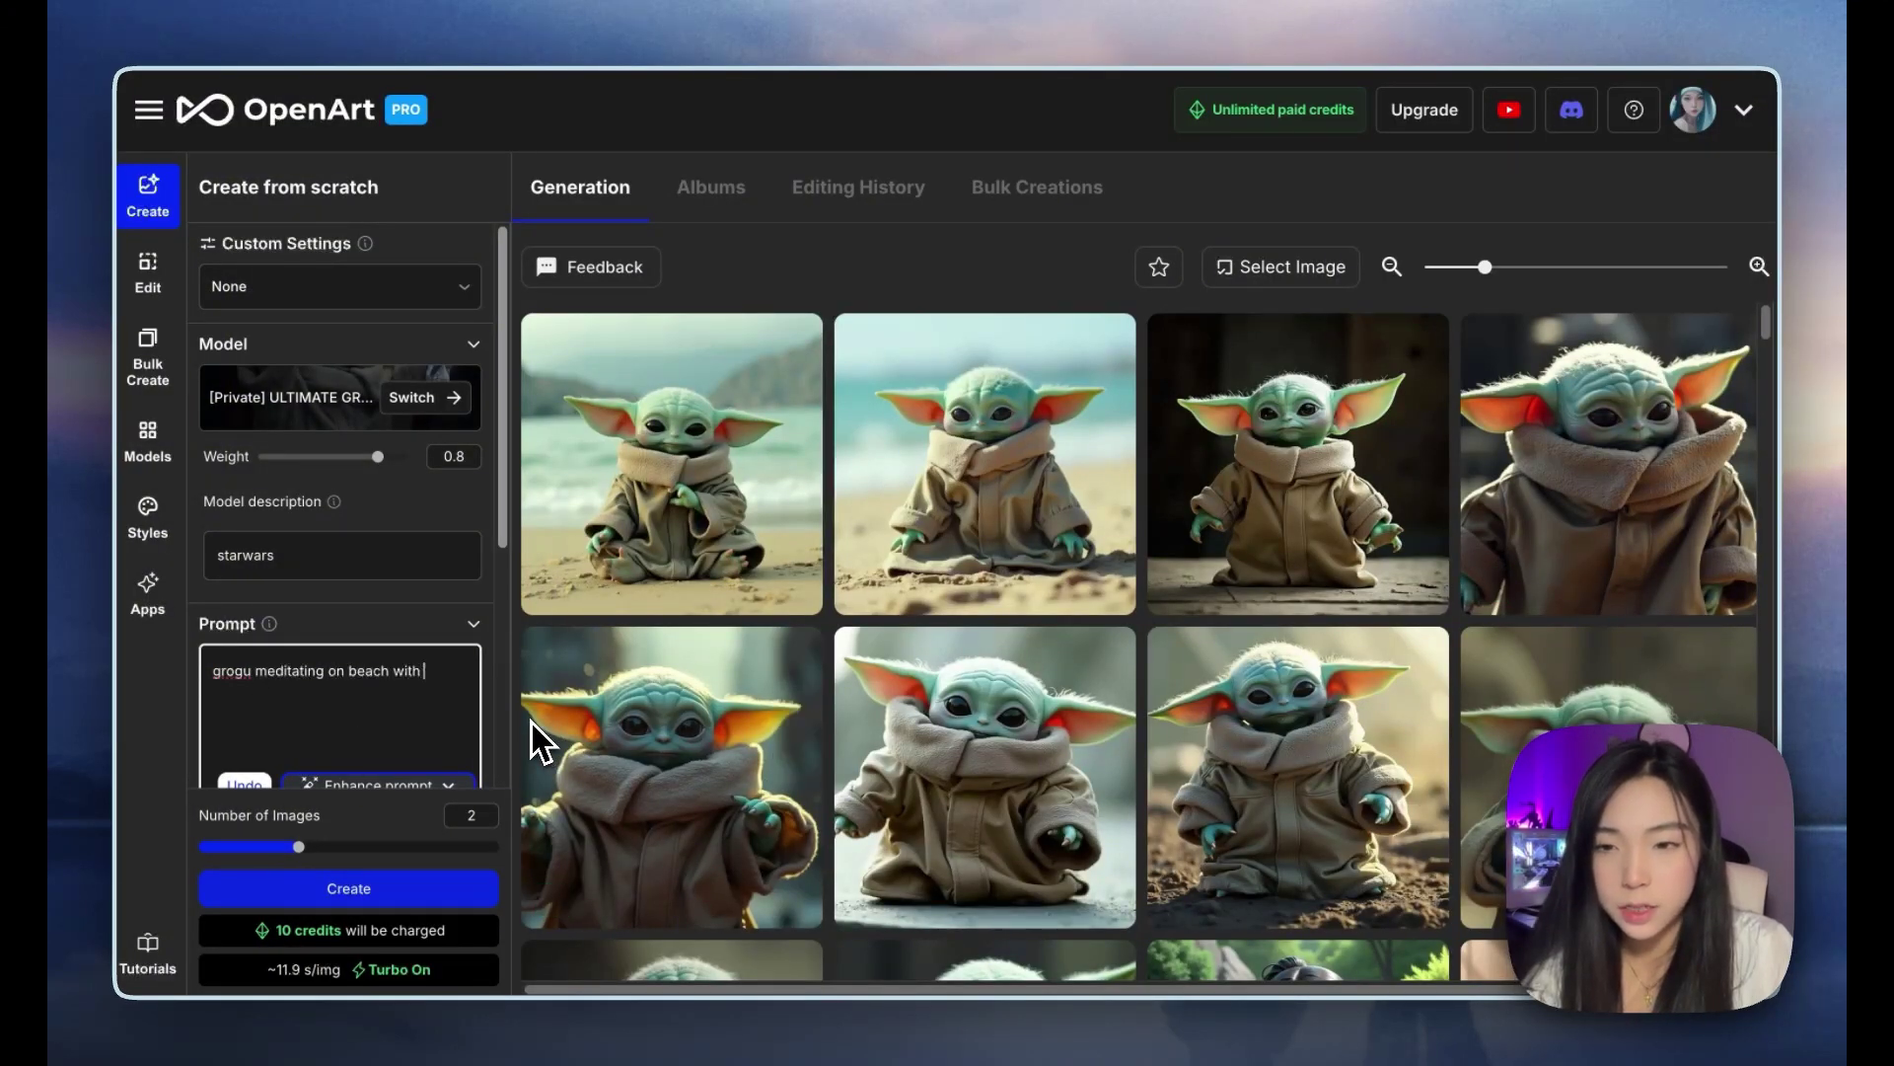
text(eyes closed)
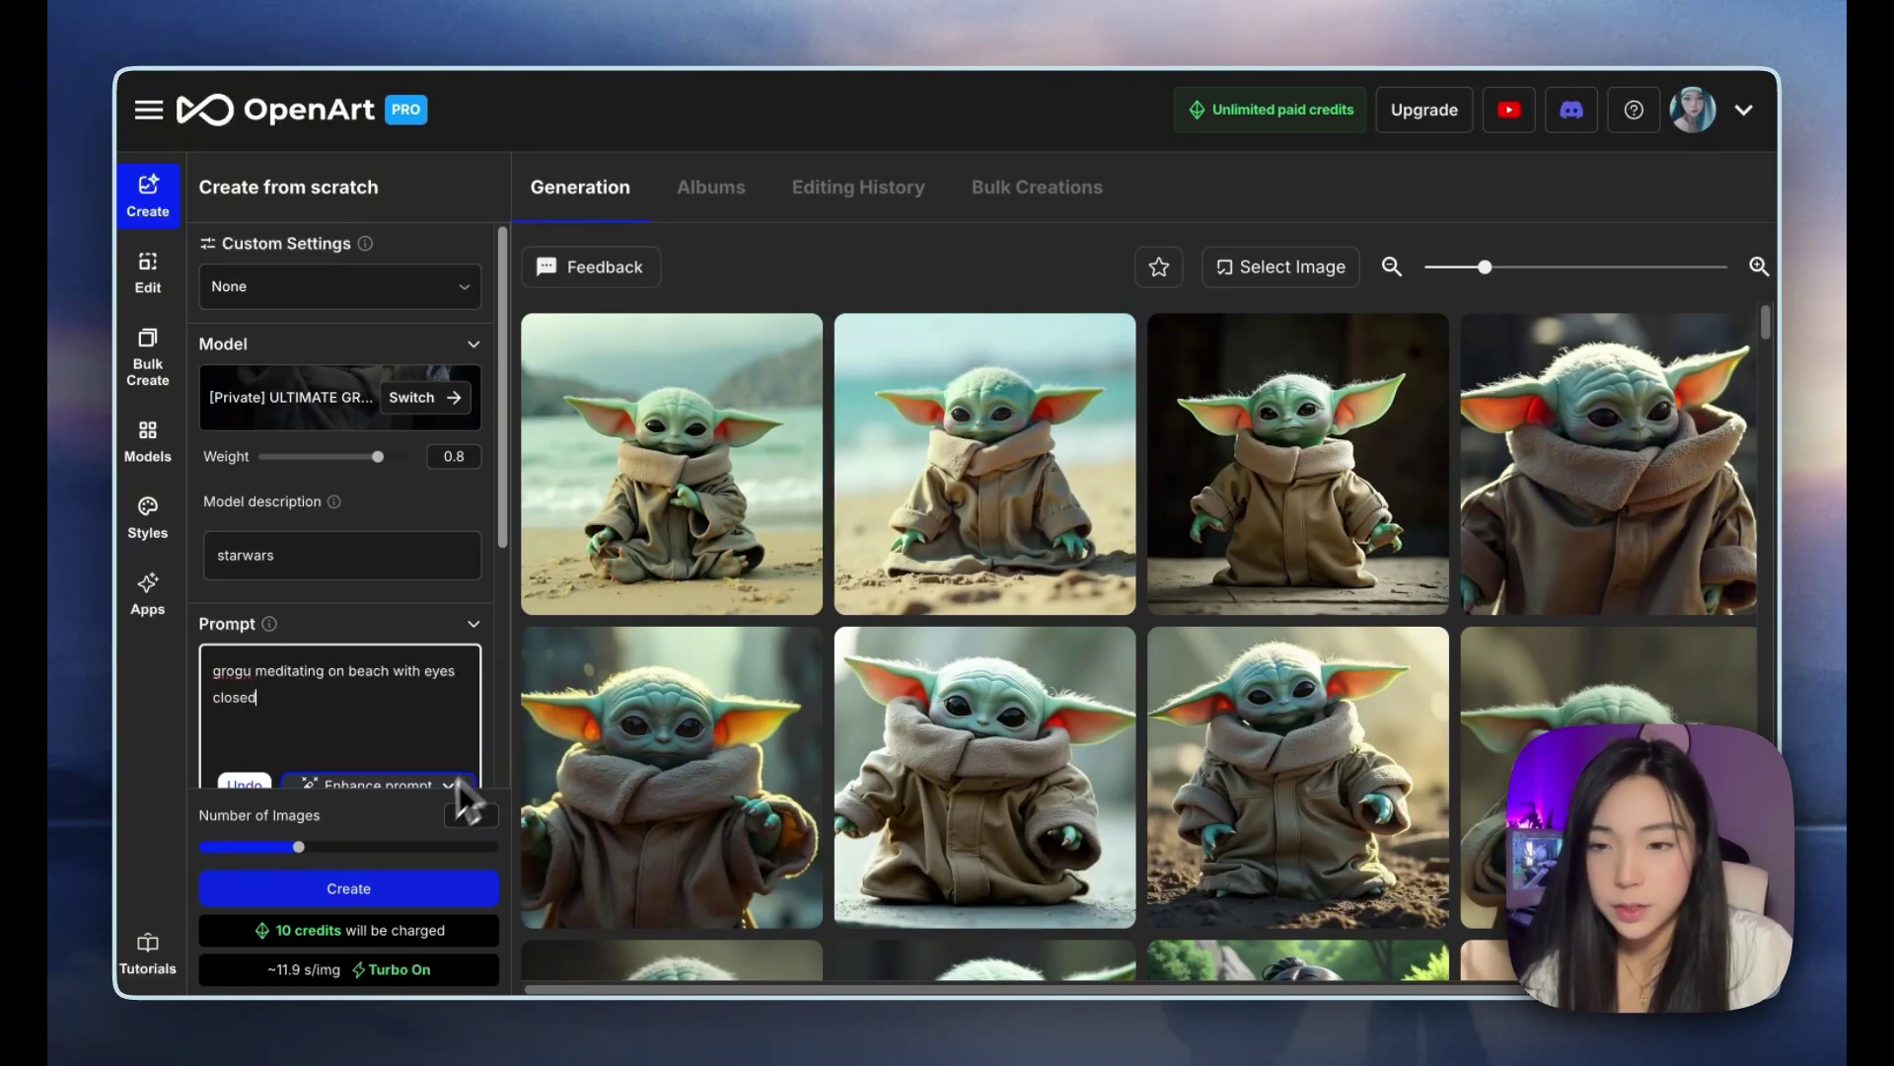
click(457, 815)
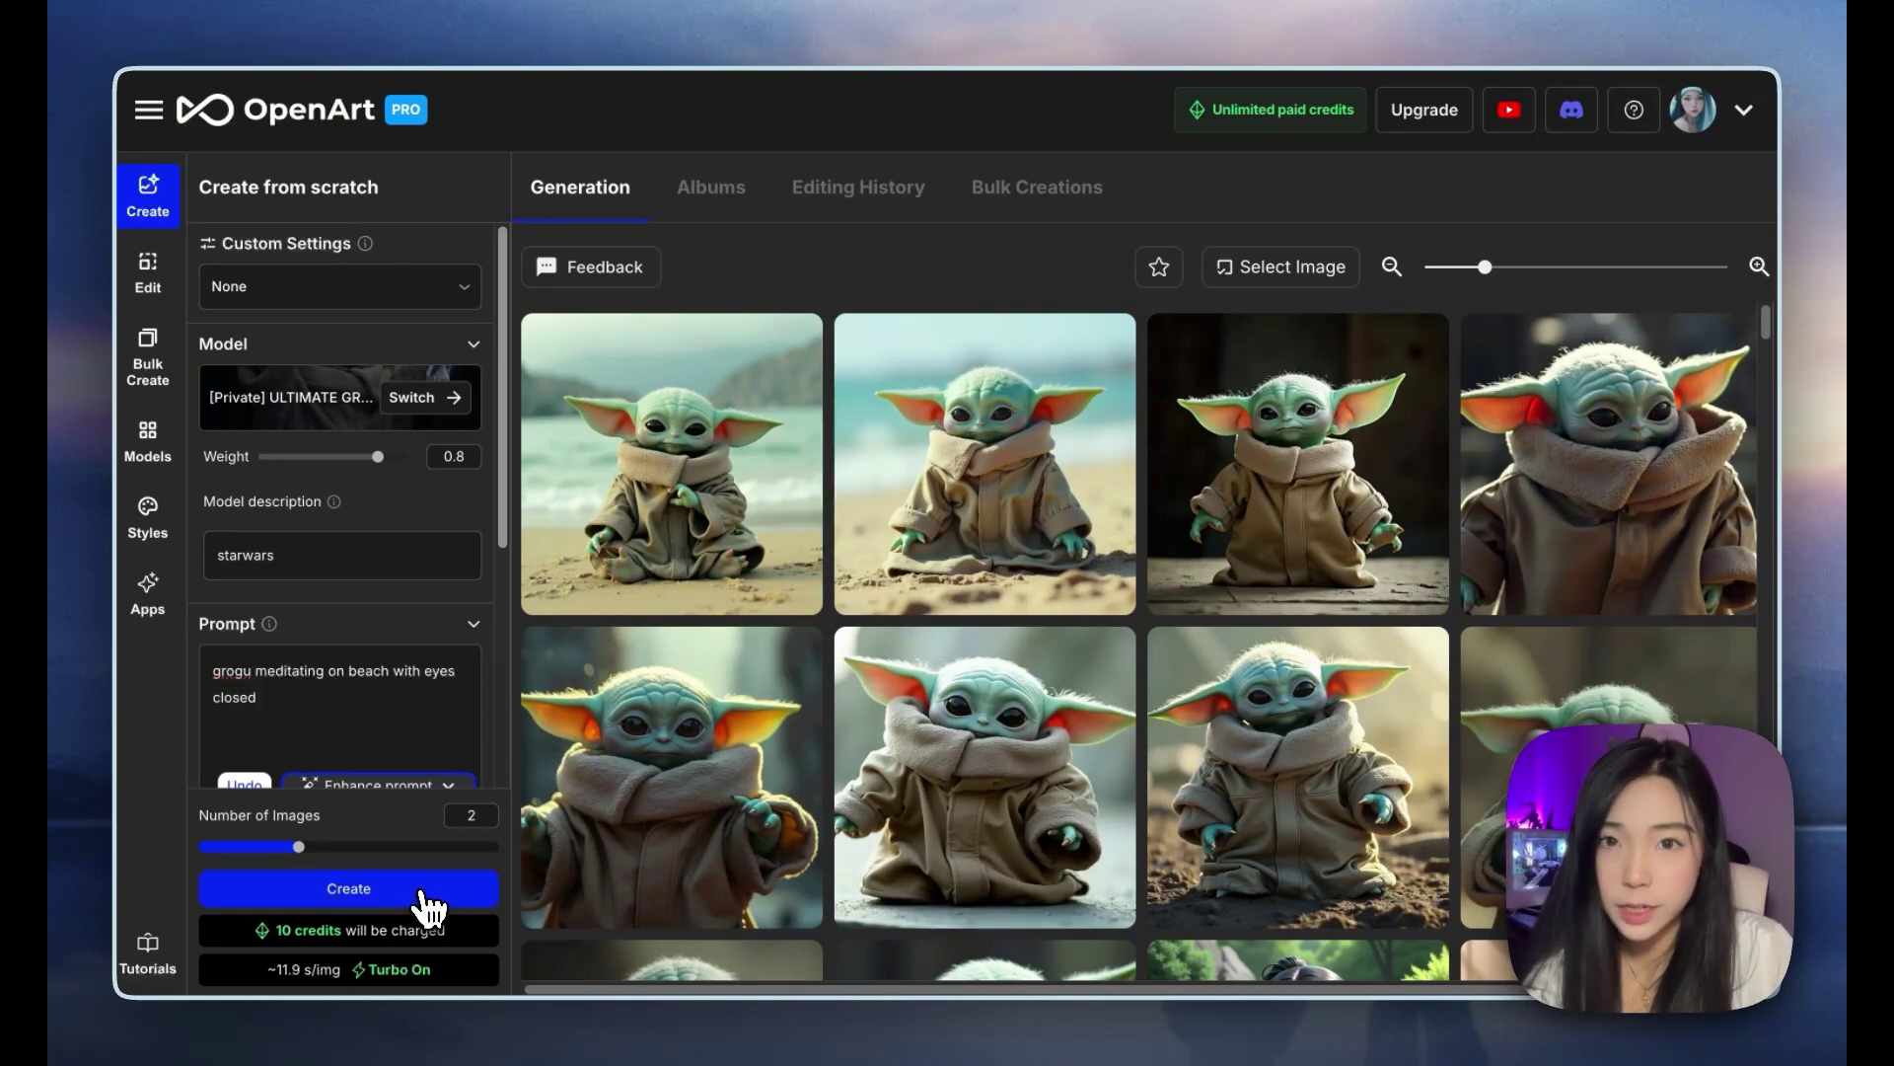
Step: Generate two batches of eyes-closed meditating Grogu images
click(424, 893)
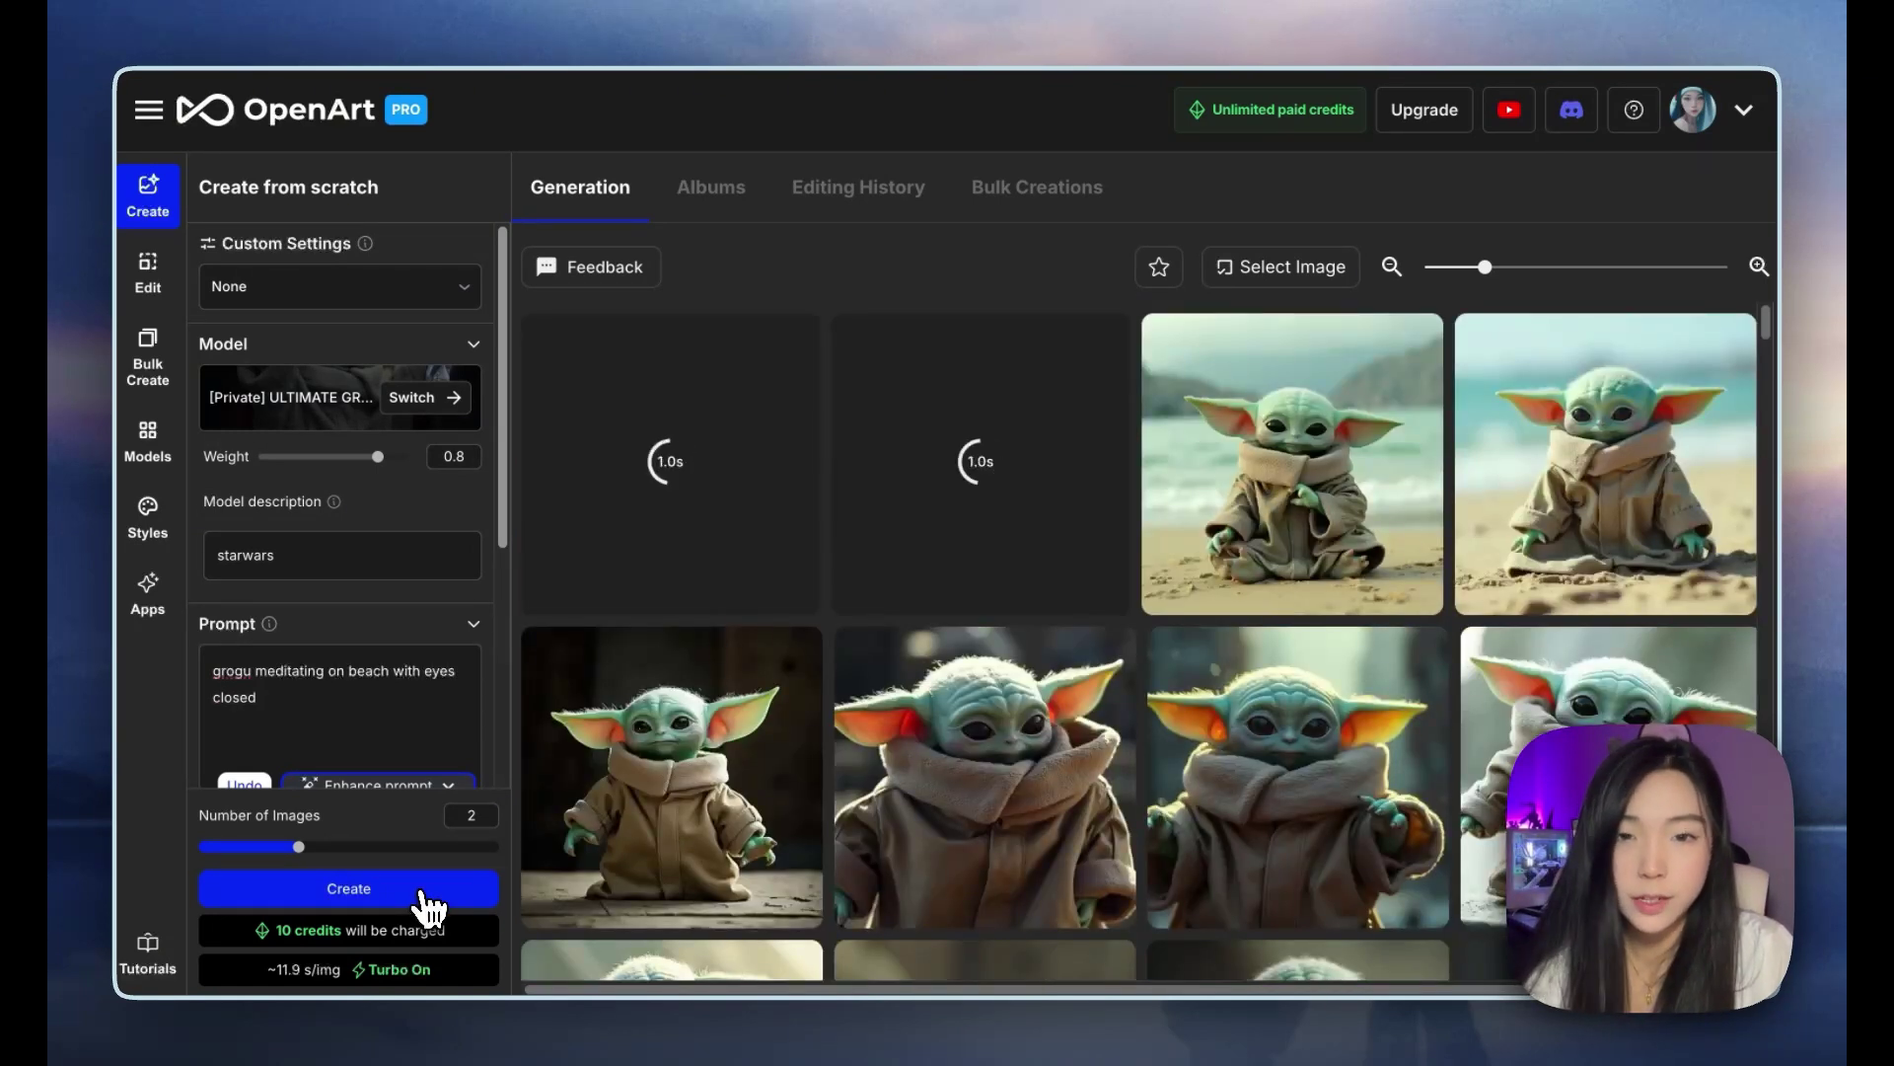
click(410, 773)
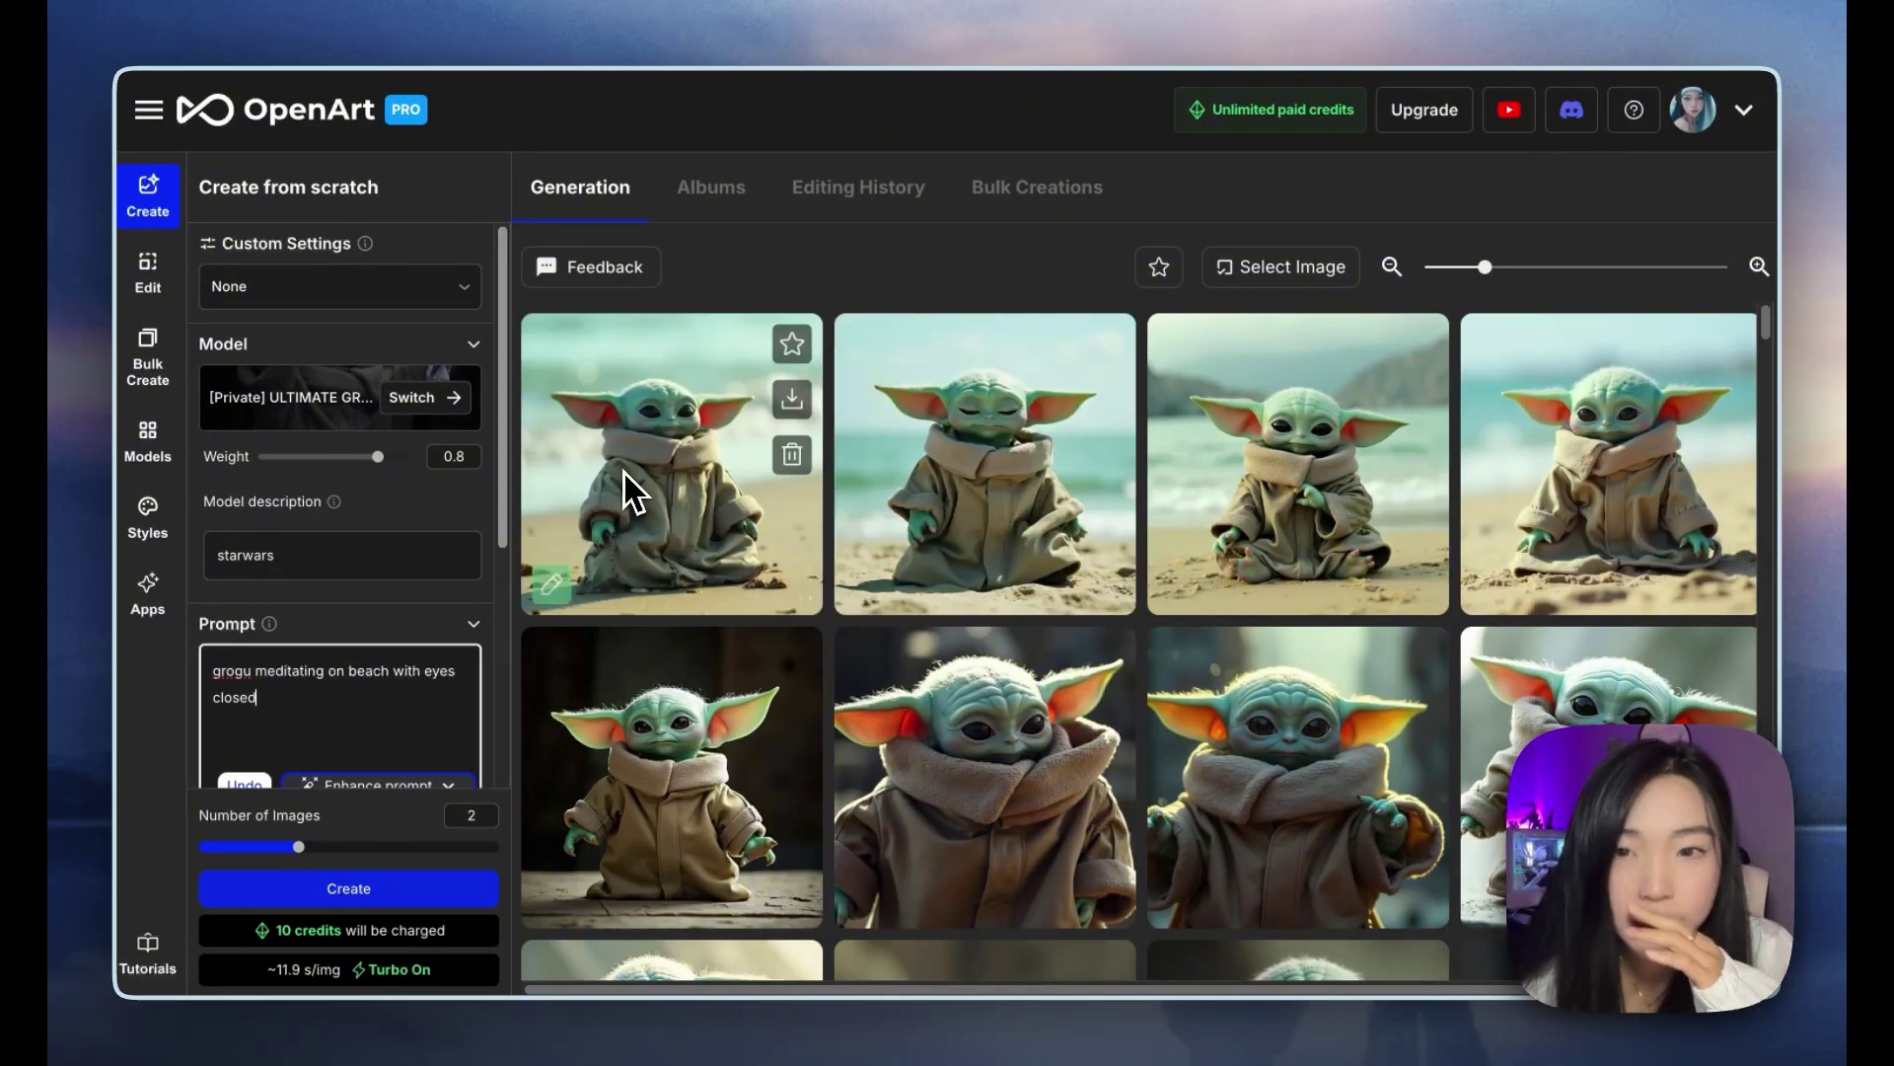
click(442, 894)
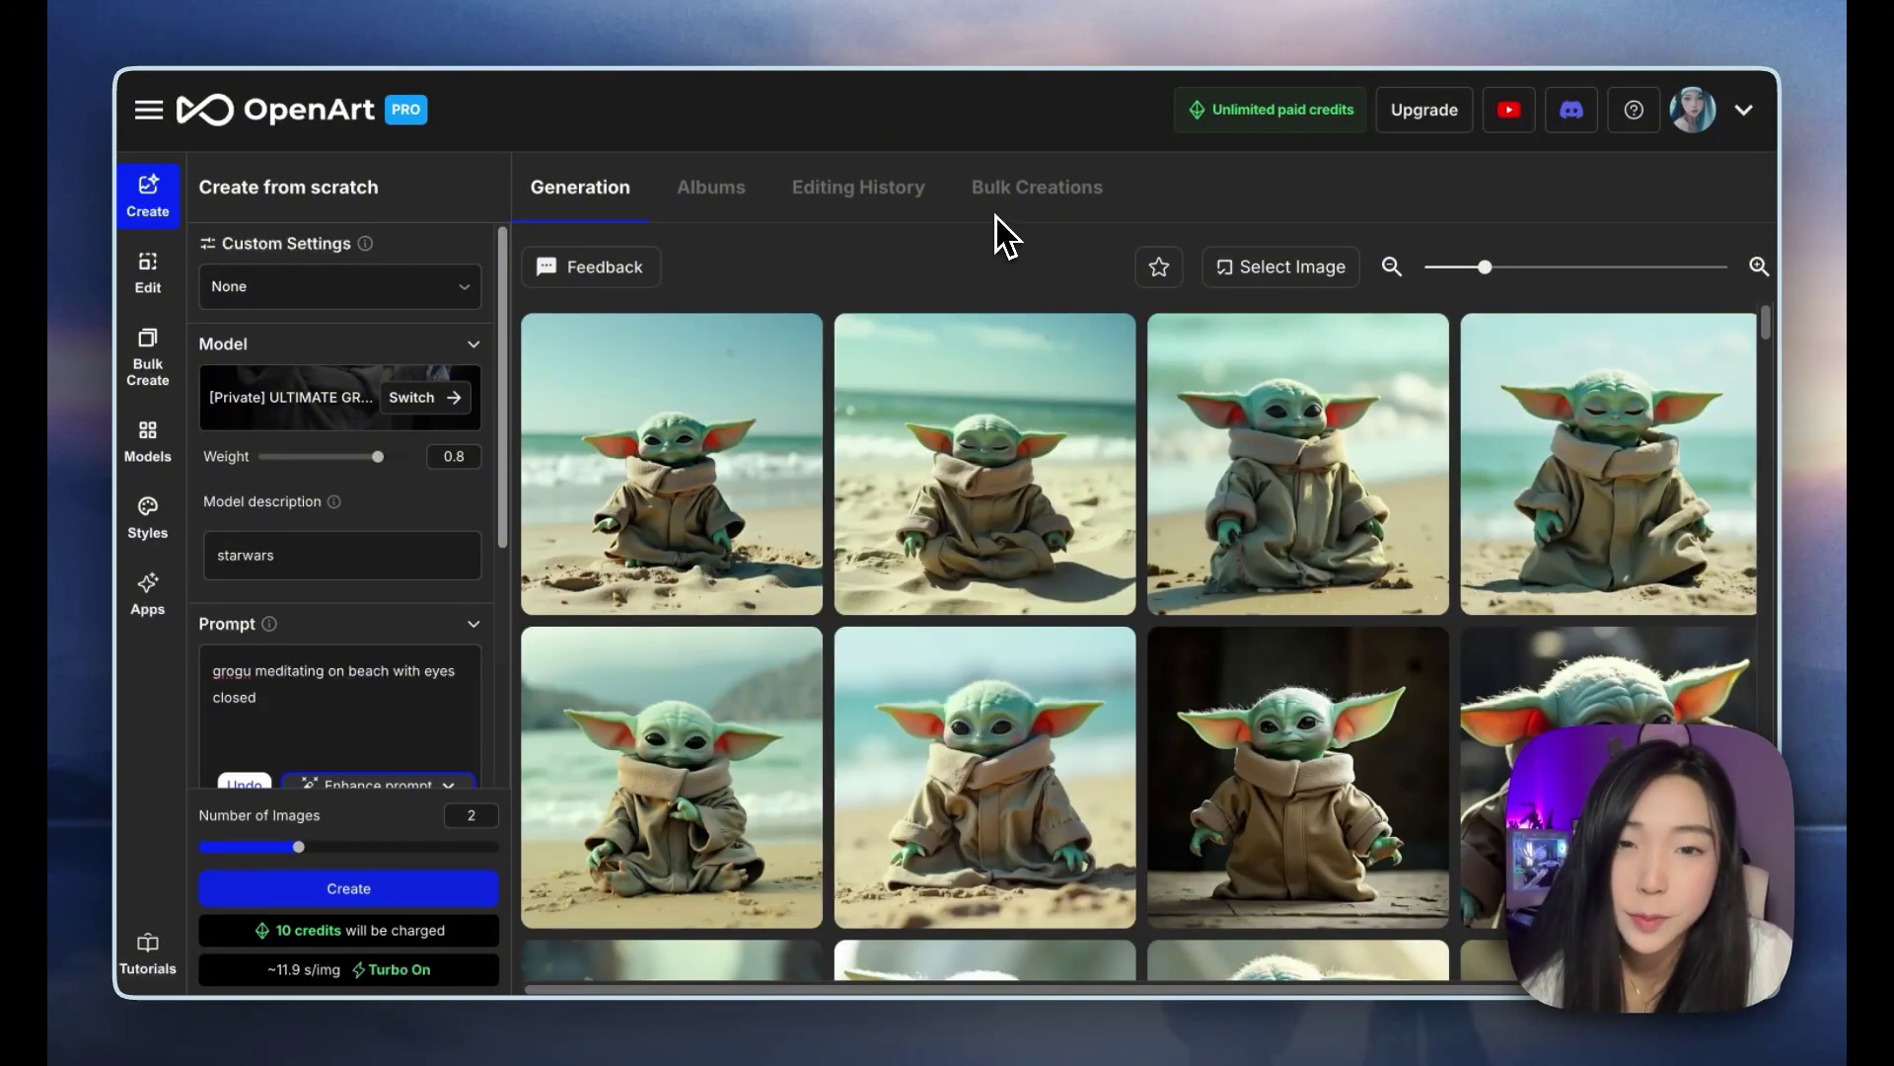
click(340, 709)
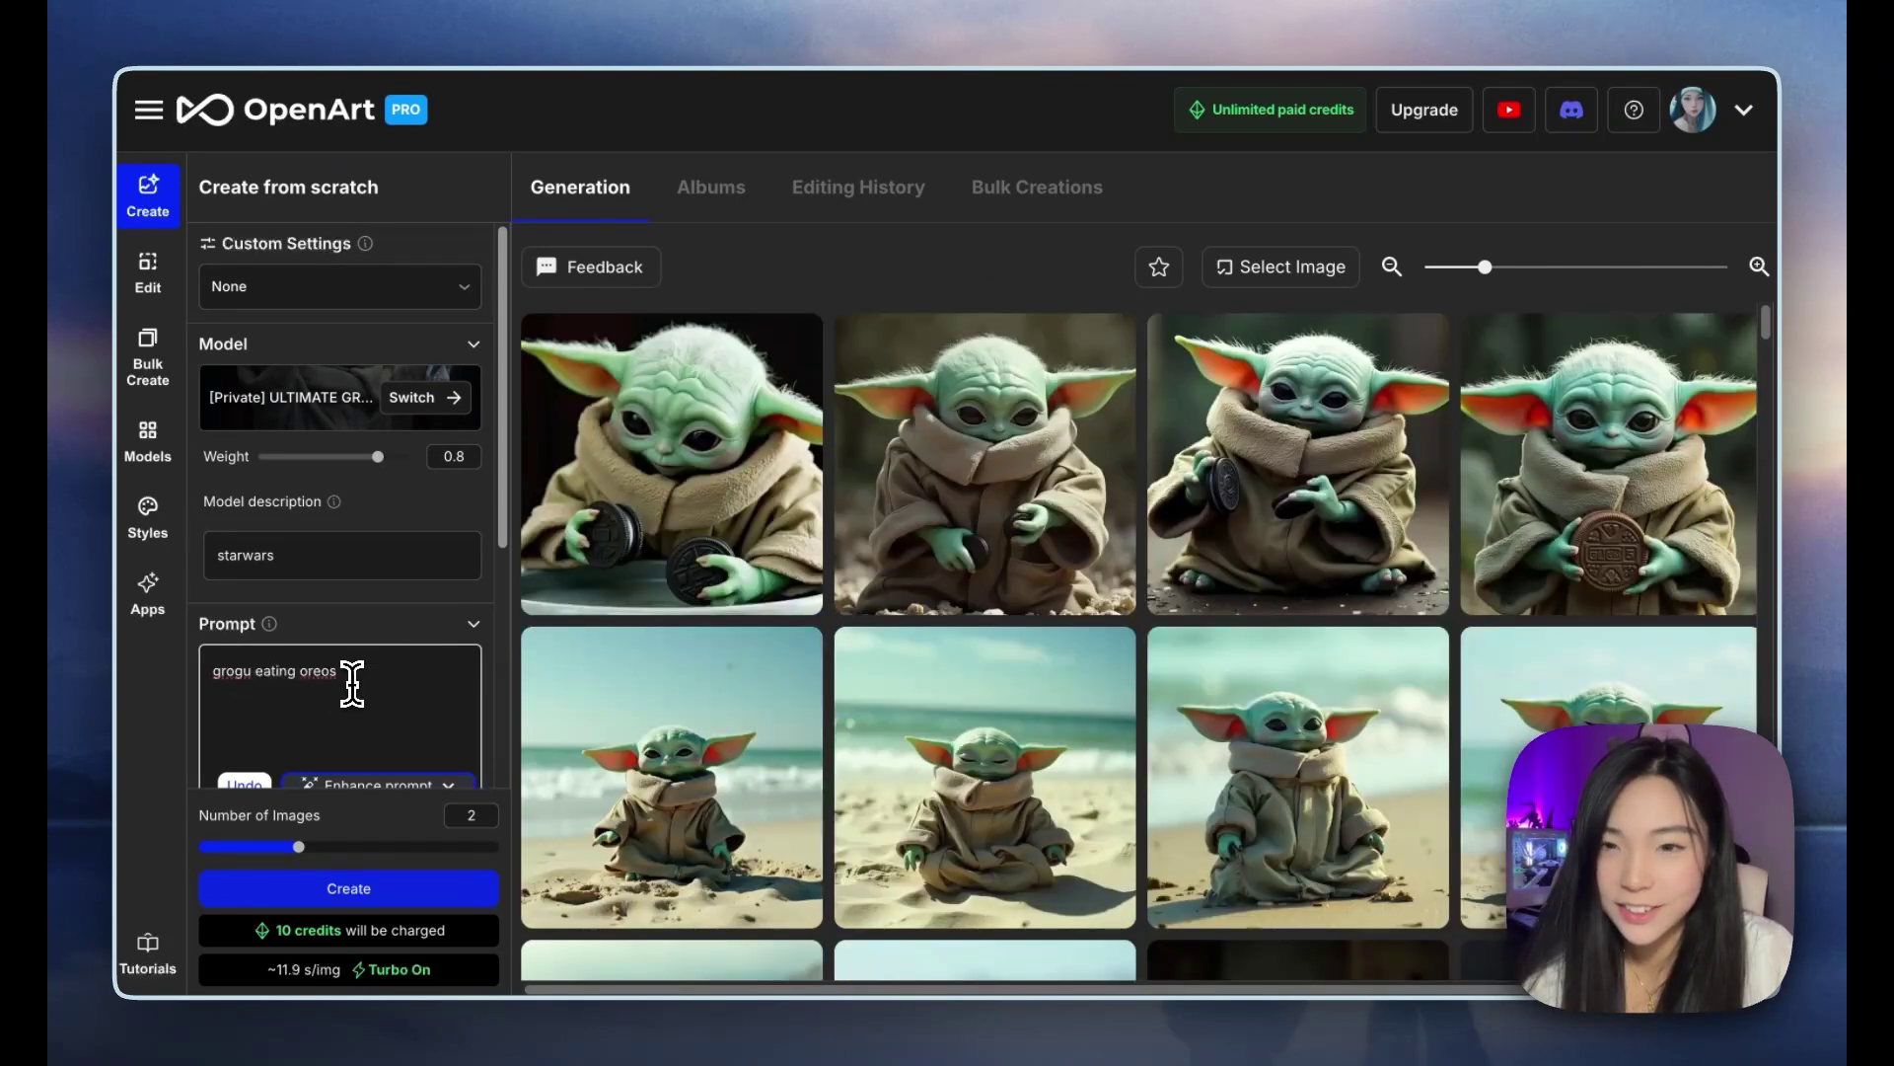
Step: Extend the Oreo prompt with 'in a spaceship' and generate the images
click(355, 679)
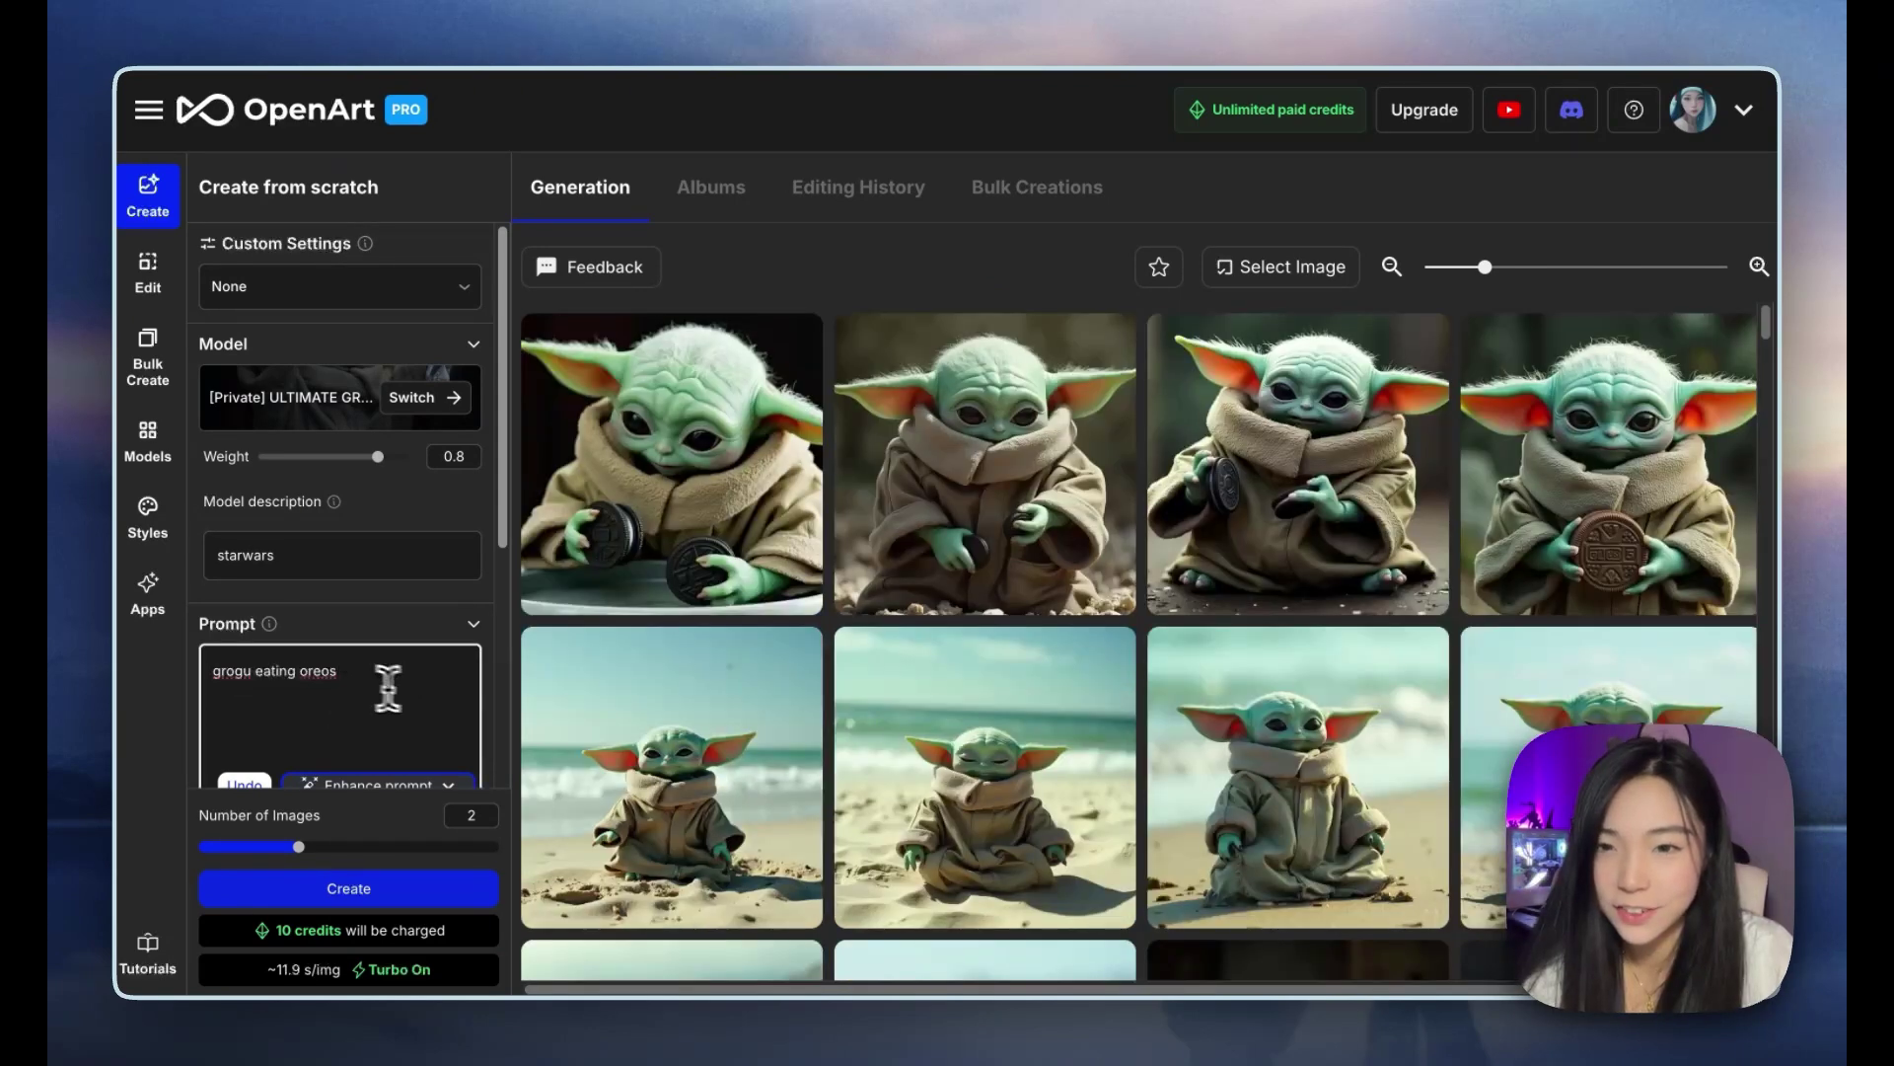
text(in a p)
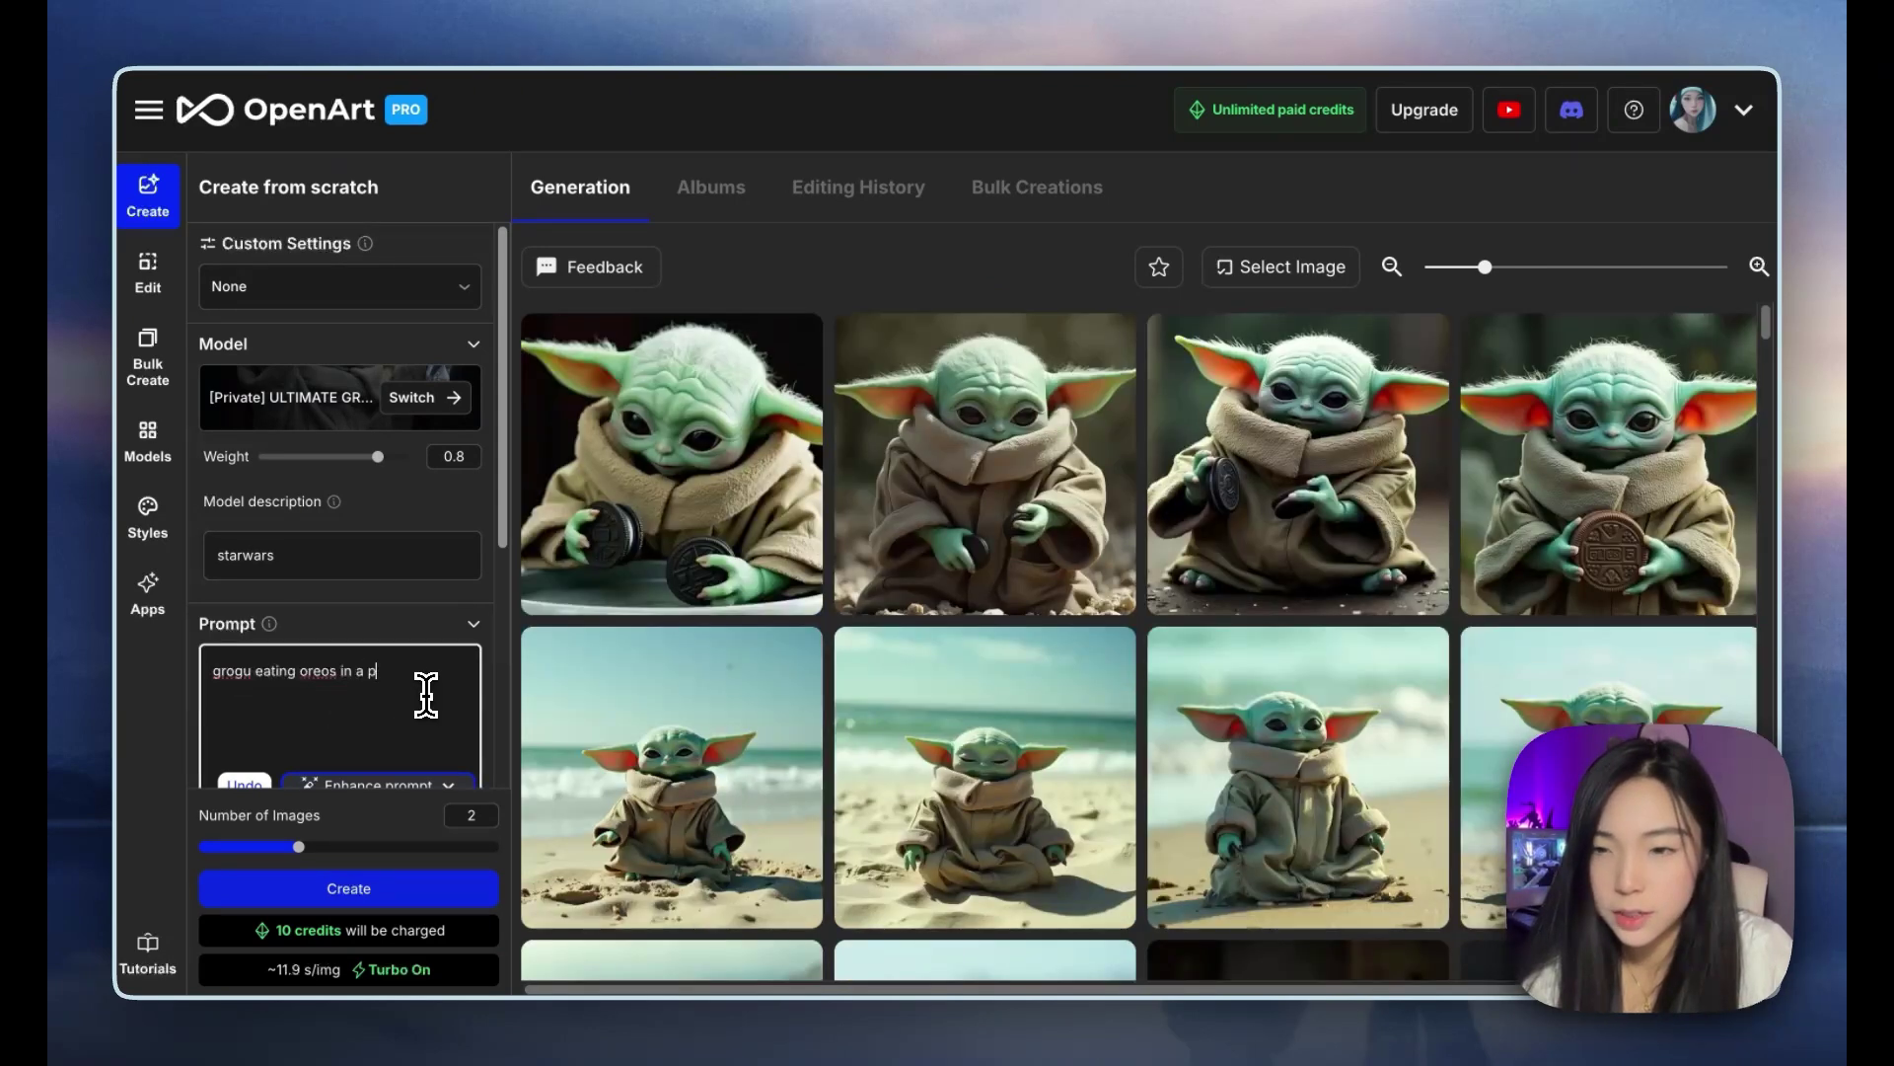
key(BackSpace)
text(spaceship)
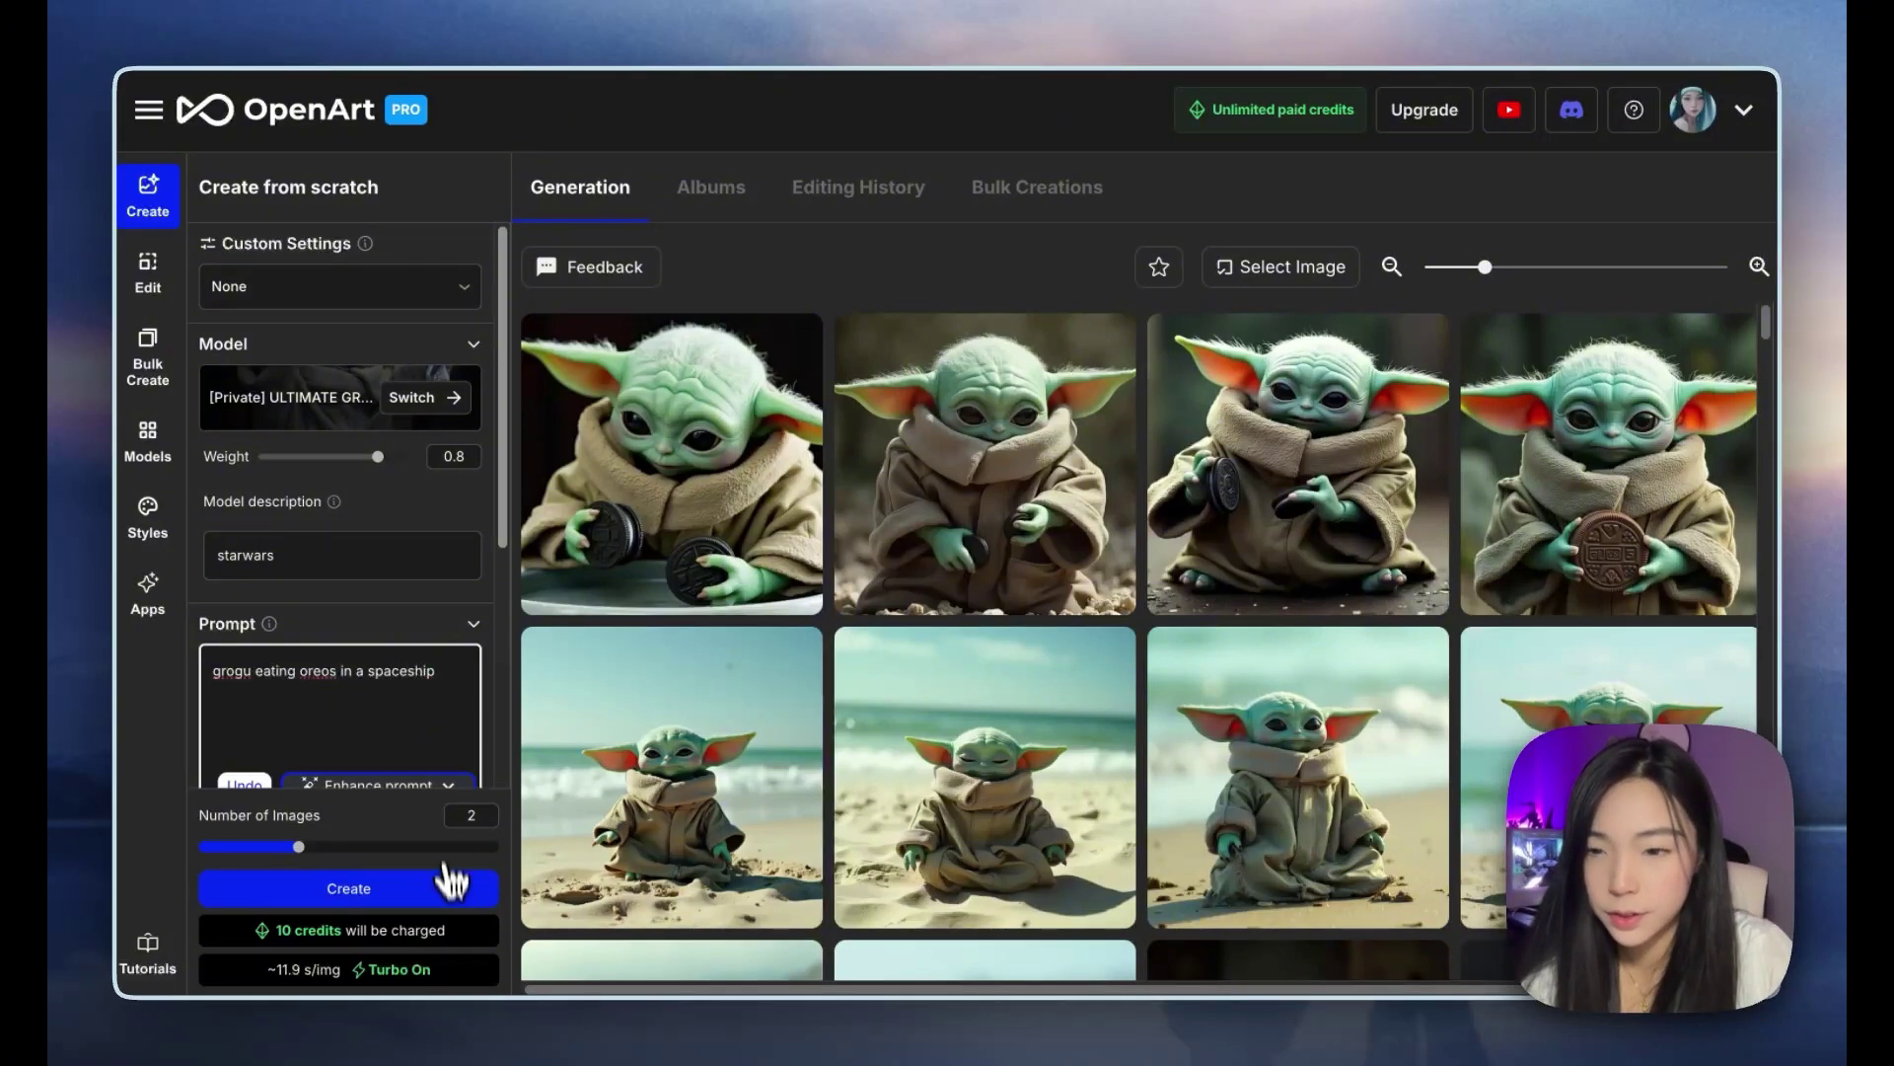
click(449, 883)
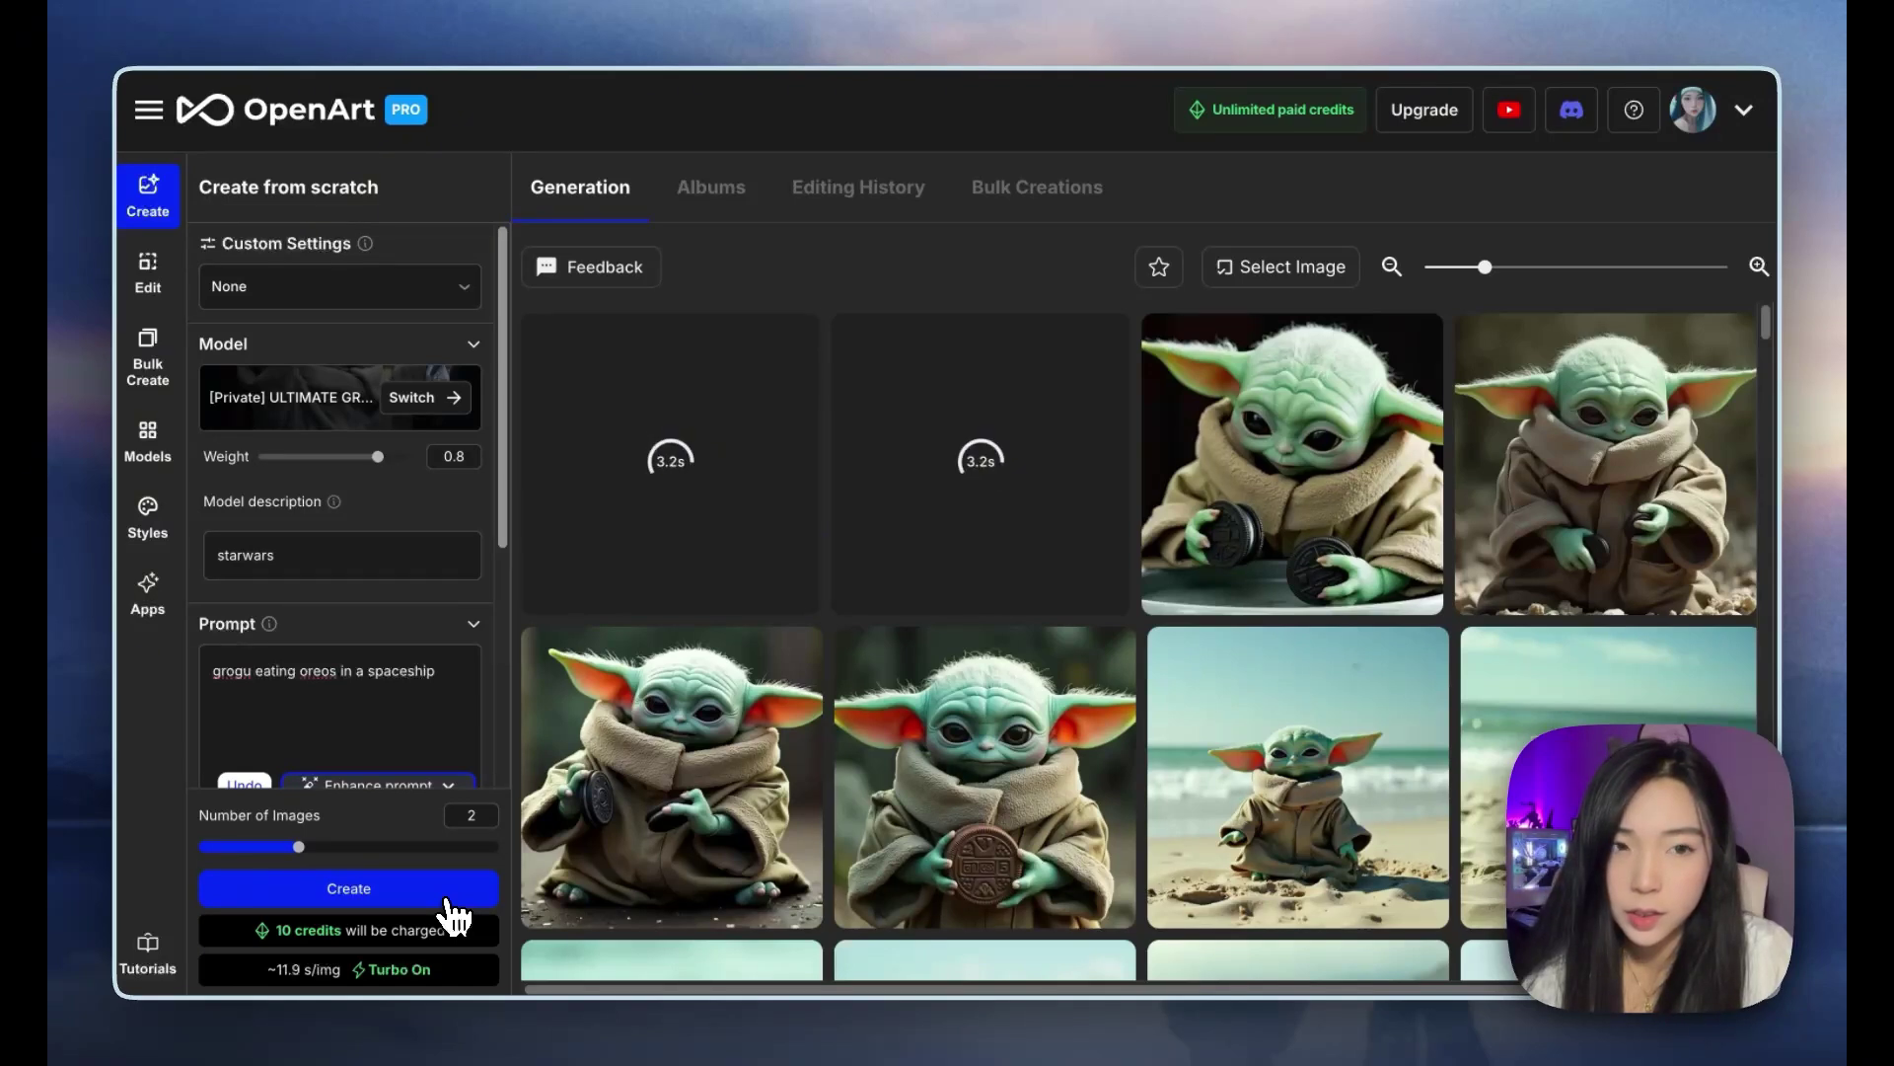
Step: Open a Grogu-on-grass image to check its details, then close it
click(469, 683)
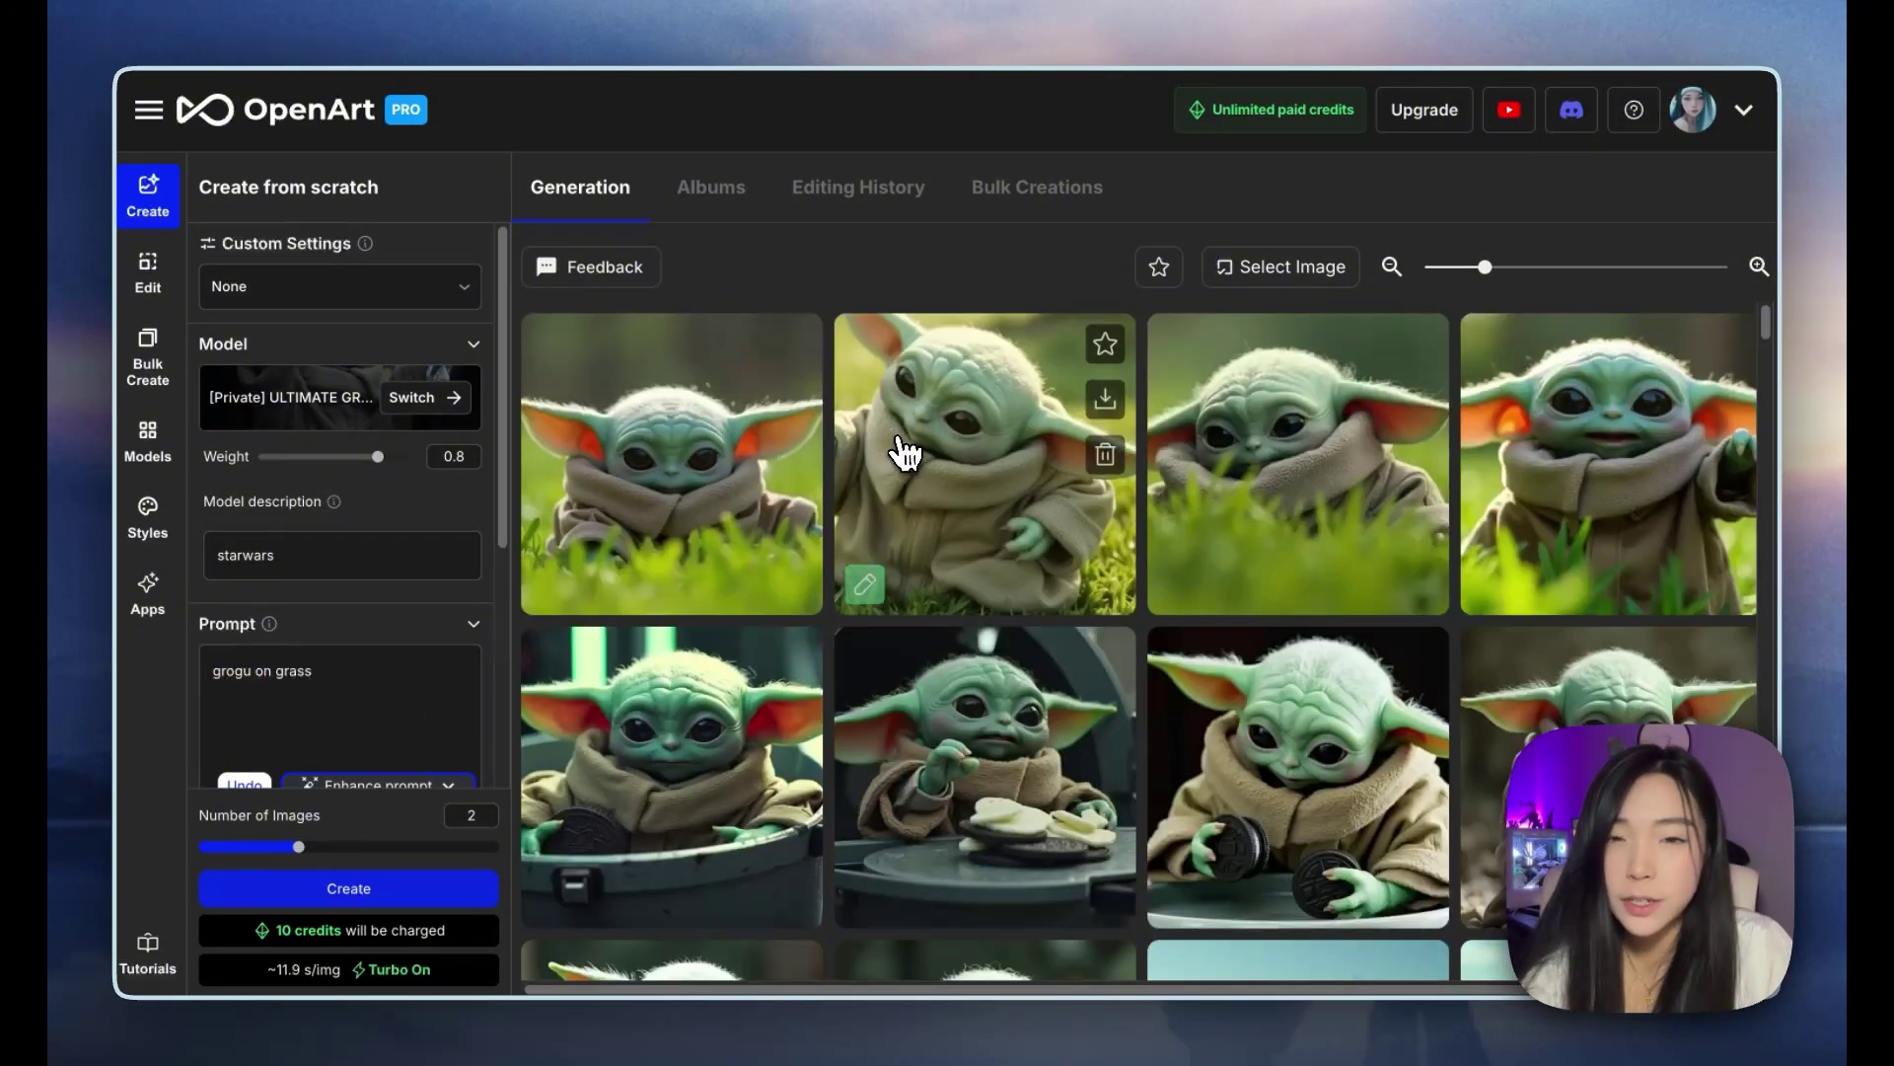
click(900, 444)
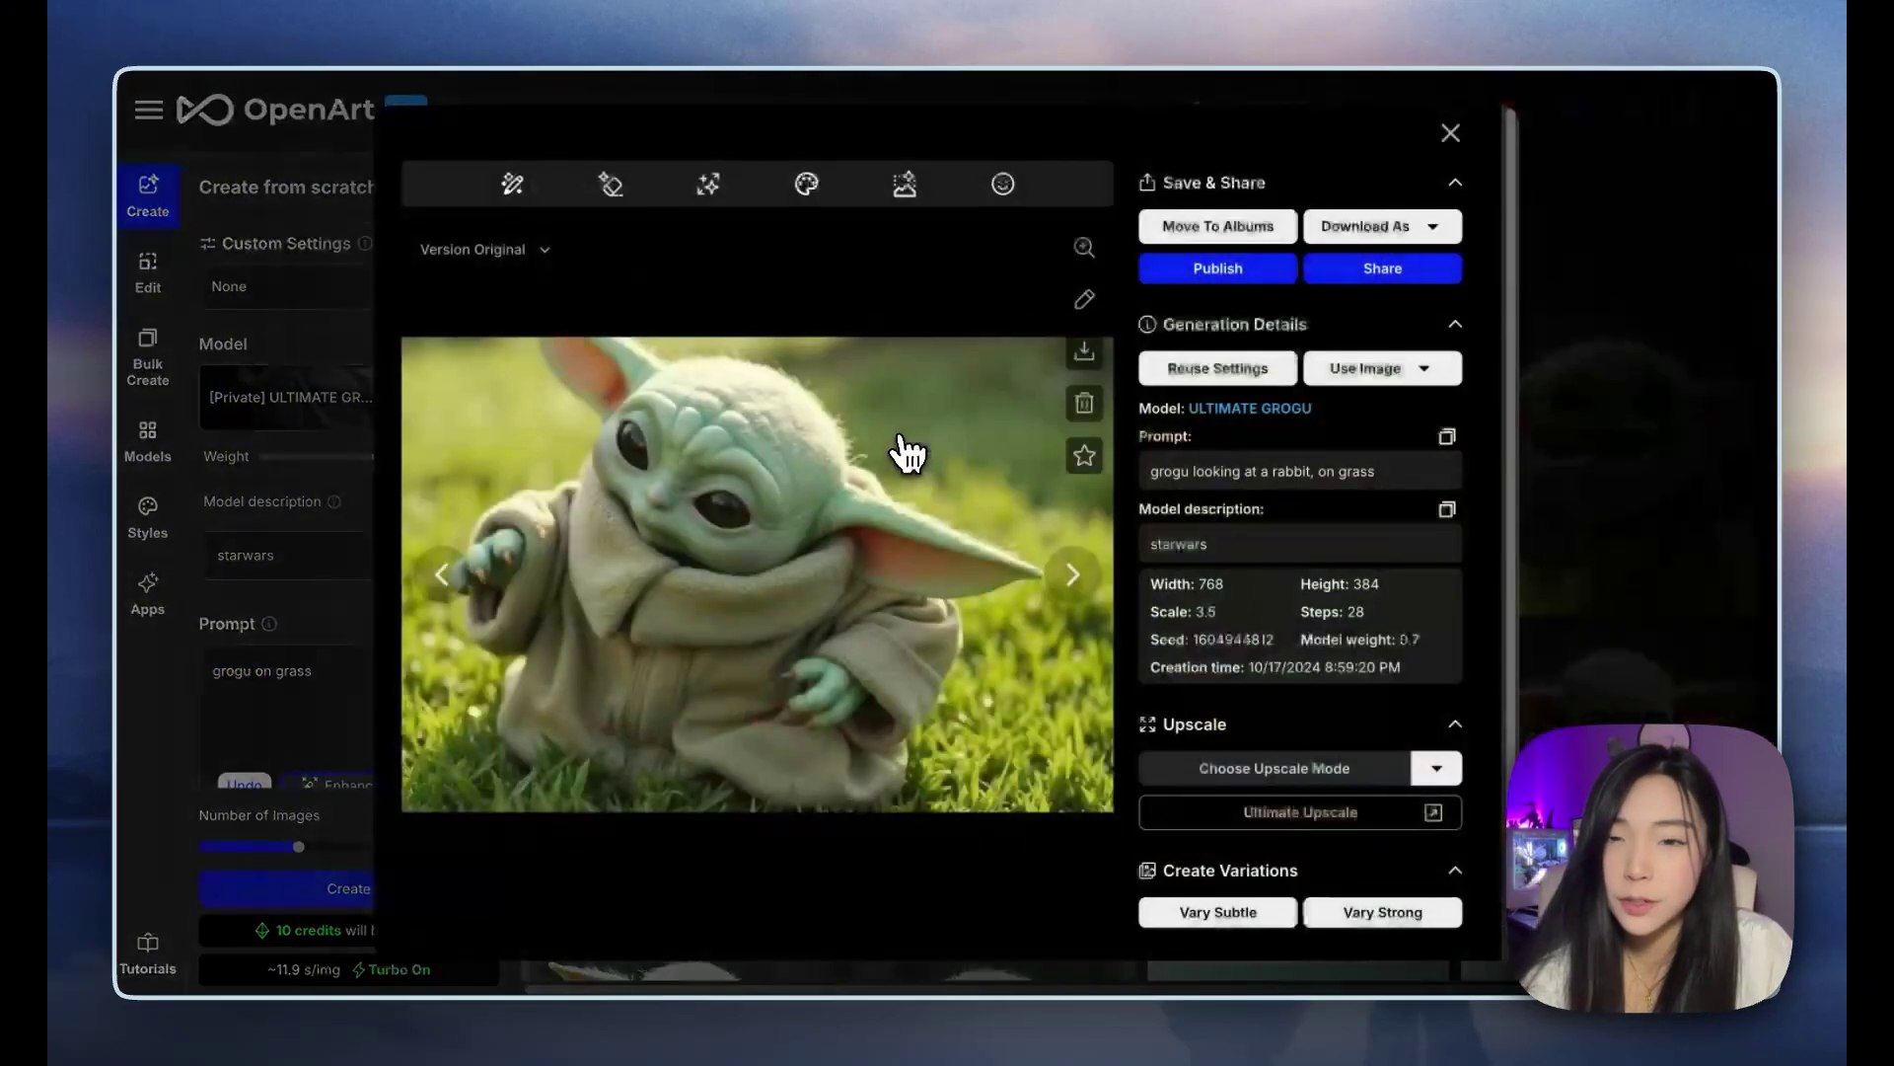
click(1633, 348)
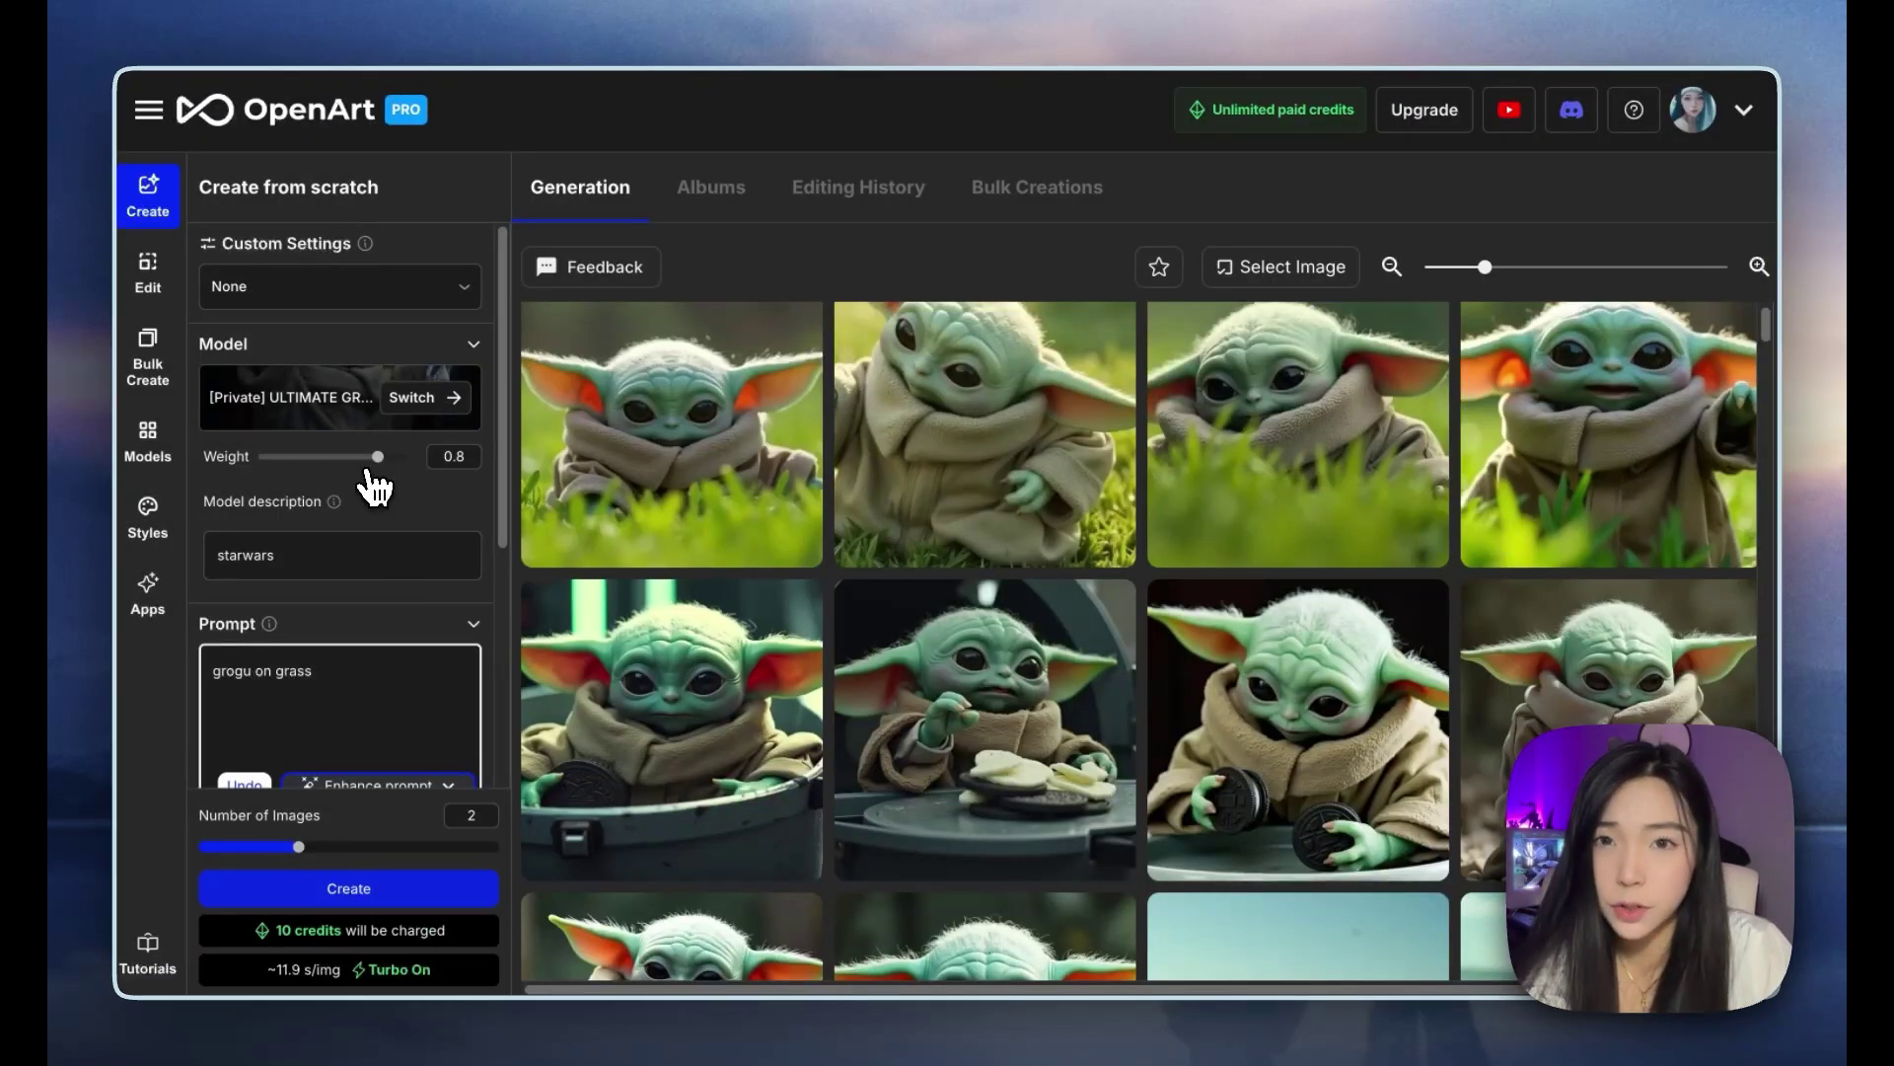
Step: Generate 'grogu on grass' at model weight 0 and view the resulting spiky creature image
drag(380, 459, 220, 450)
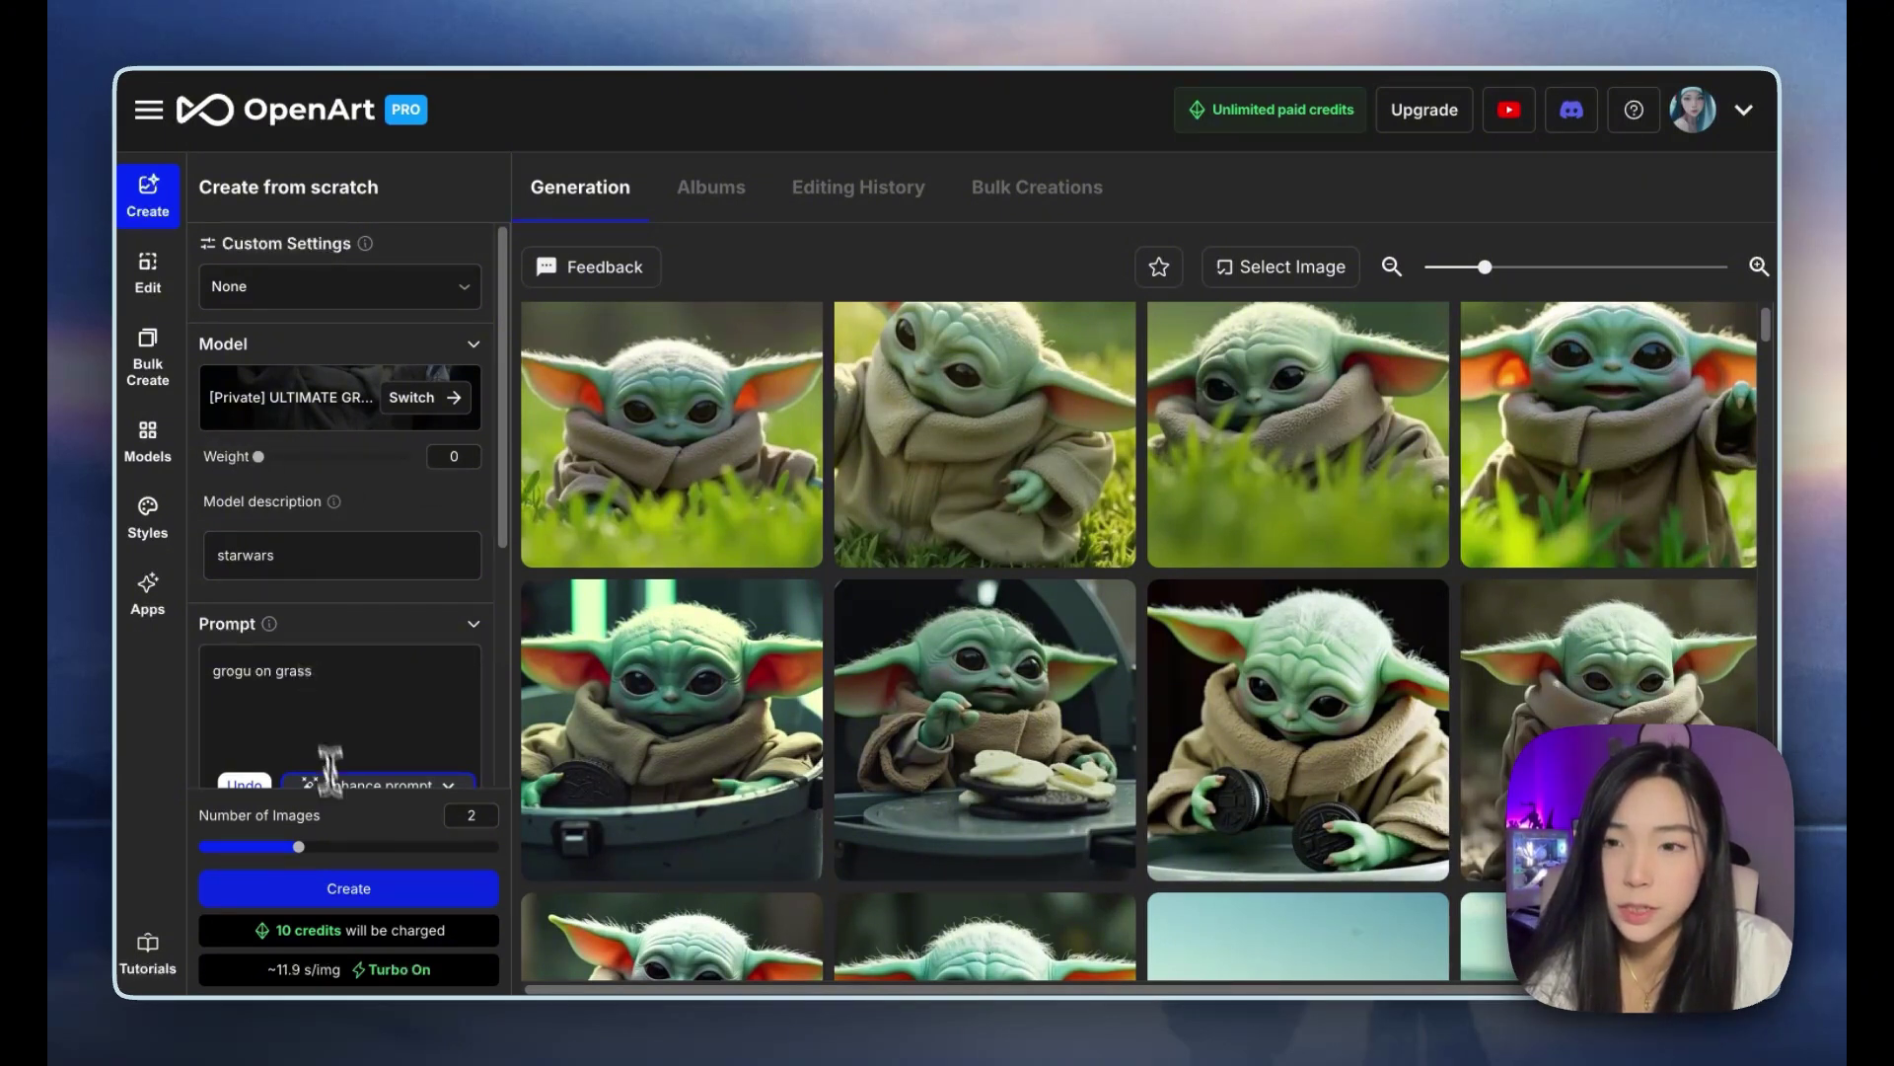
click(372, 899)
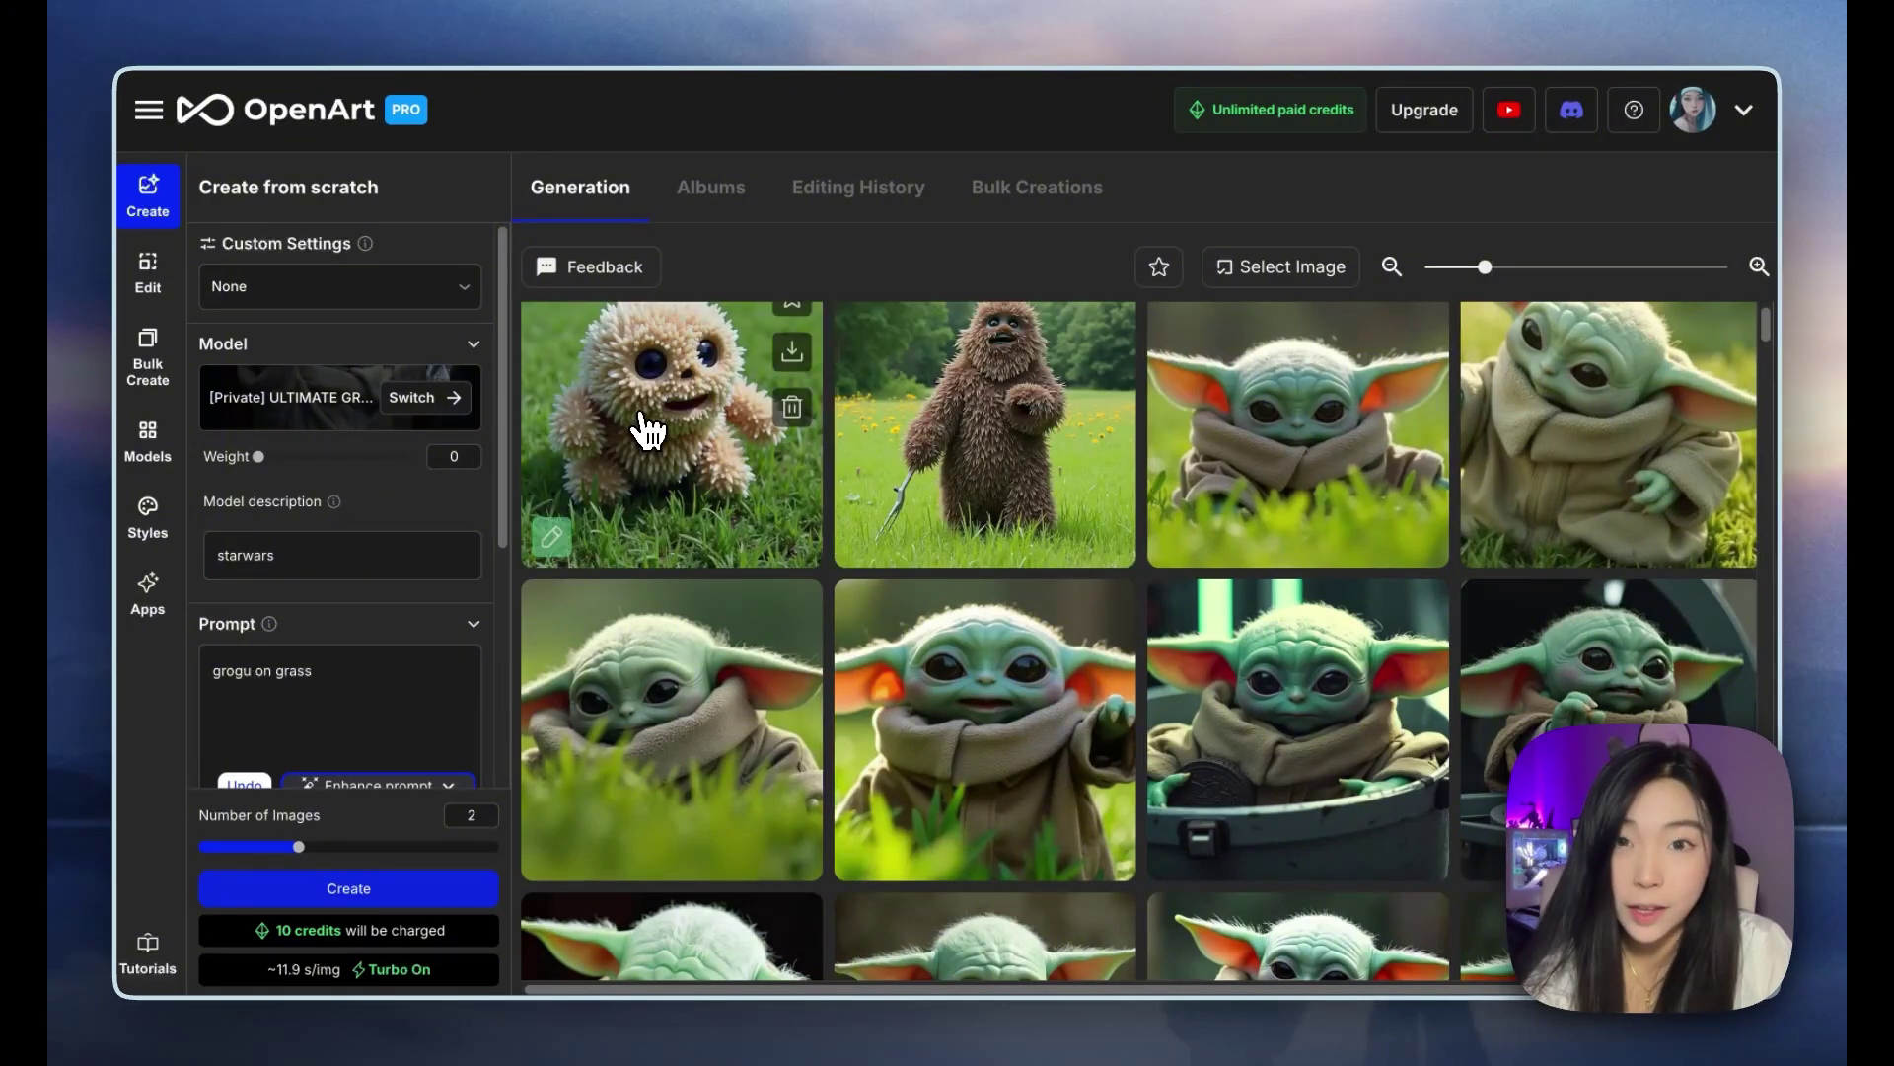
click(643, 430)
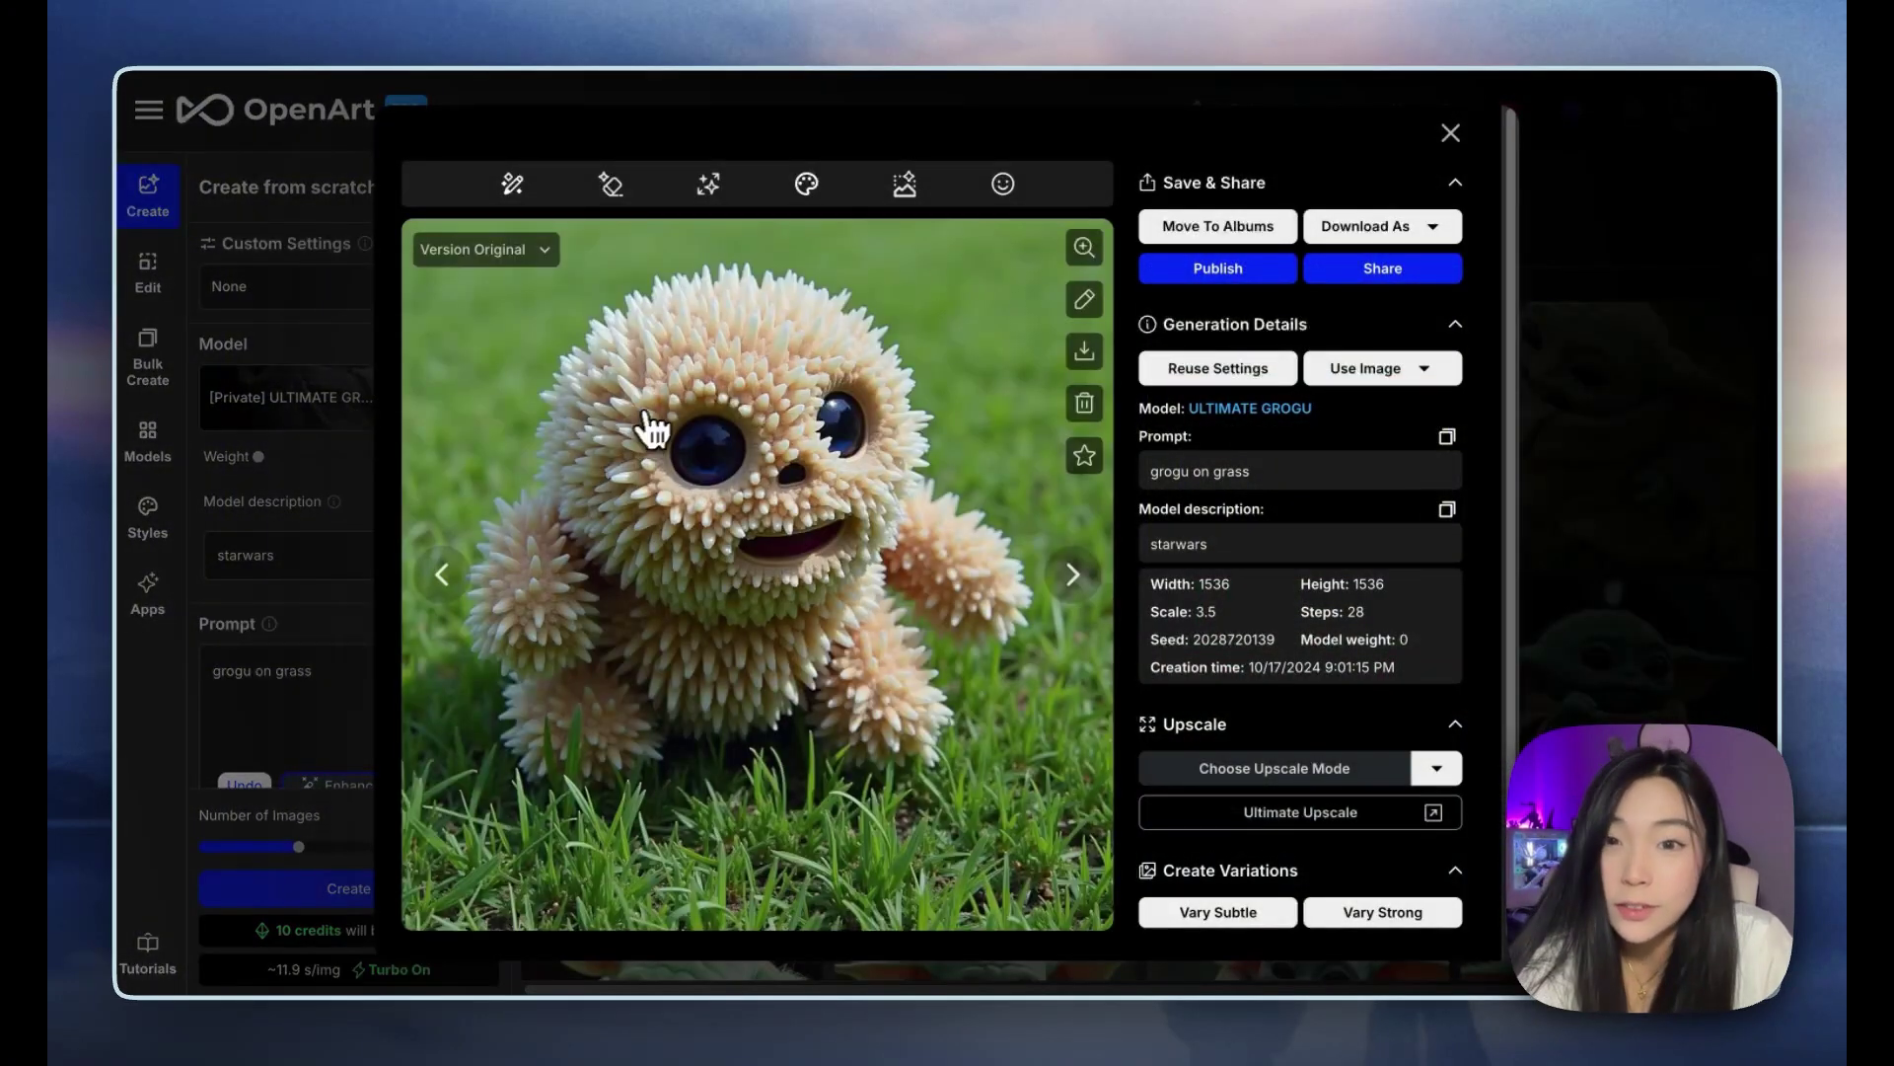
click(286, 538)
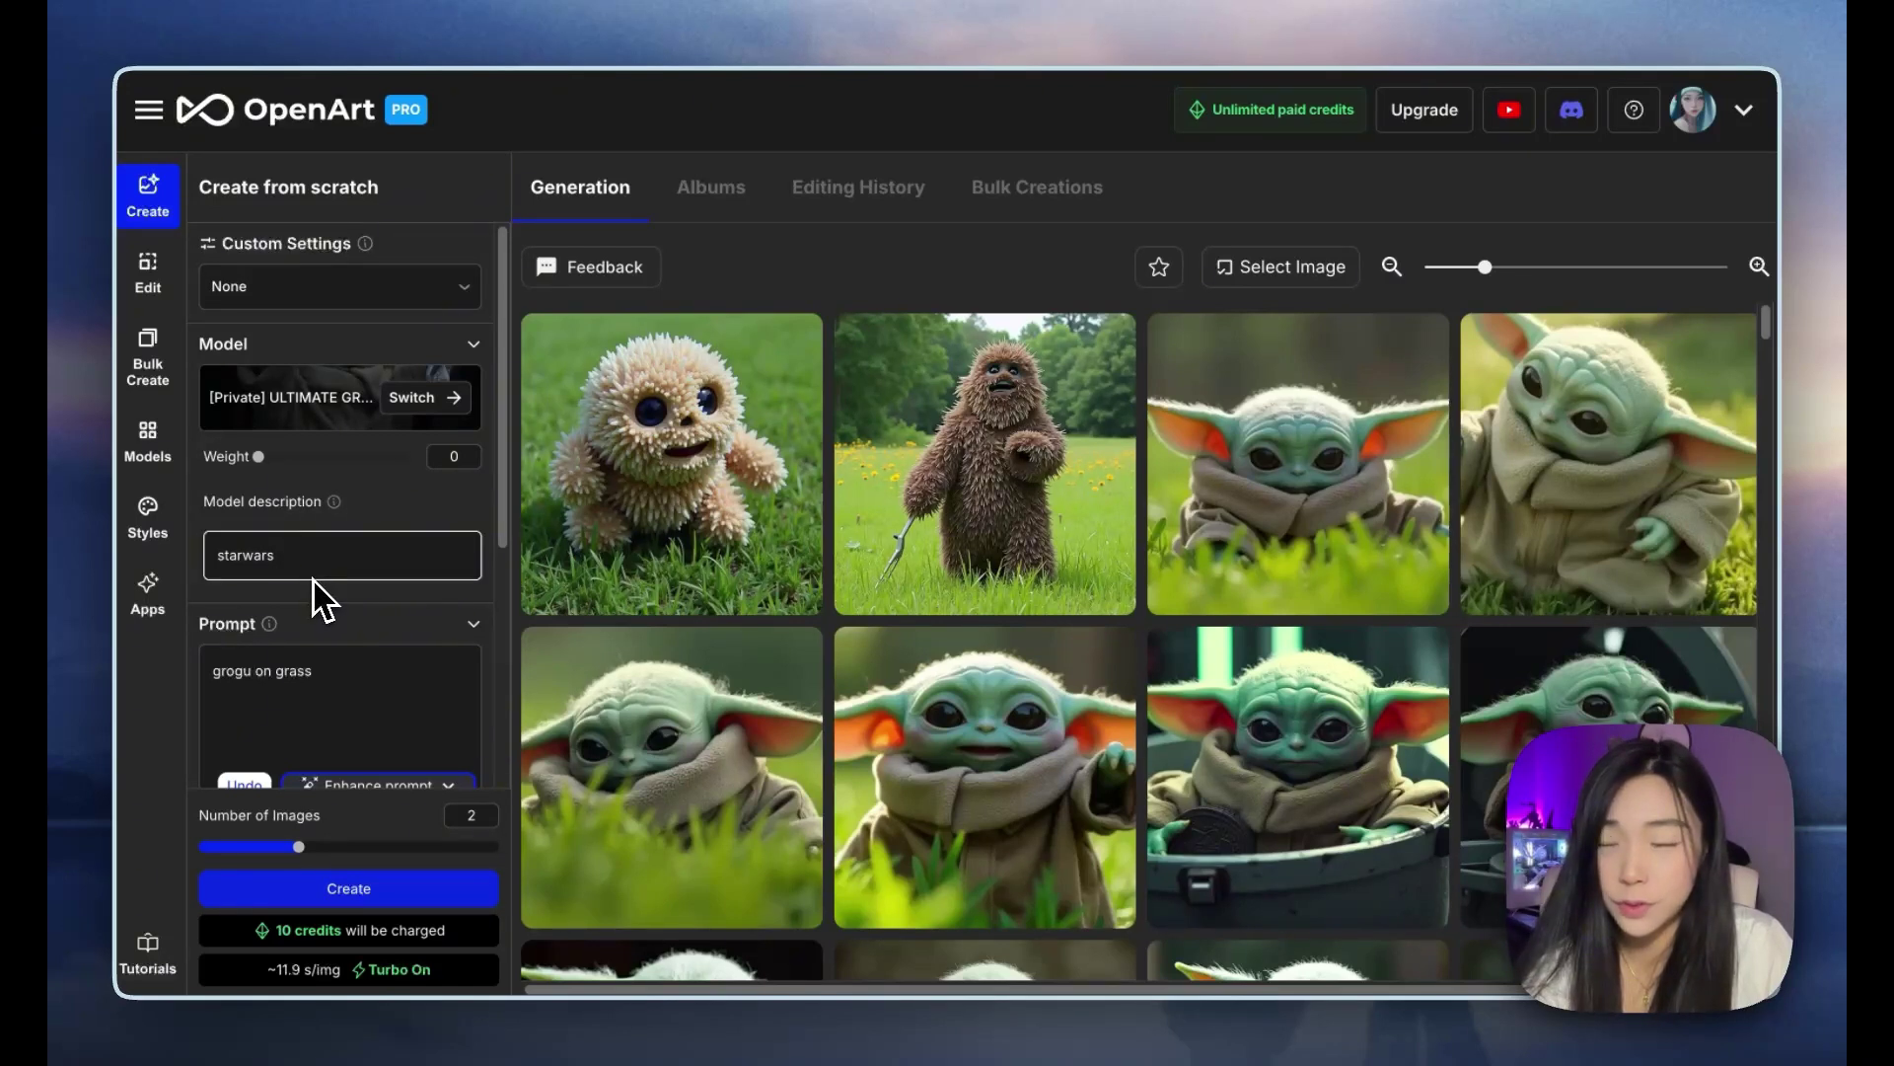
Step: Delete both creature images and generate Grogu-on-grass images at weight 0.4
drag(269, 455, 324, 471)
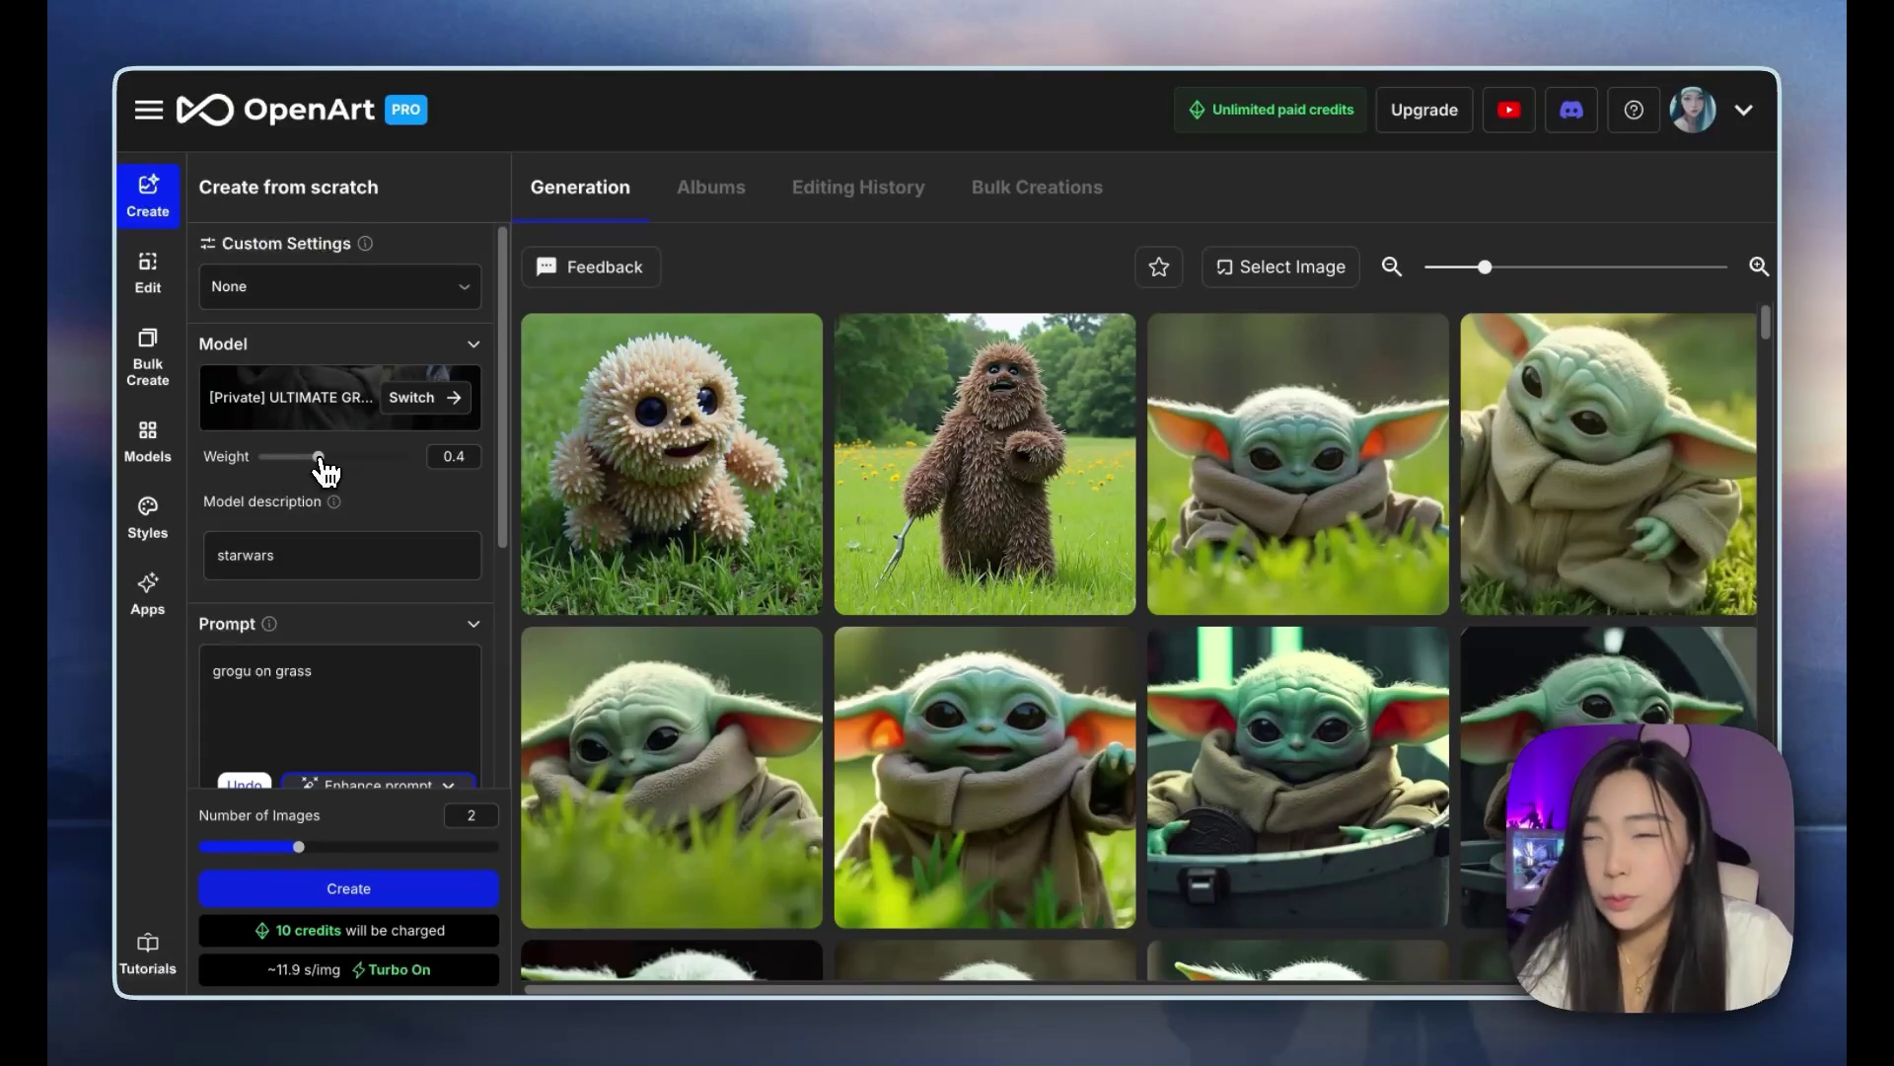
mouse_move(795, 459)
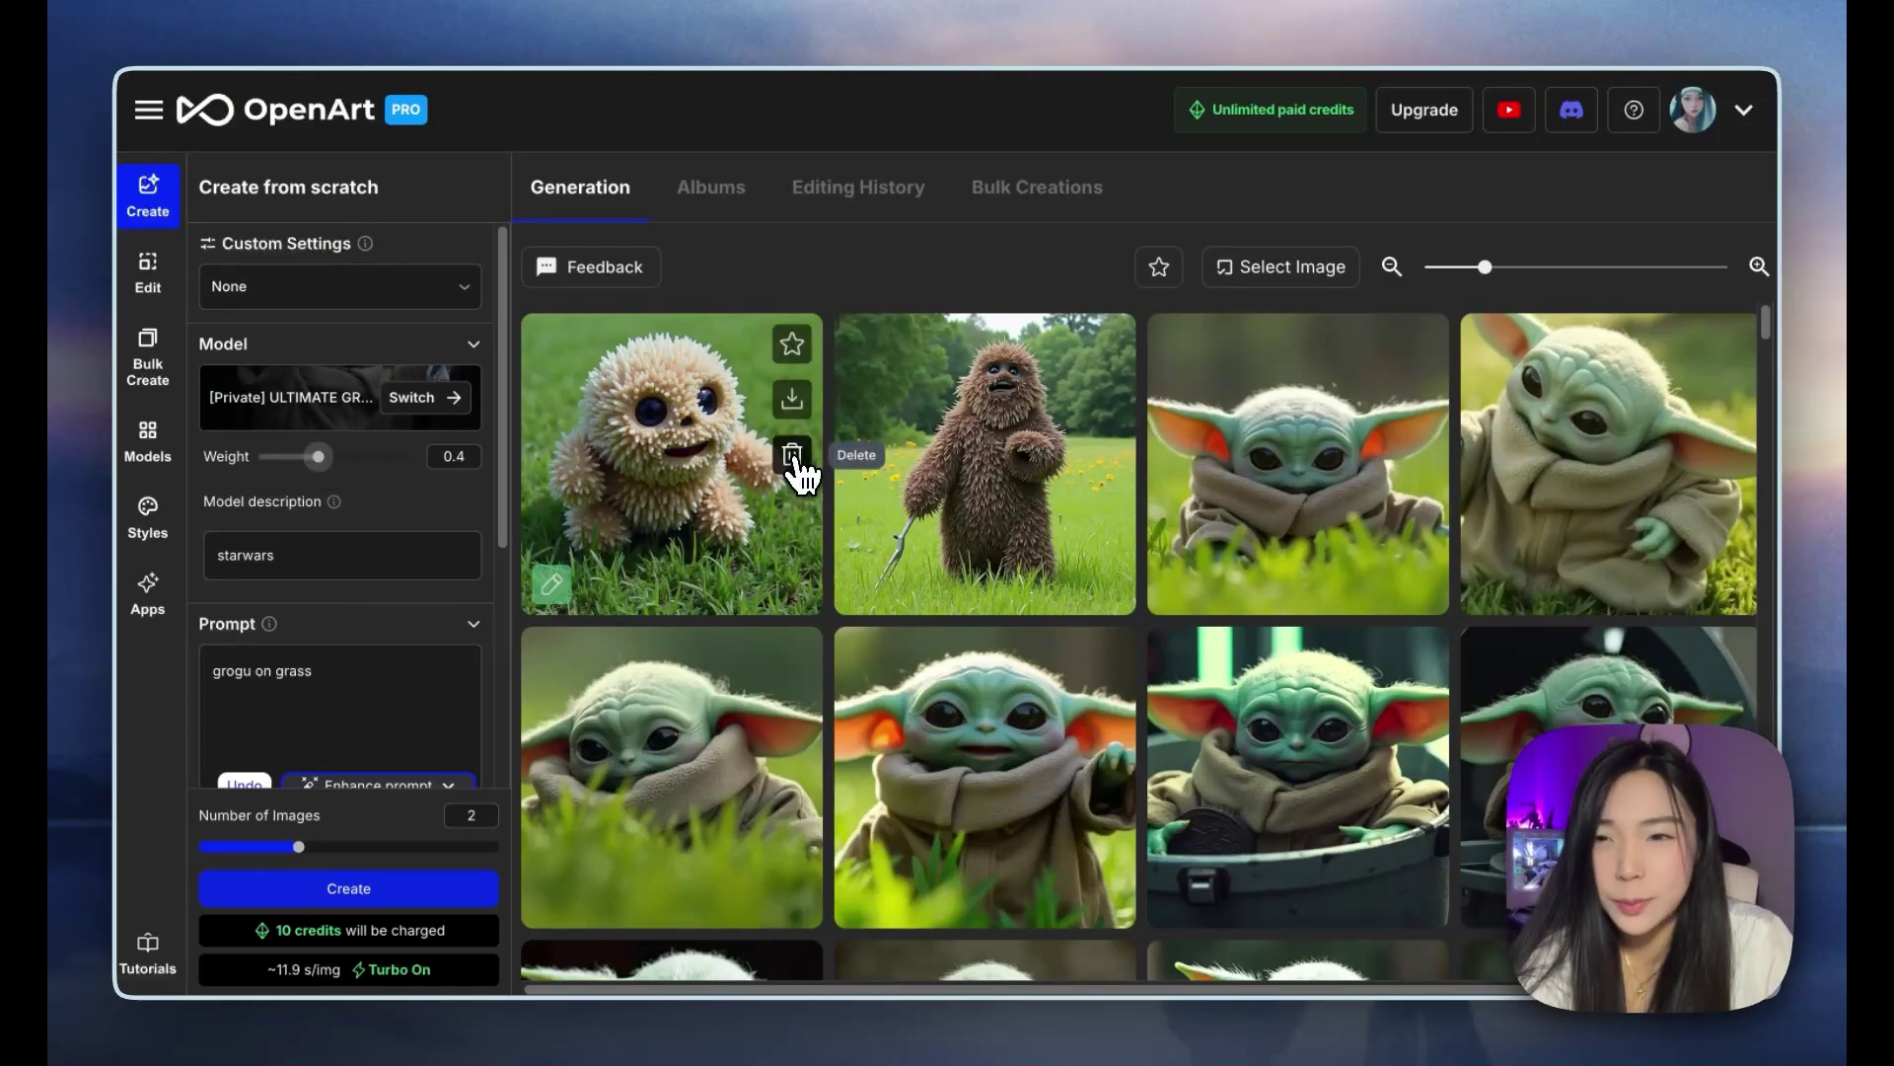
click(793, 456)
click(793, 456)
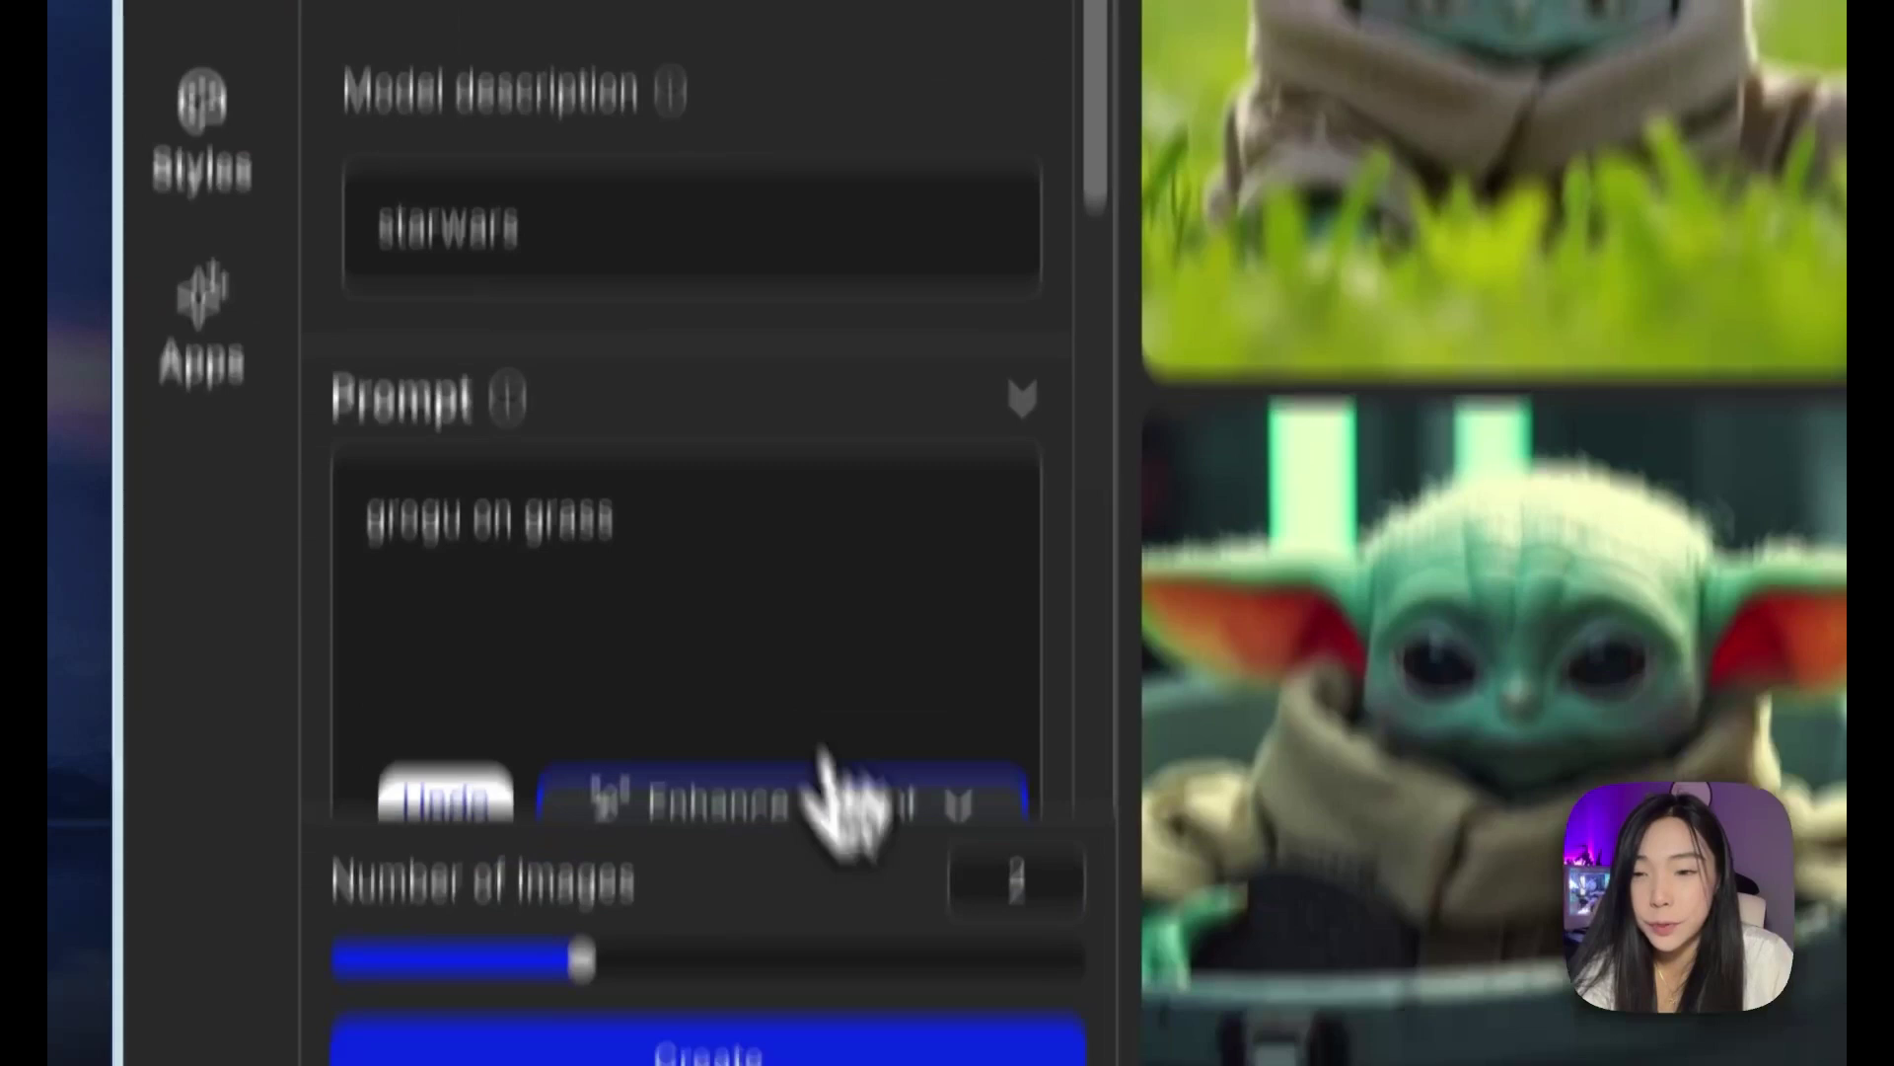
click(900, 779)
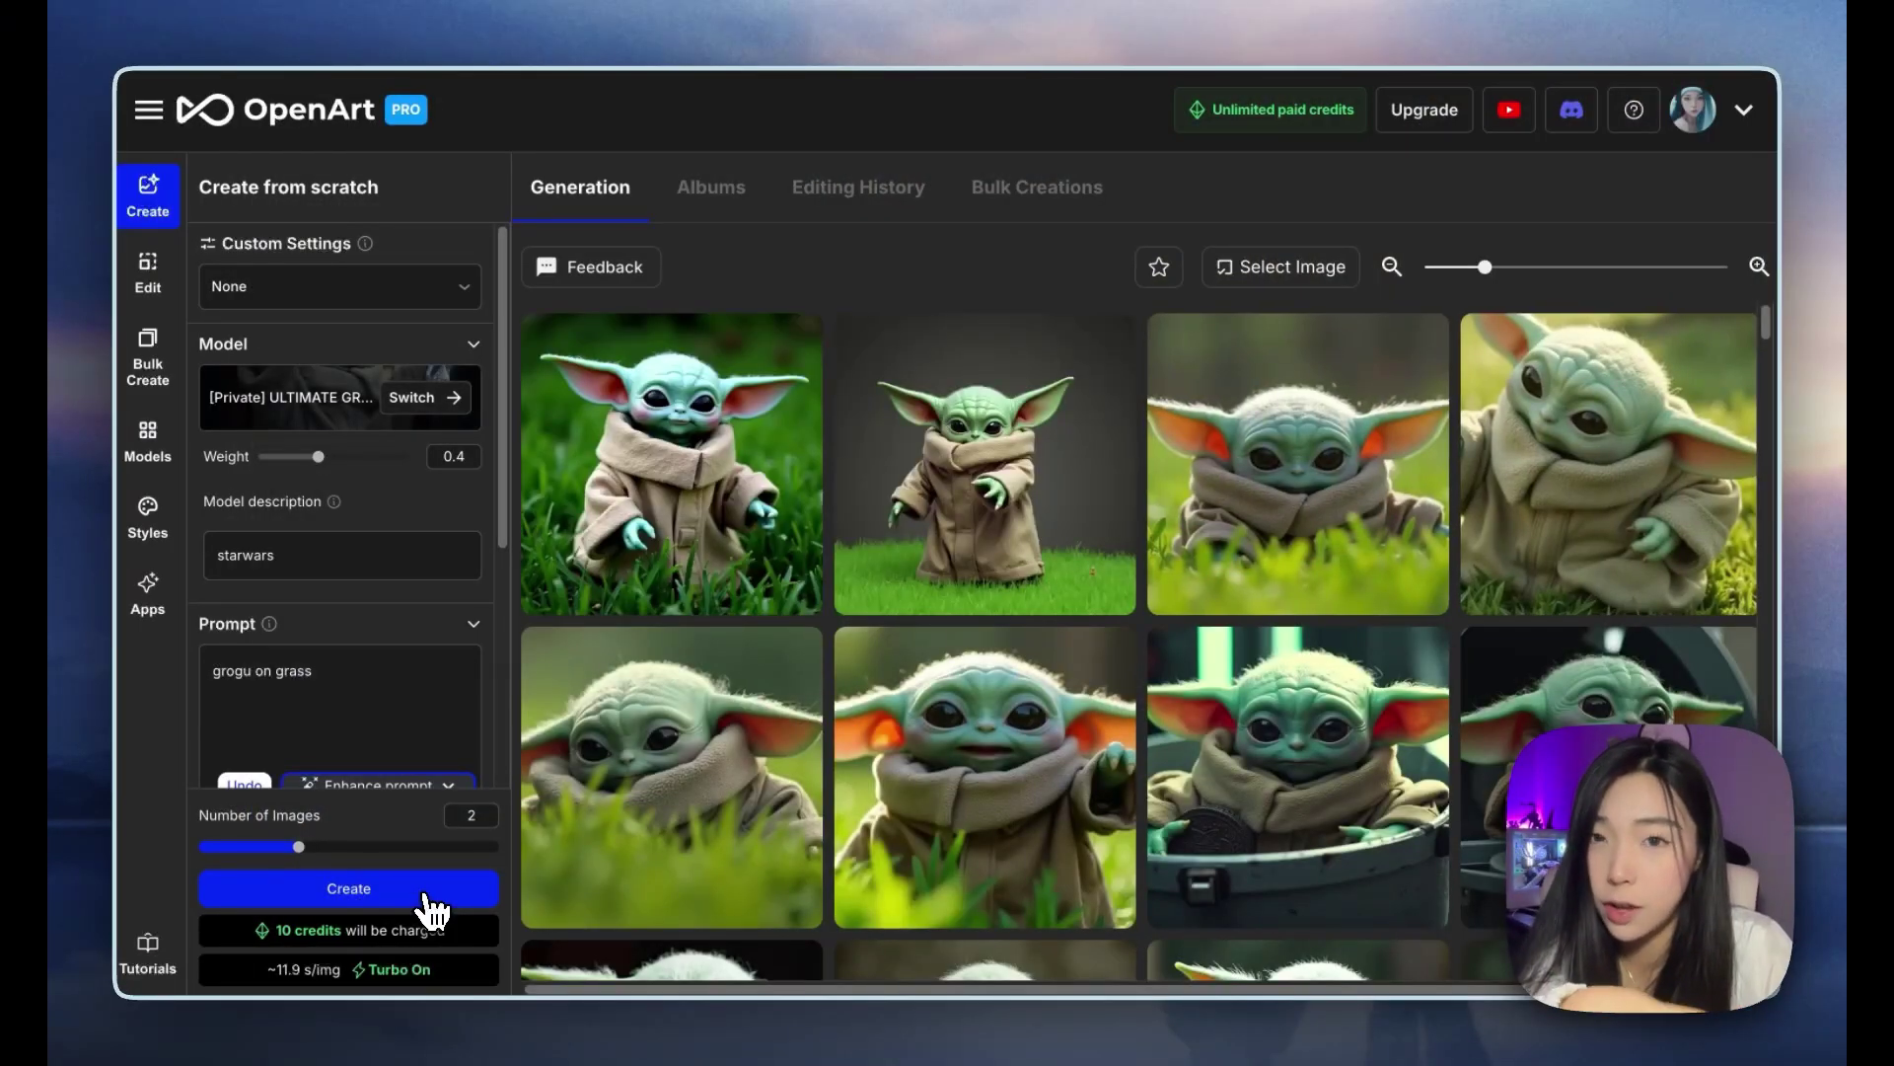
click(967, 499)
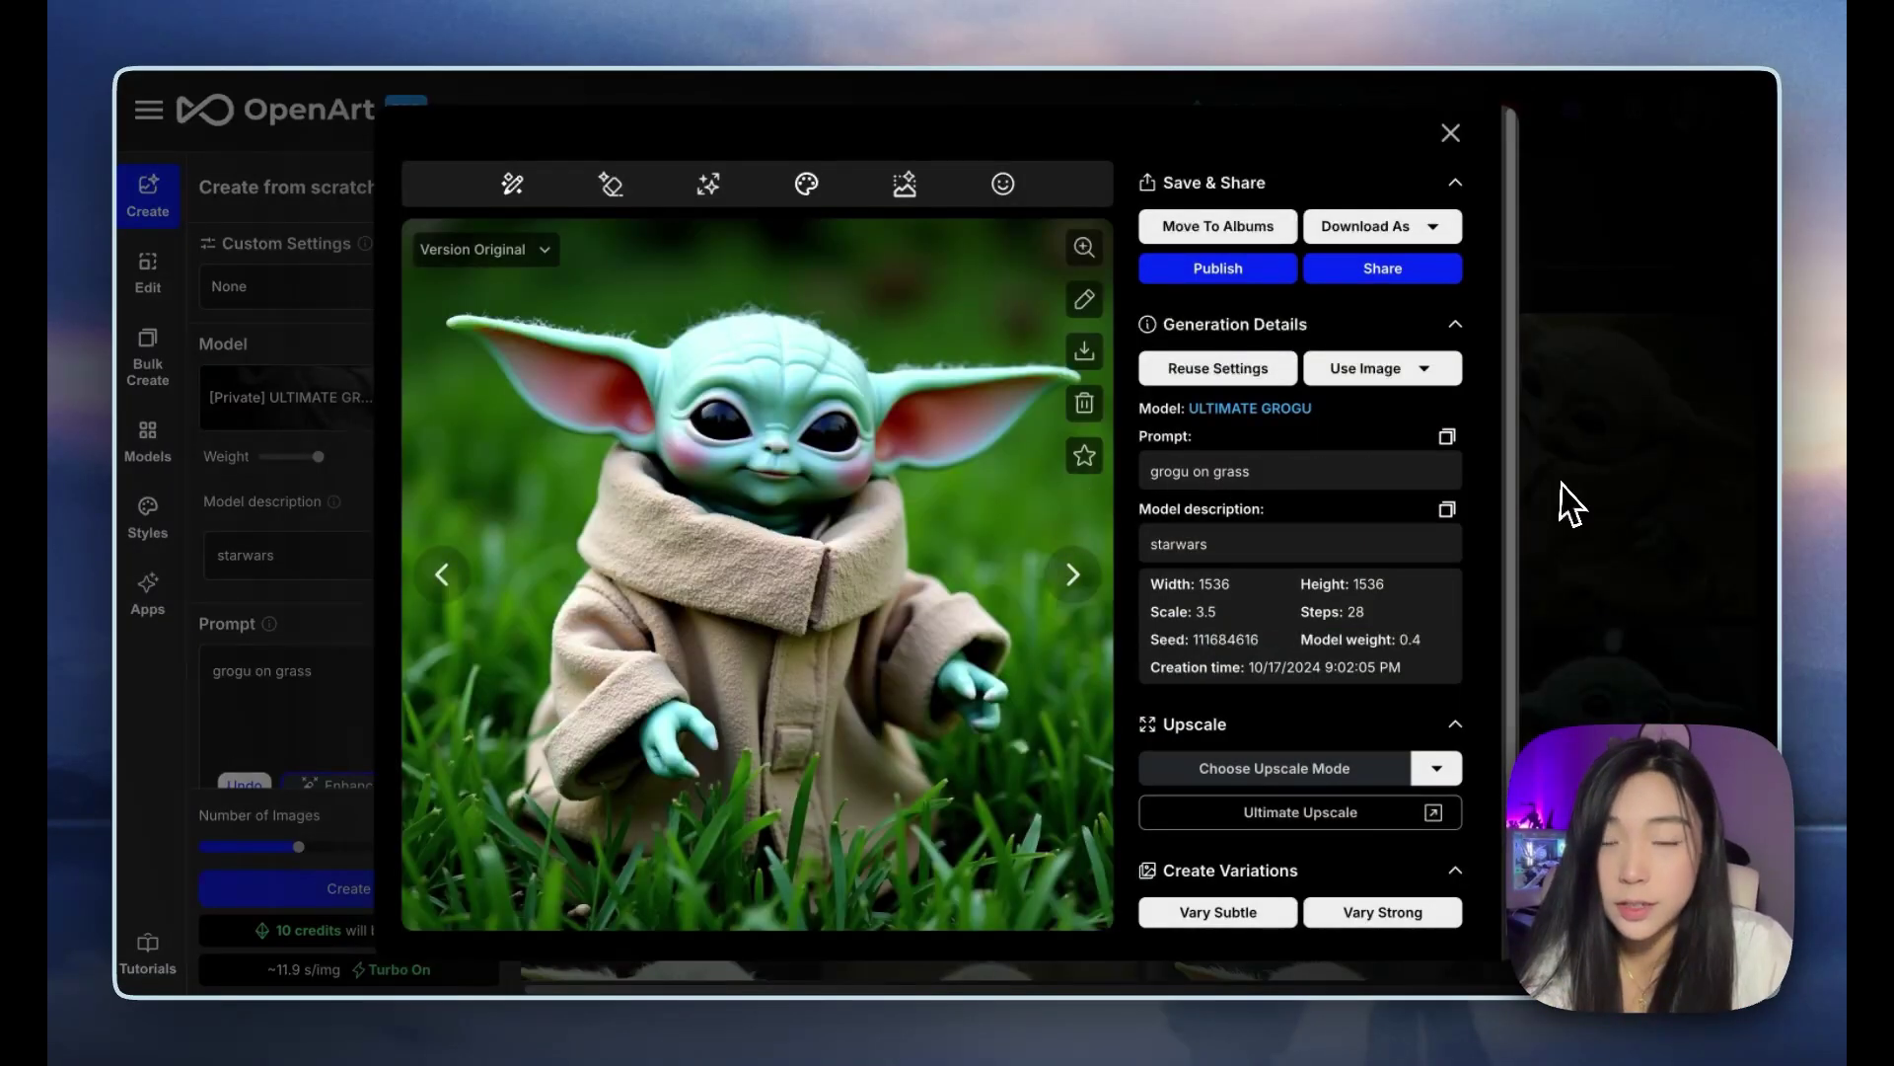
click(1569, 504)
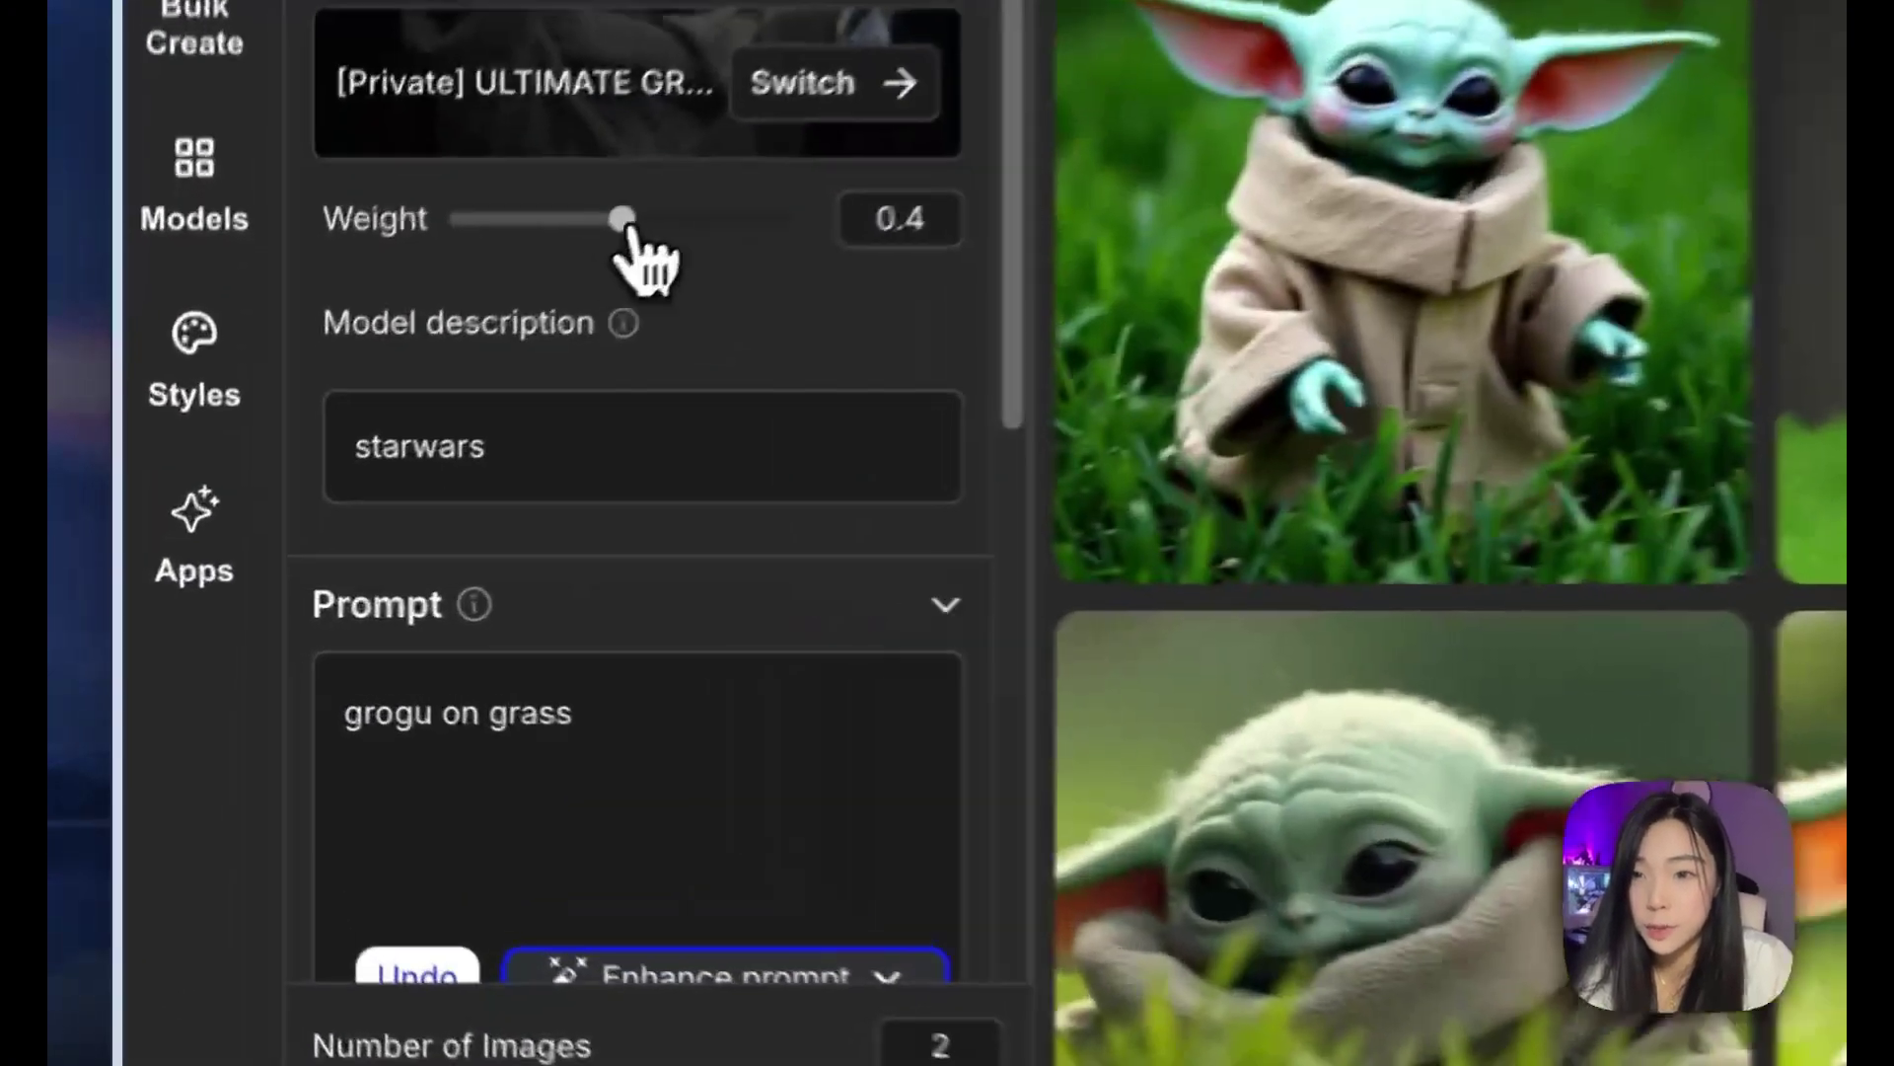
Step: Generate Grogu-on-grass images at weight 0.8 and view the newest ones
drag(320, 457, 375, 458)
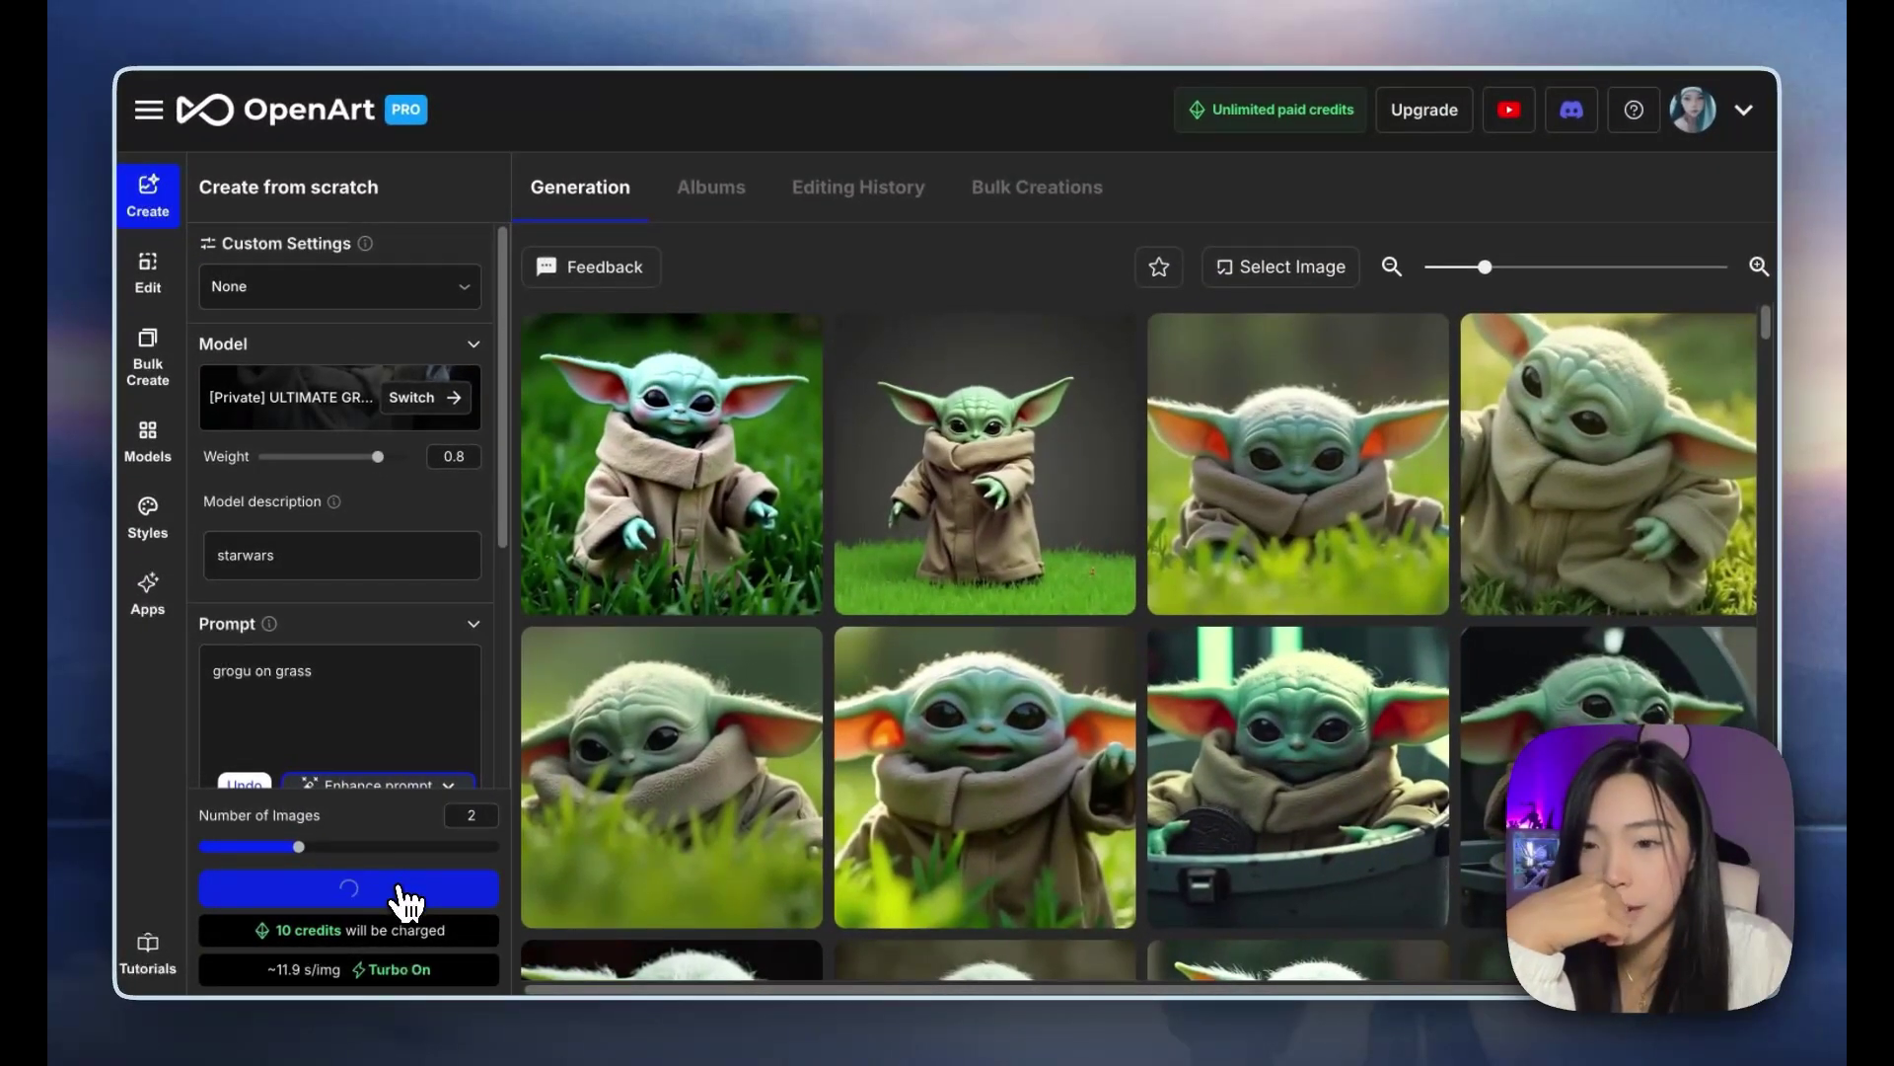
click(402, 890)
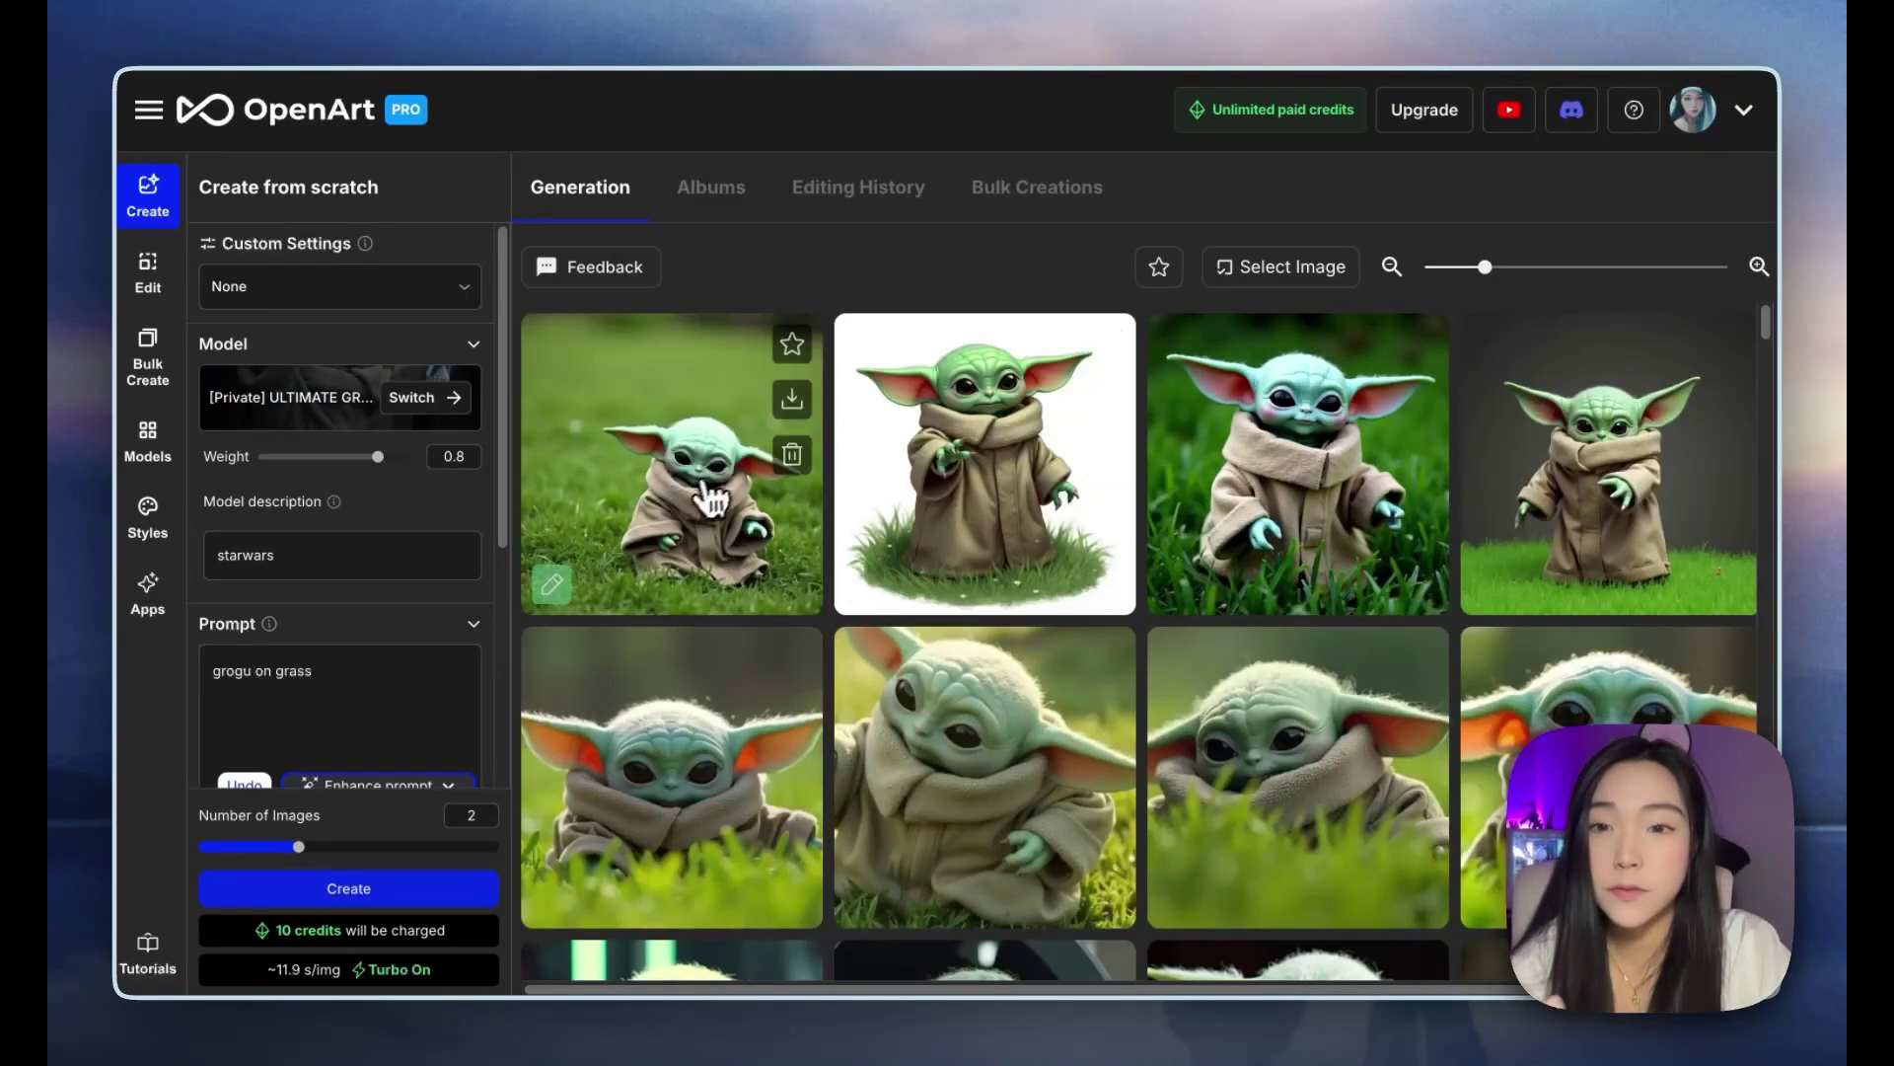
click(702, 502)
key(Right)
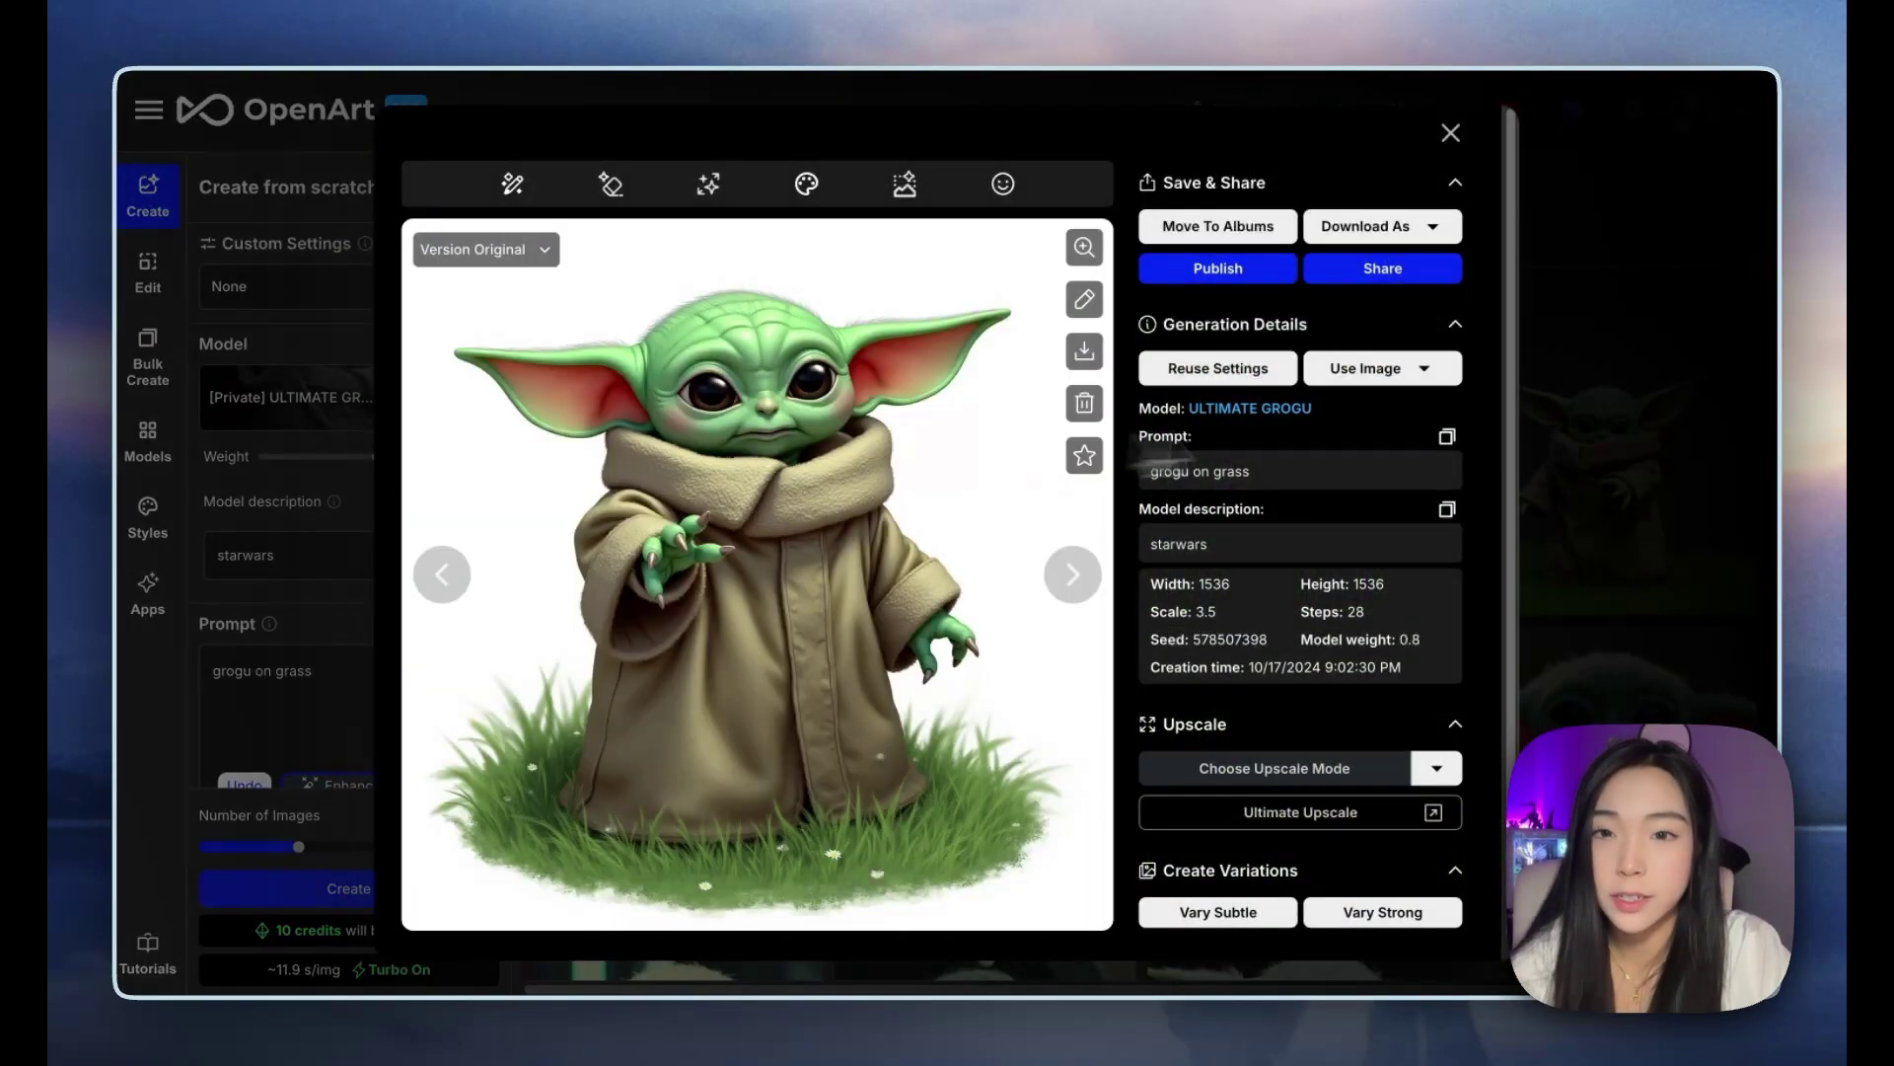
click(1643, 463)
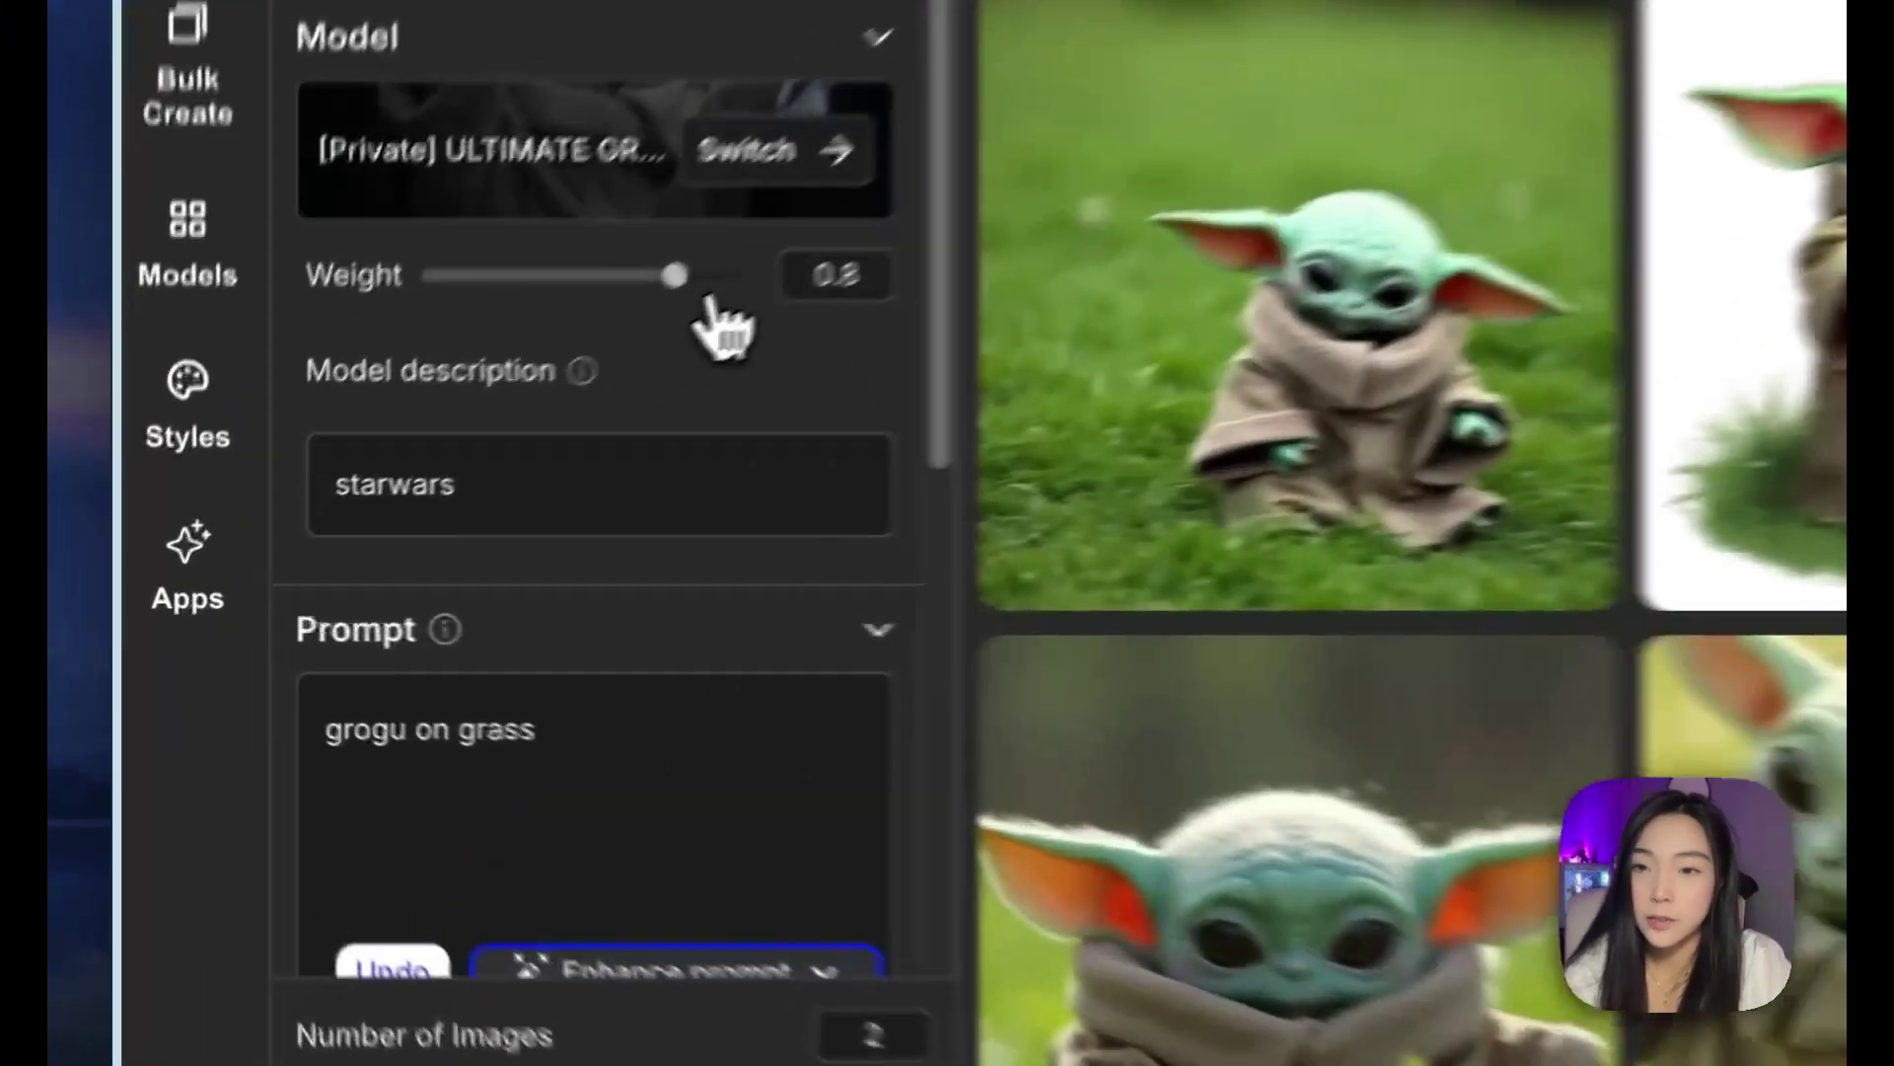
Step: Generate Grogu-on-grass images at weight 1, then return the weight to 0.8
drag(379, 457, 414, 459)
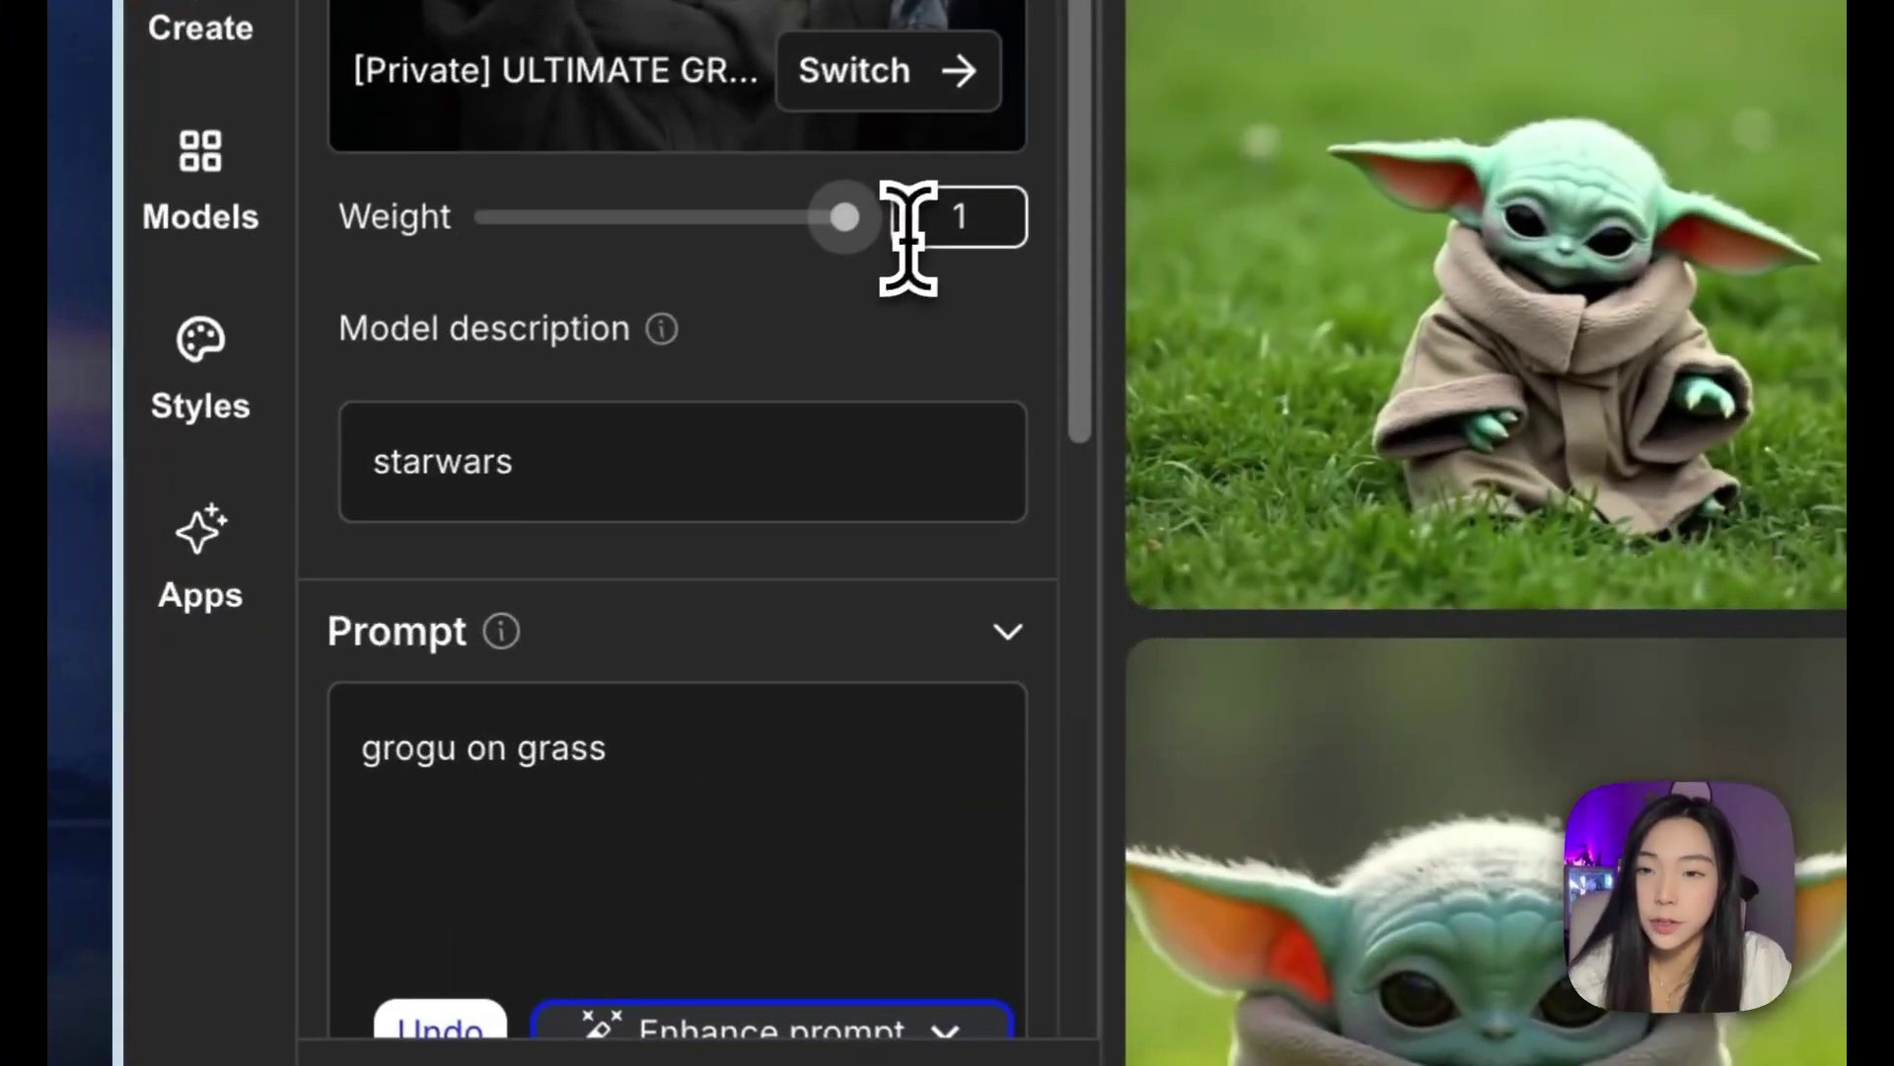
click(913, 849)
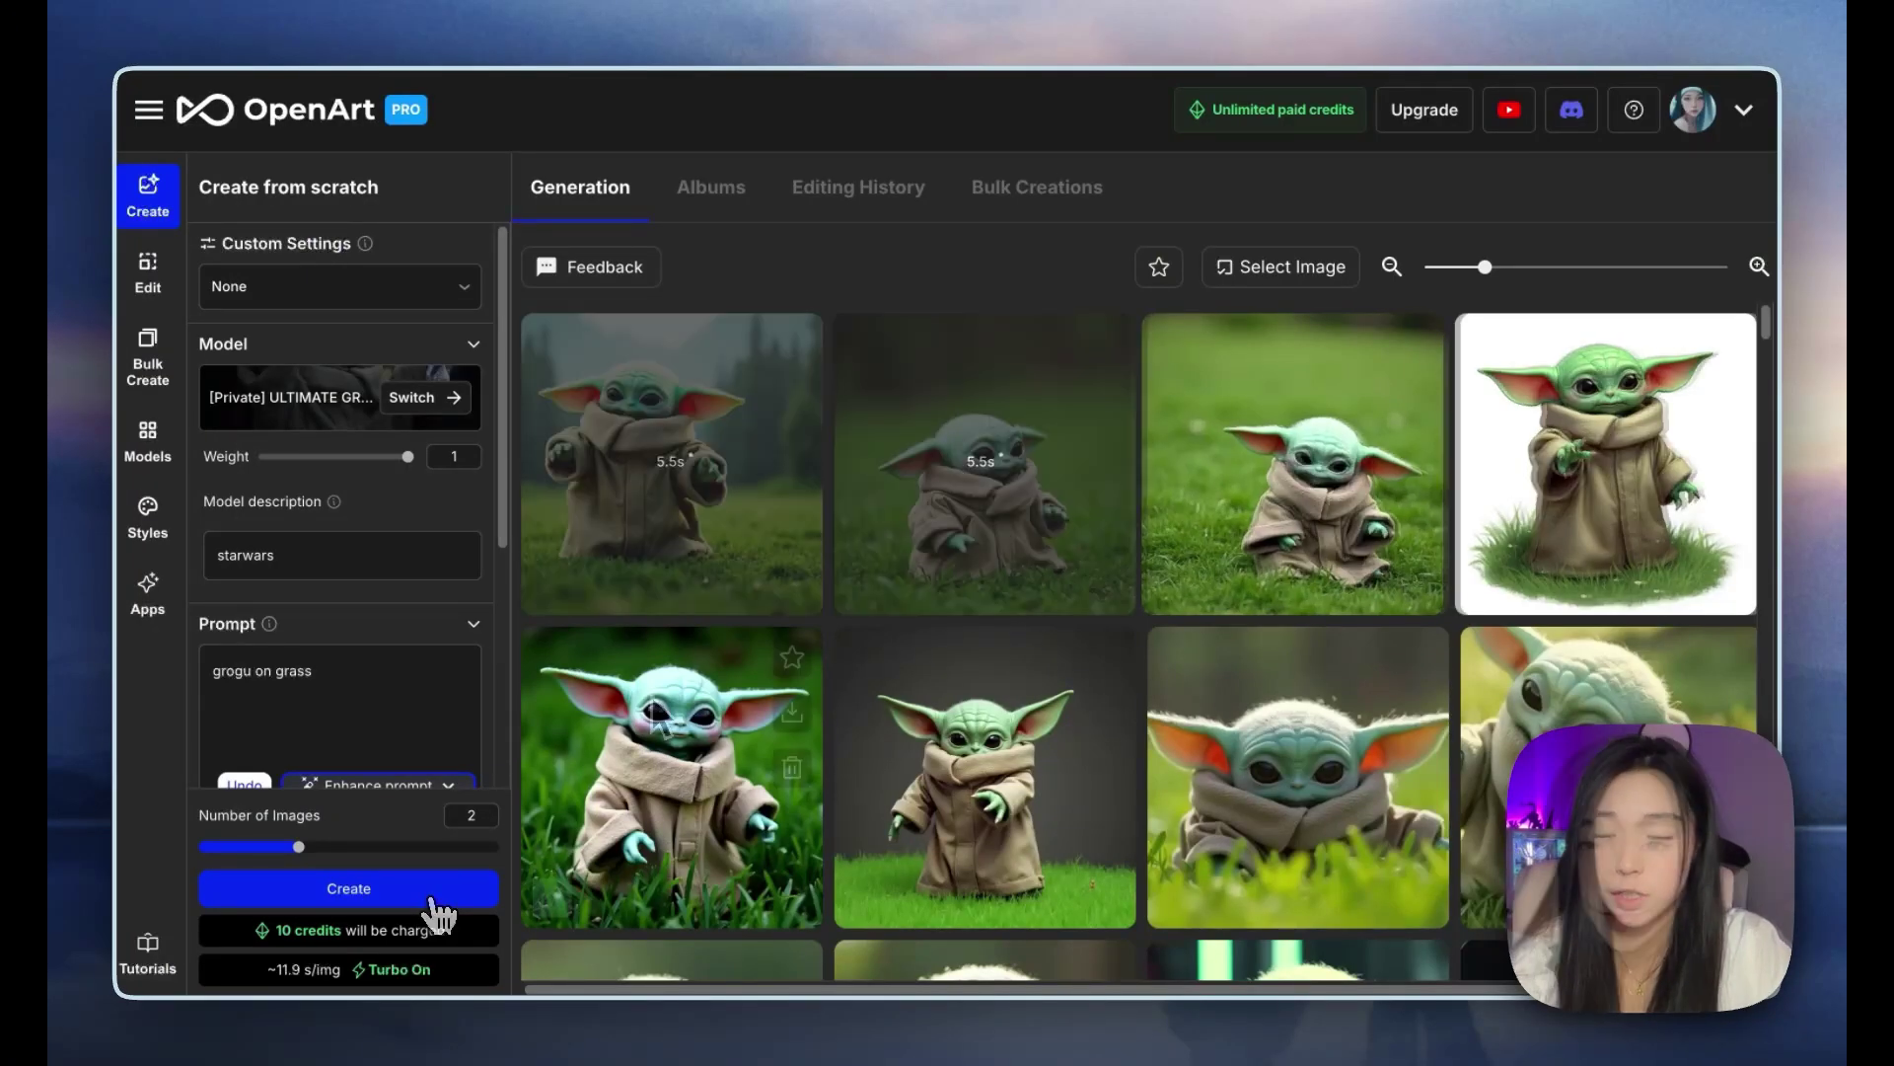
drag(407, 455, 378, 456)
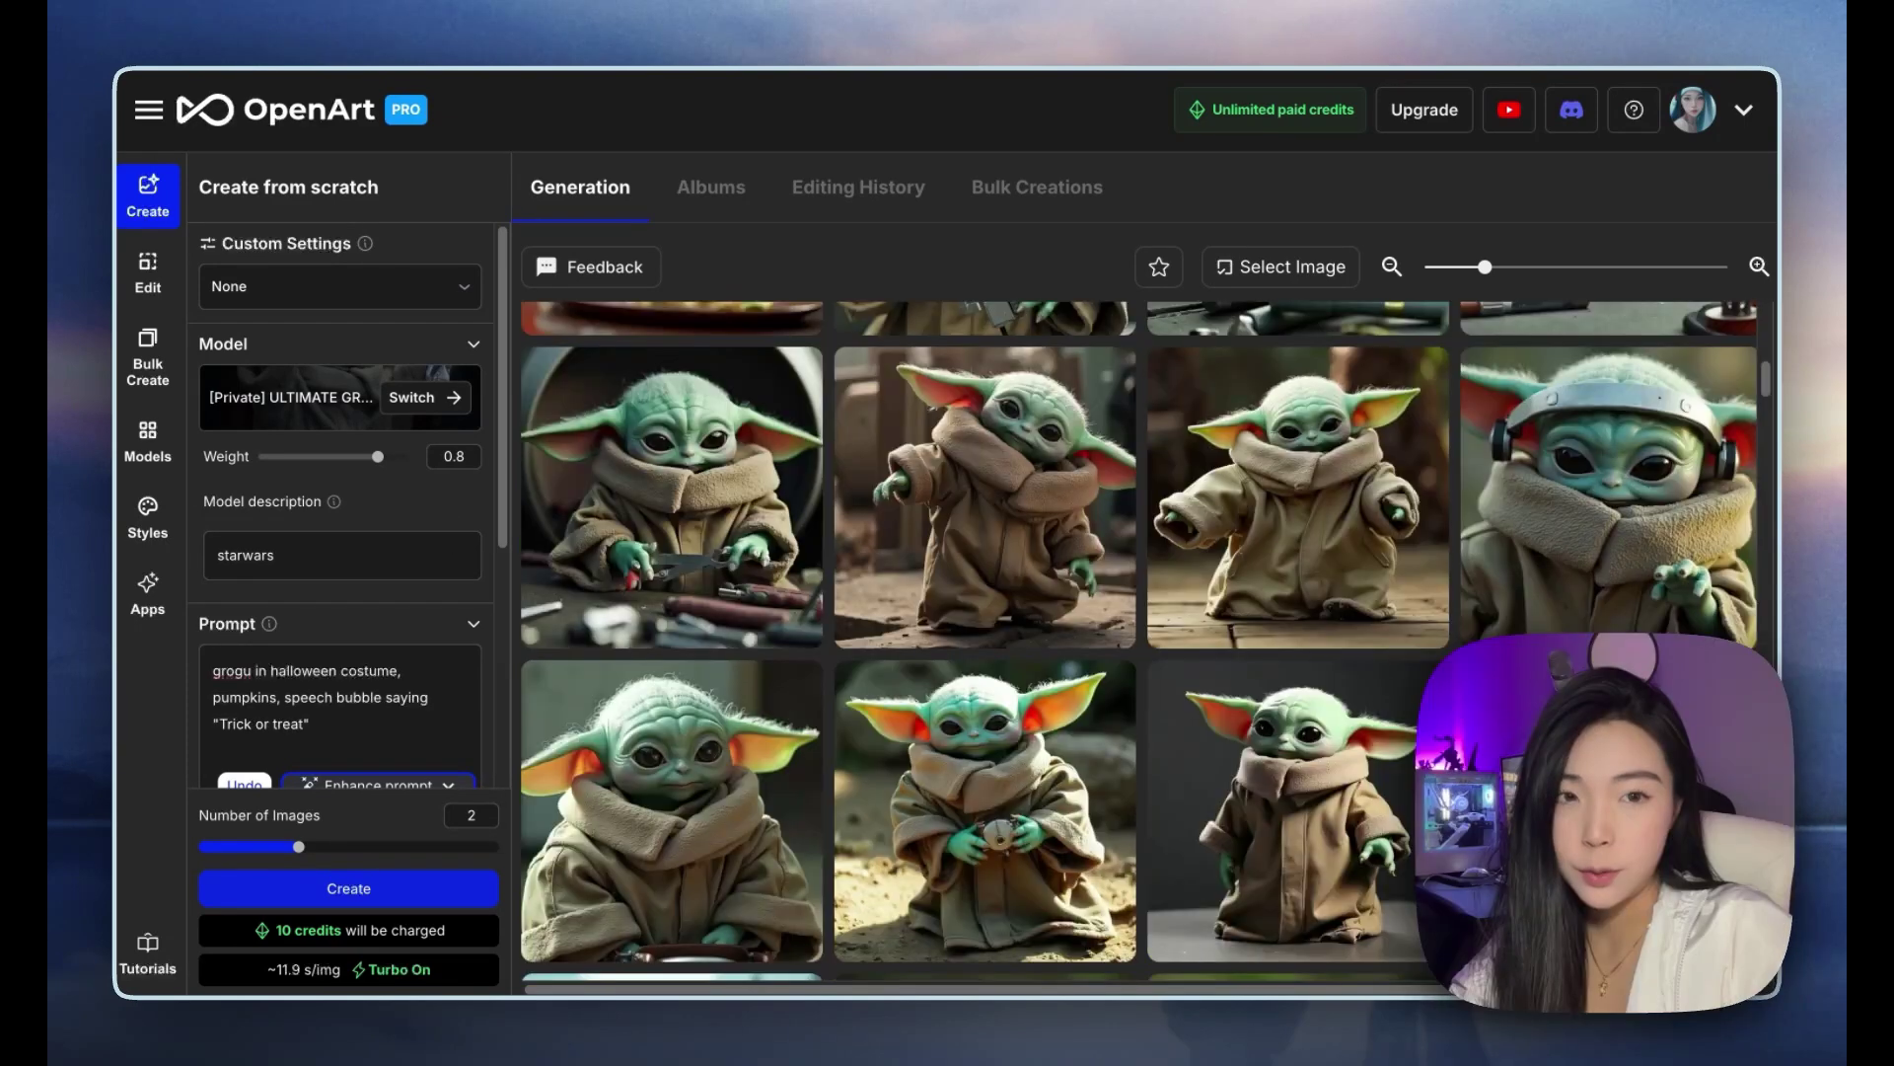
Step: Review earlier Grogu images: Chinese restaurant, eating popcorn, Trick or Treat pumpkin, and trick-or-treat
mouse_move(1644, 536)
scroll(1662, 555, up, 4)
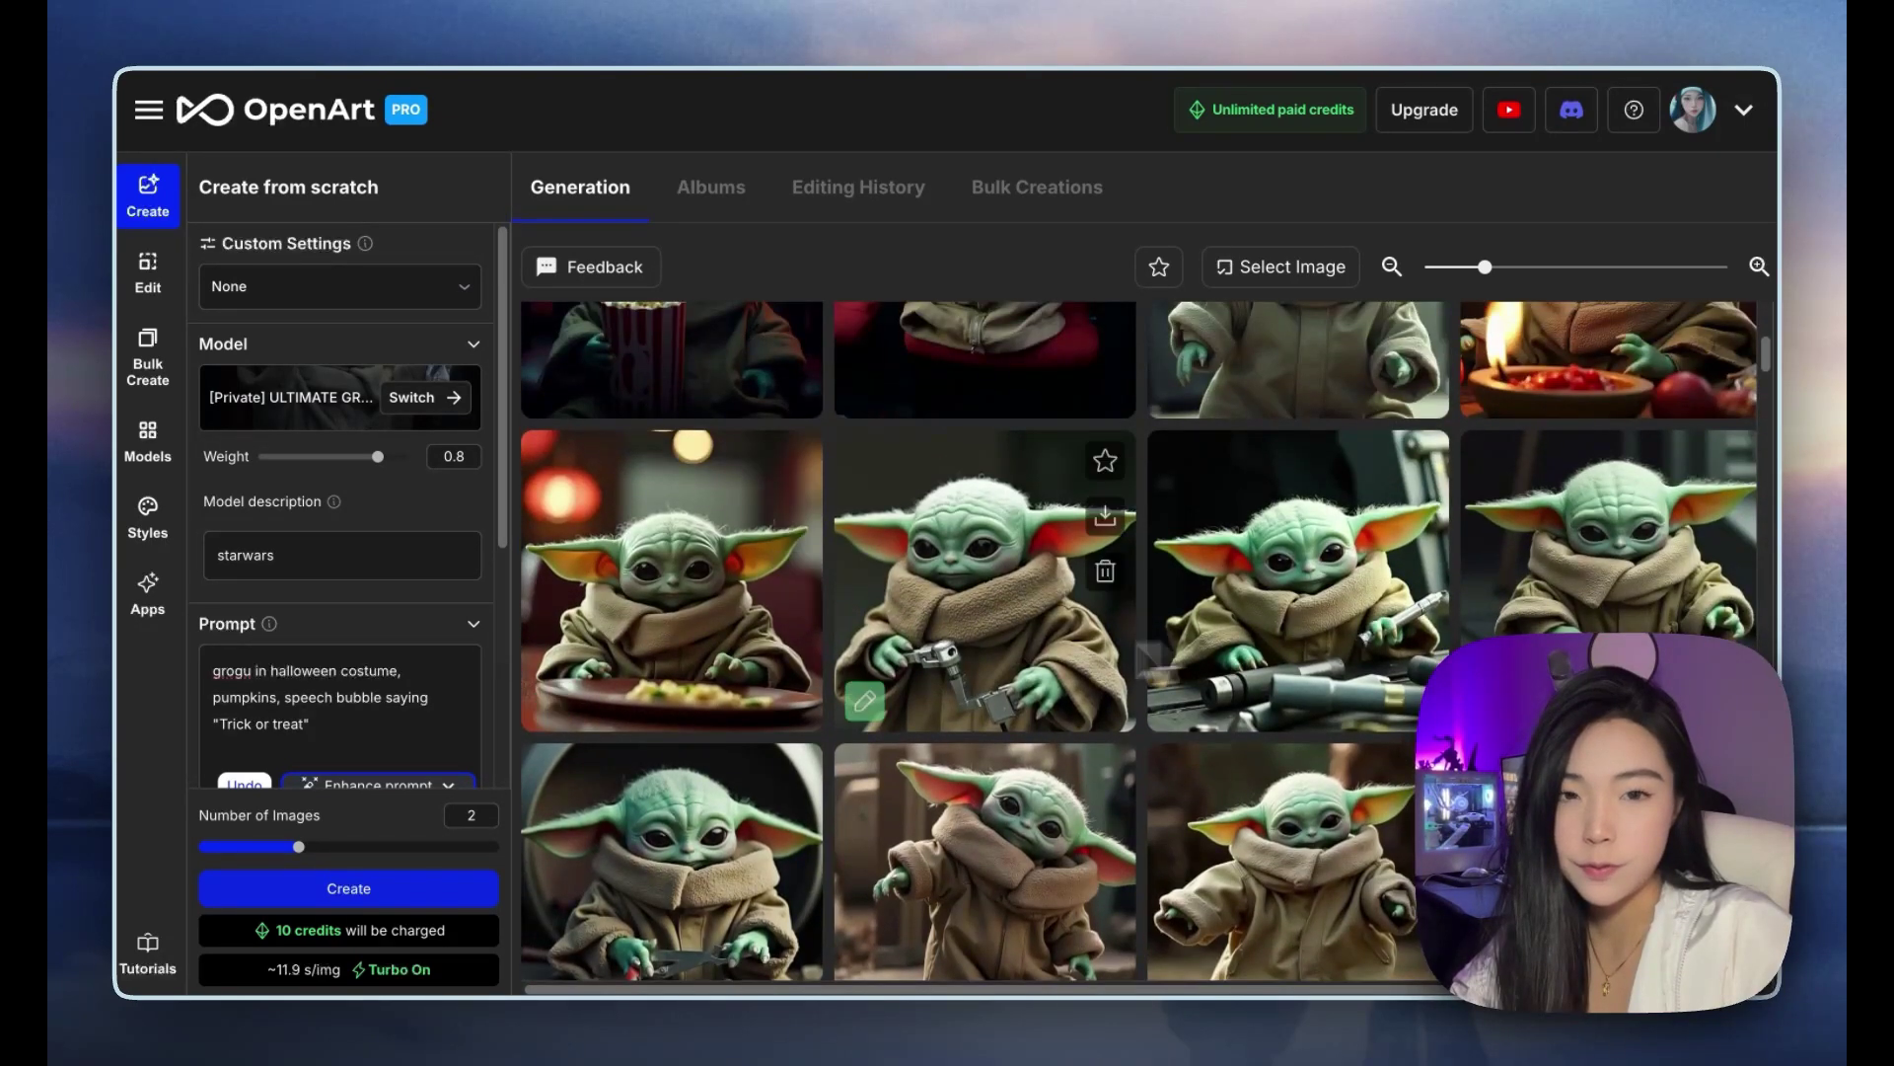
scroll(1162, 682, down, 1)
click(681, 454)
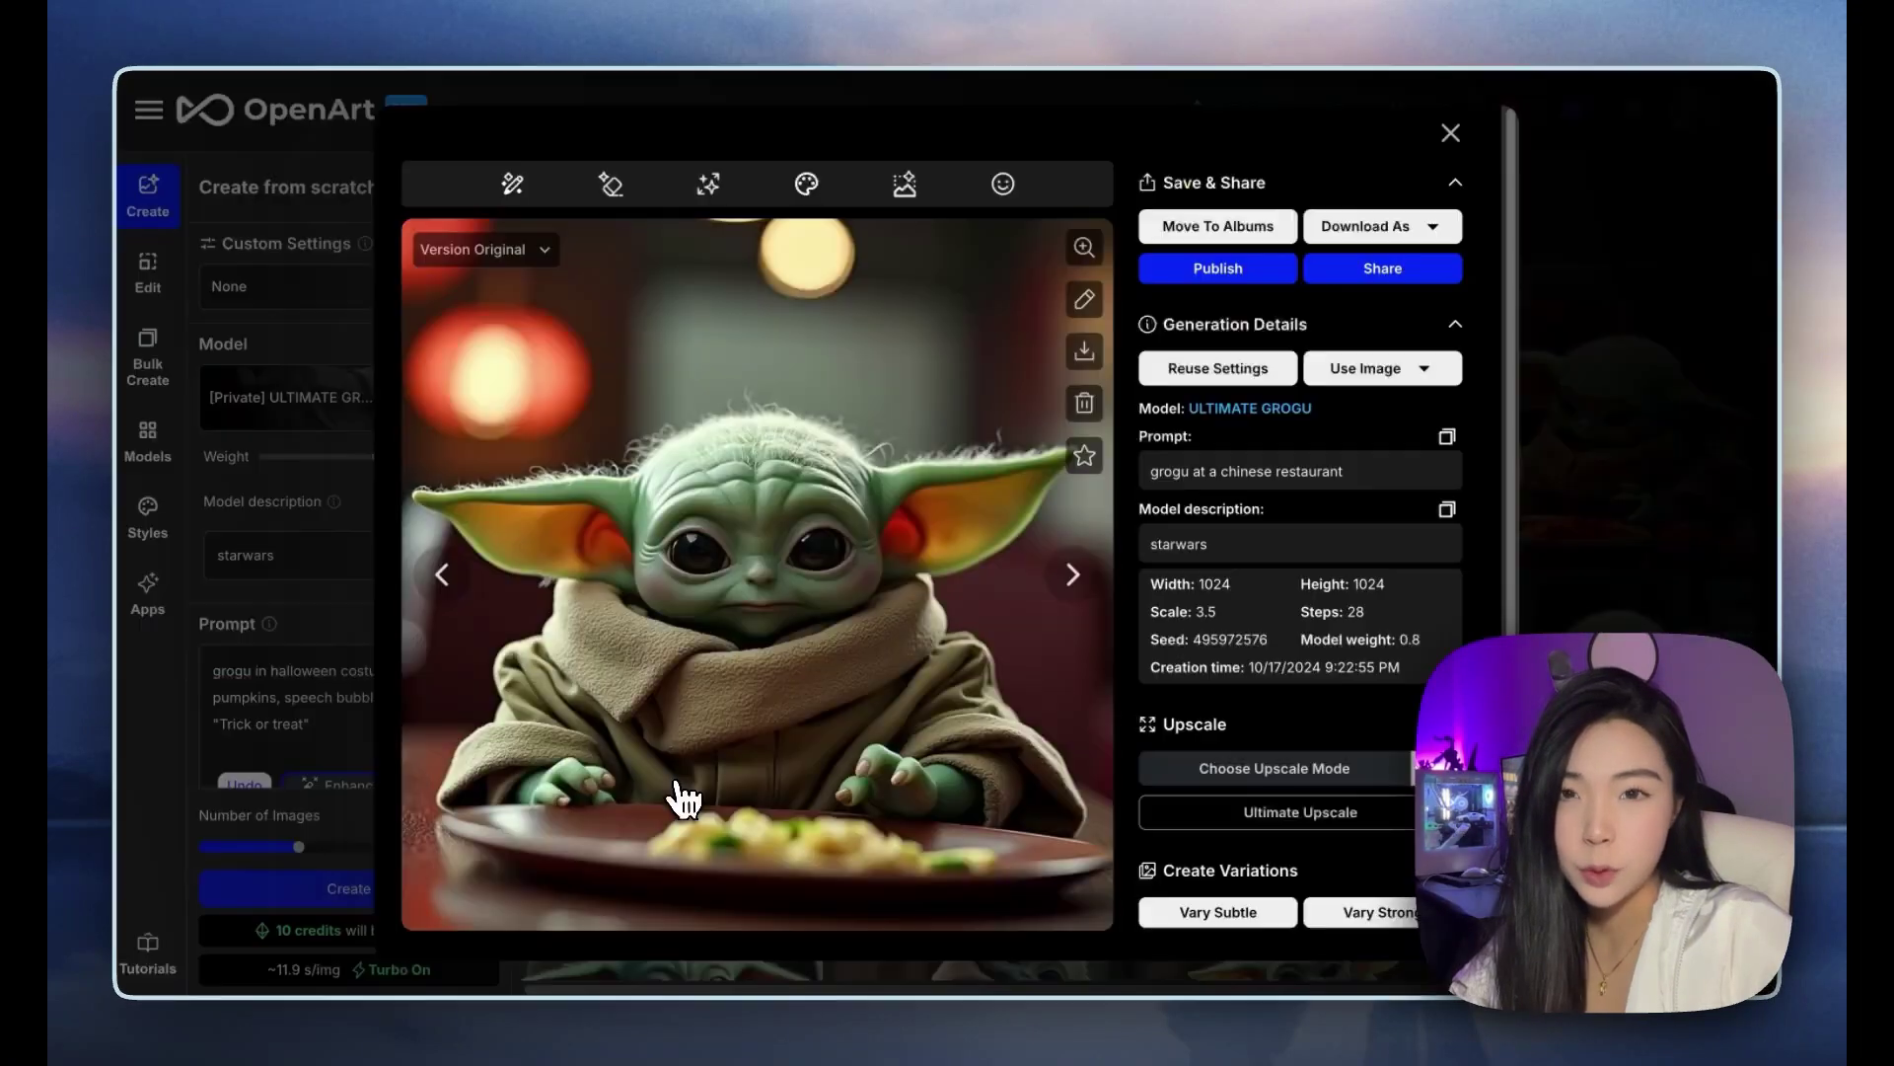
click(1653, 435)
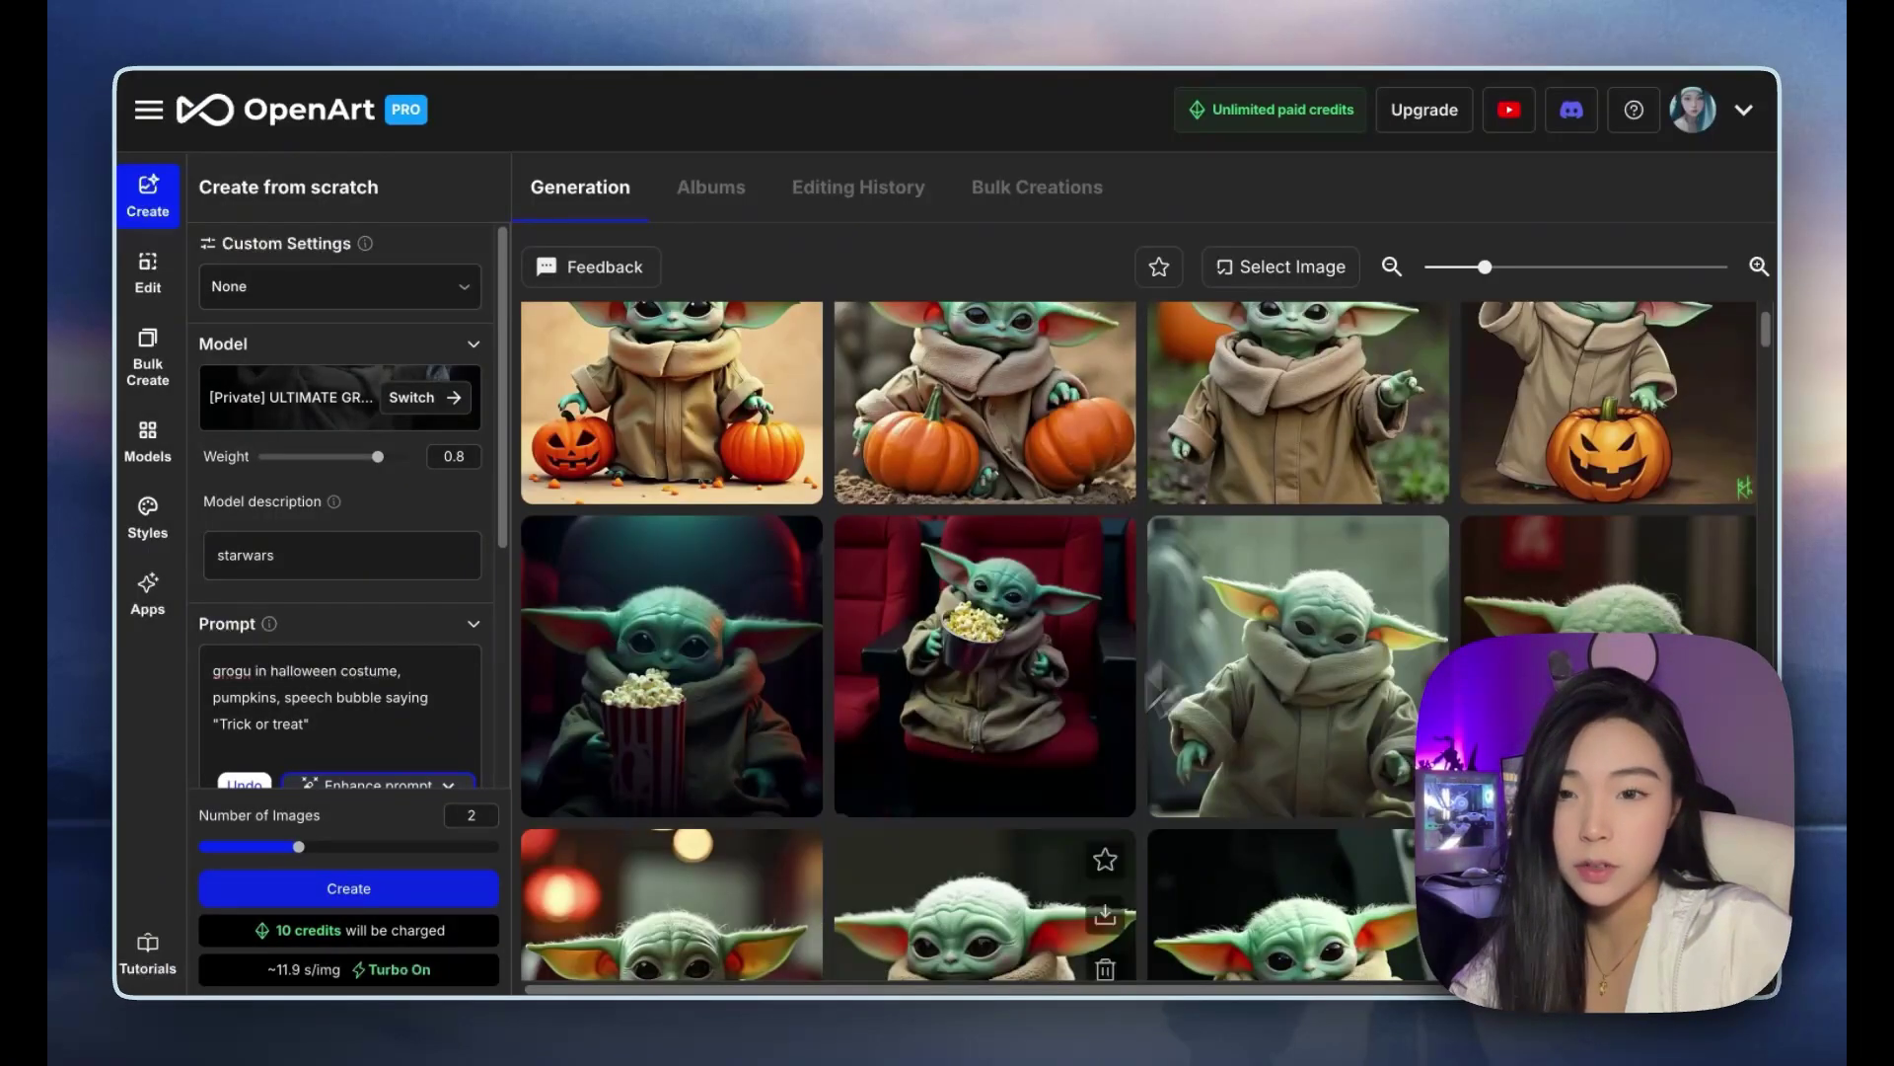
click(663, 680)
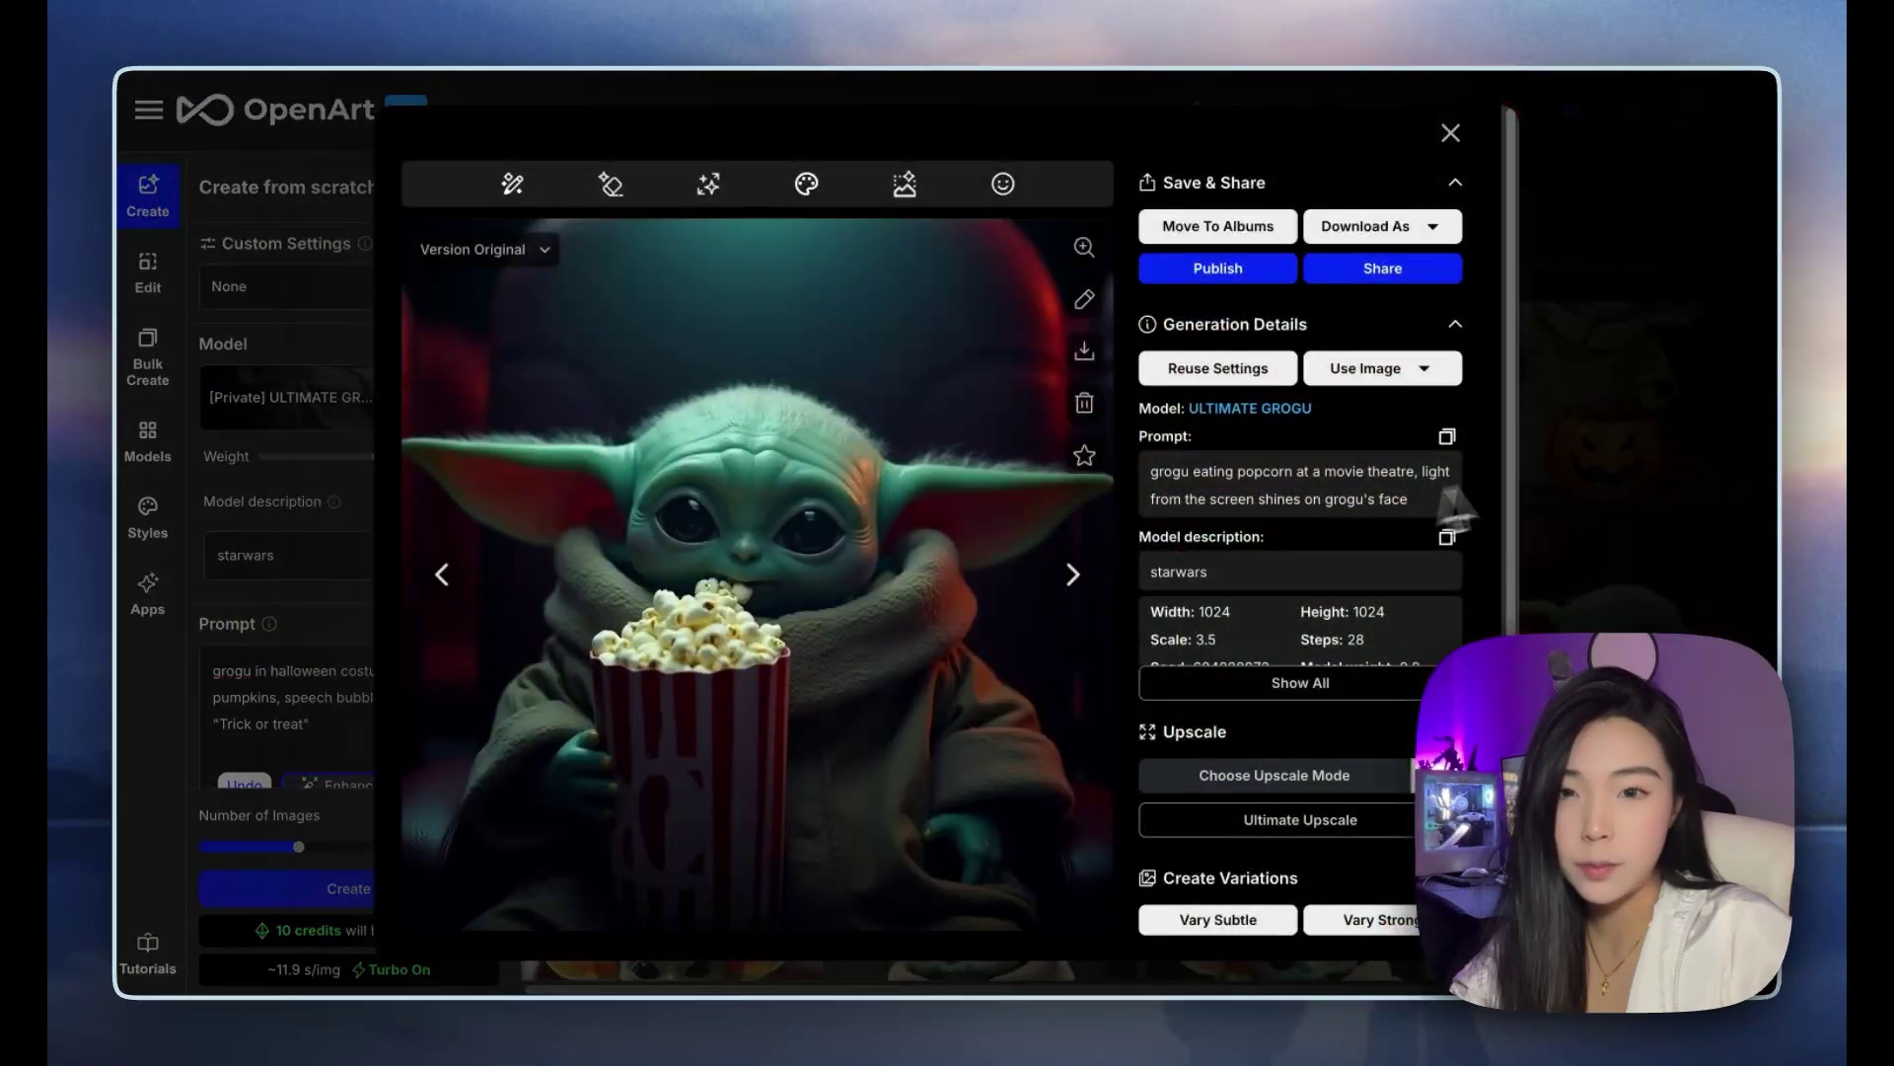
click(1532, 493)
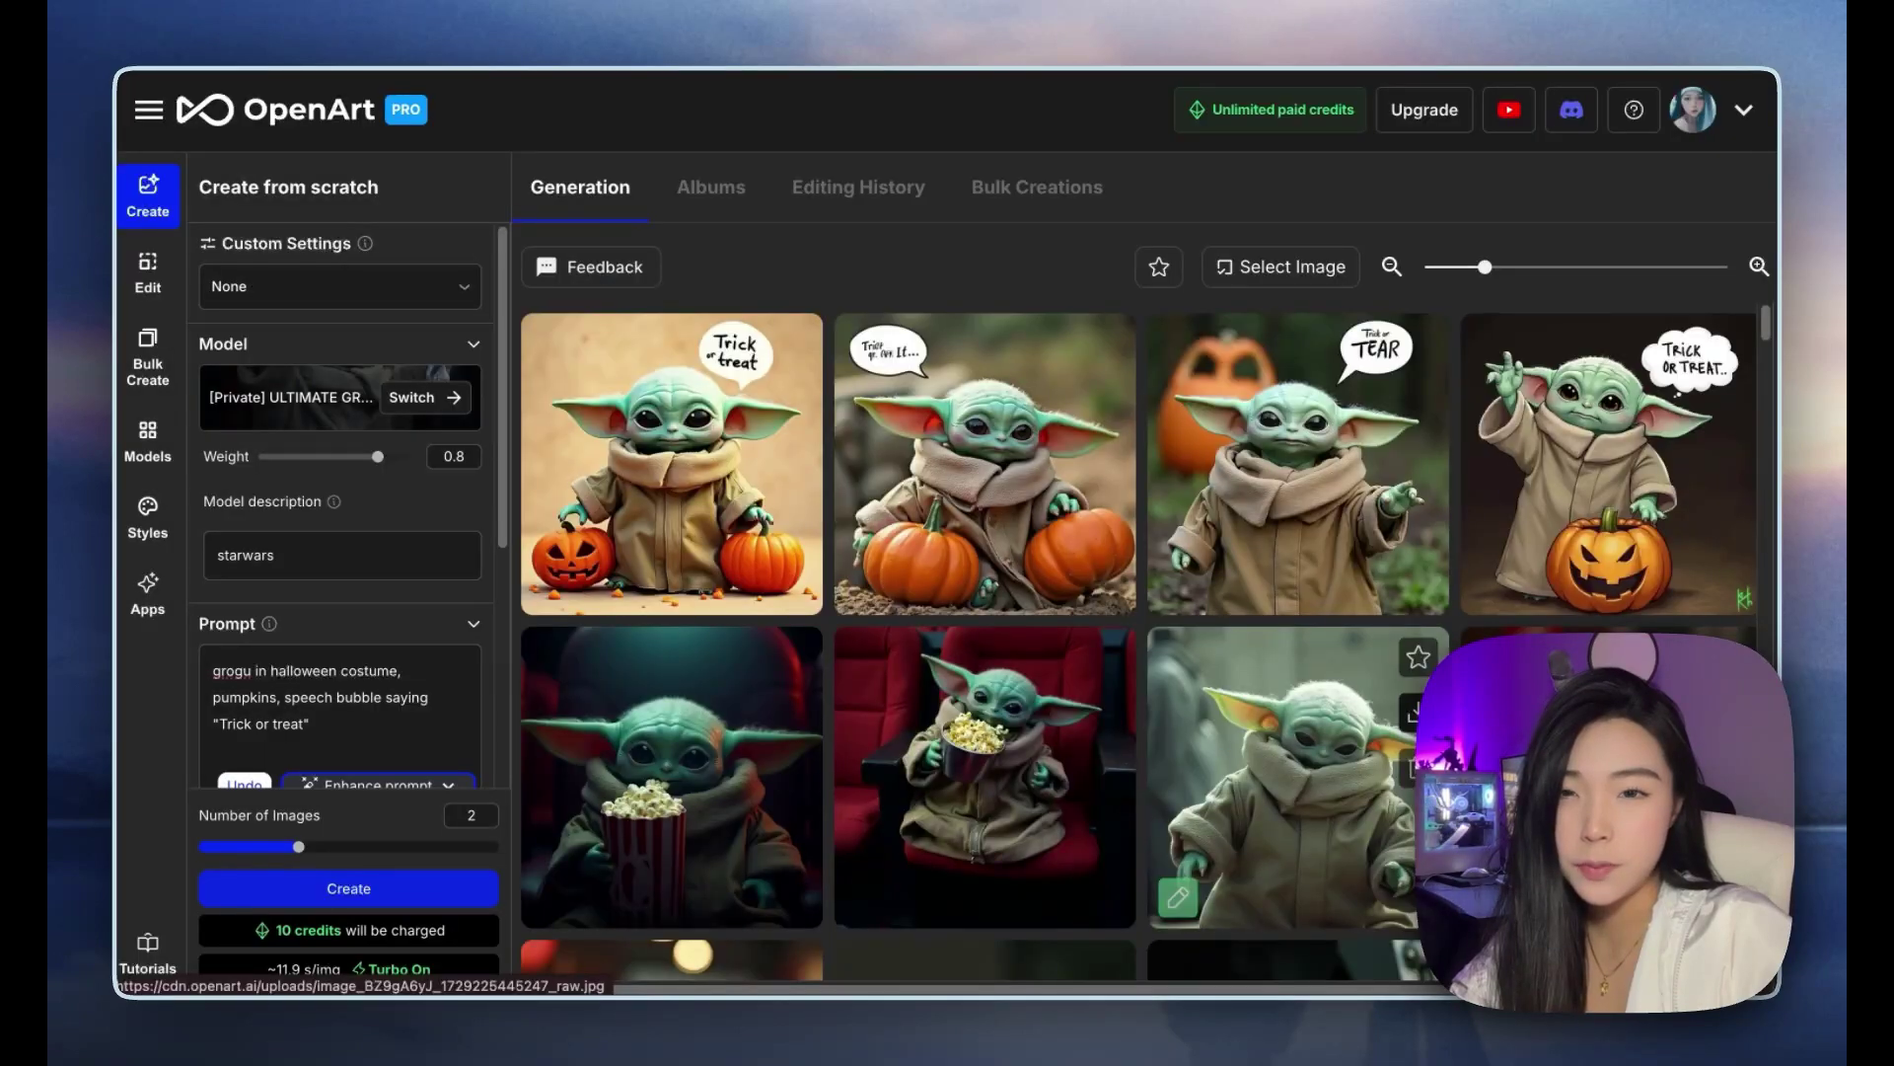
click(1598, 466)
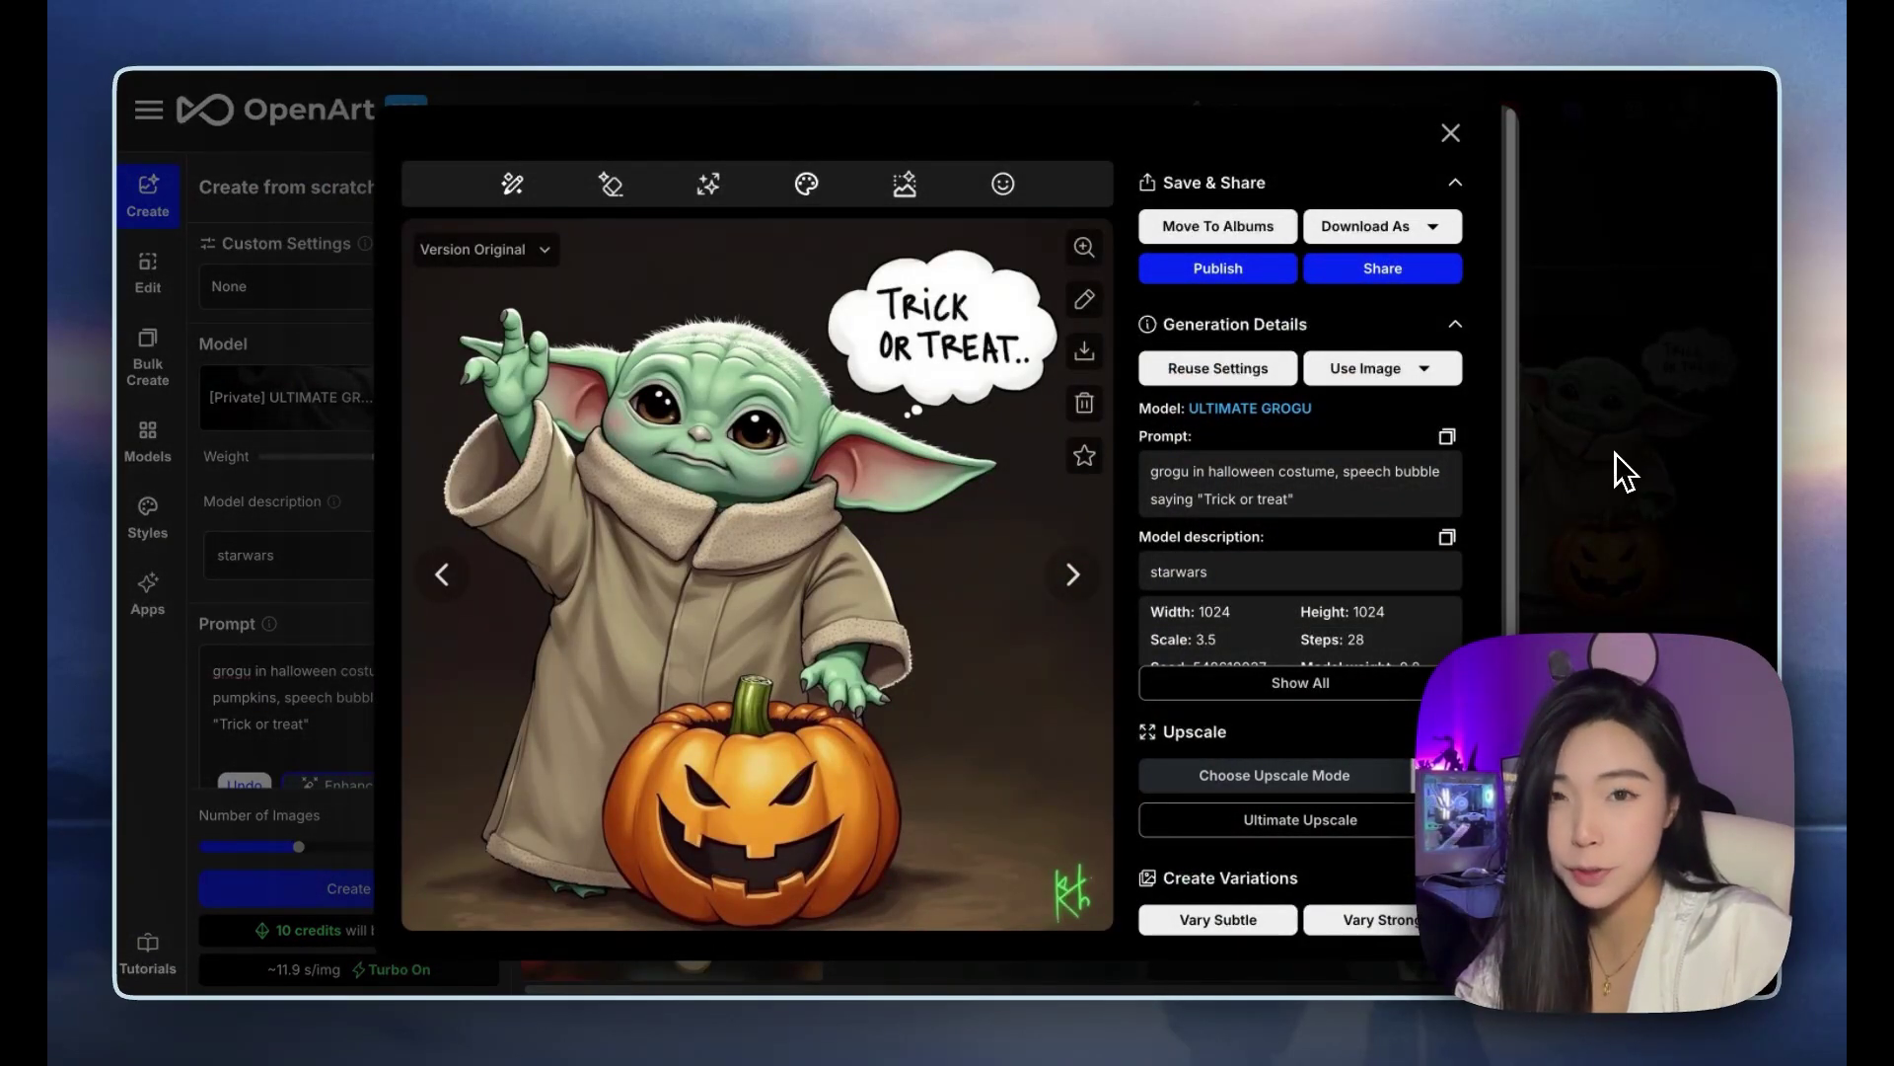
click(1614, 452)
click(692, 437)
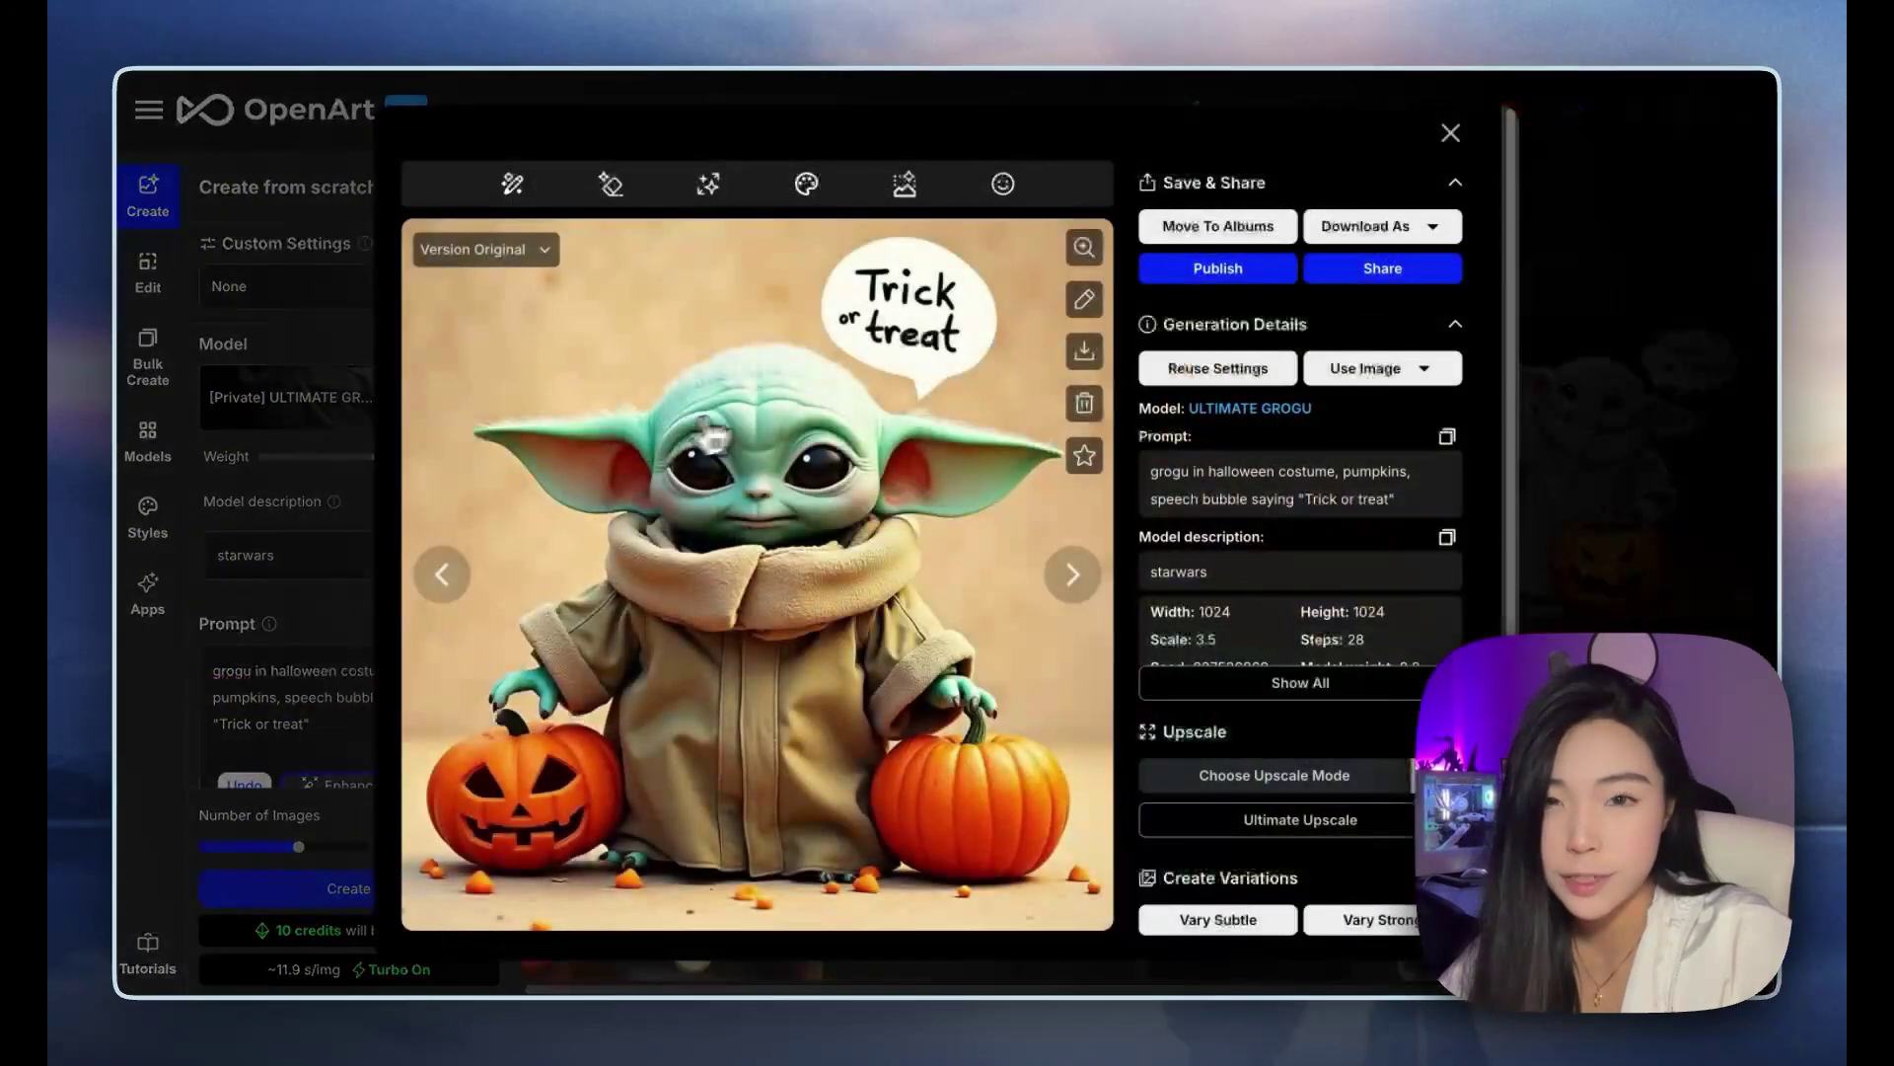
click(1669, 395)
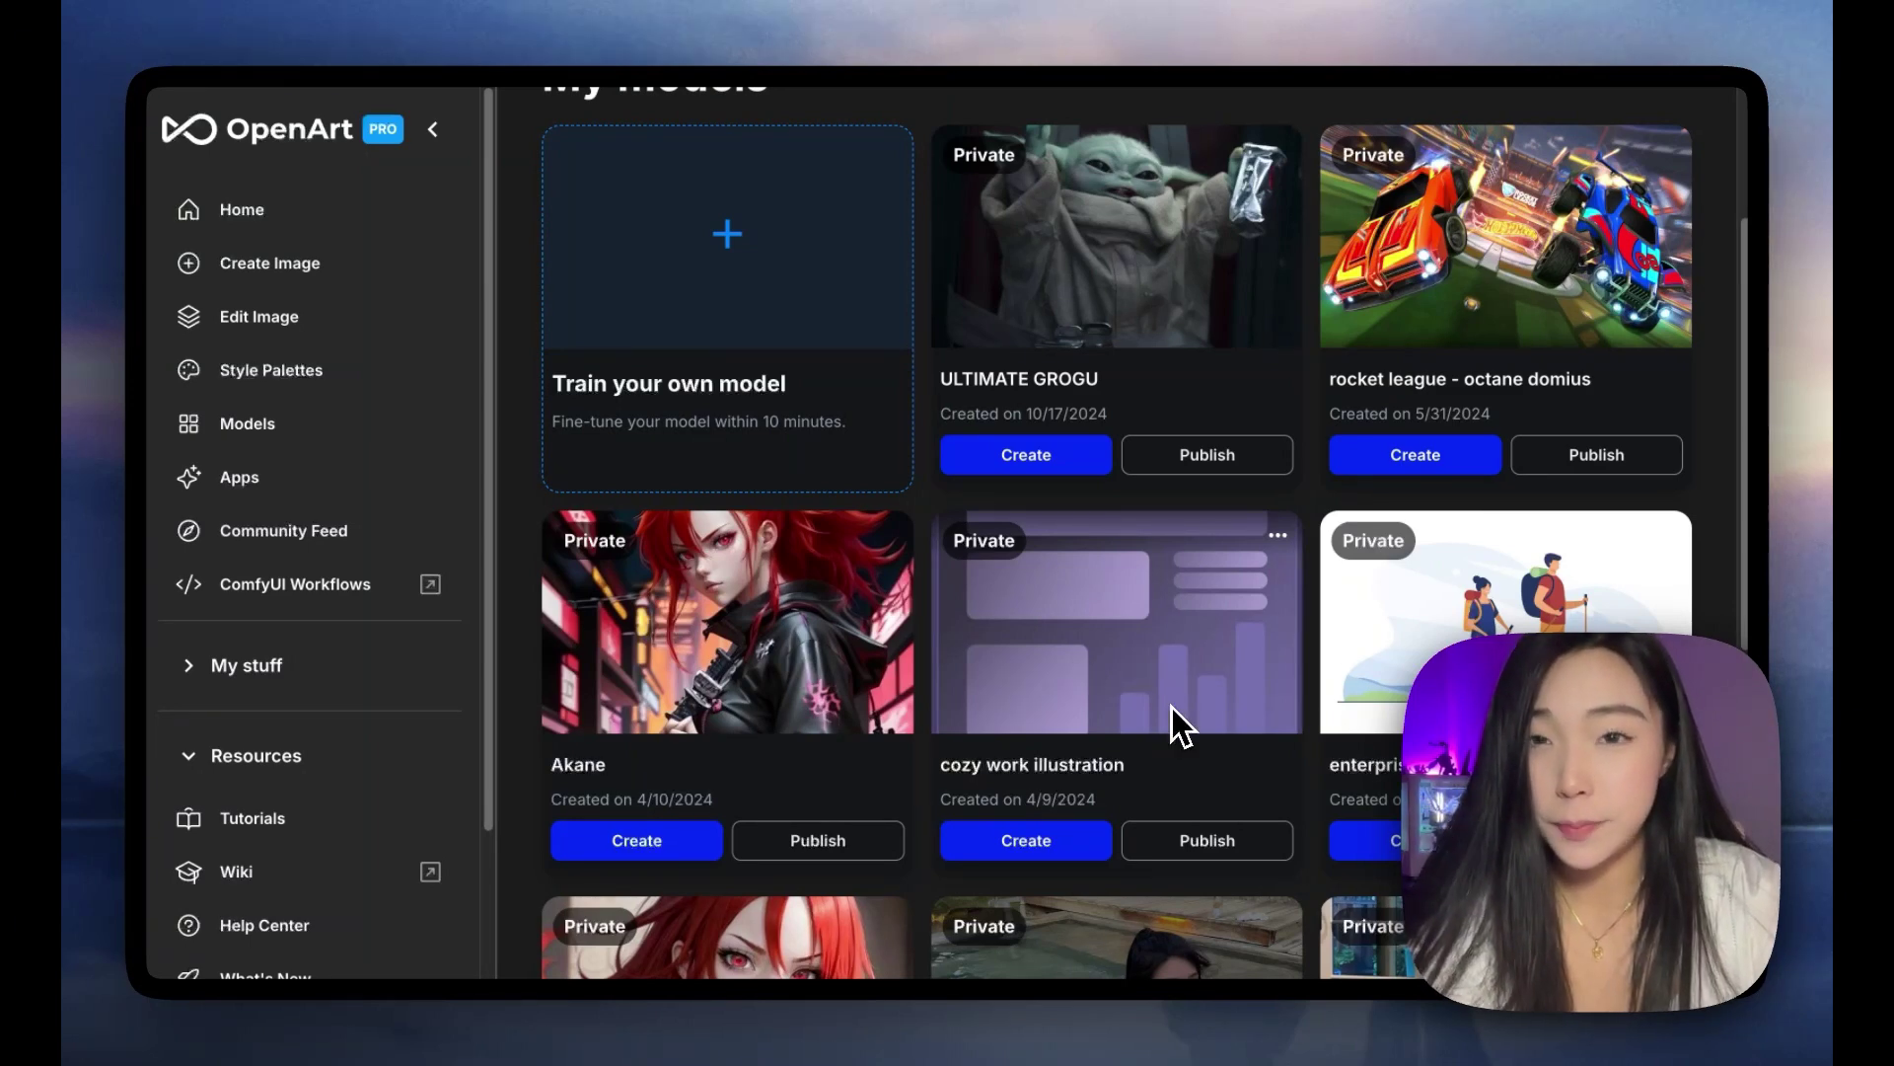
Step: Show the cozy work illustration model's training images and scroll through the grid
scroll(1172, 708, up, 1)
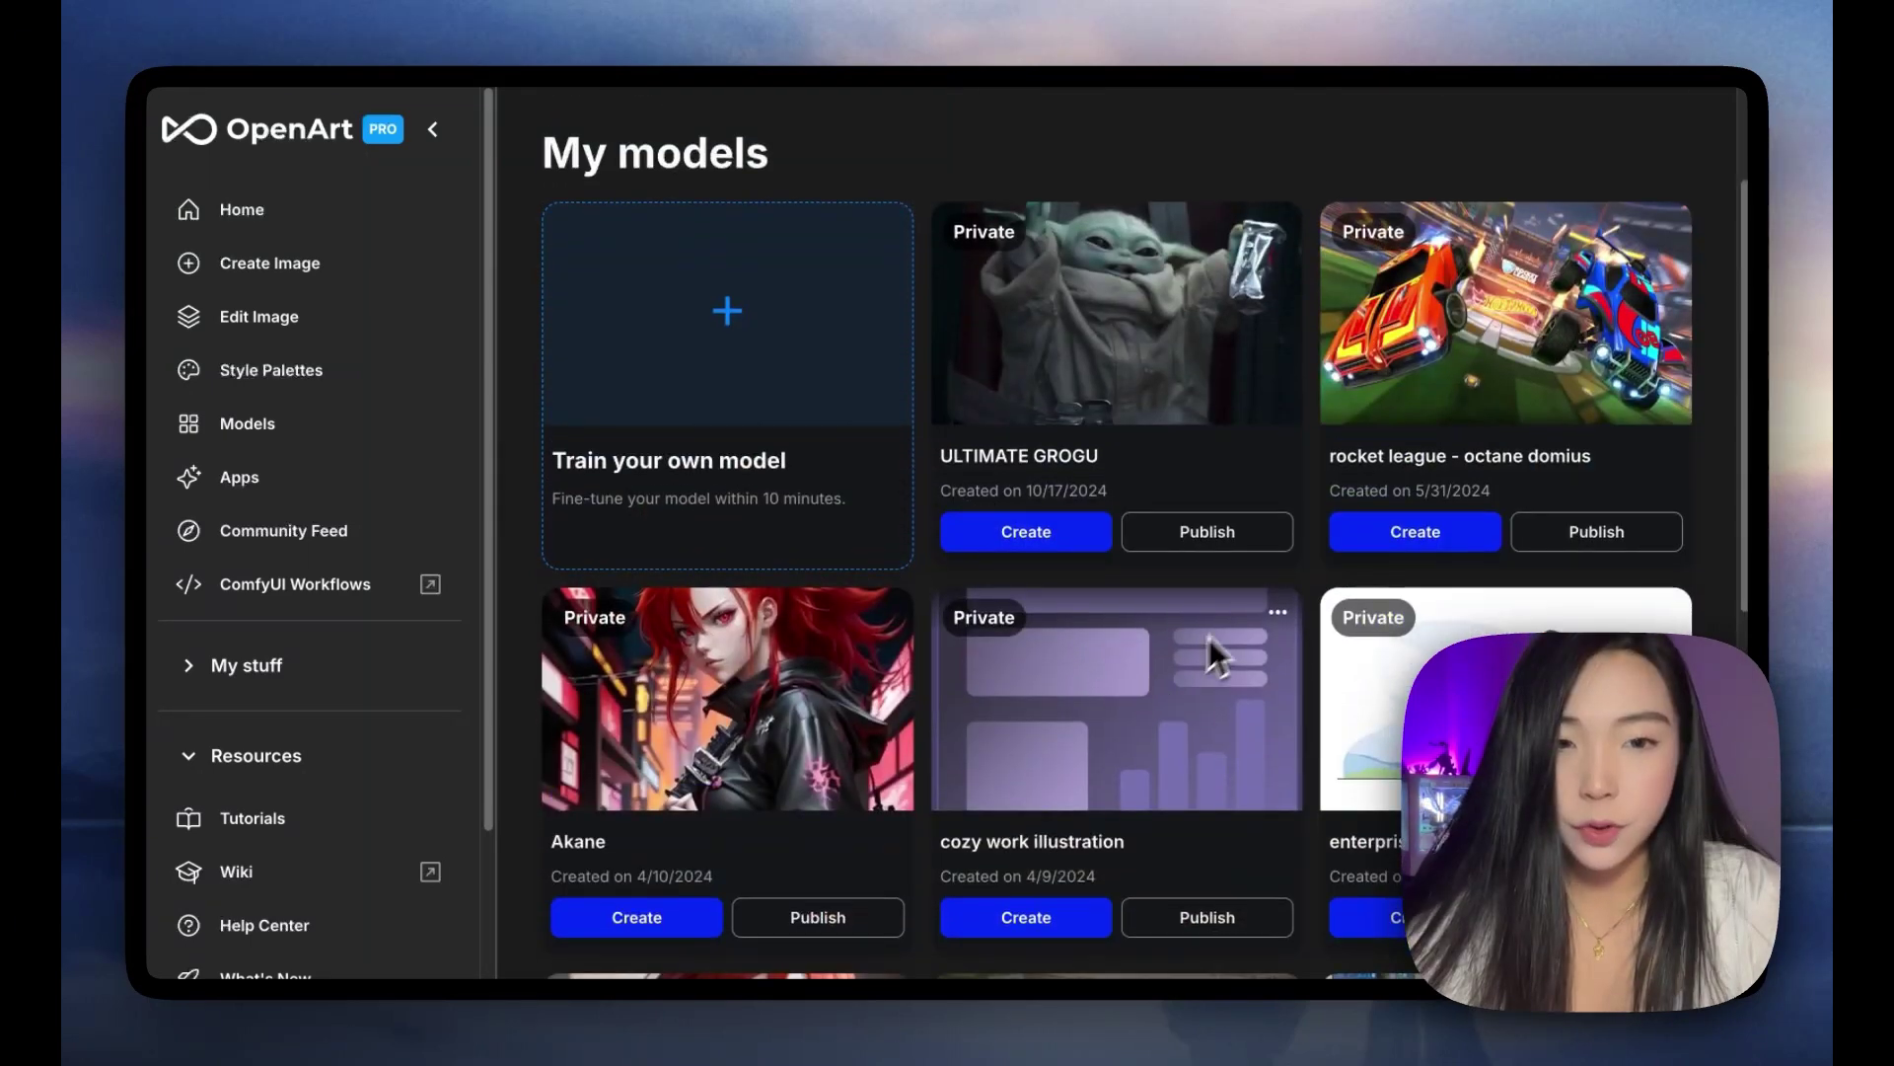
click(1275, 618)
click(1317, 658)
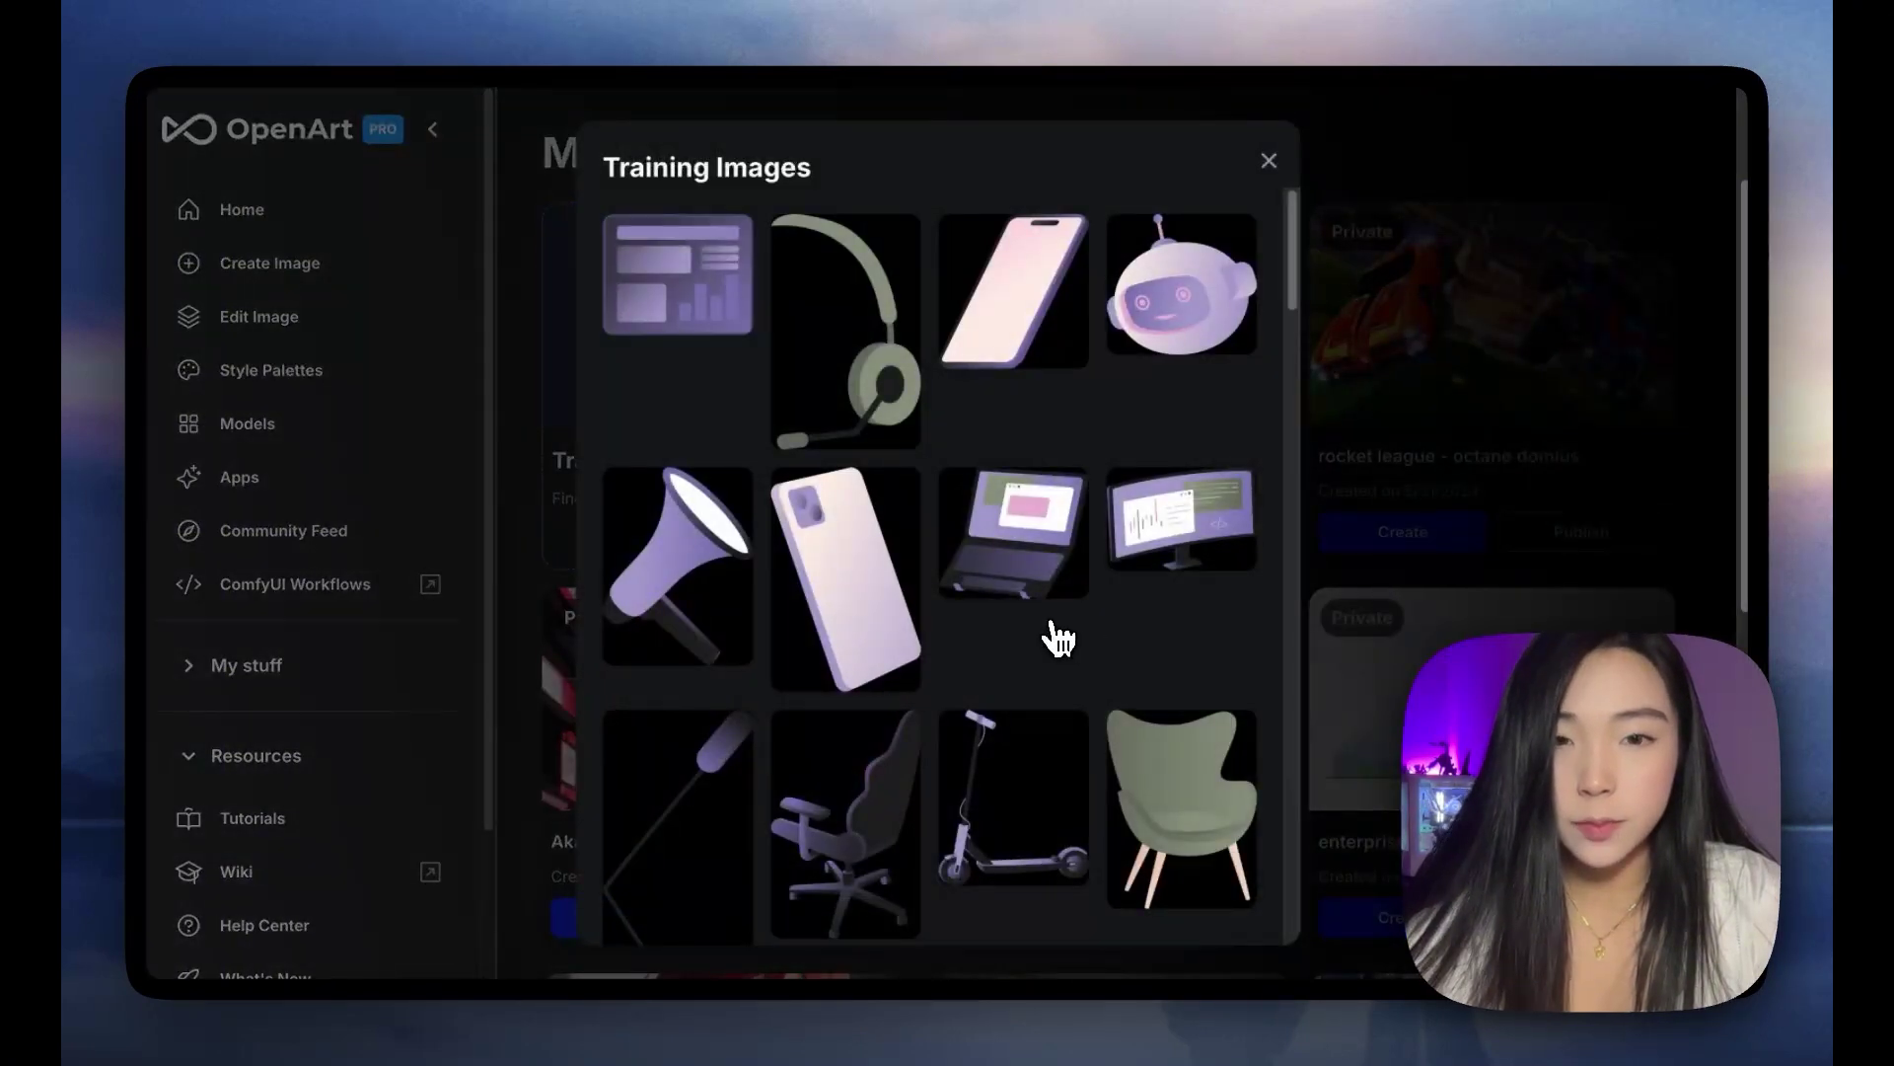
scroll(1058, 636, down, 5)
scroll(1058, 637, down, 10)
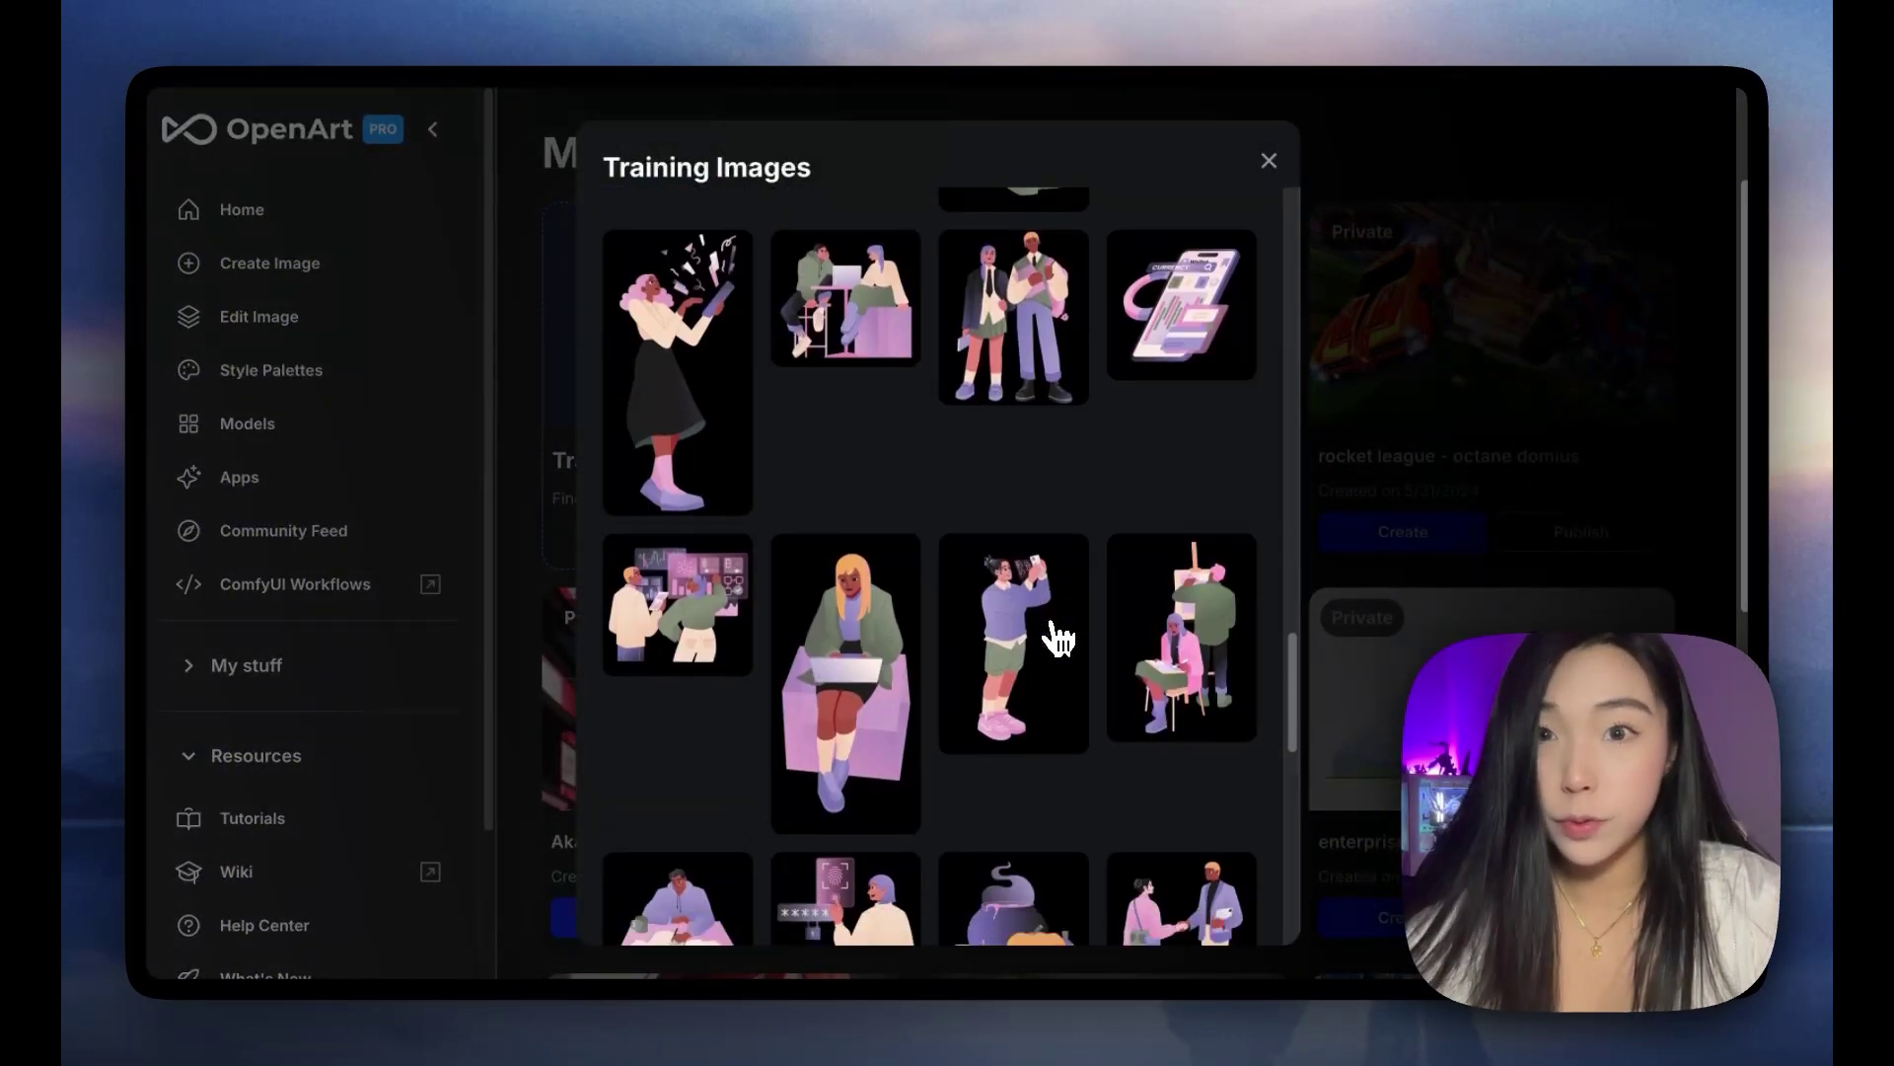
scroll(1059, 636, down, 6)
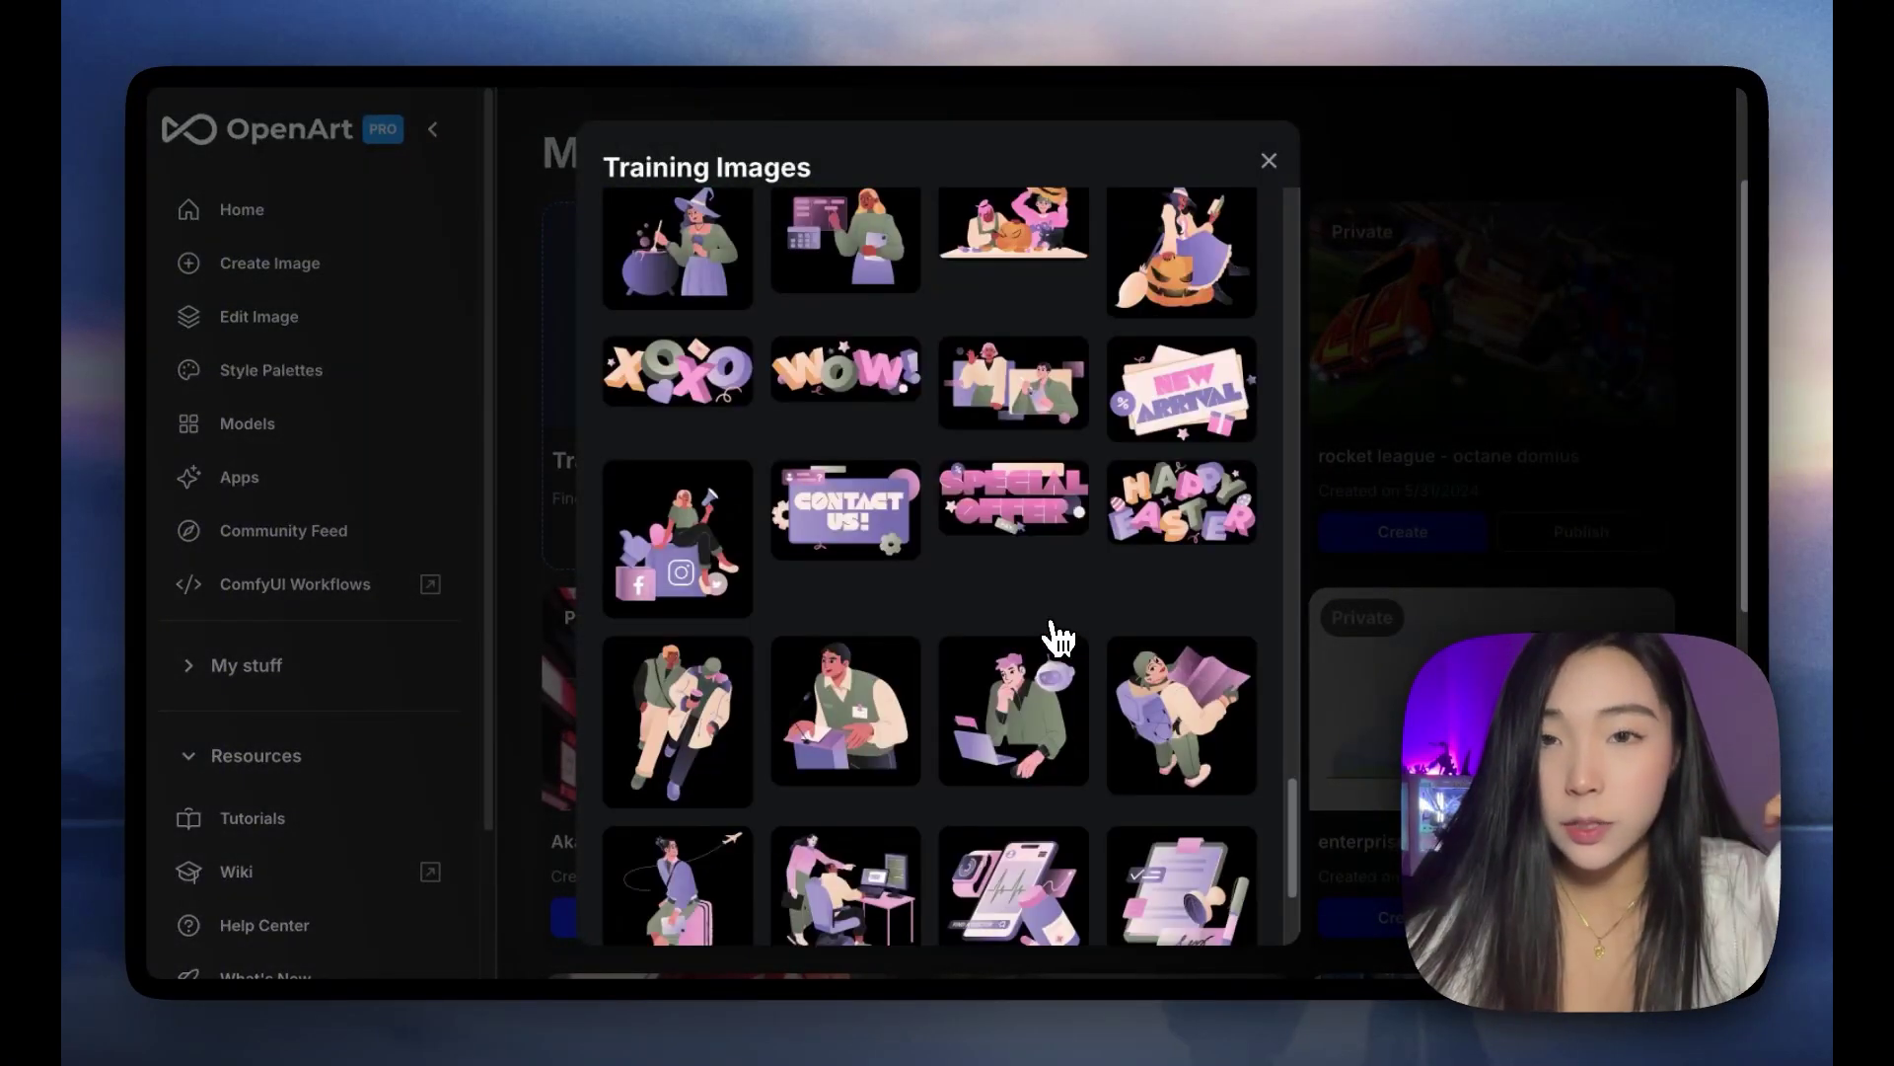
scroll(1058, 637, up, 4)
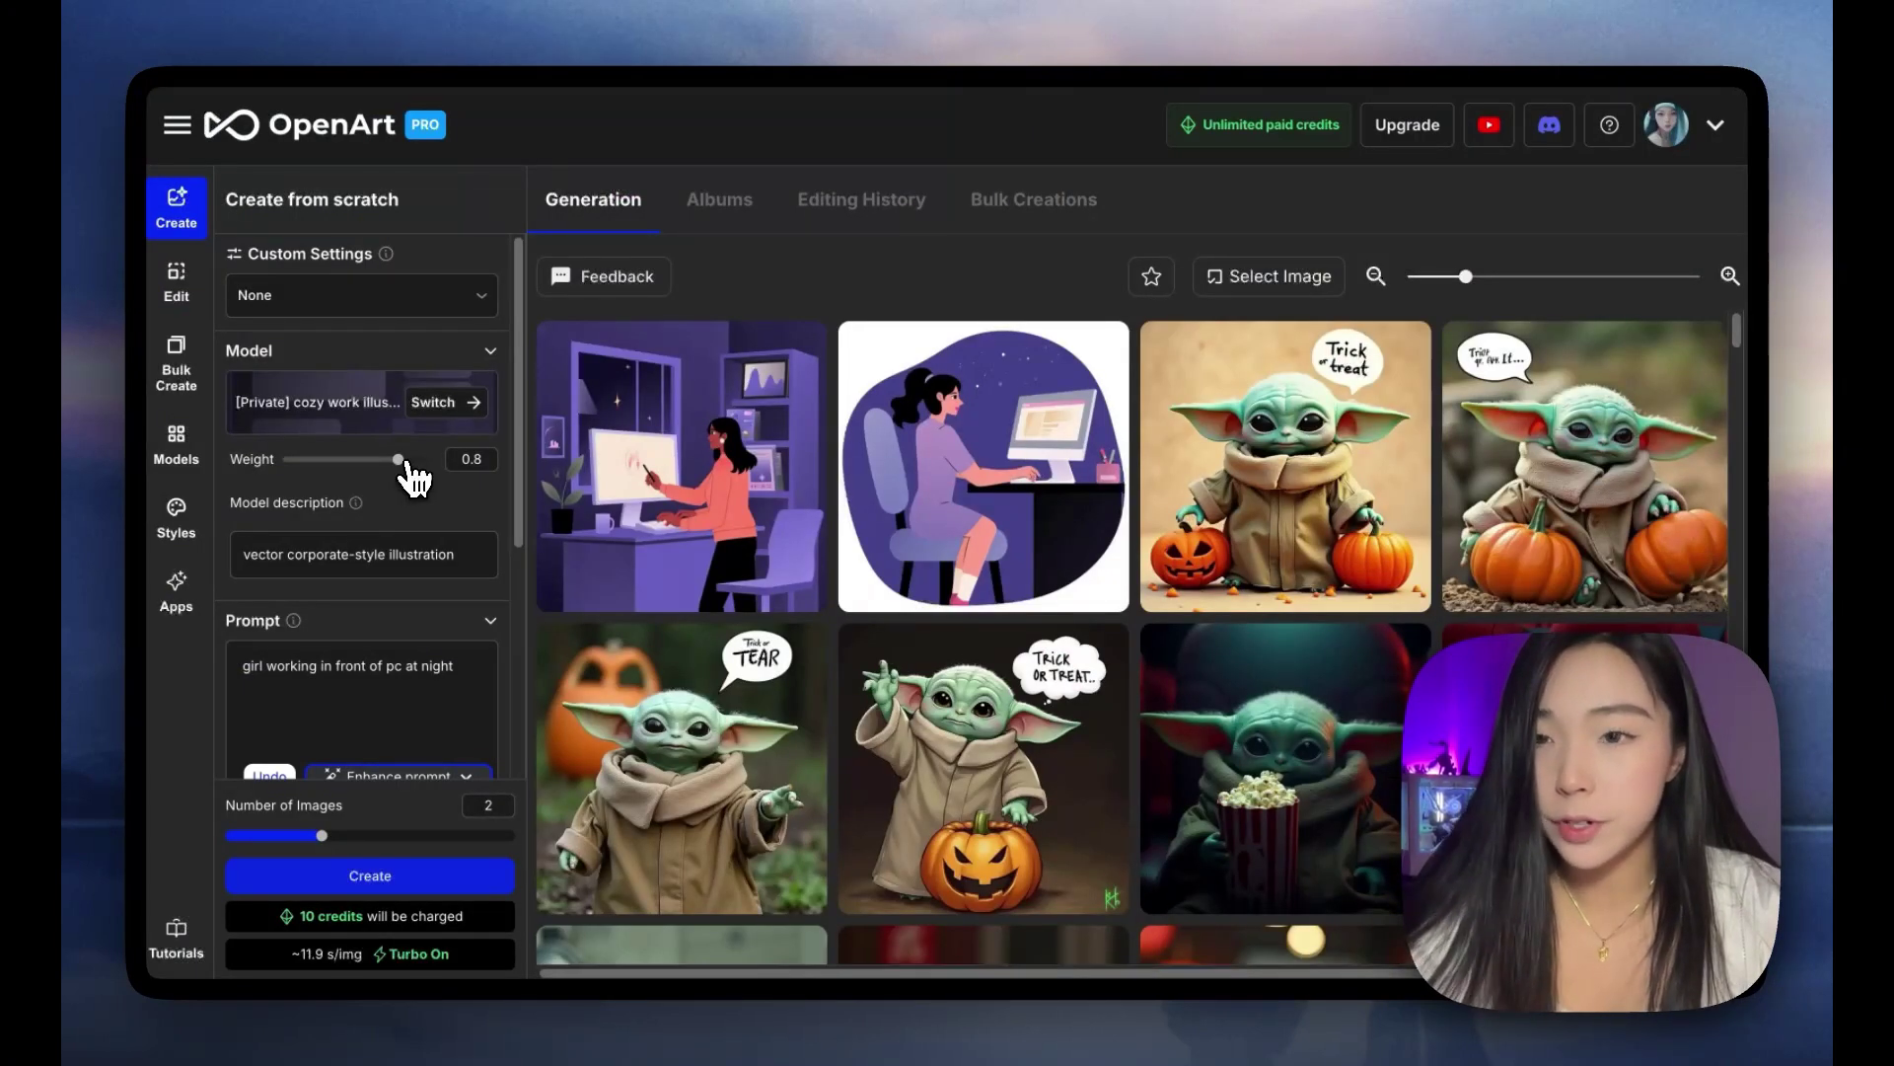
Step: Generate girl-at-PC images with the cozy work model weight at 0 and review them
drag(407, 462, 289, 463)
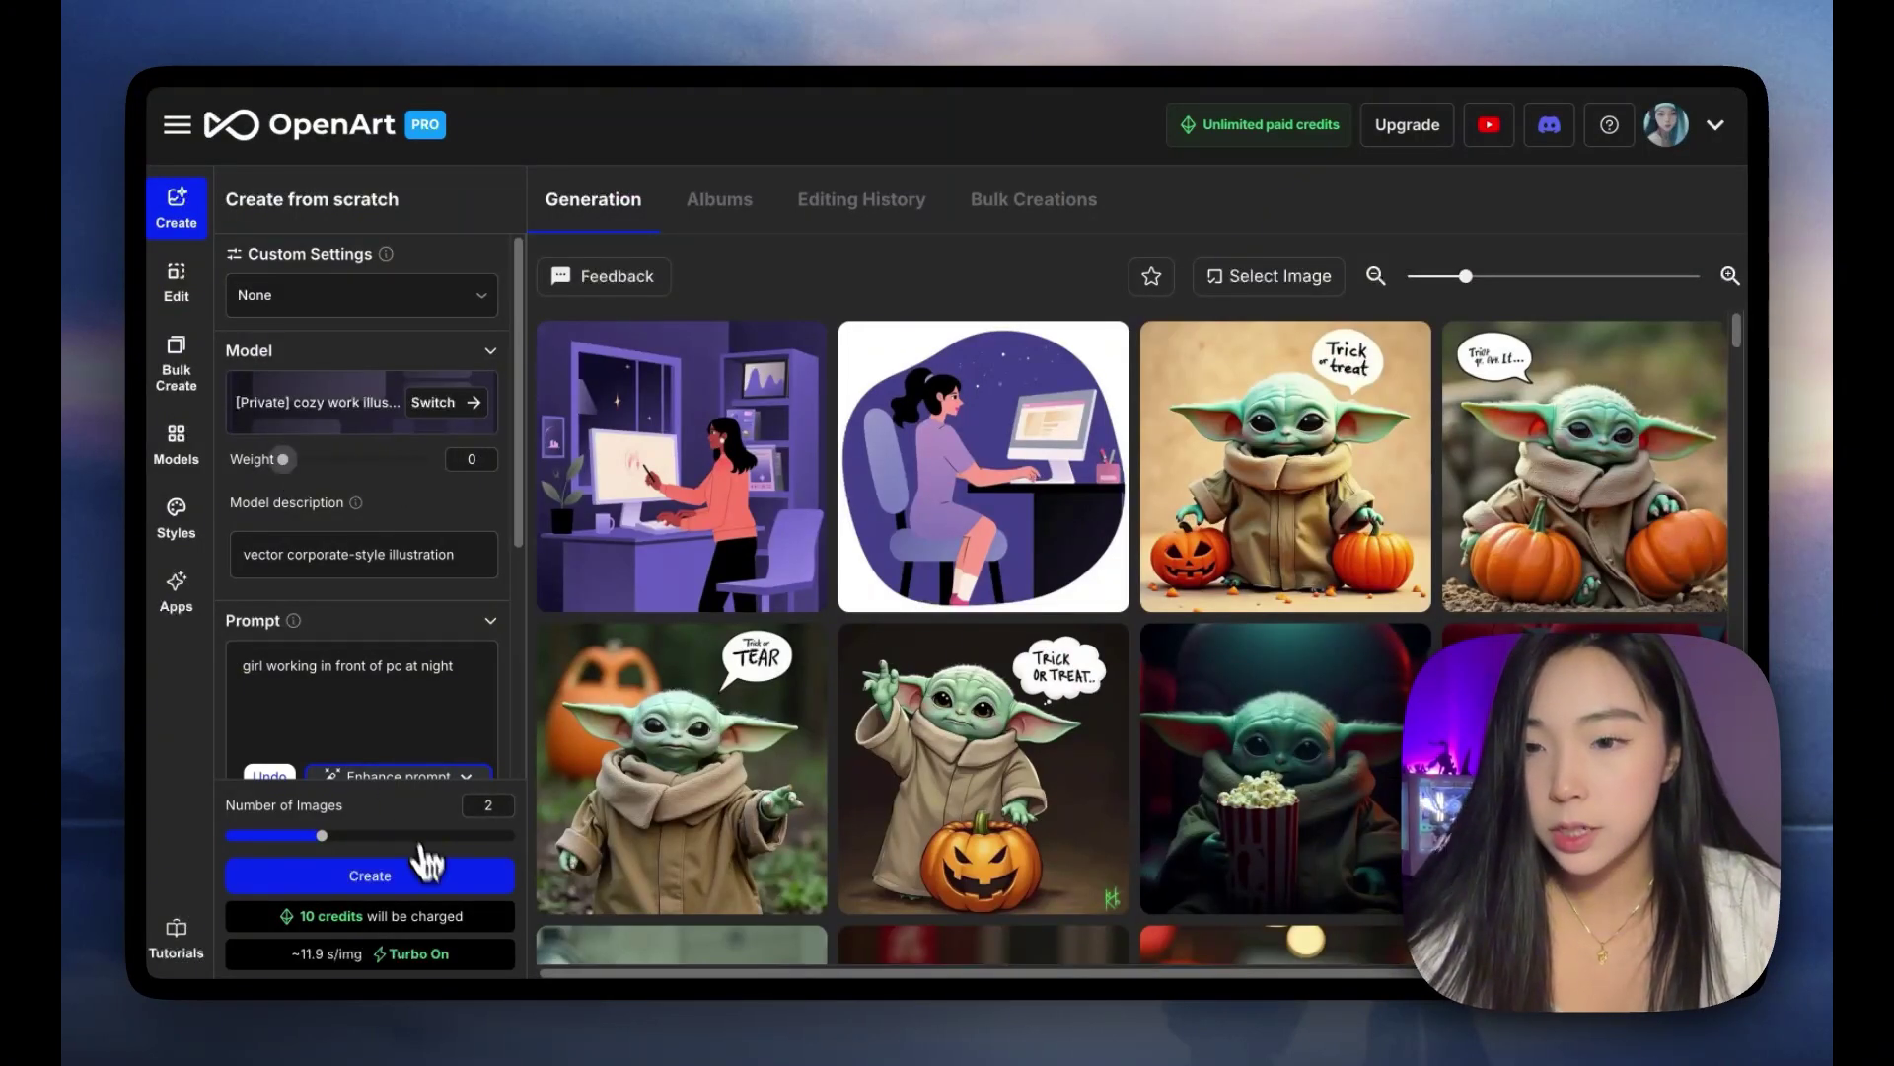
click(432, 880)
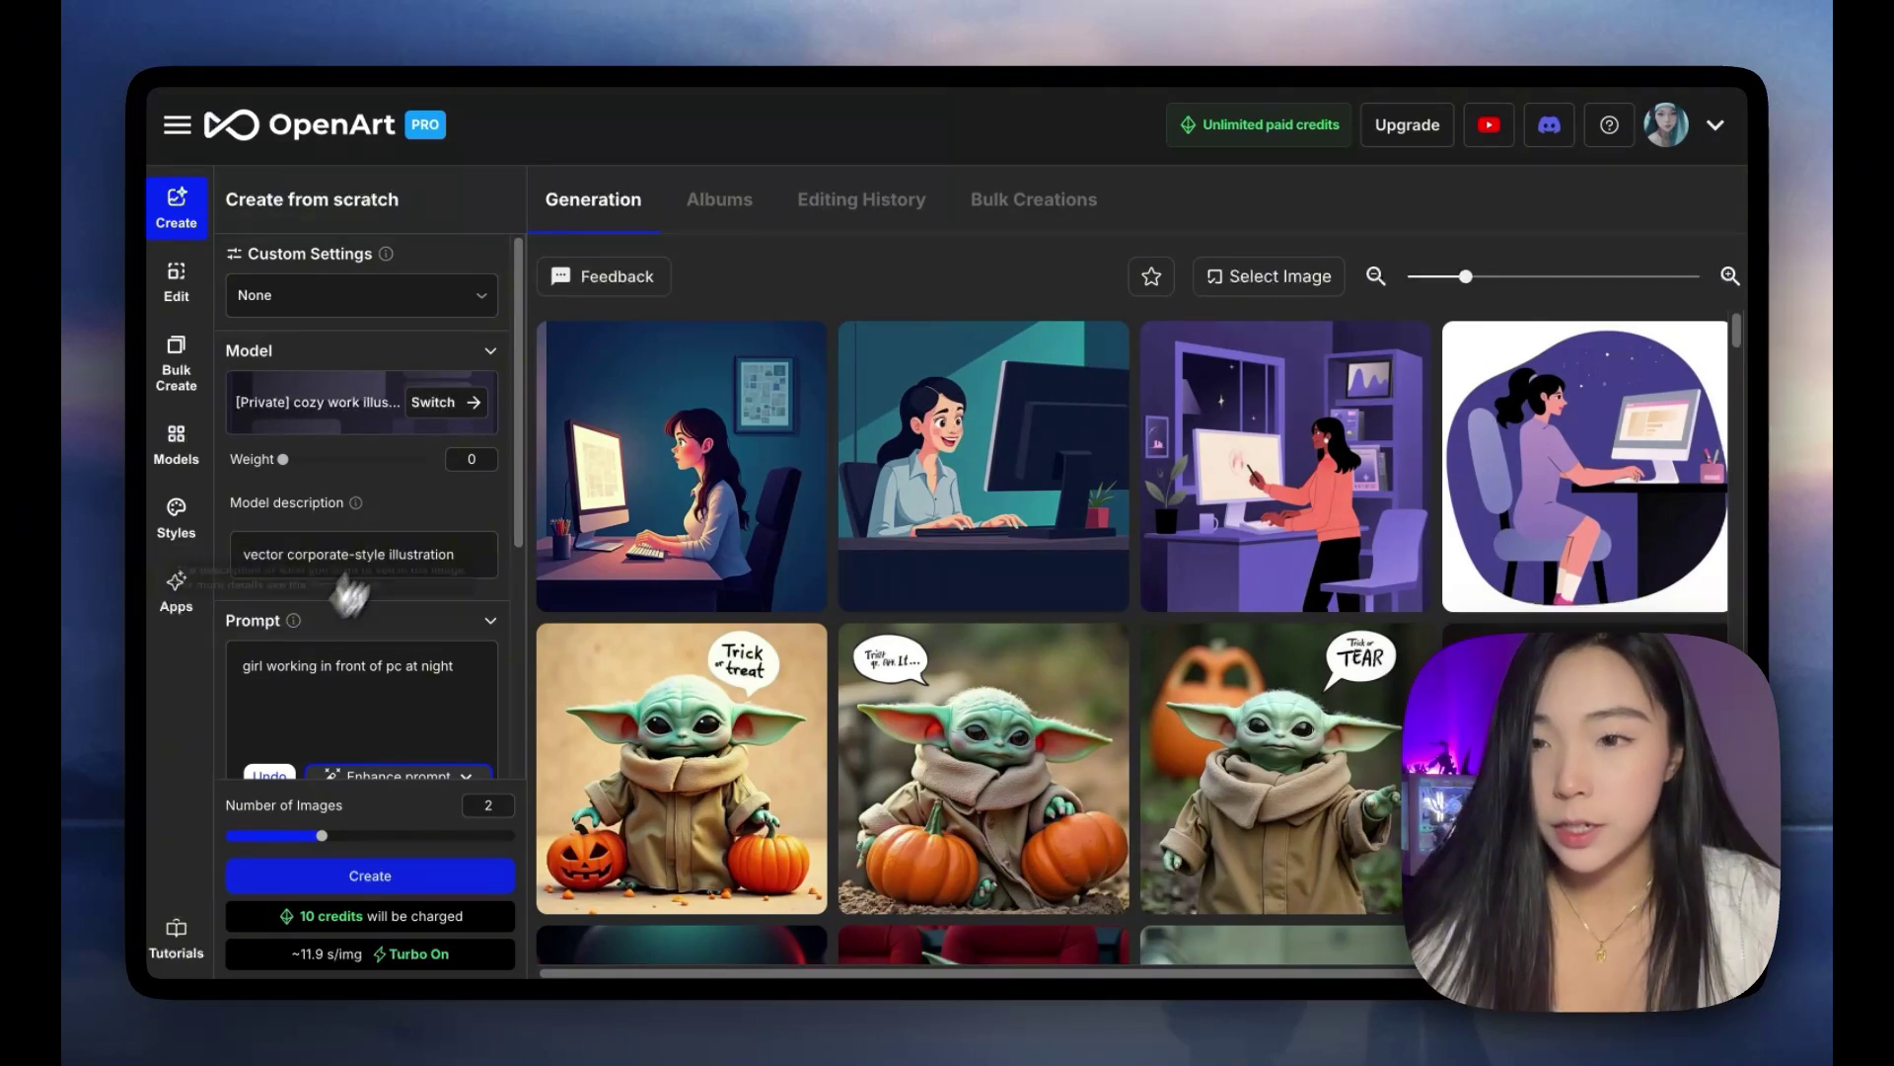
click(694, 446)
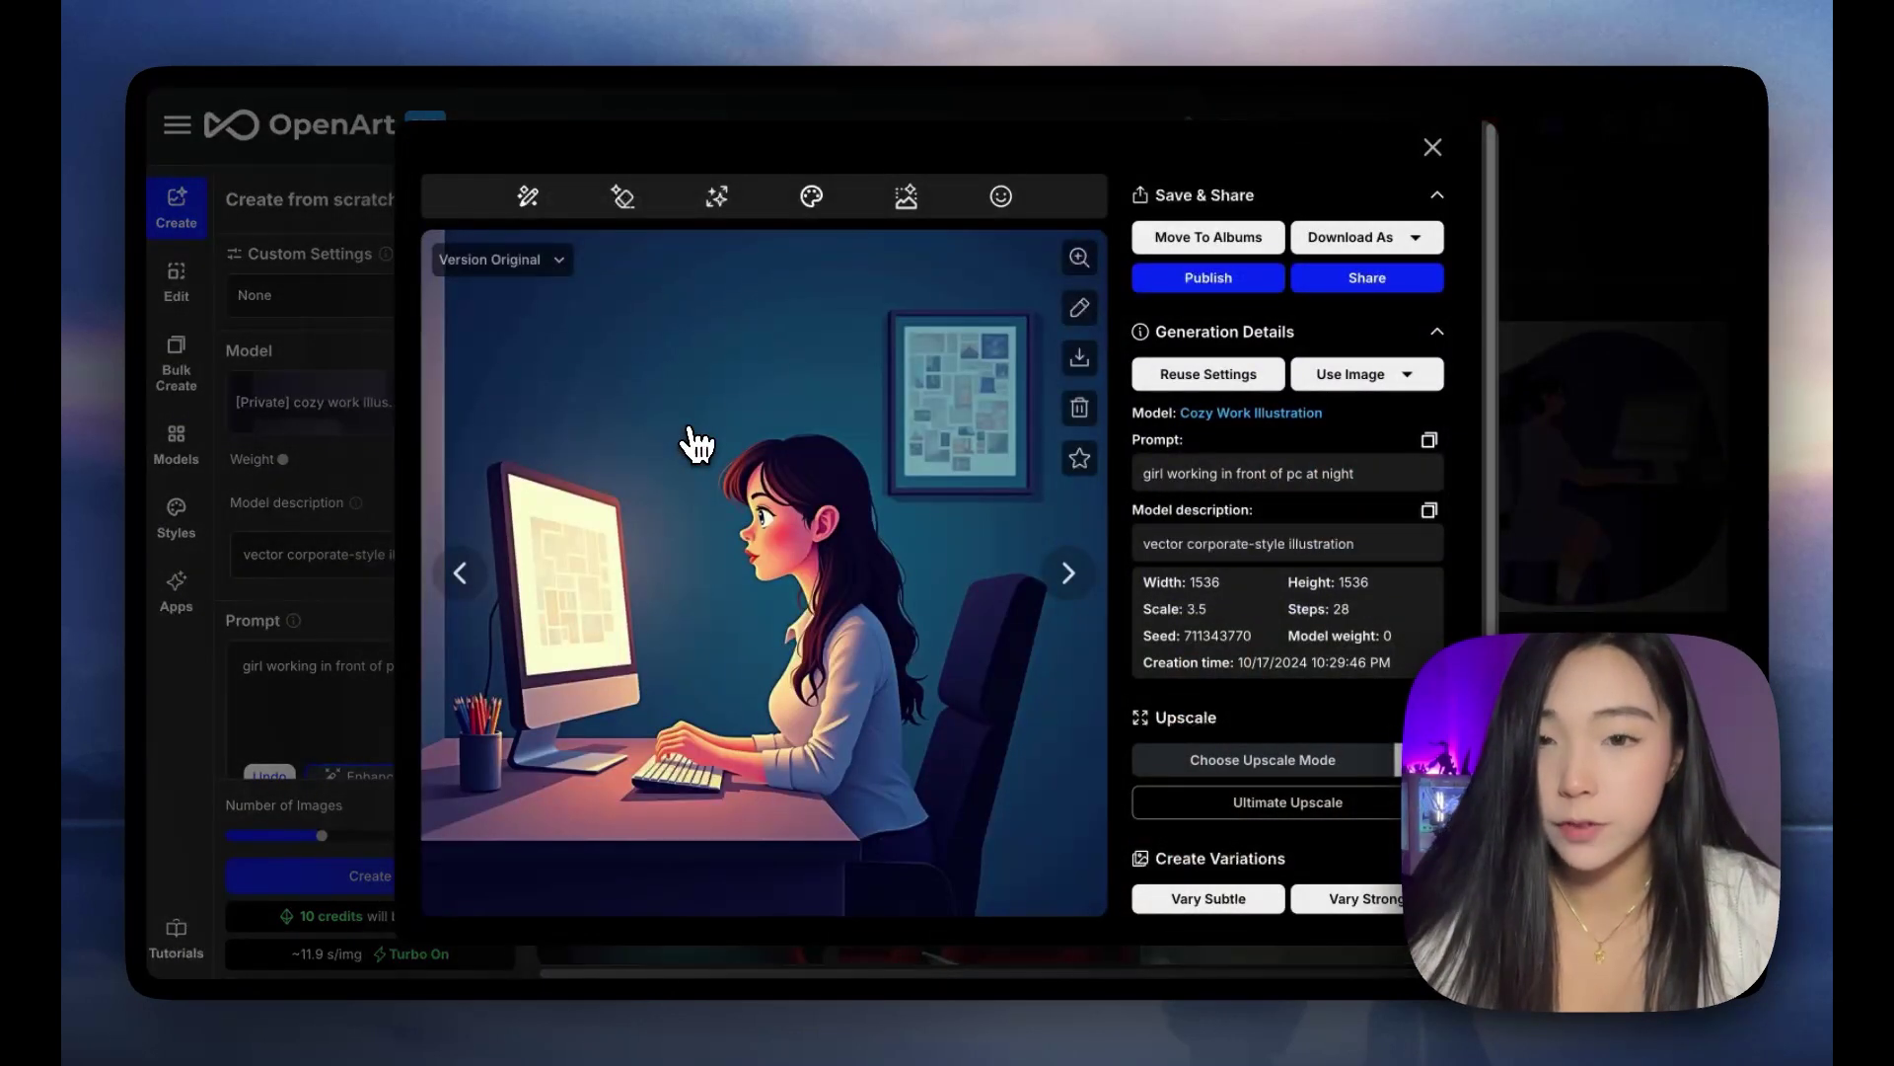
key(Right)
click(223, 524)
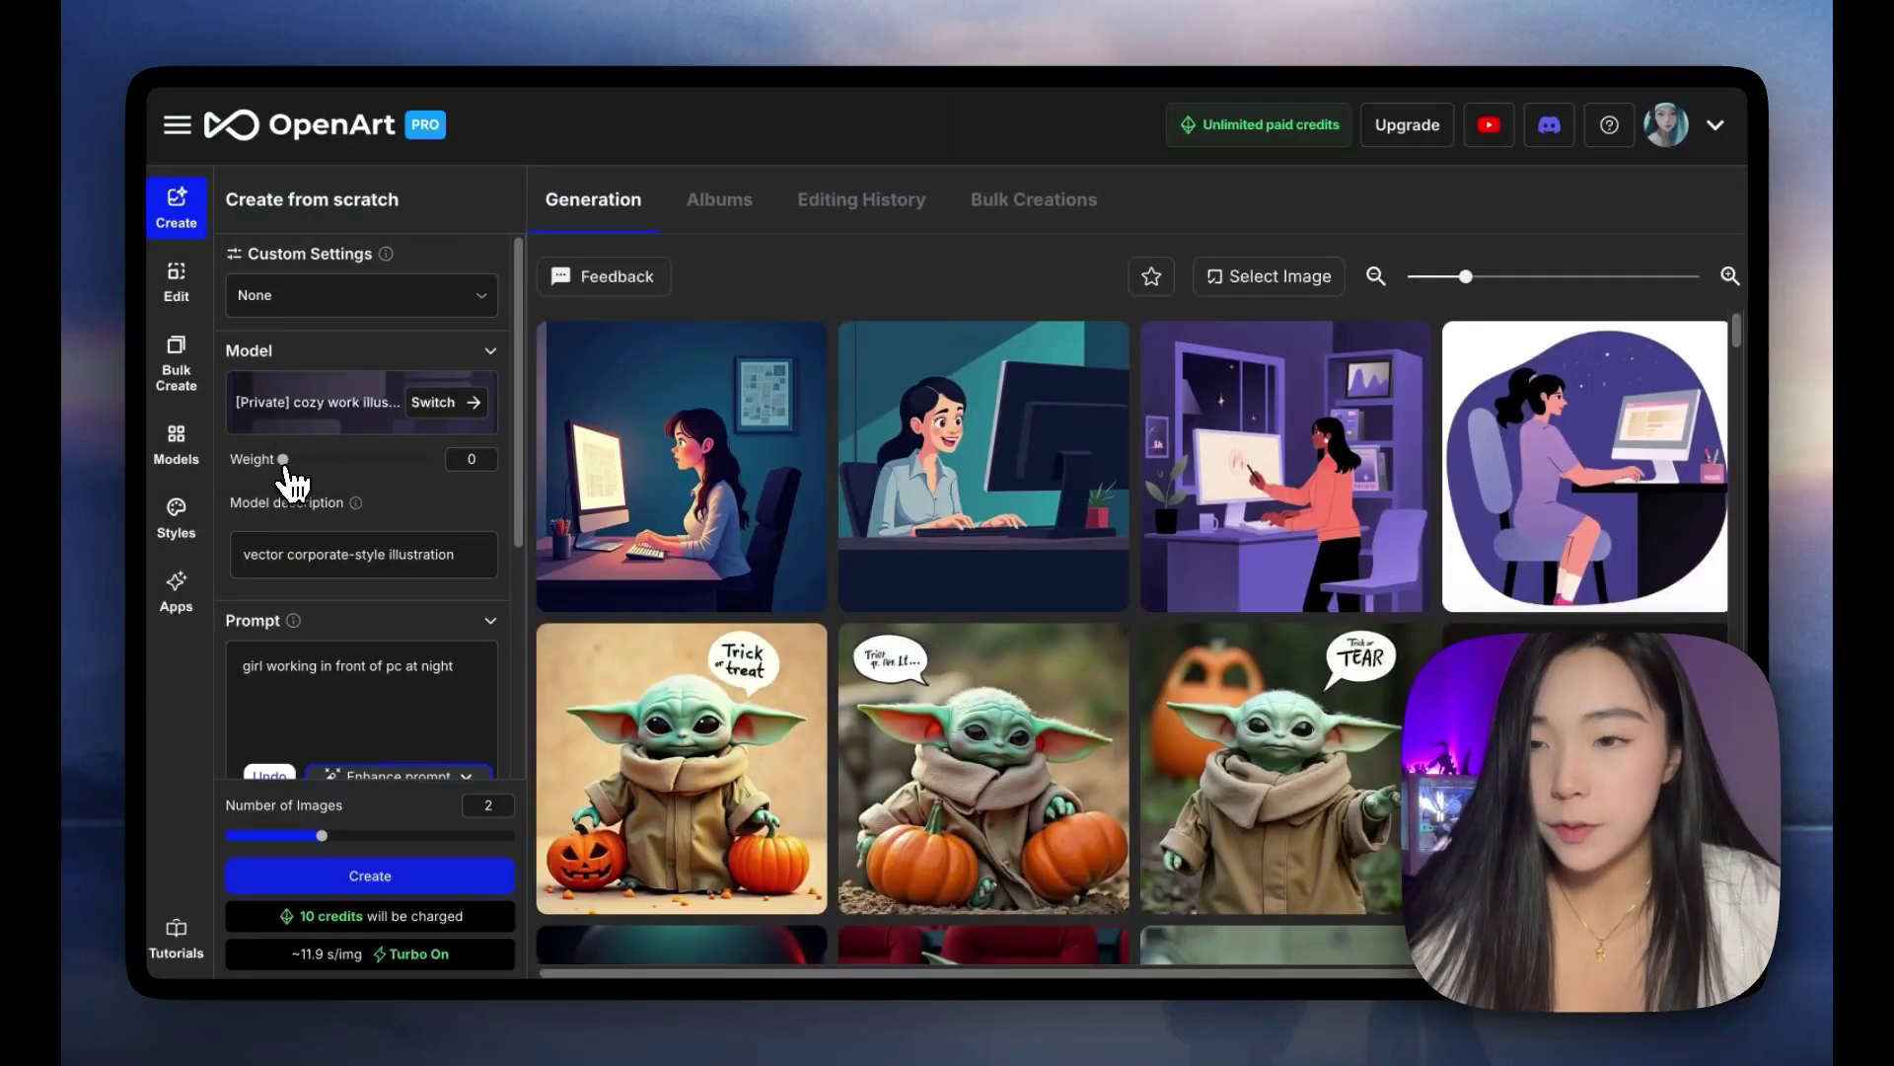
Step: Adjust the cozy work model weight to 1, then settle on 0.8
drag(285, 462, 433, 472)
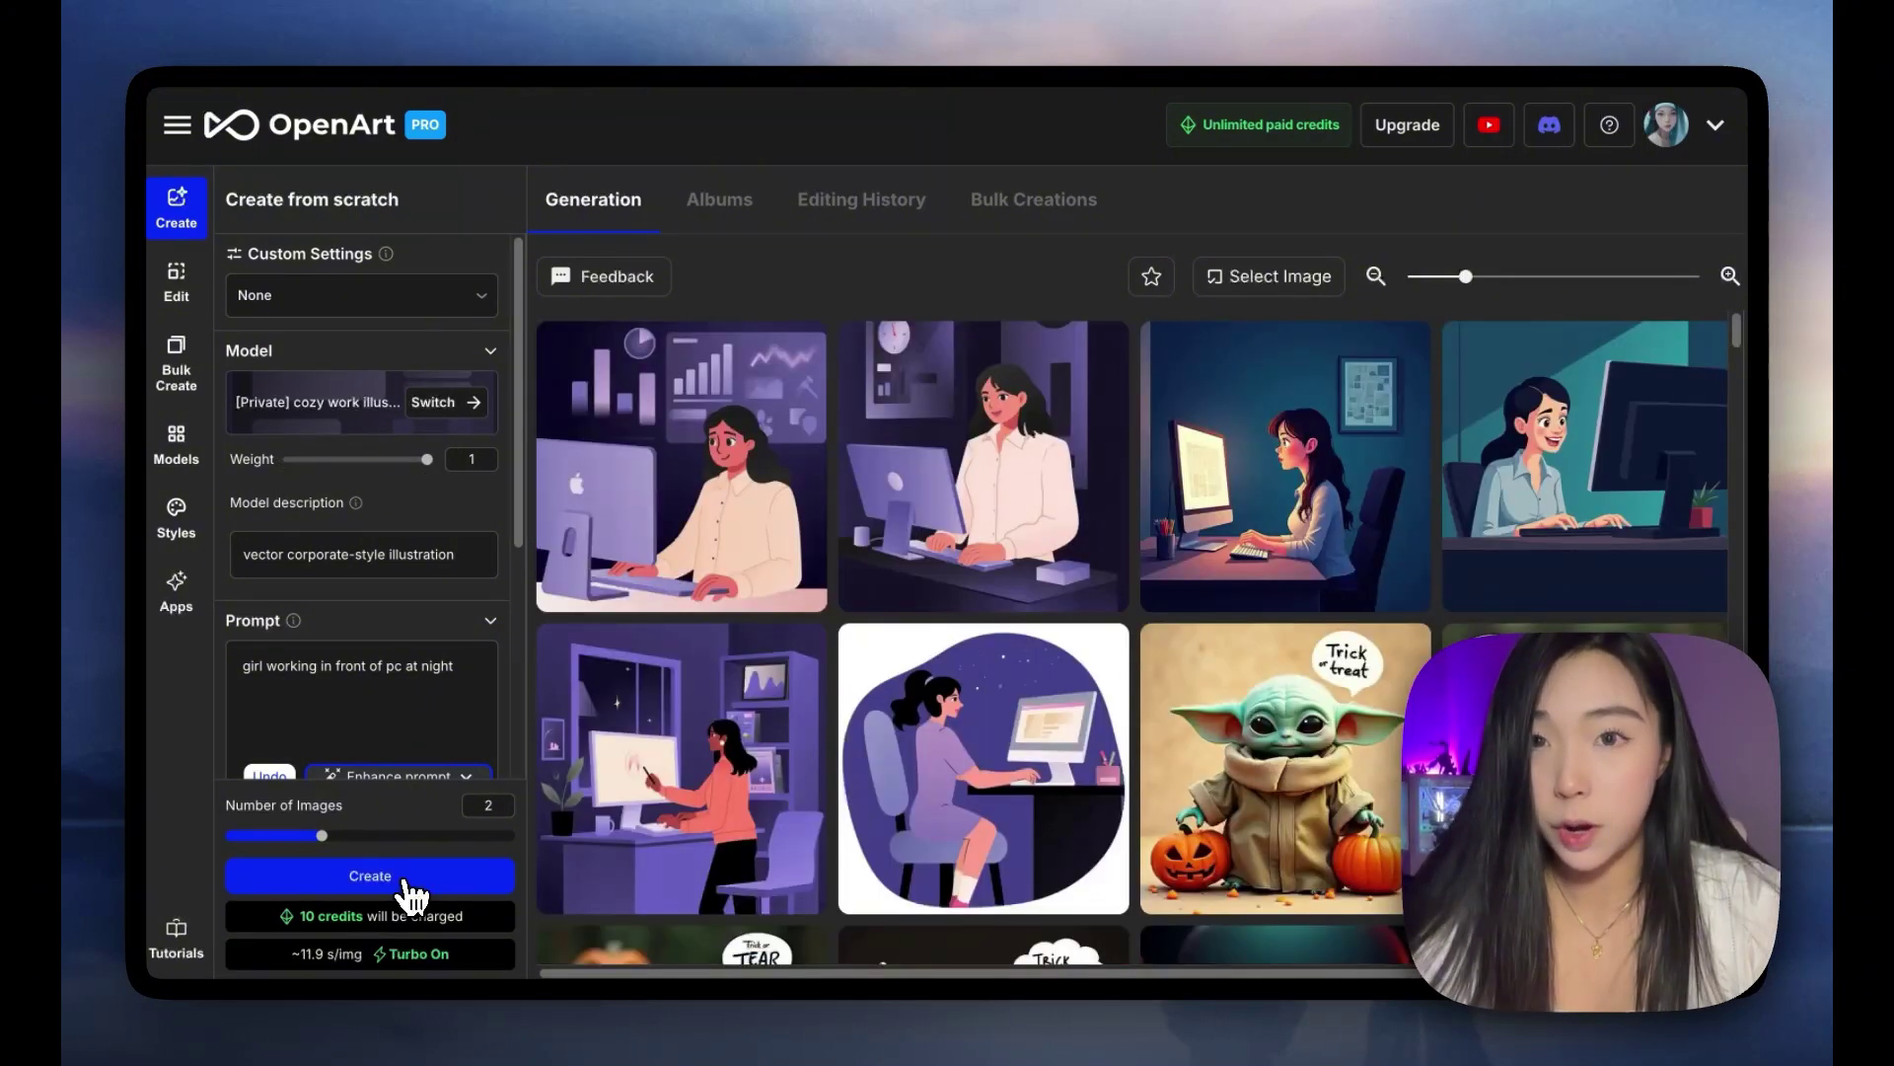
drag(426, 462, 405, 465)
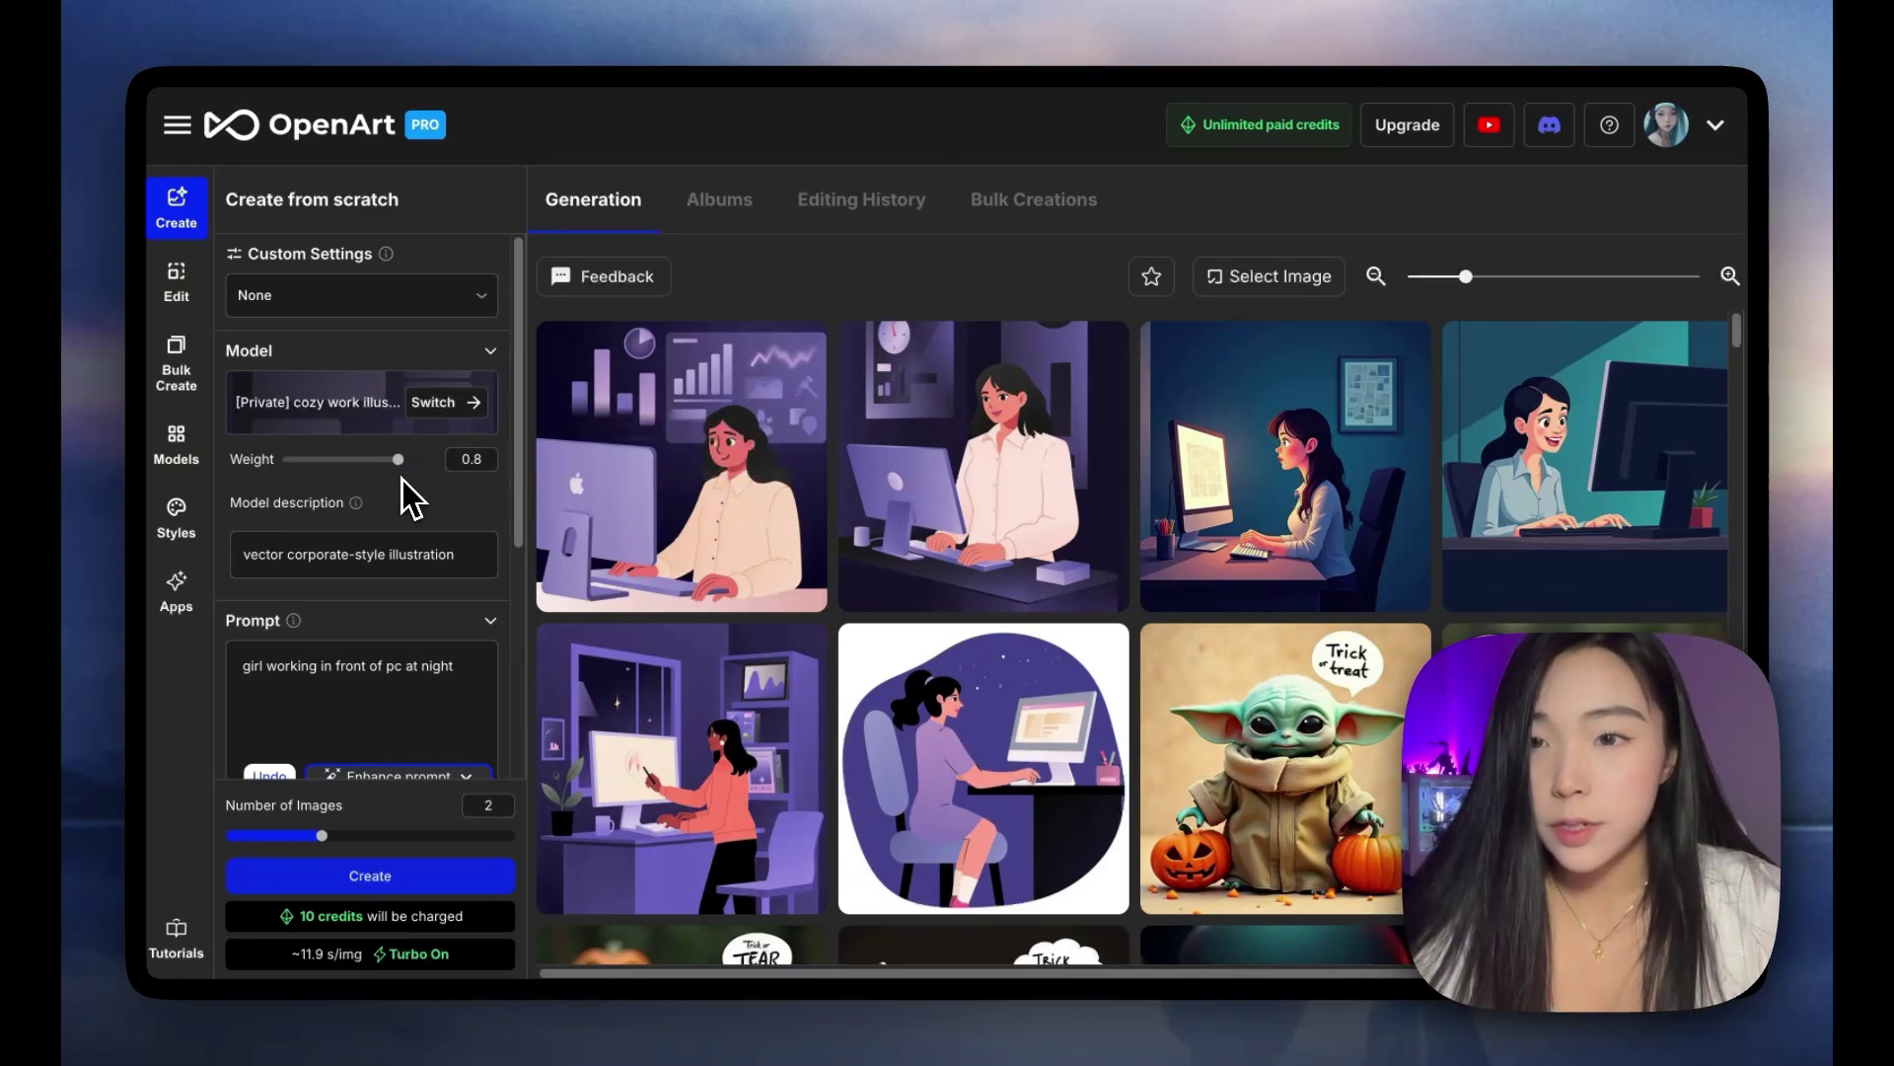
click(457, 681)
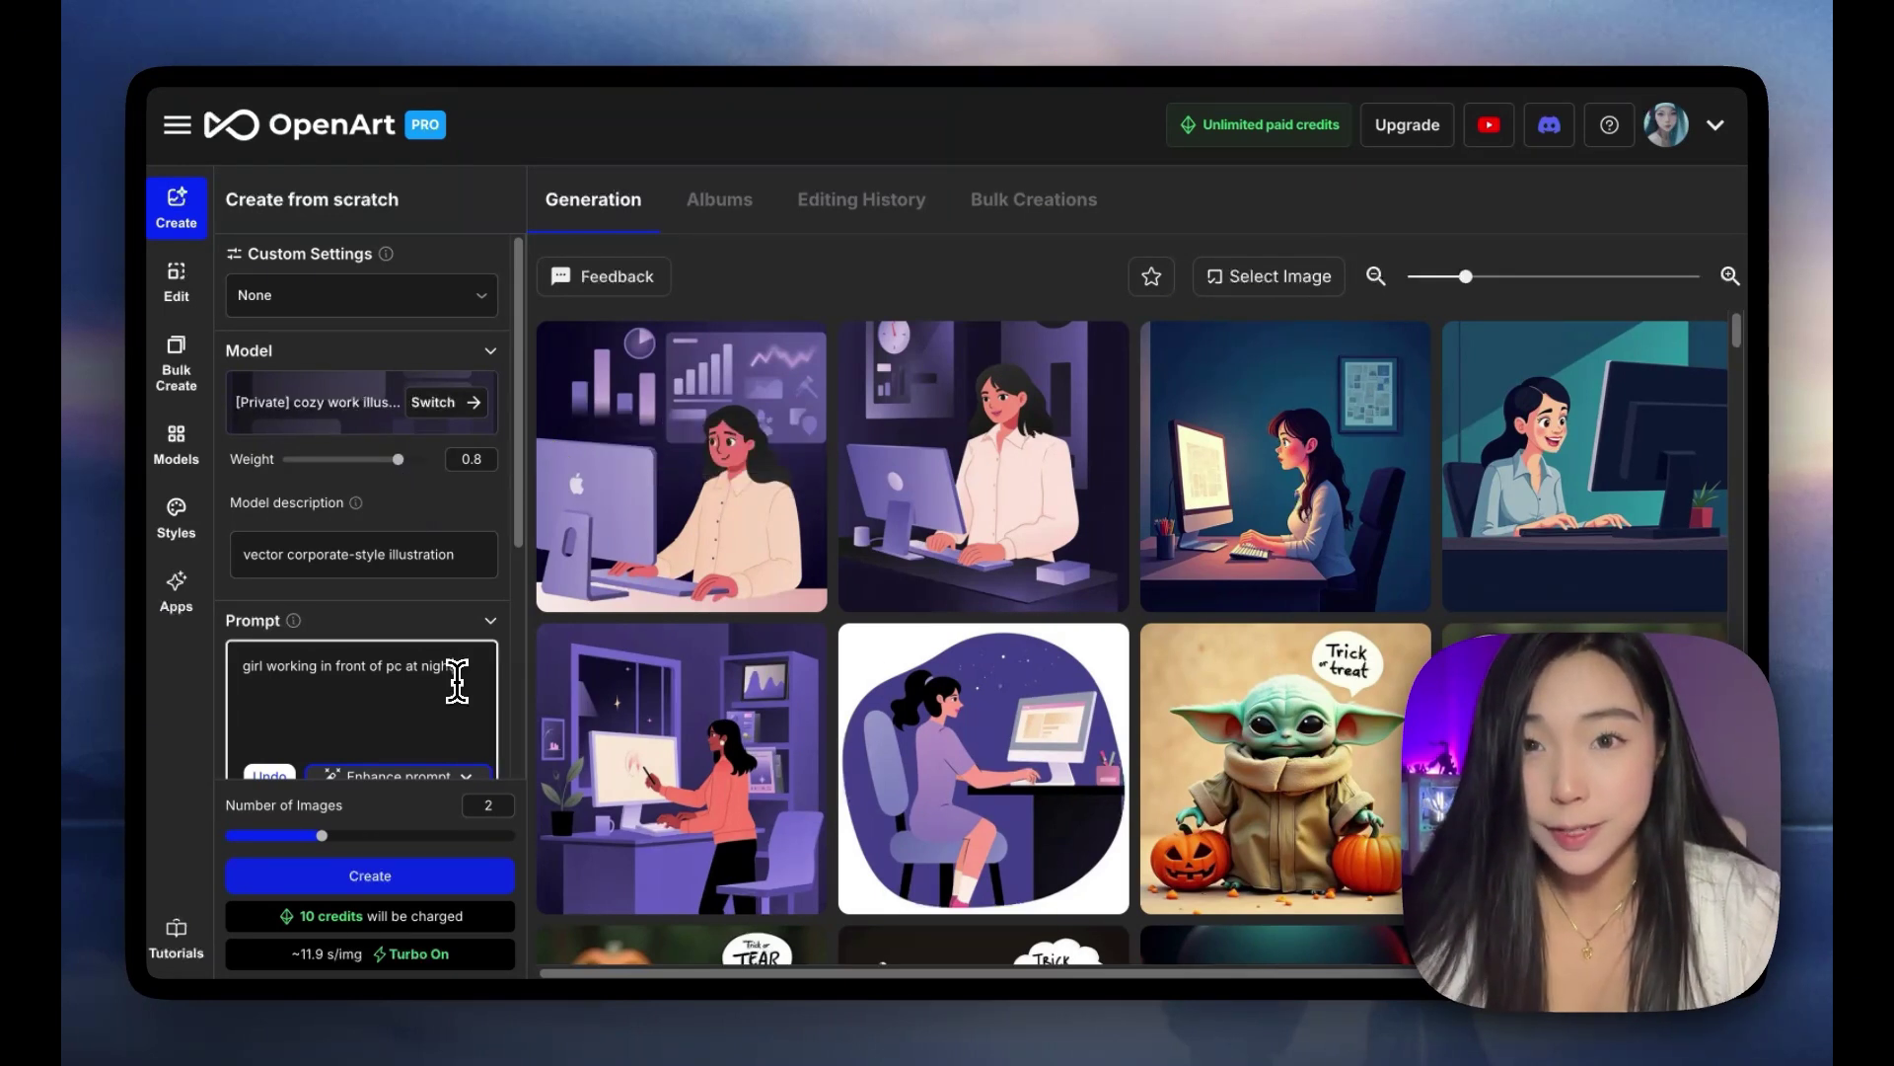
Step: Generate night-office images at model weight 0.8 and scroll through the results
click(414, 879)
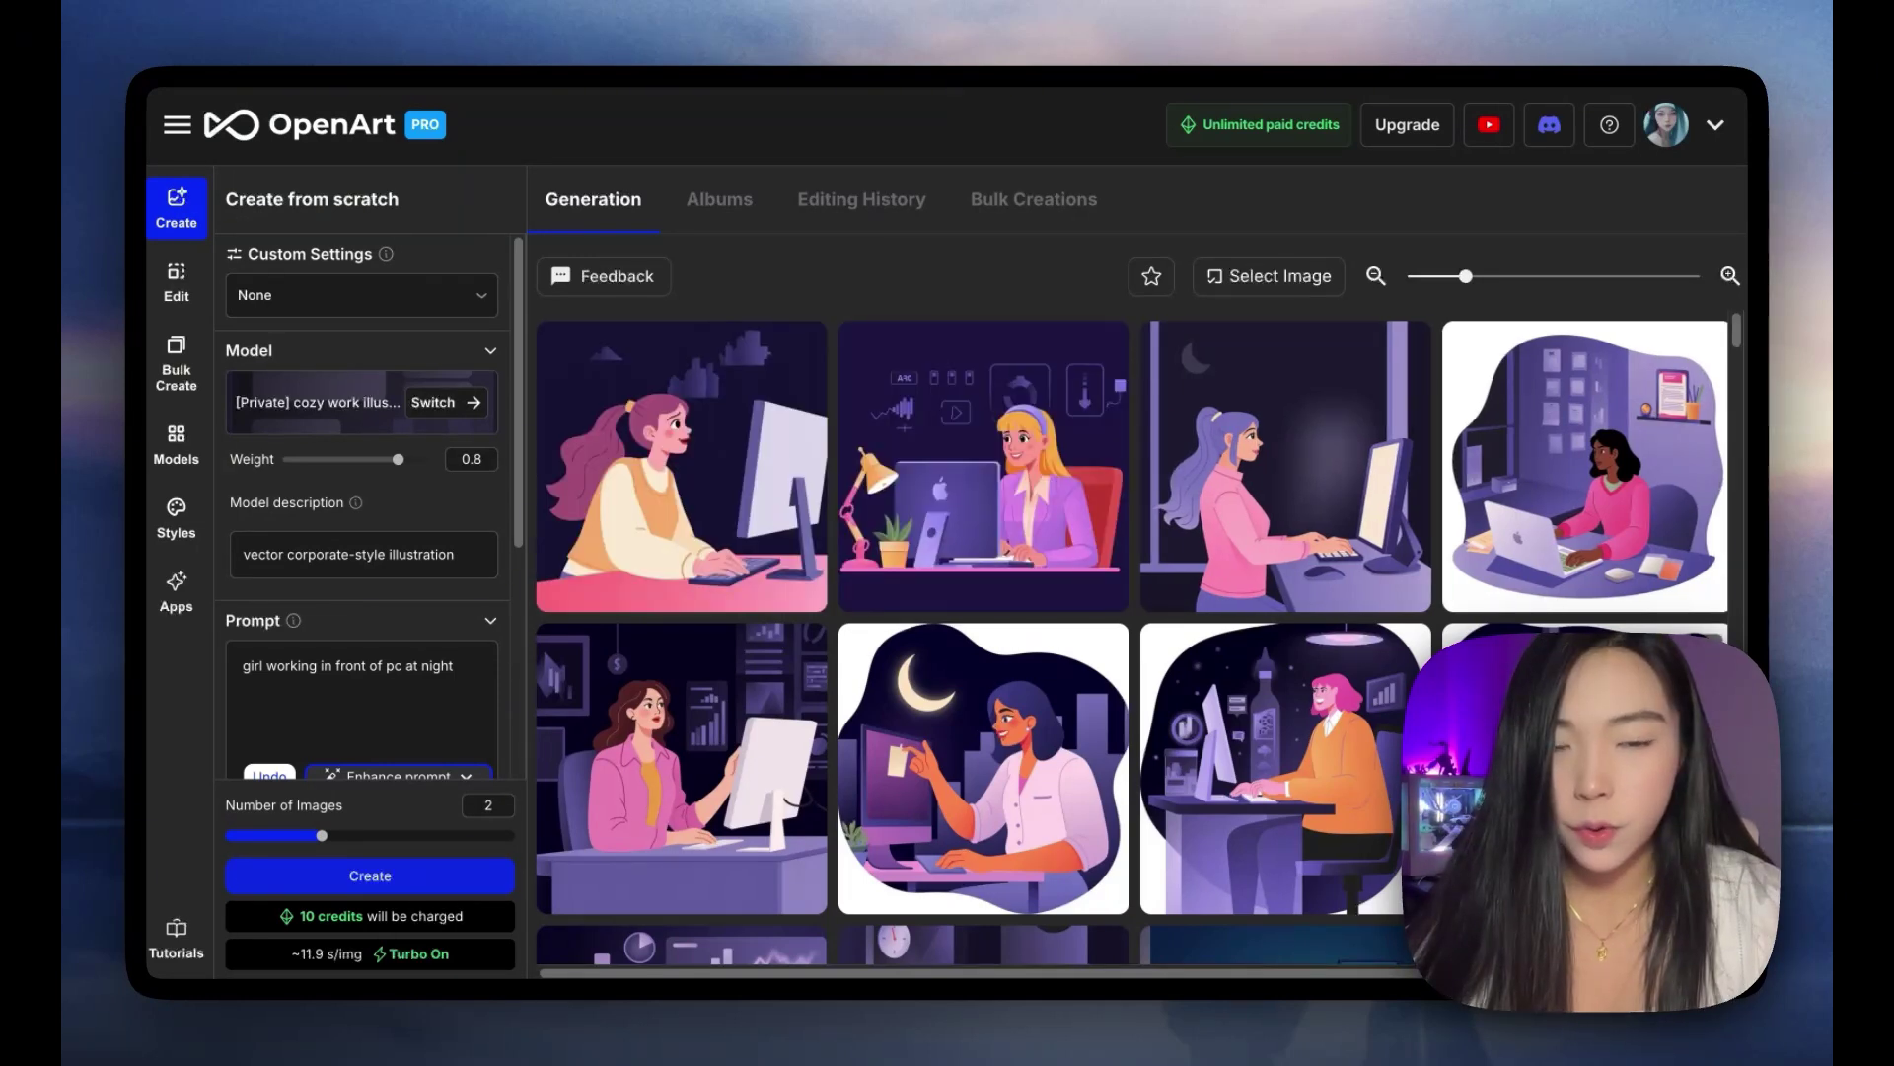
mouse_move(922, 789)
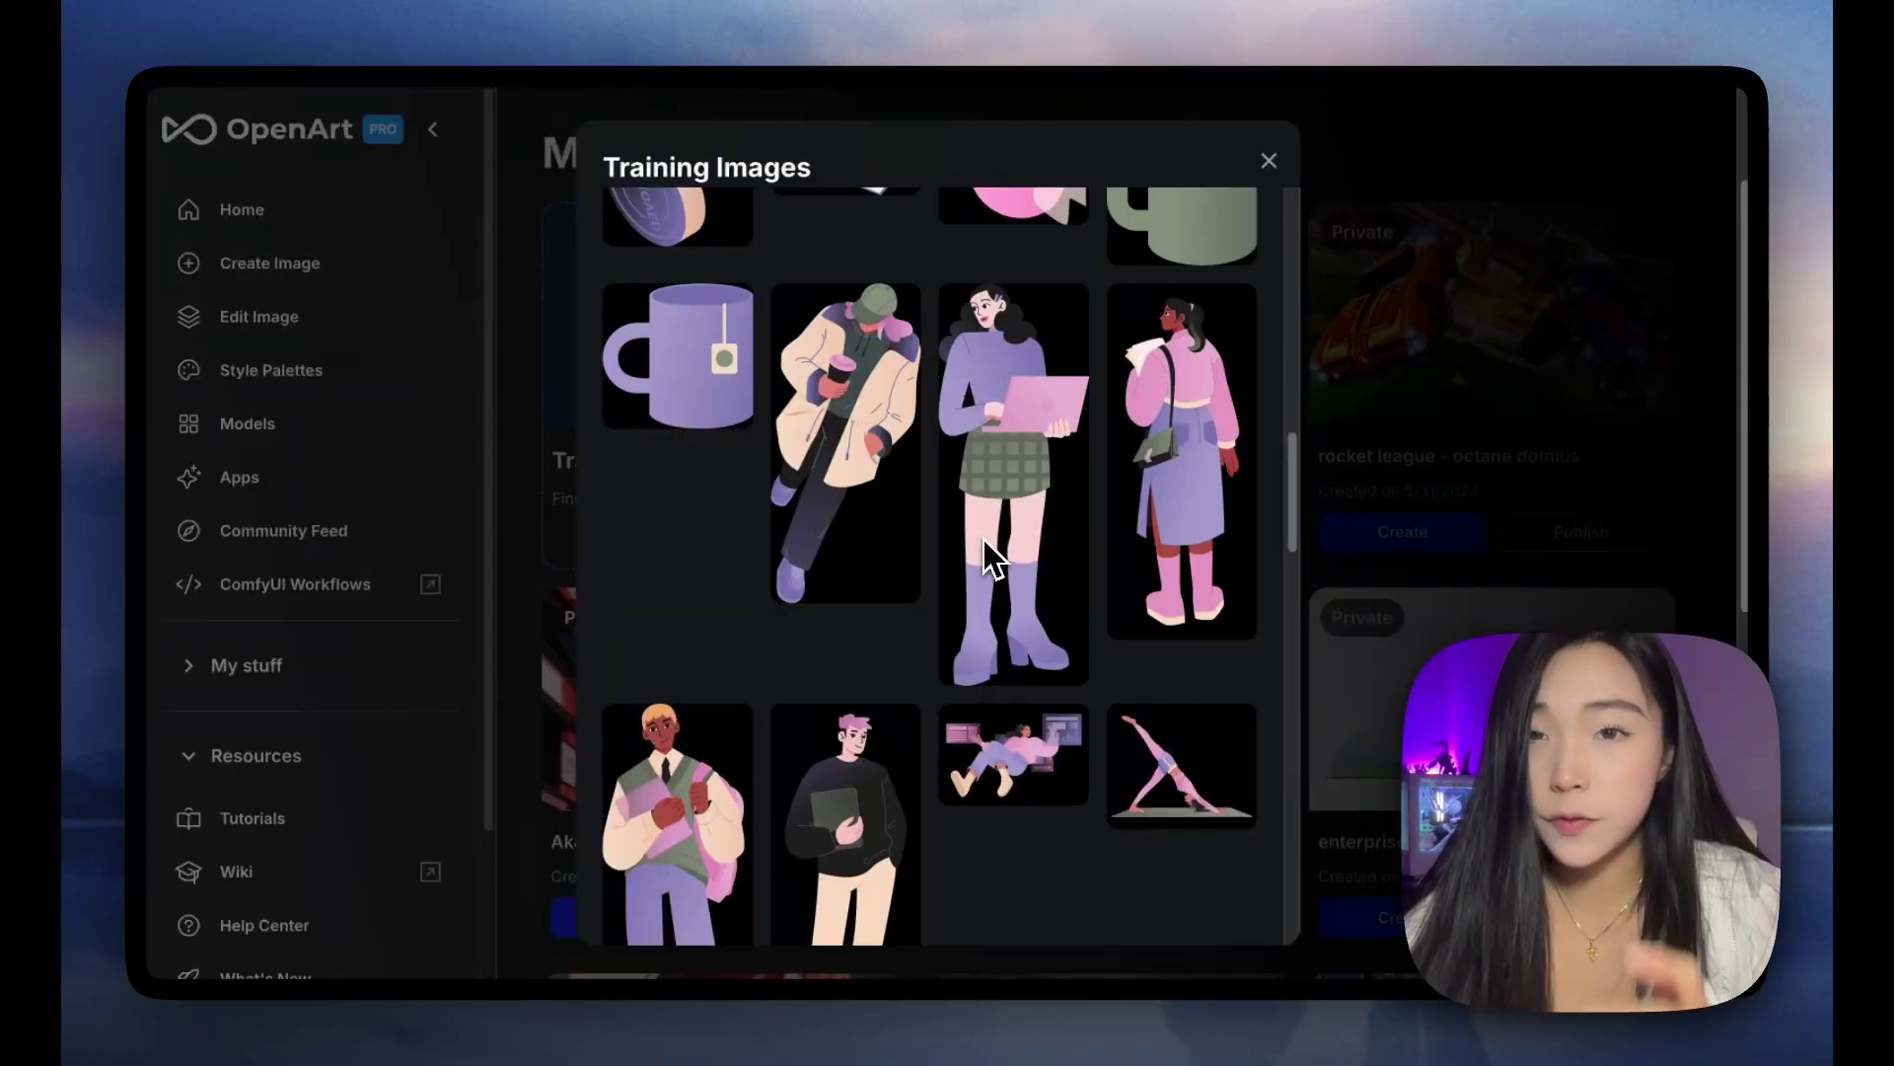
scroll(984, 539, down, 20)
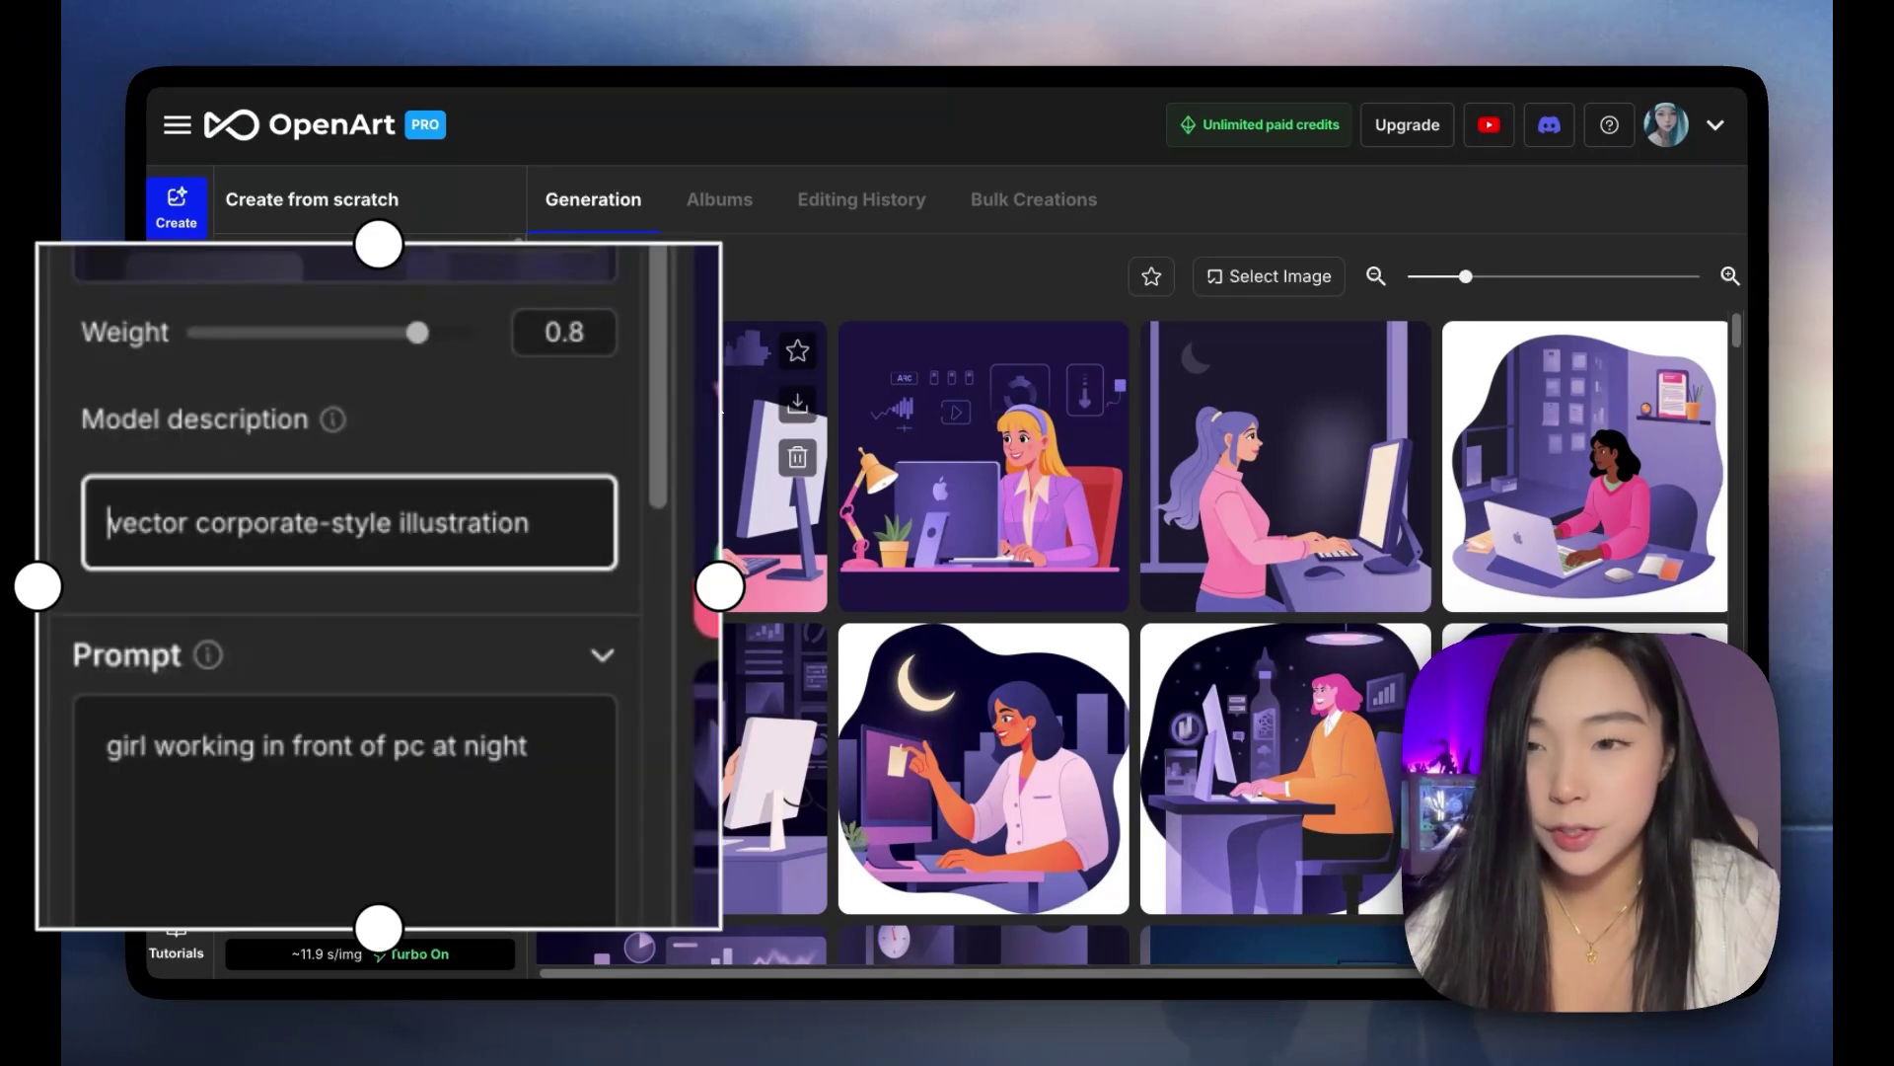
Step: Prepend 'white background, vector graphics, clean and simplistic,' to the description, generate, and browse results
text(white background, )
text(vector graphics, clean and simplistic,)
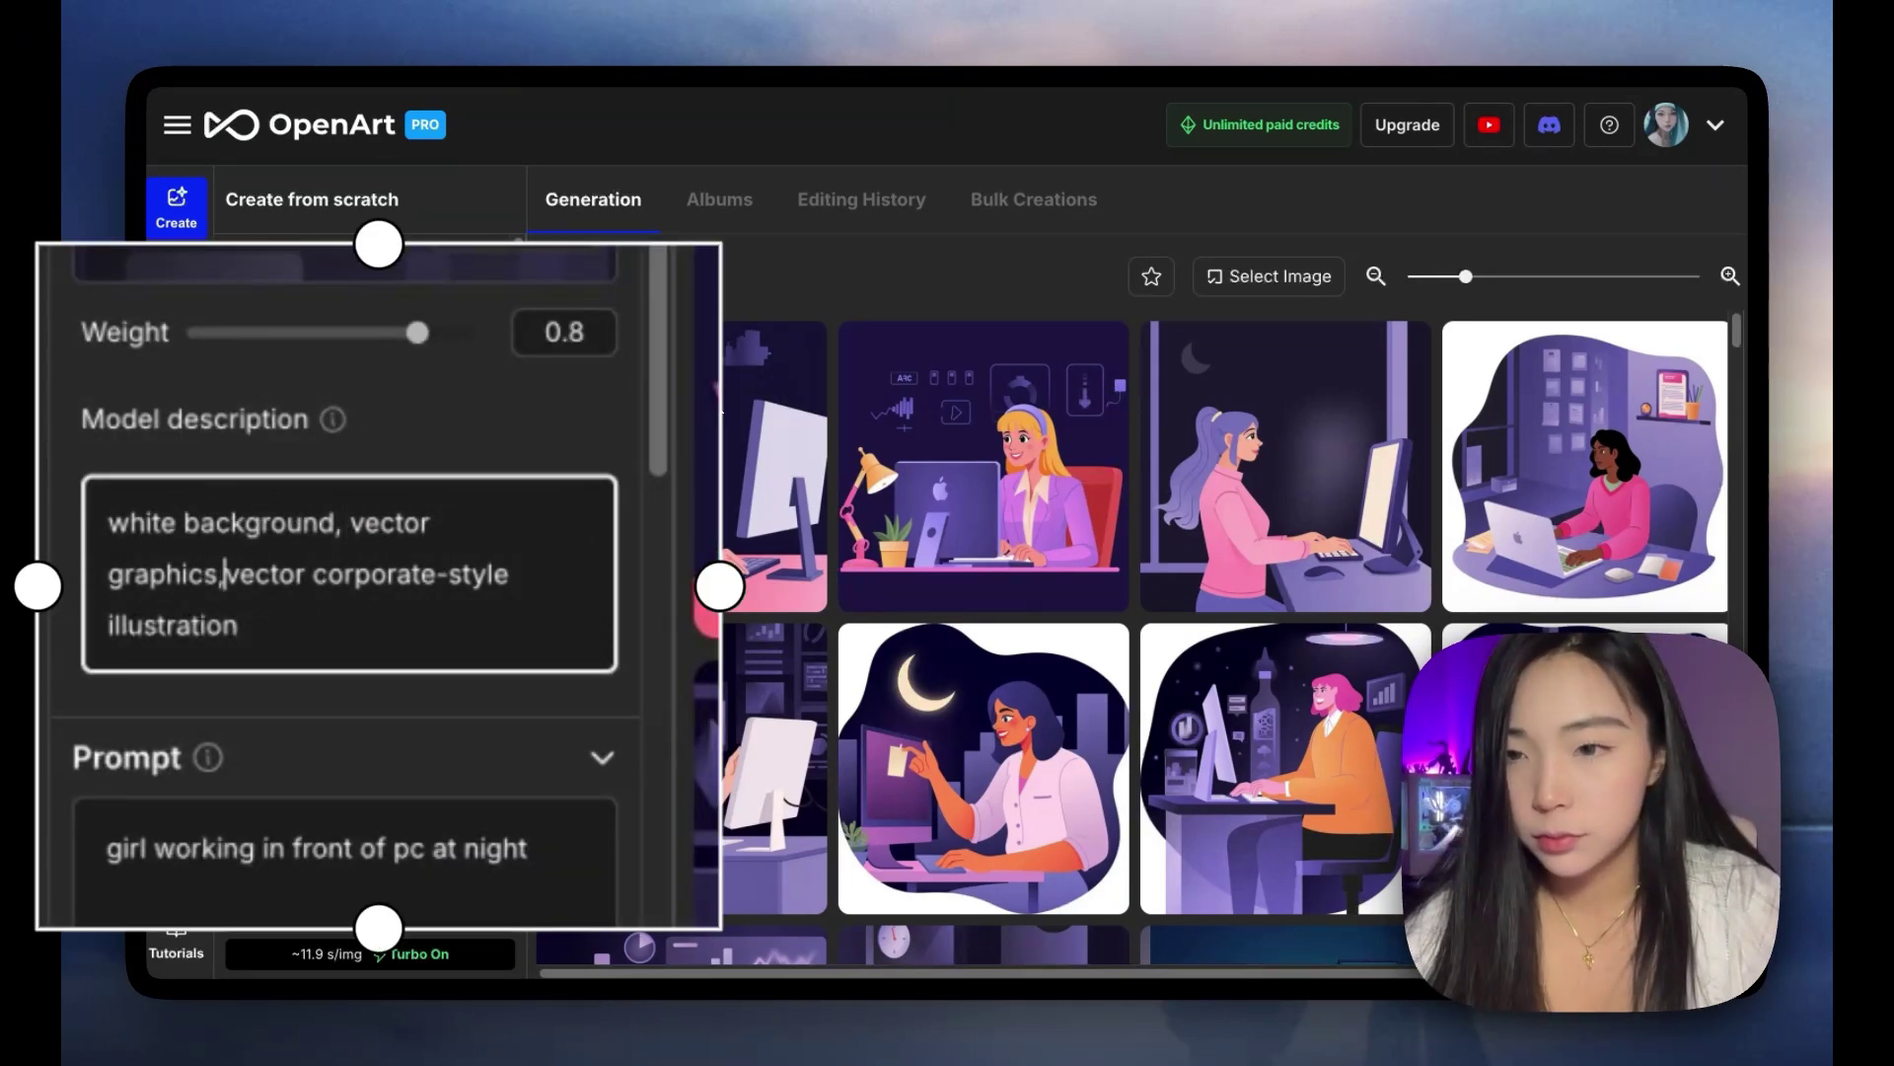
click(419, 881)
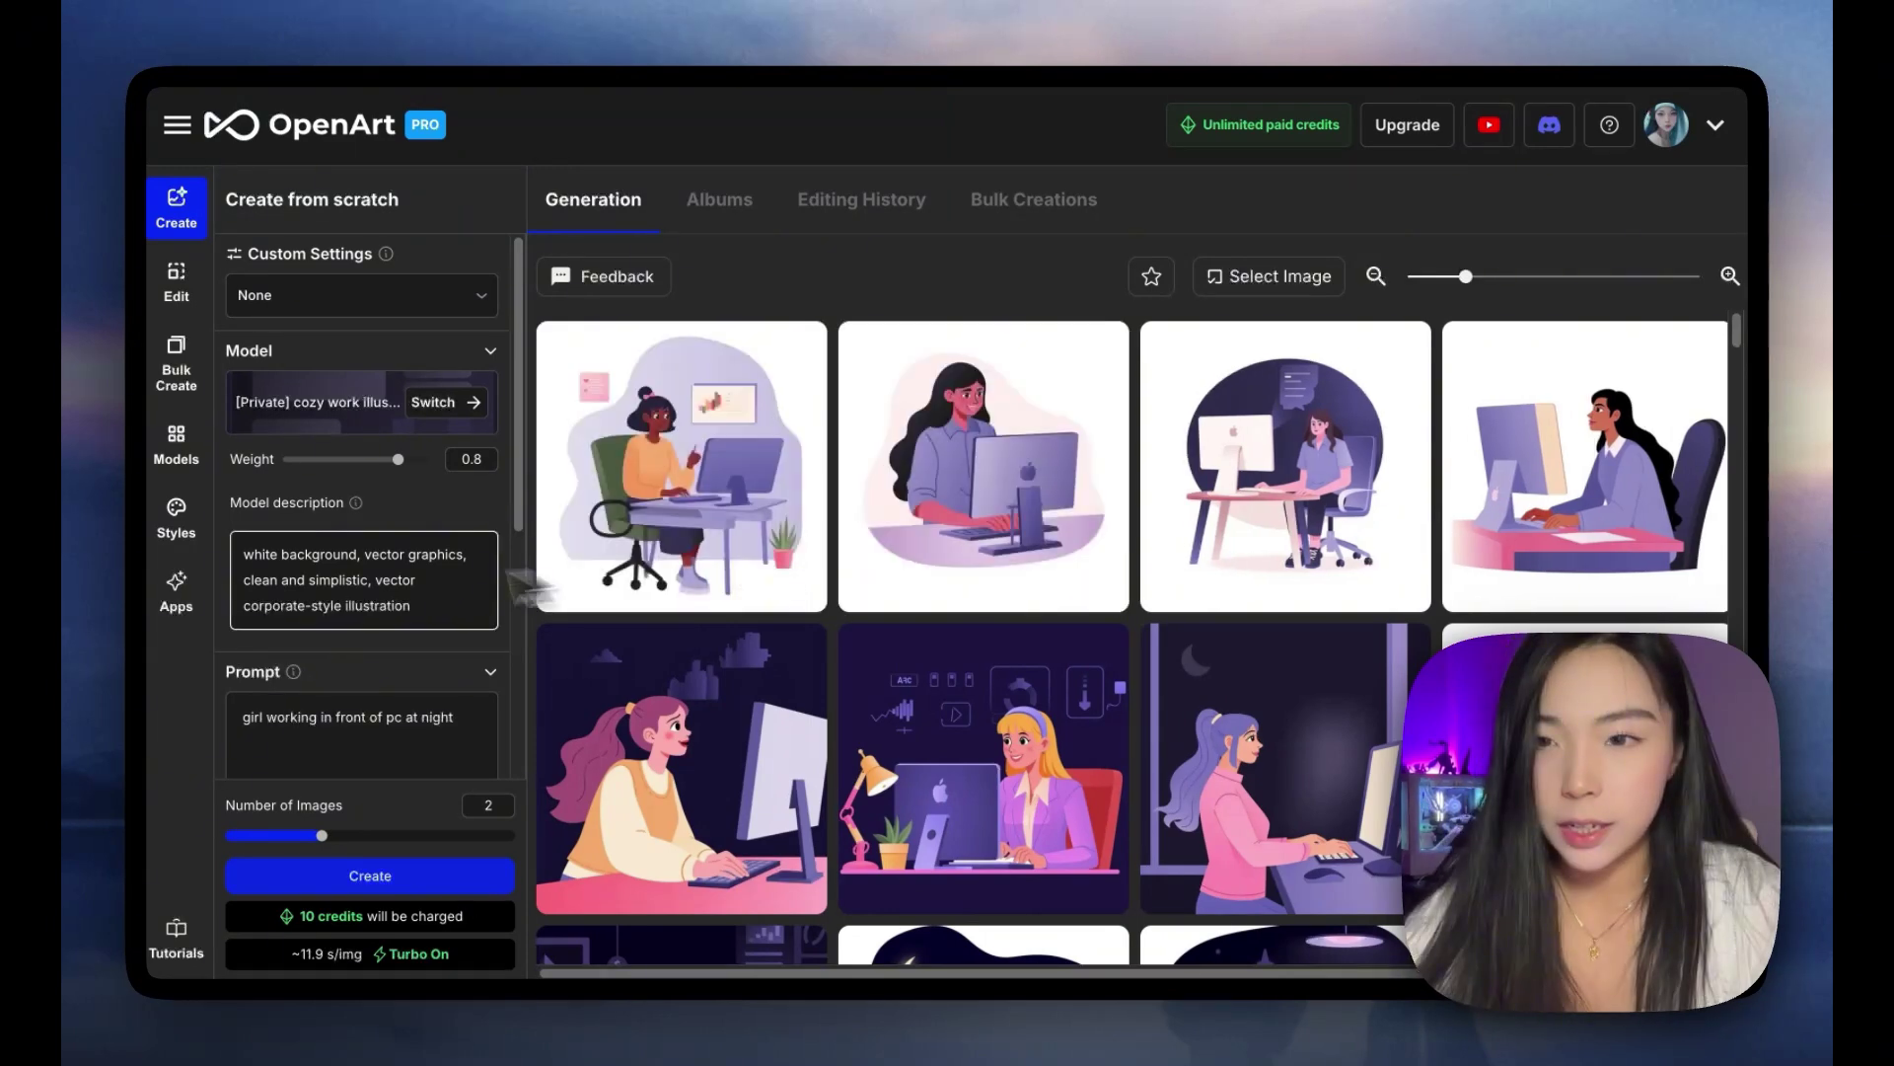
click(1537, 431)
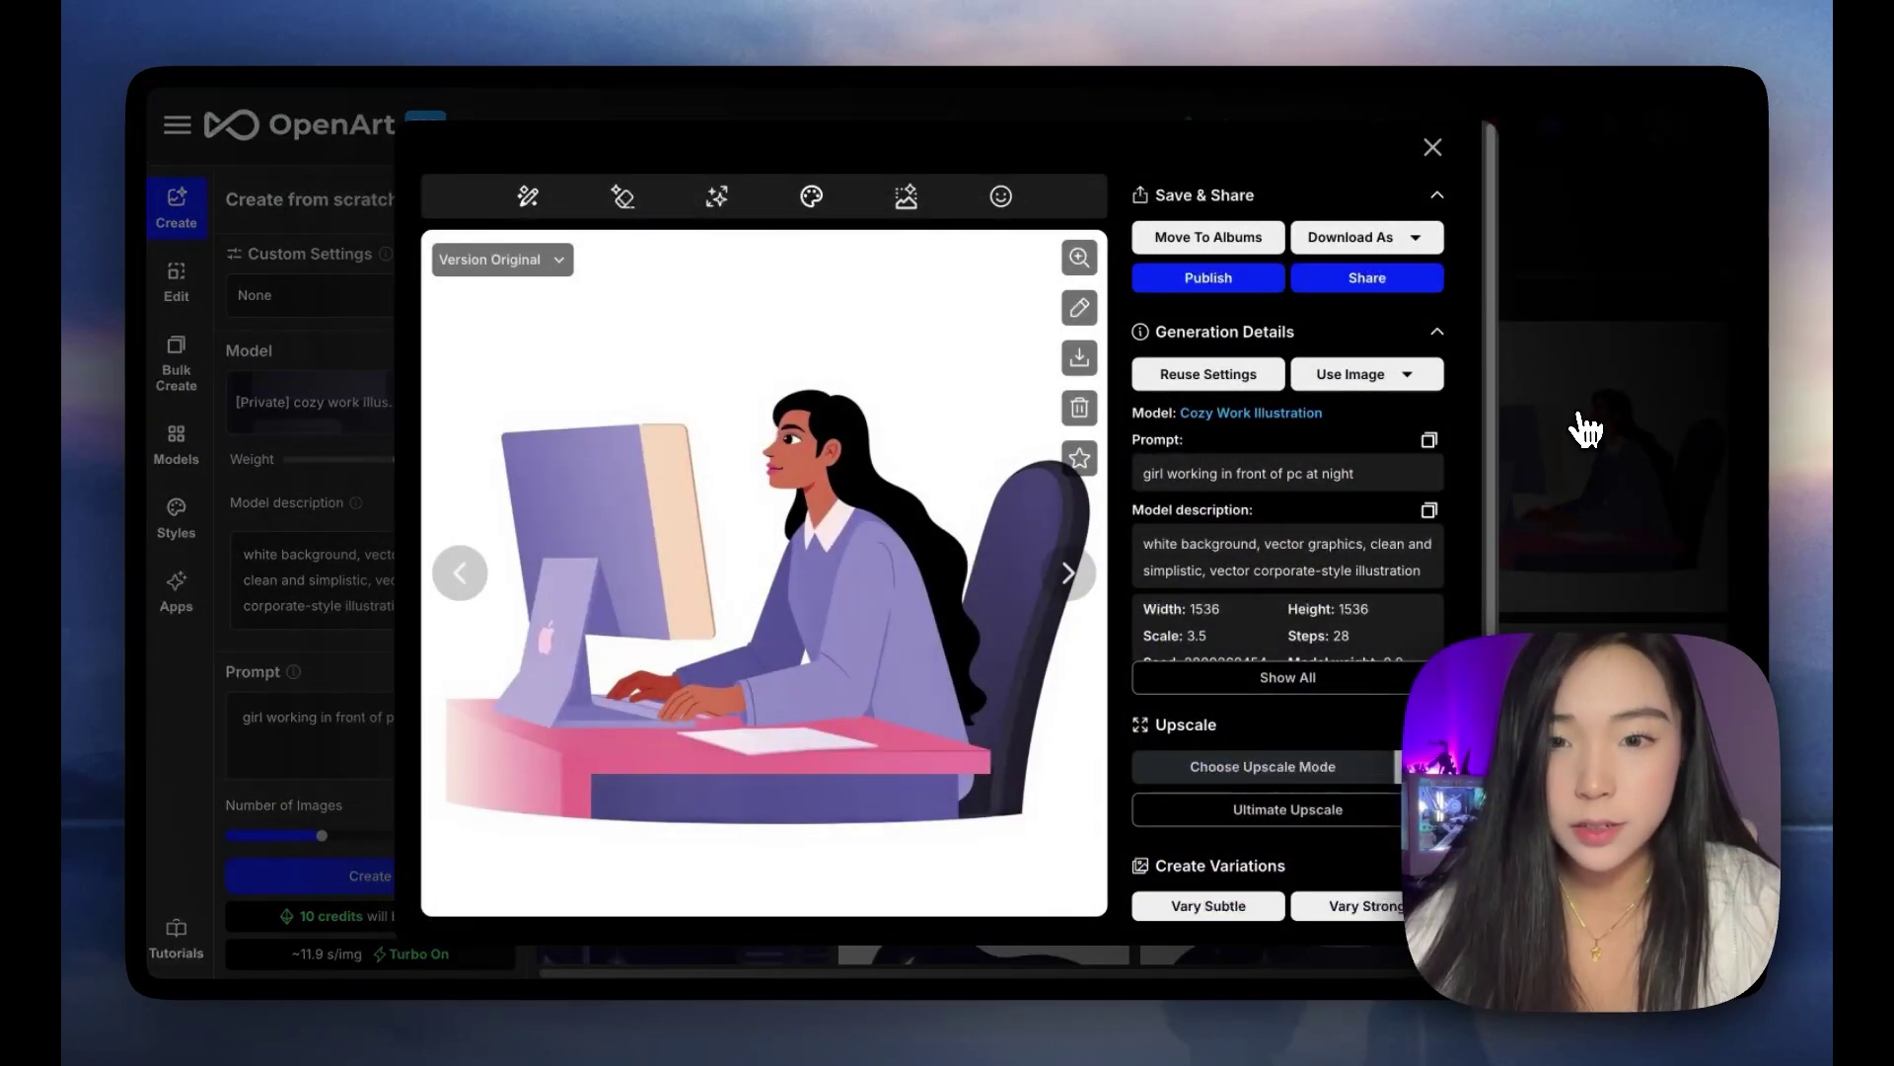
click(459, 582)
click(459, 582)
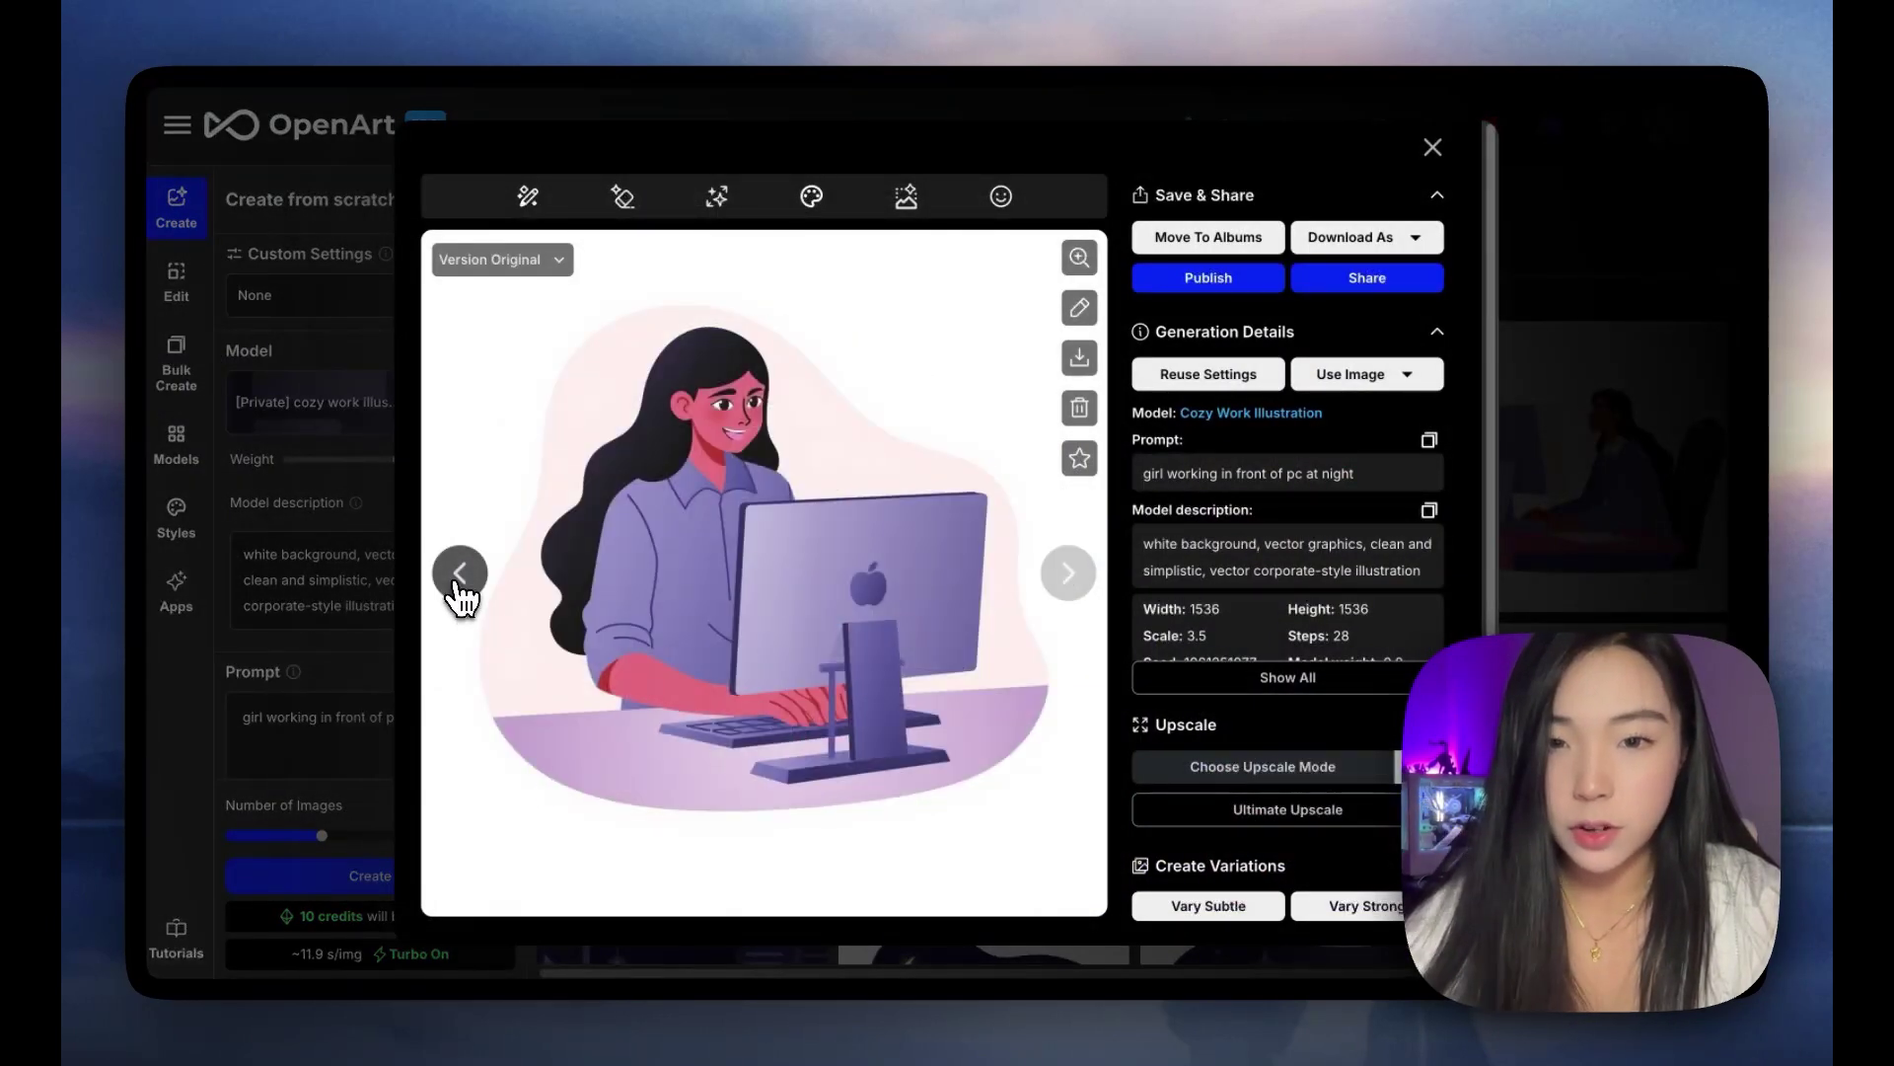
click(458, 574)
click(1578, 449)
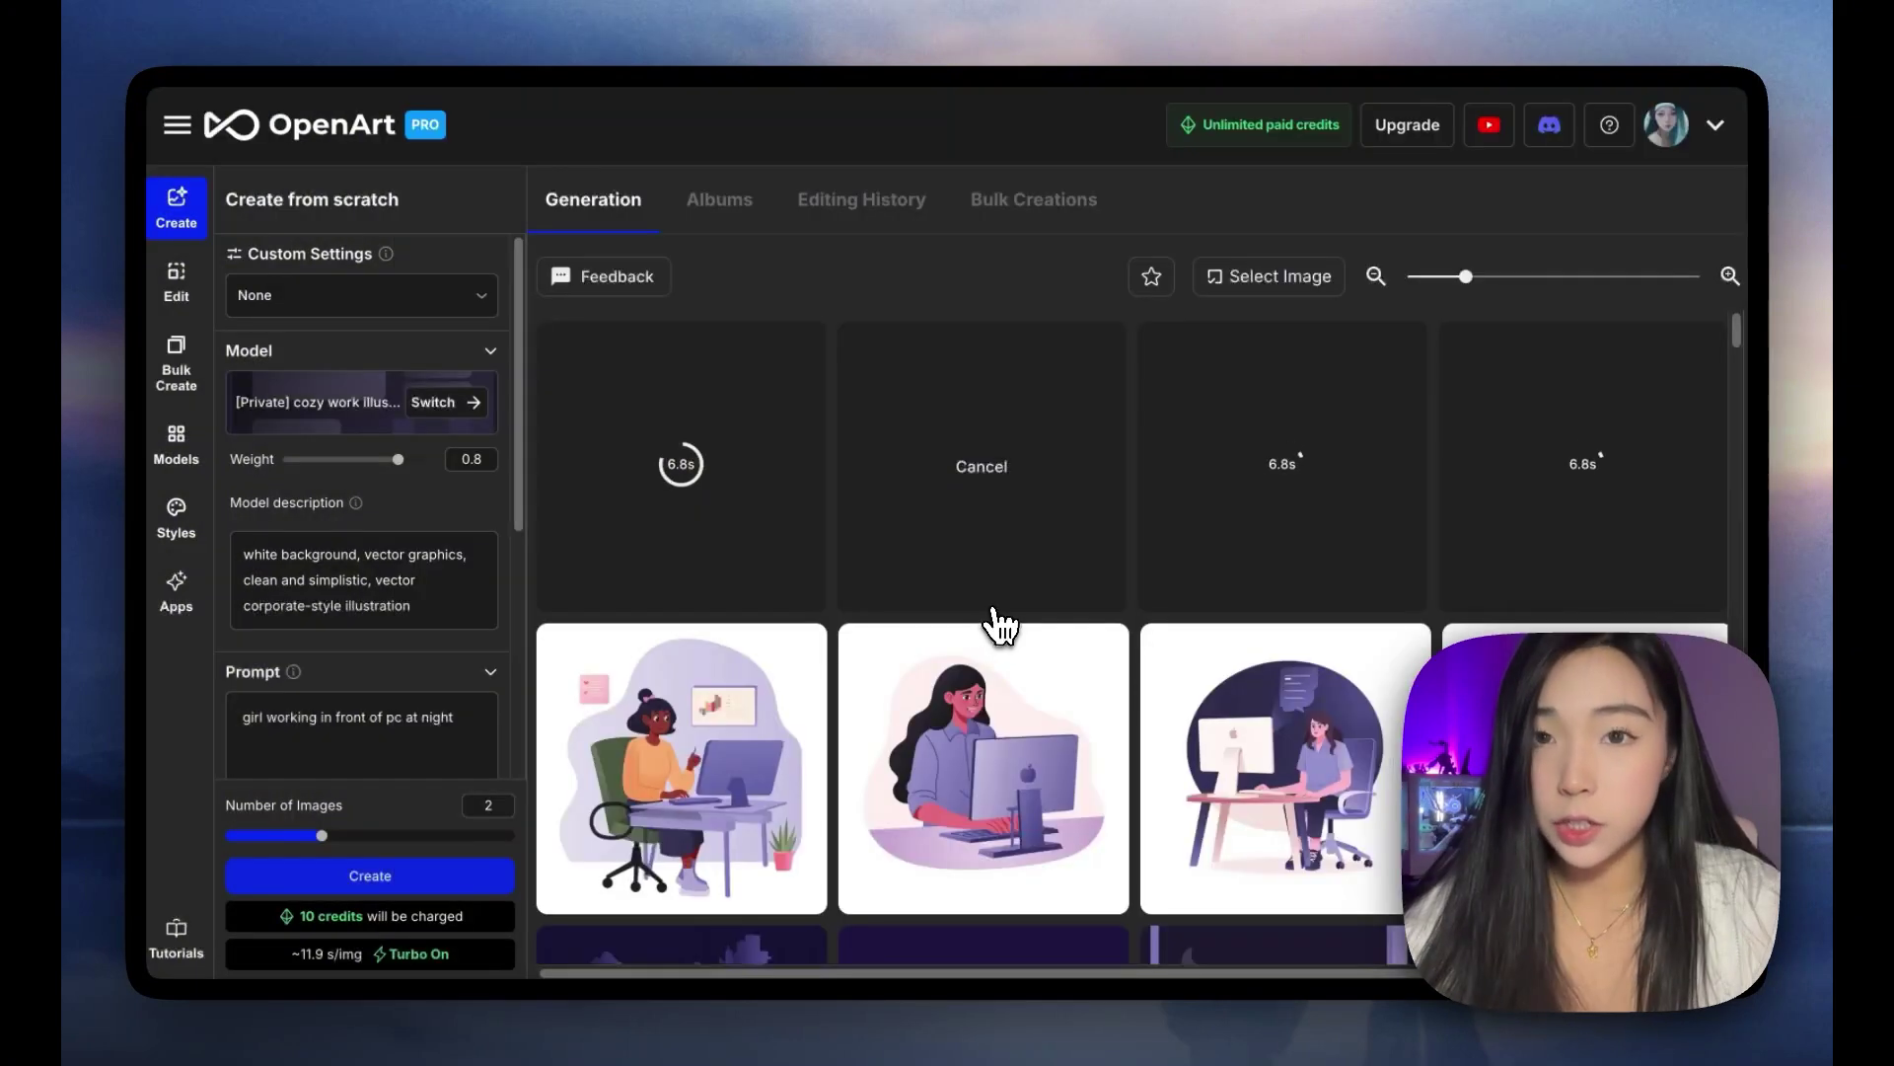
click(1596, 413)
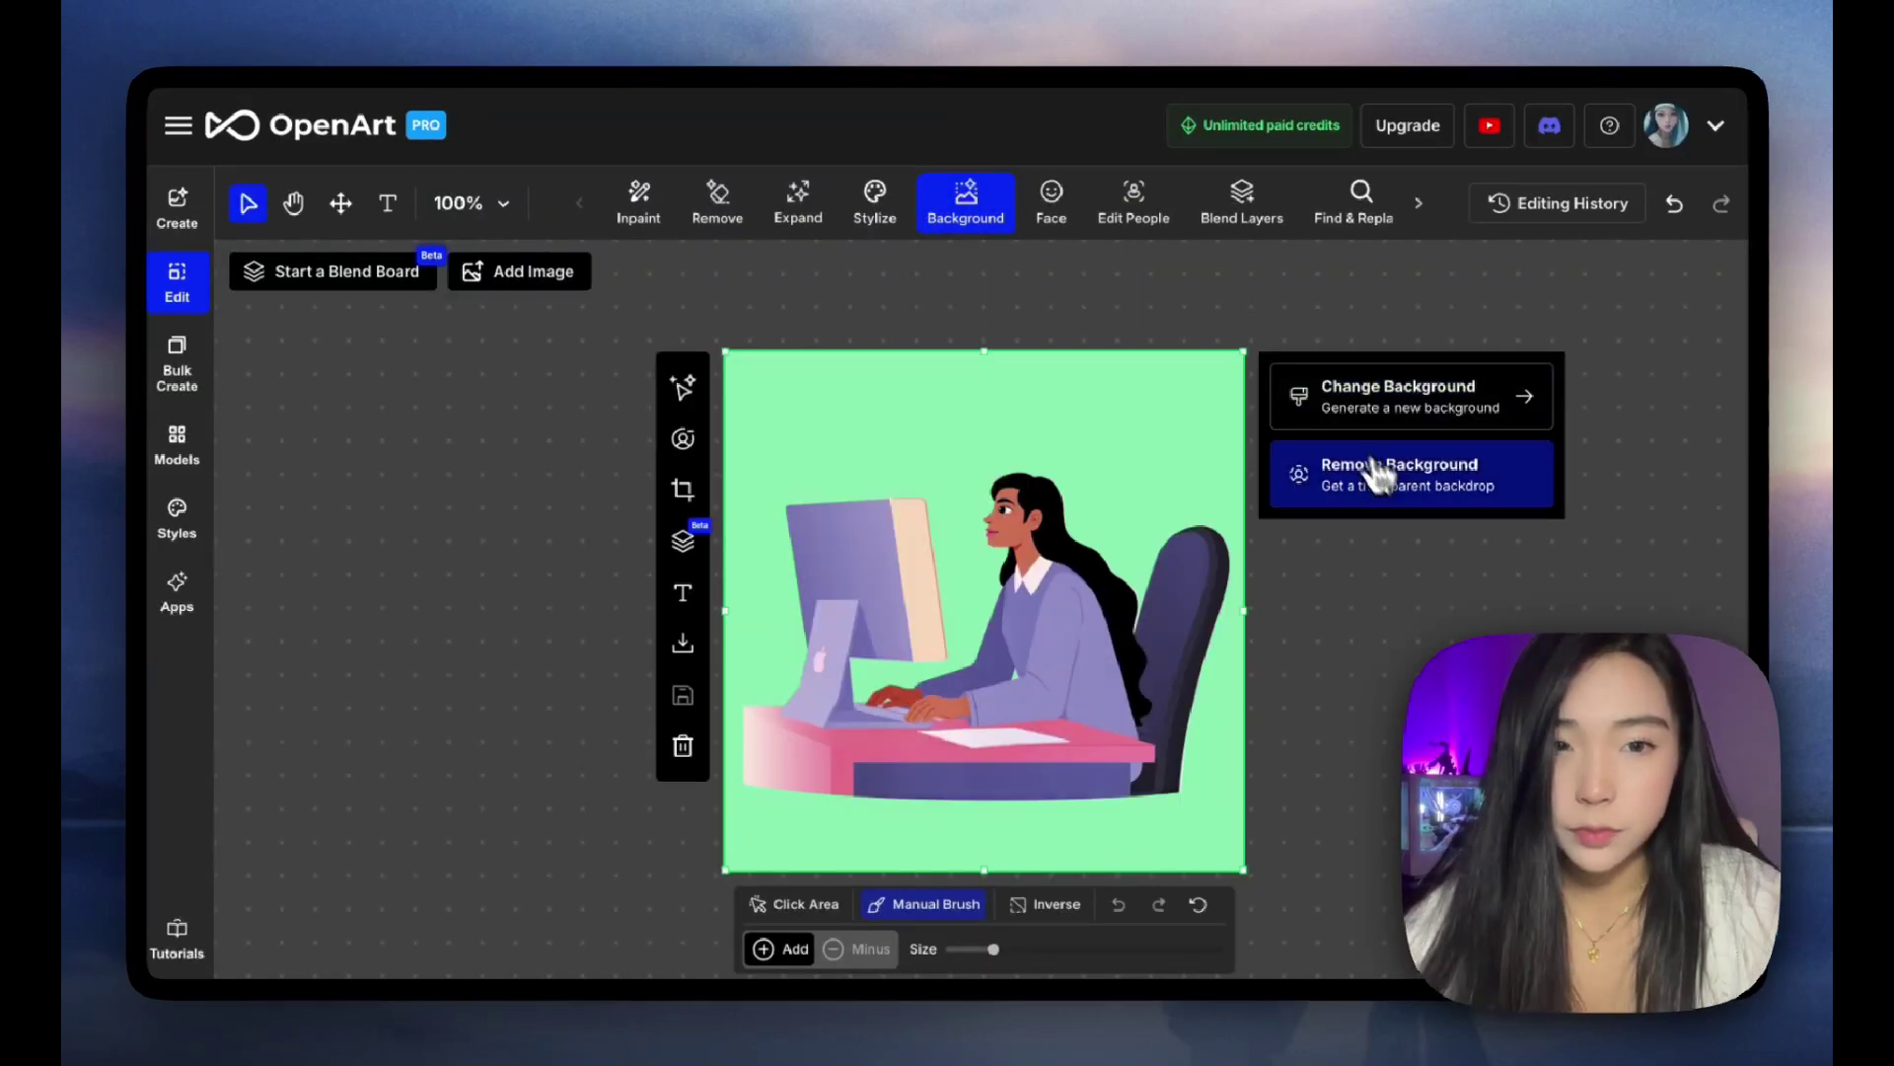
Step: Remove the background from the woman-at-PC illustration
click(1389, 480)
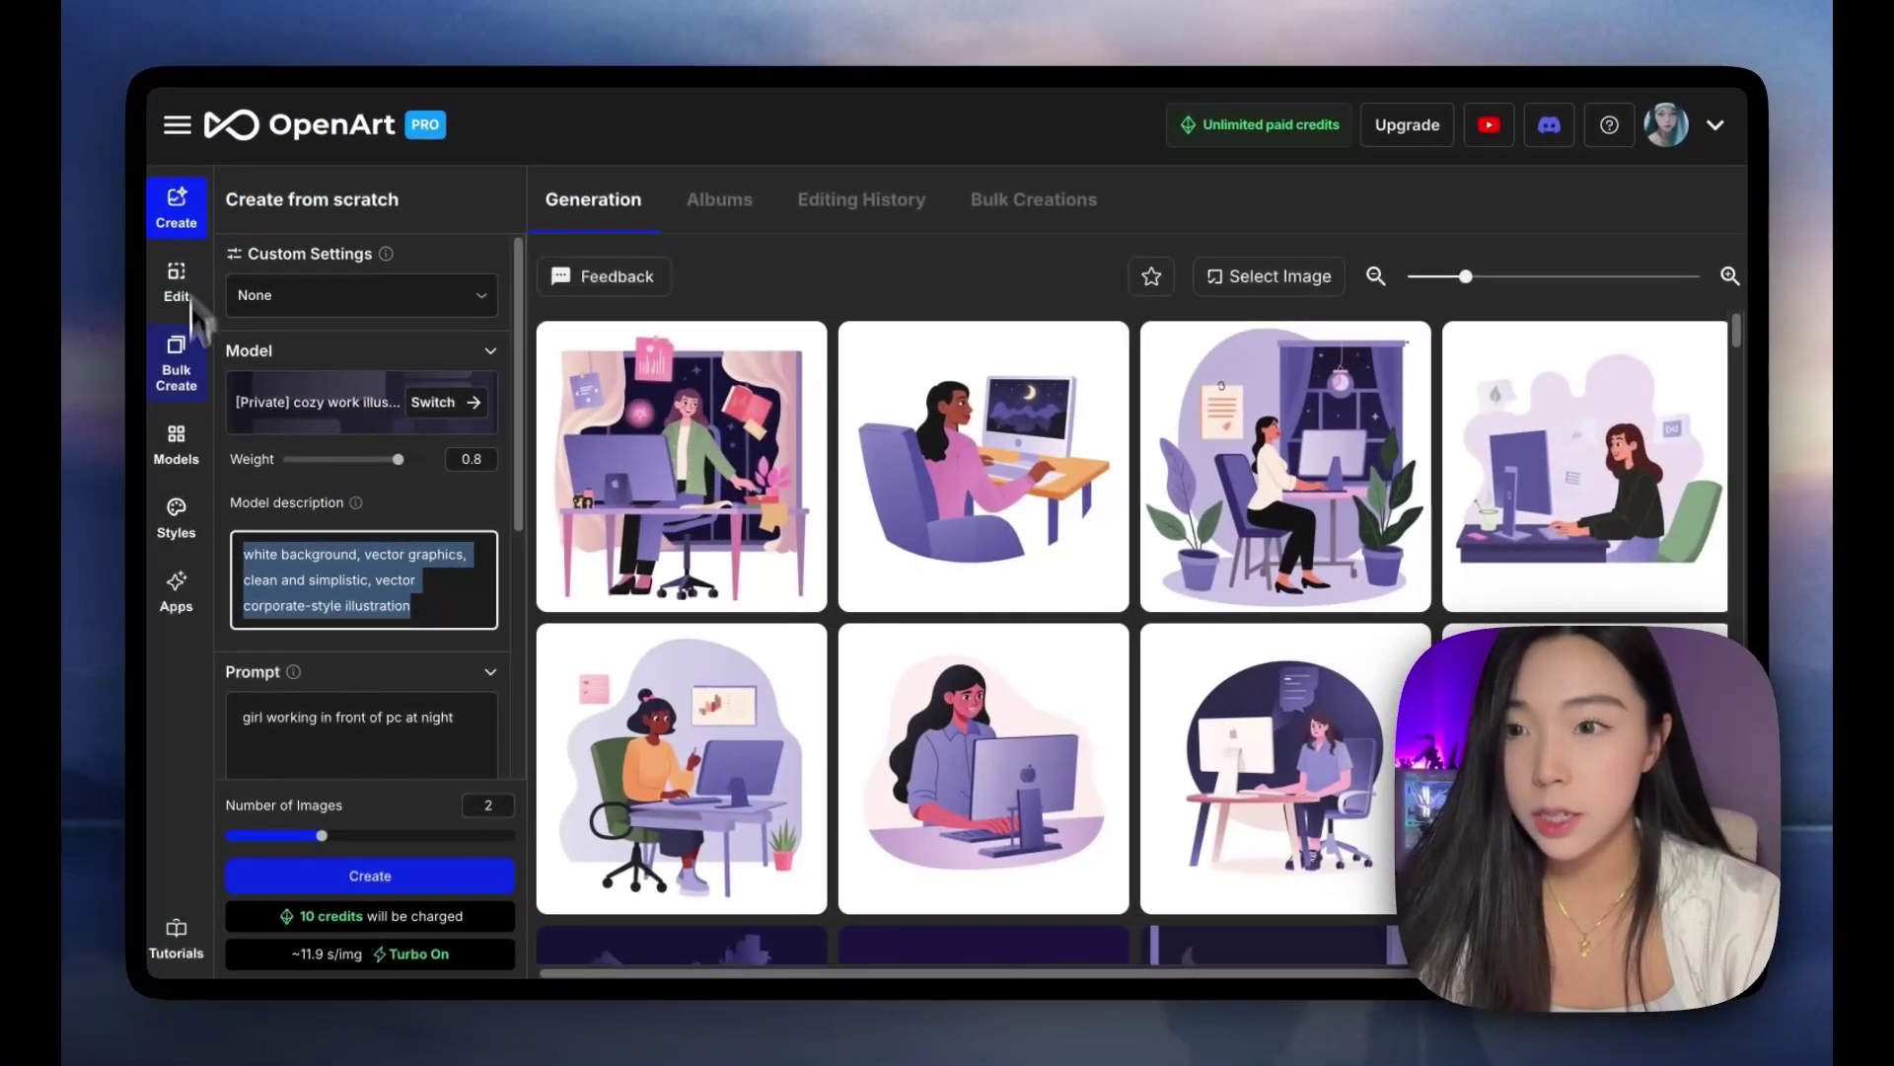
Step: Replace the cozy work illustration model's style description with the longer pasted text
click(181, 482)
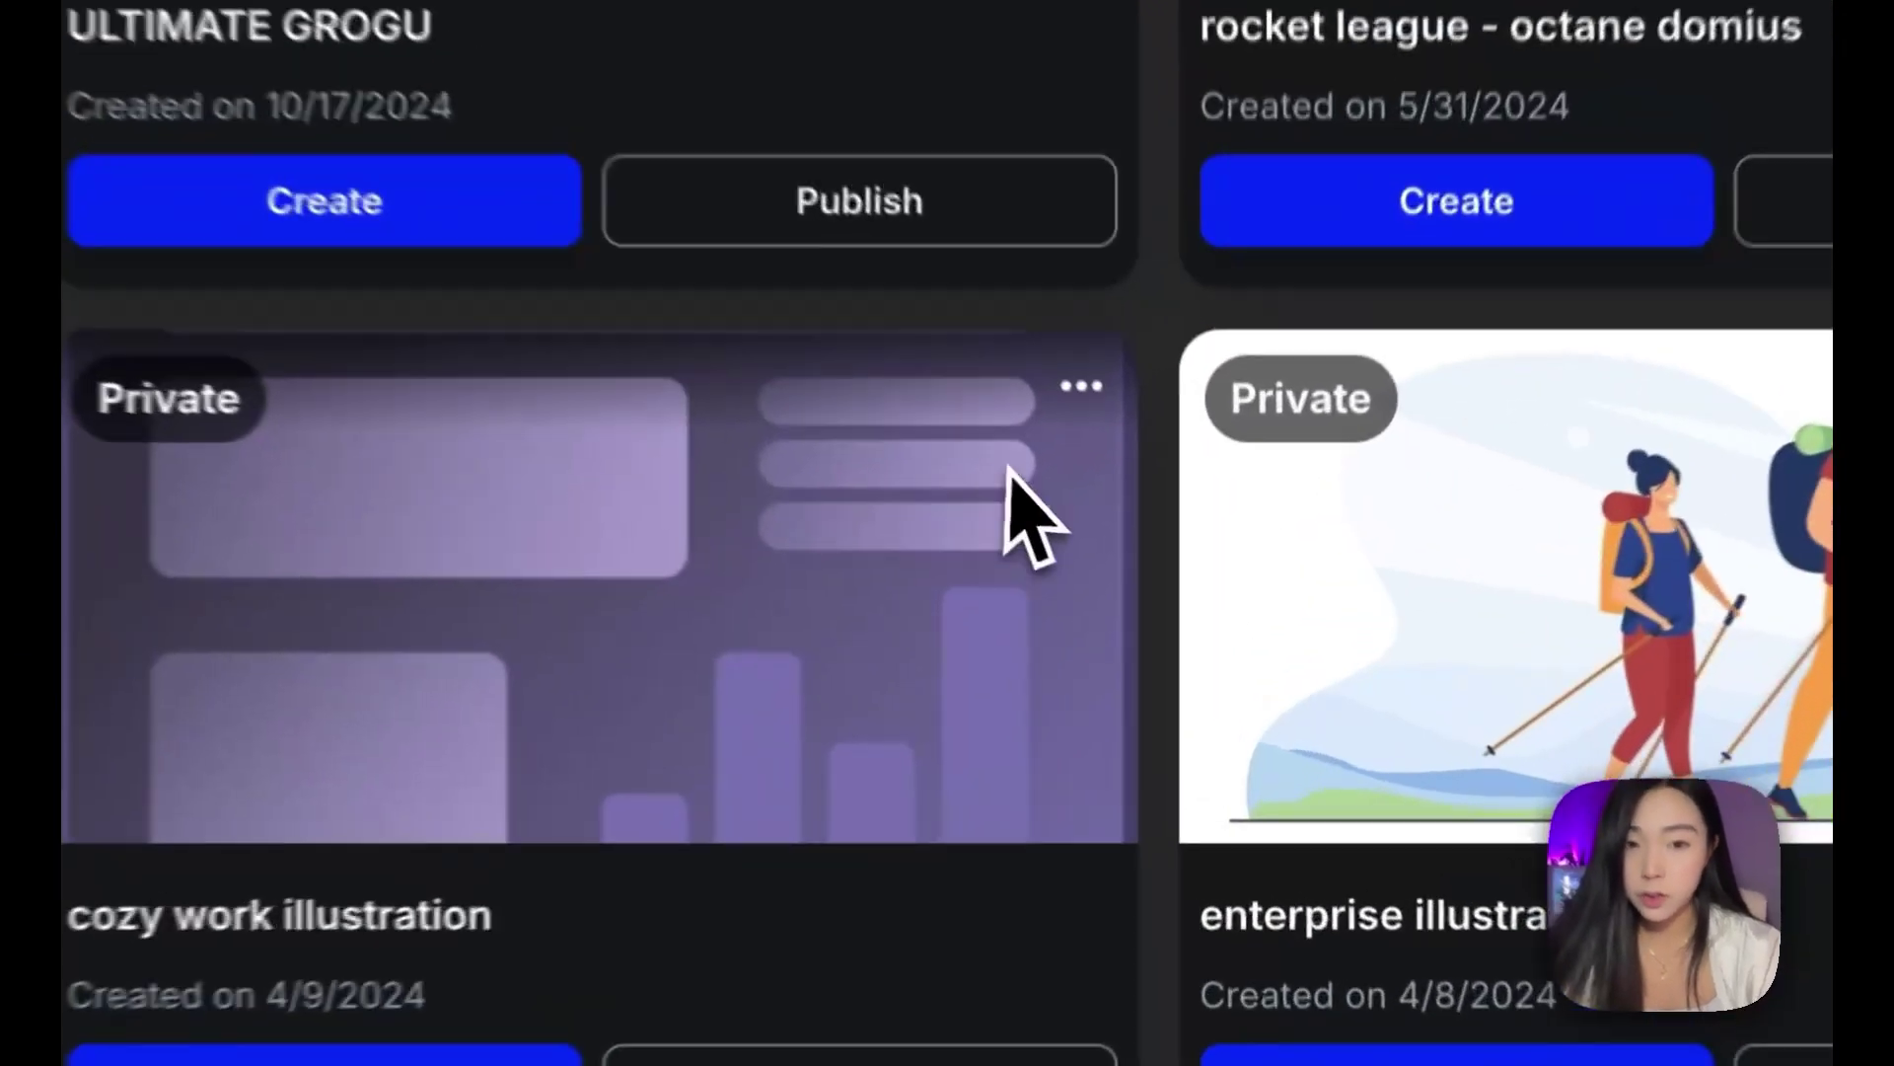
click(1188, 571)
click(1218, 668)
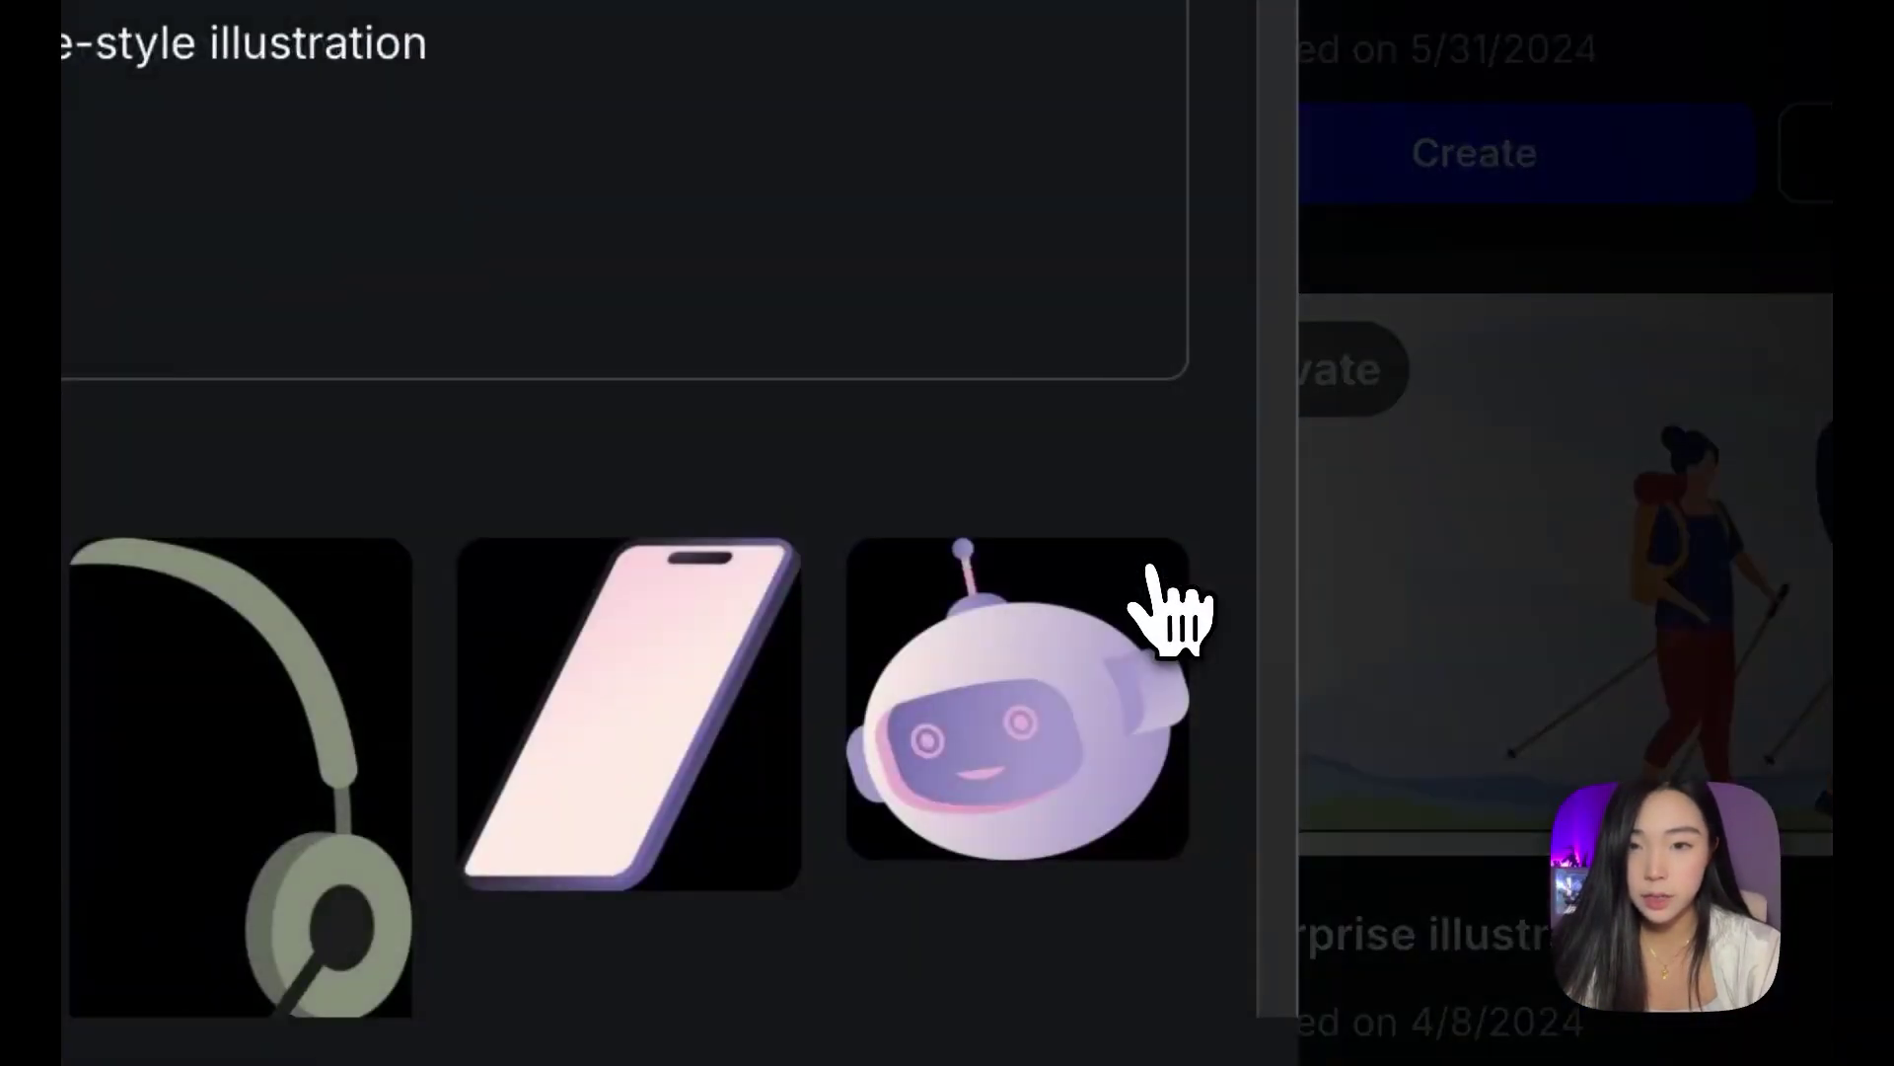
drag(937, 447, 630, 448)
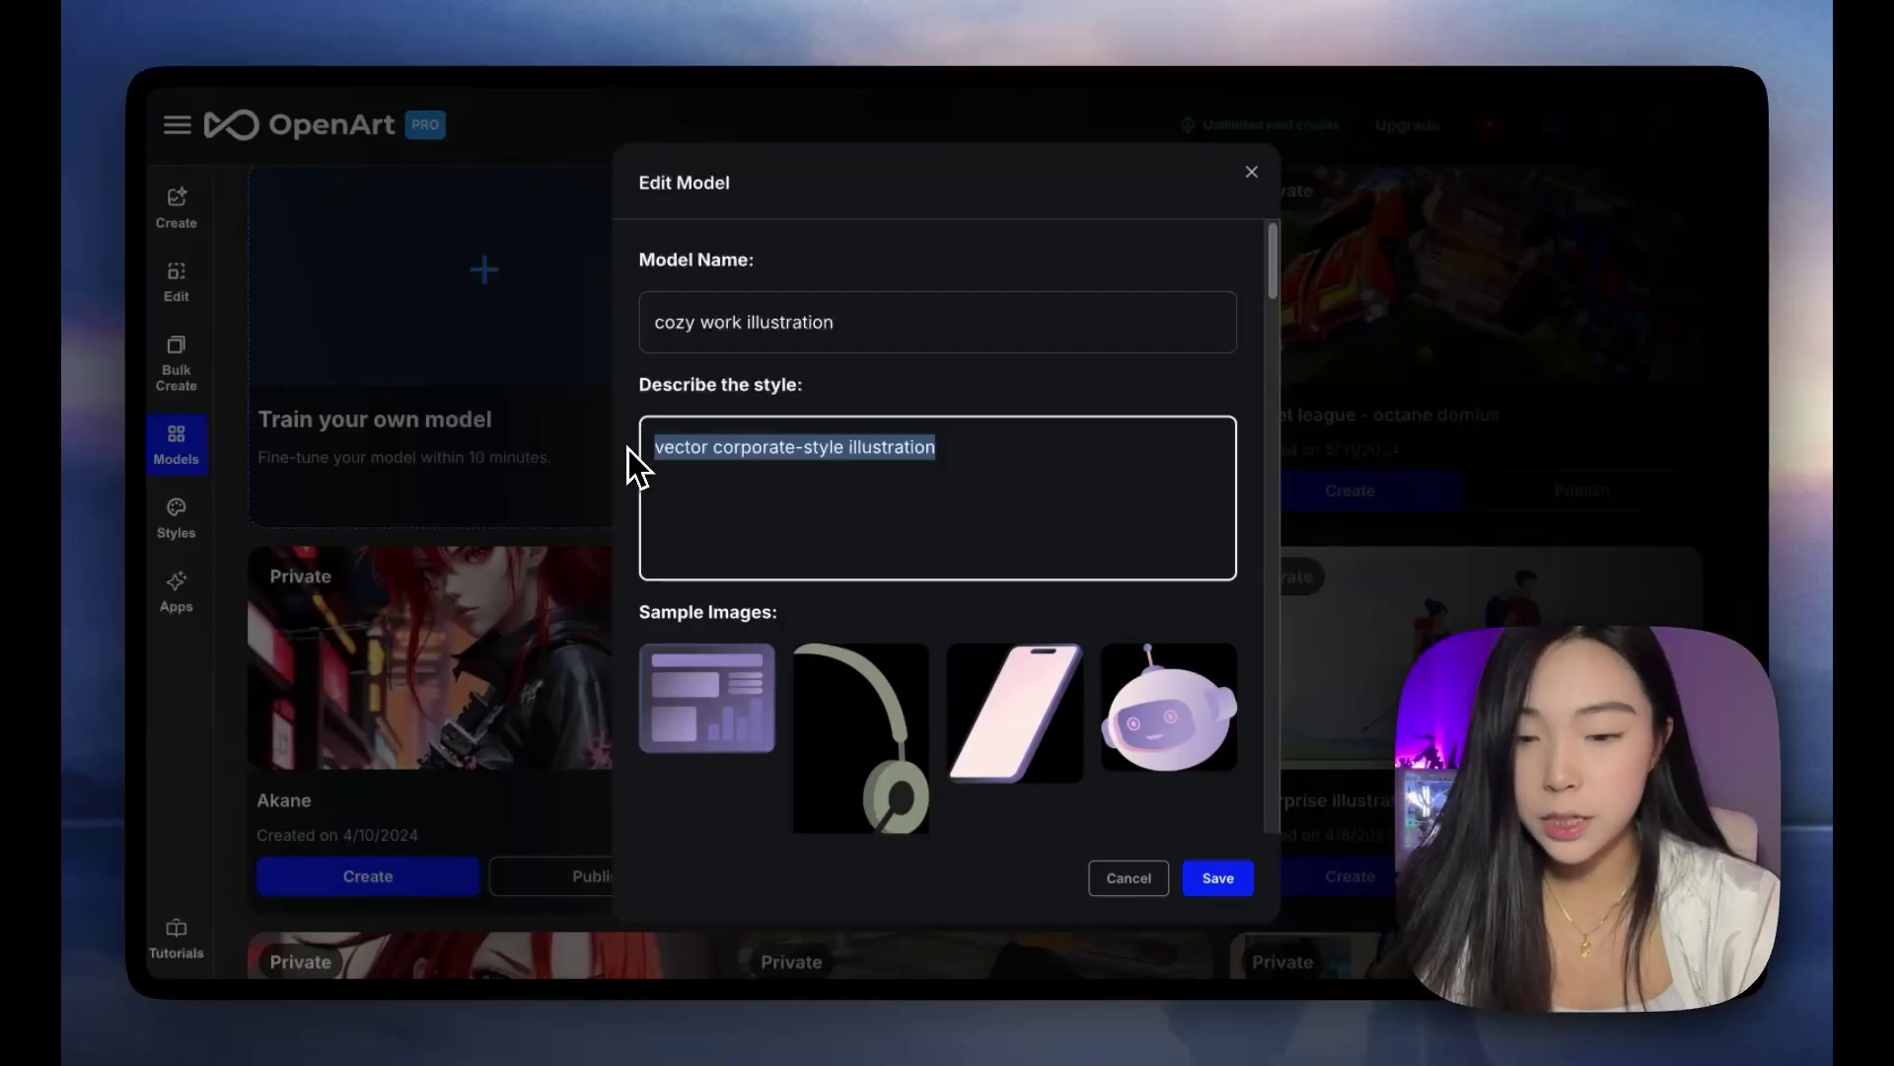
text(white background, vector graphics, clean and simplistic, vector corporate-style illustration)
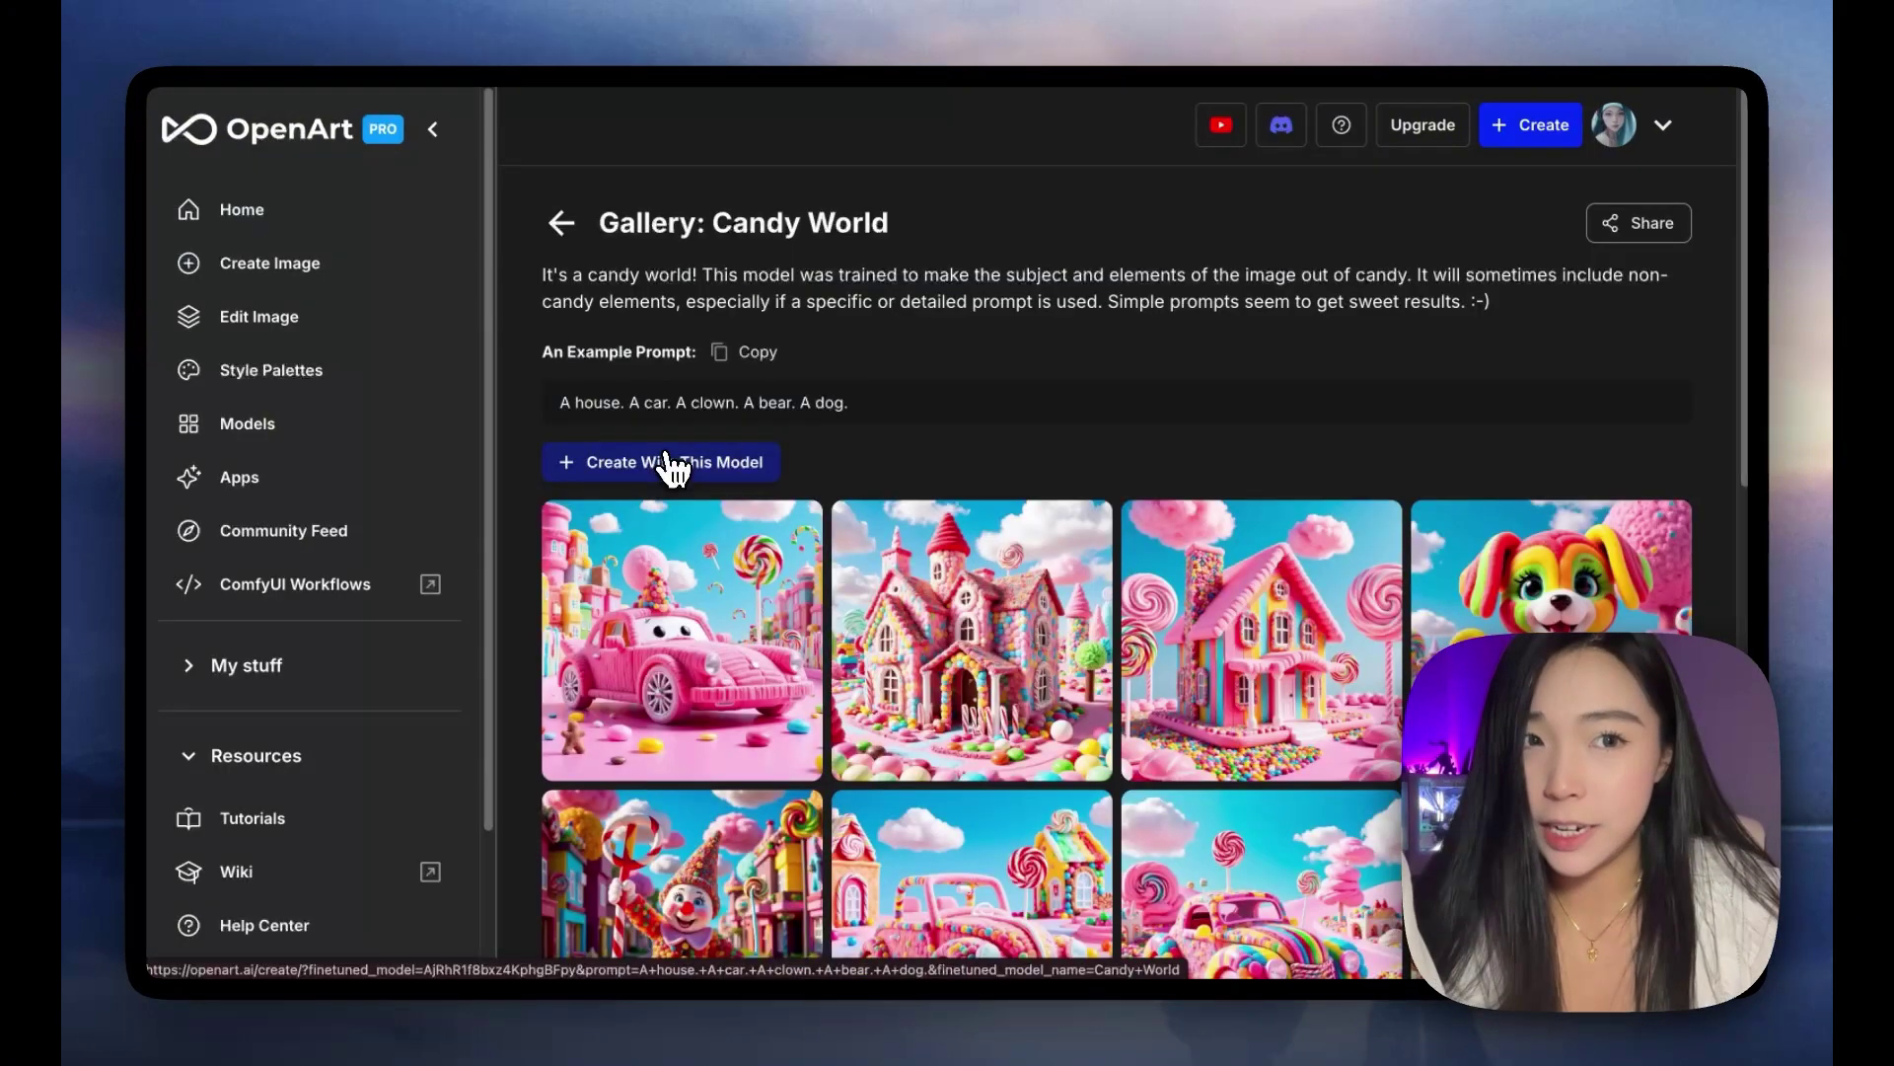
Step: Start creating images with the public Candy World model
click(669, 464)
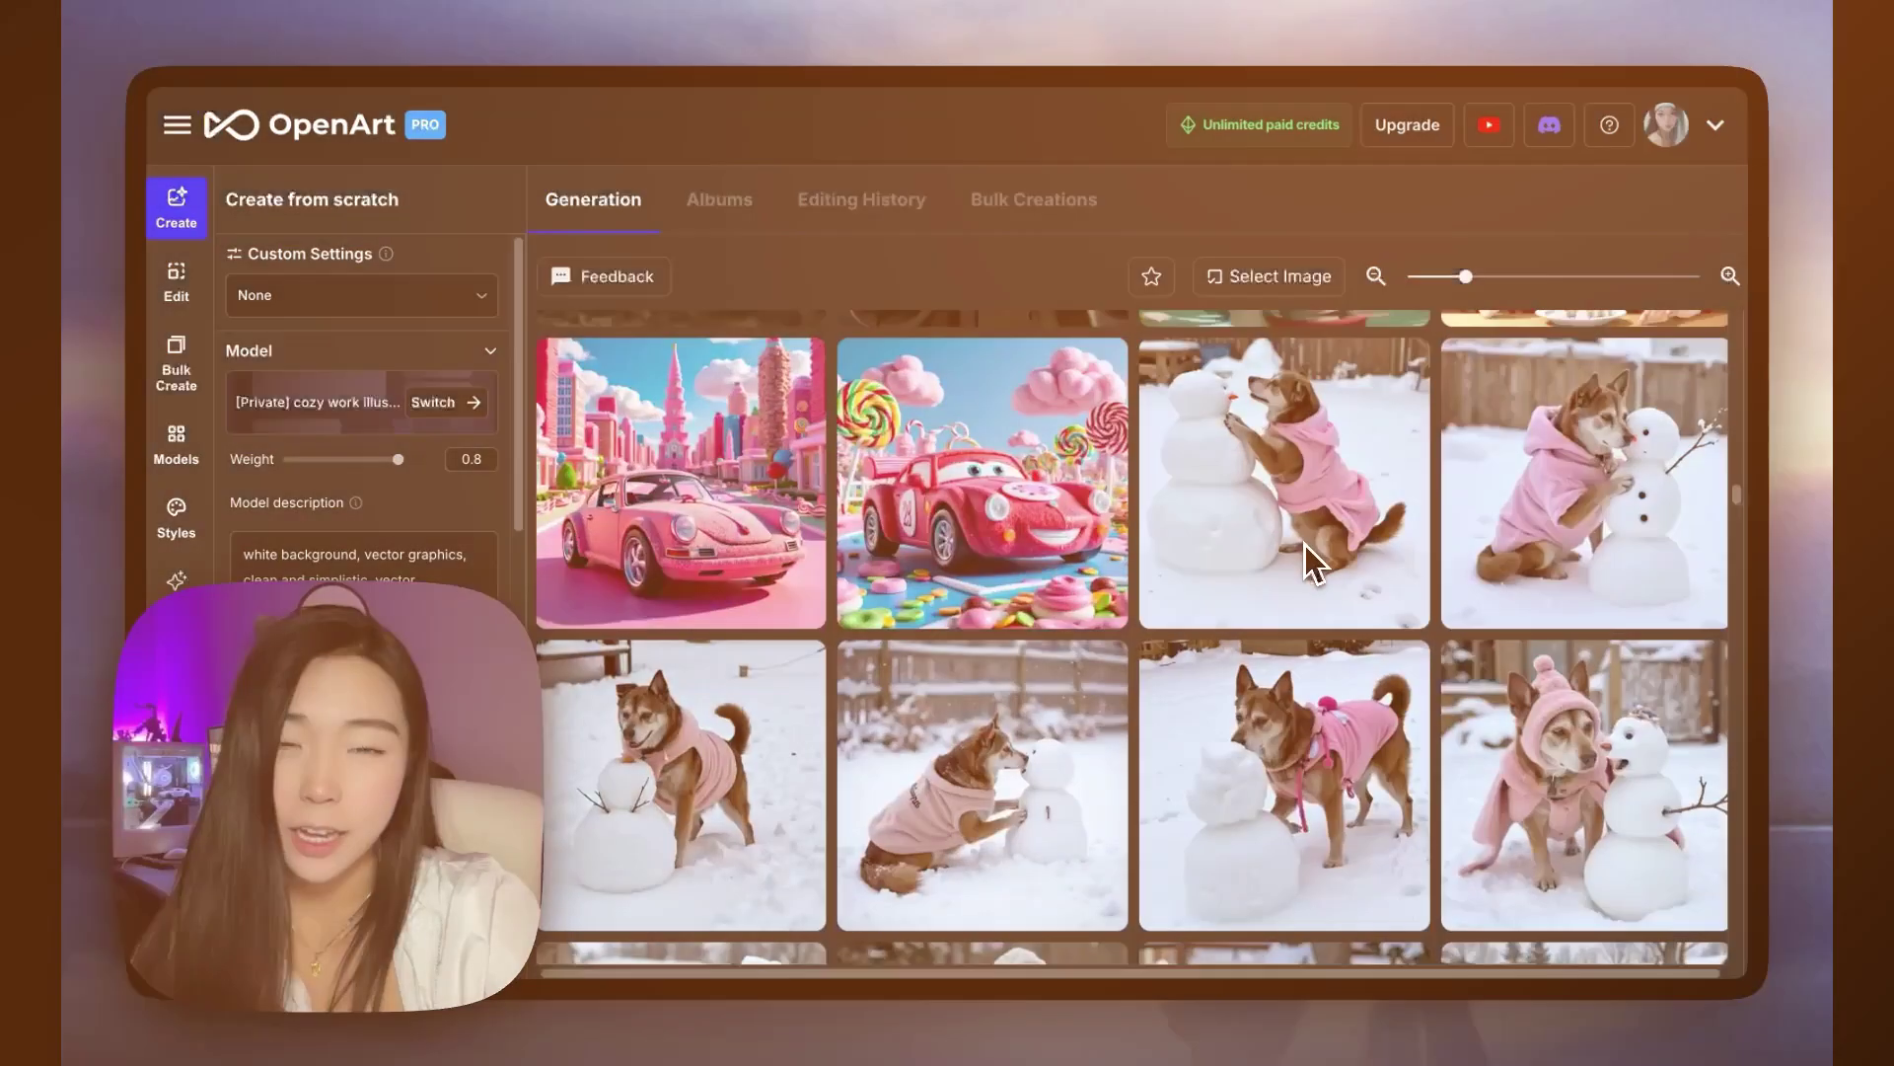
mouse_move(1307, 547)
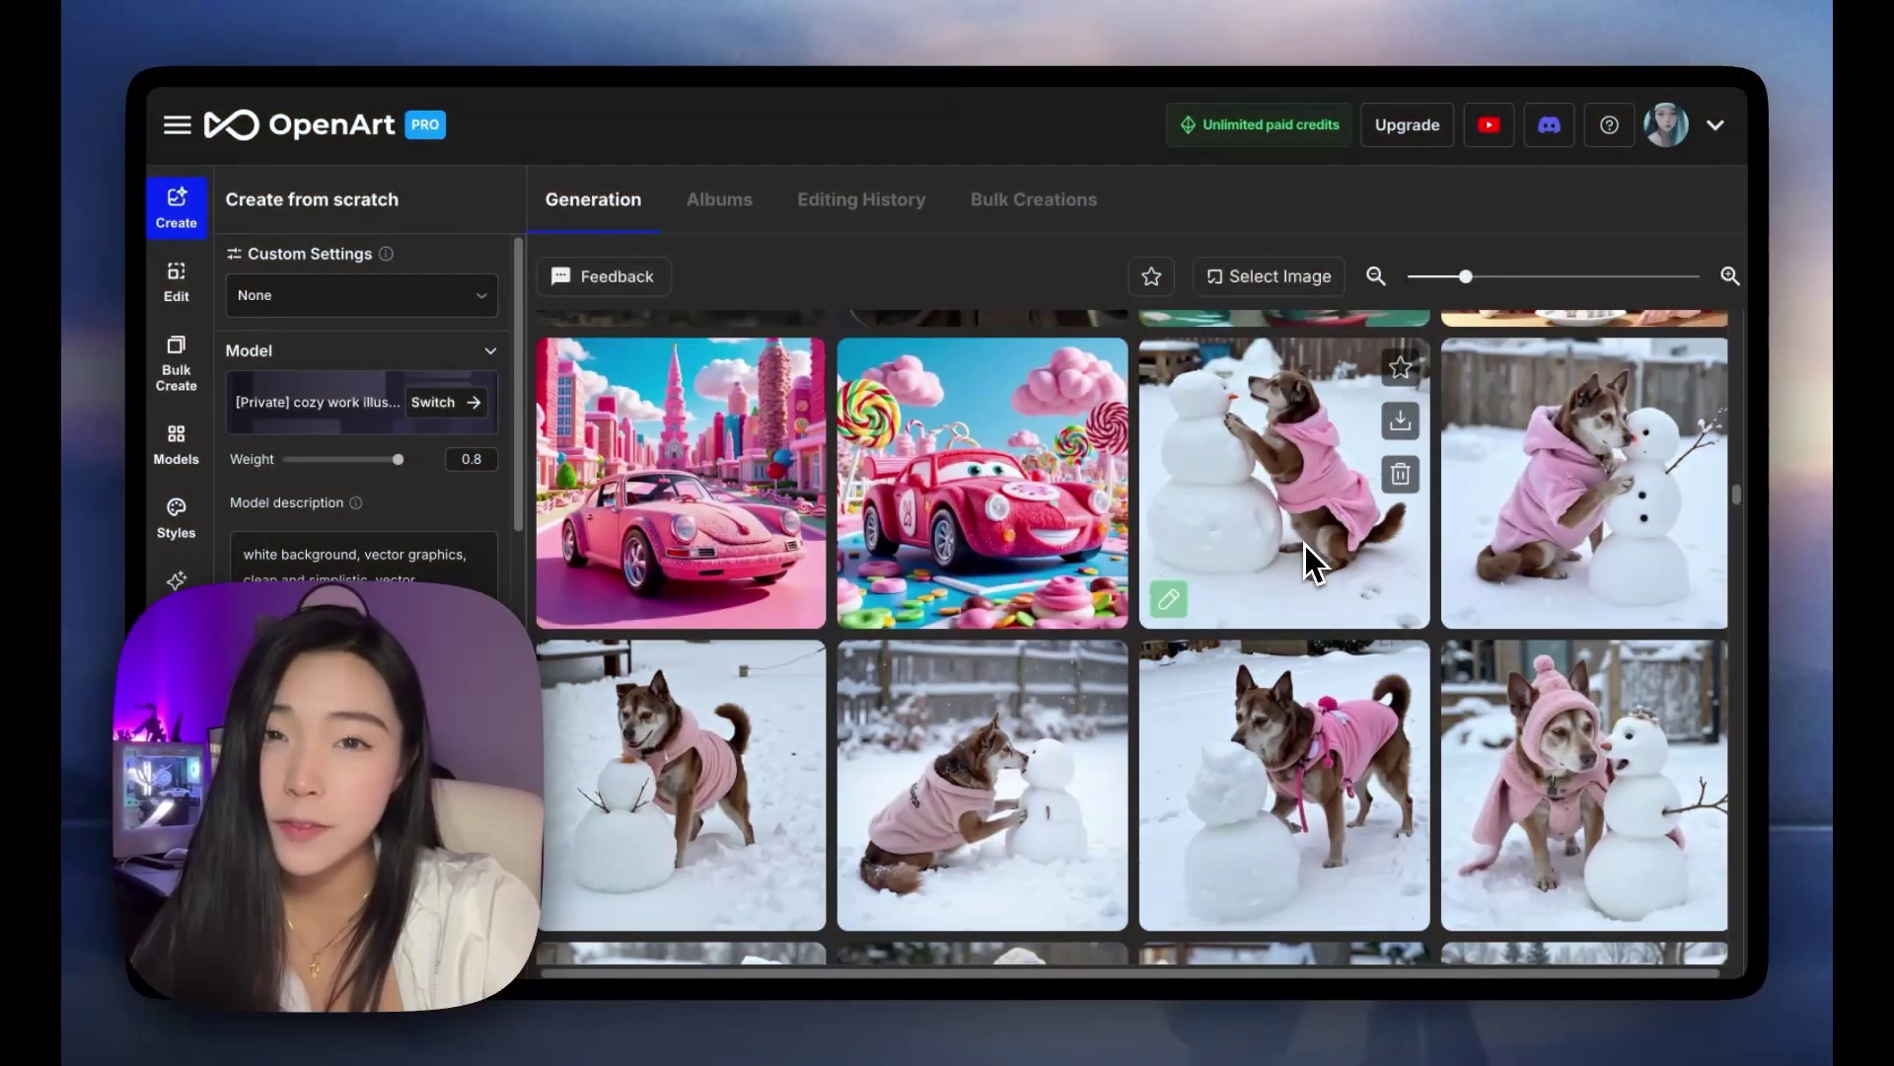
scroll(1305, 544, down, 10)
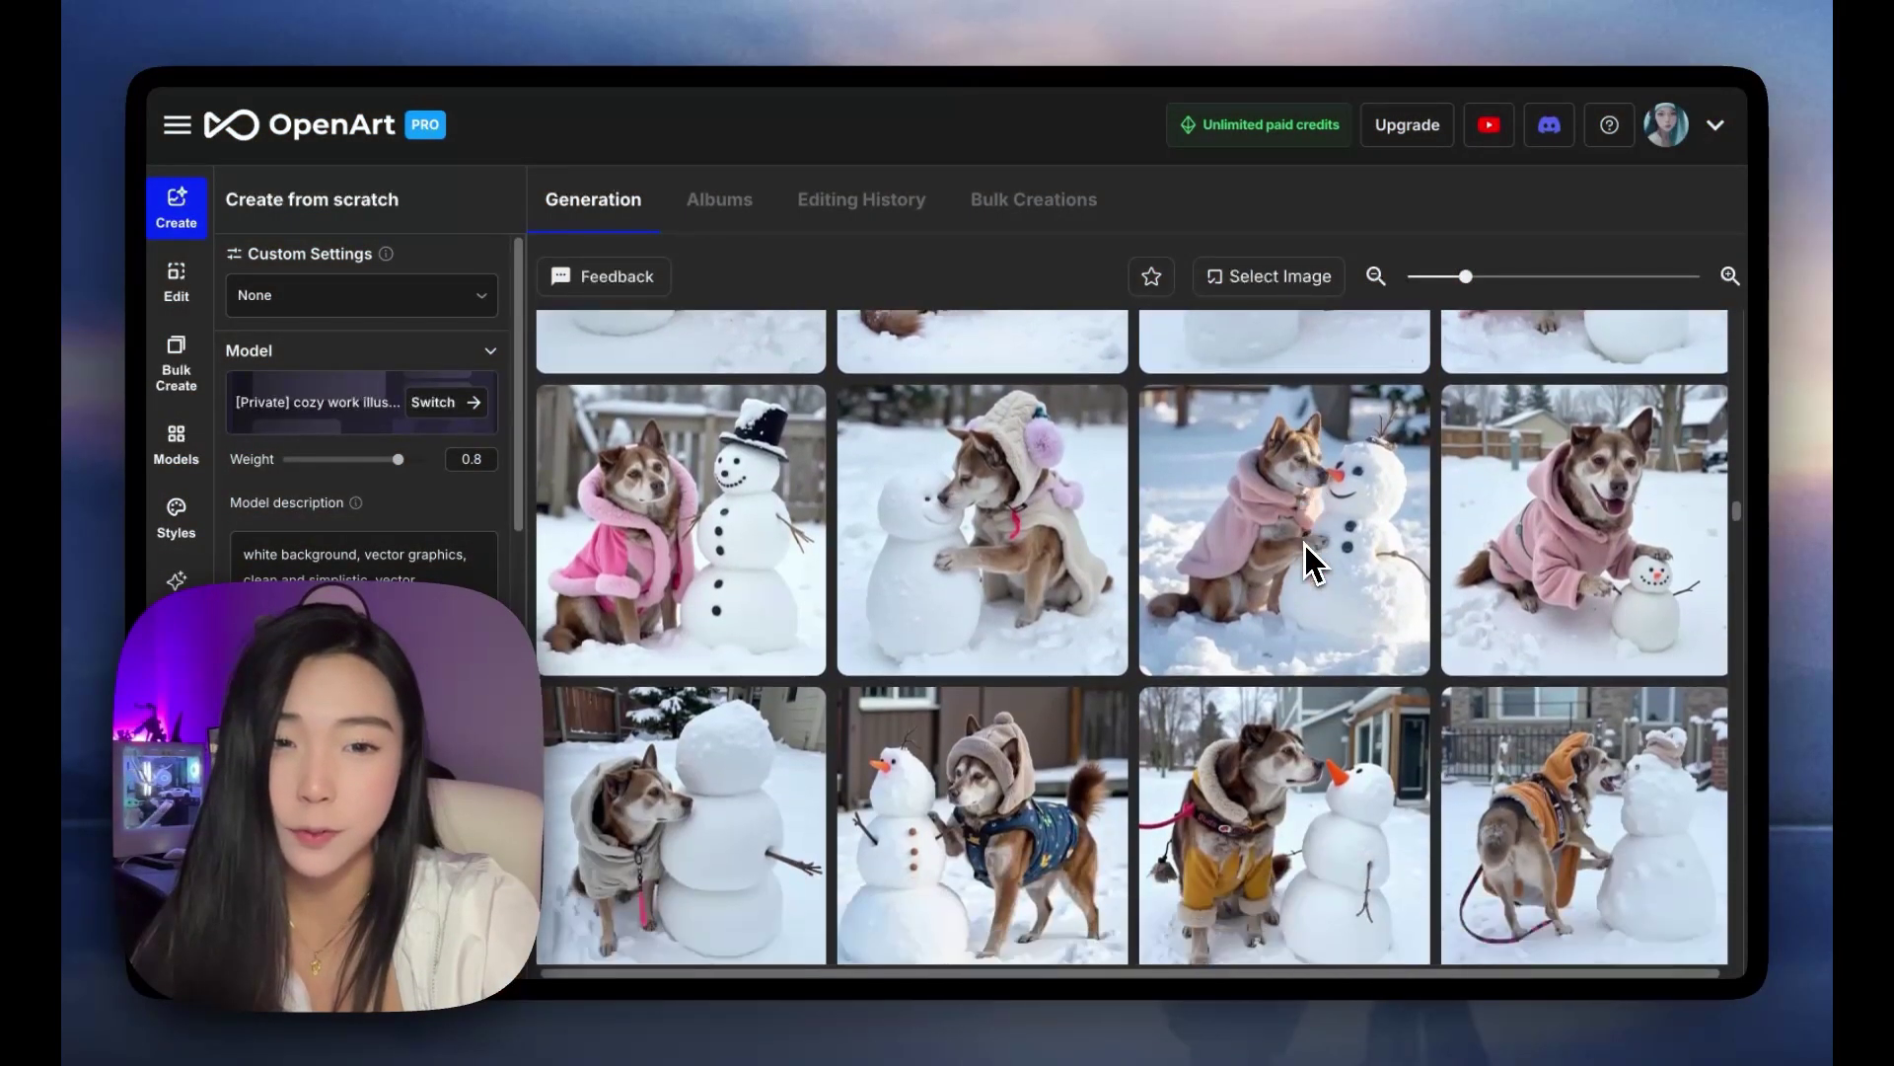
scroll(1308, 552, down, 2)
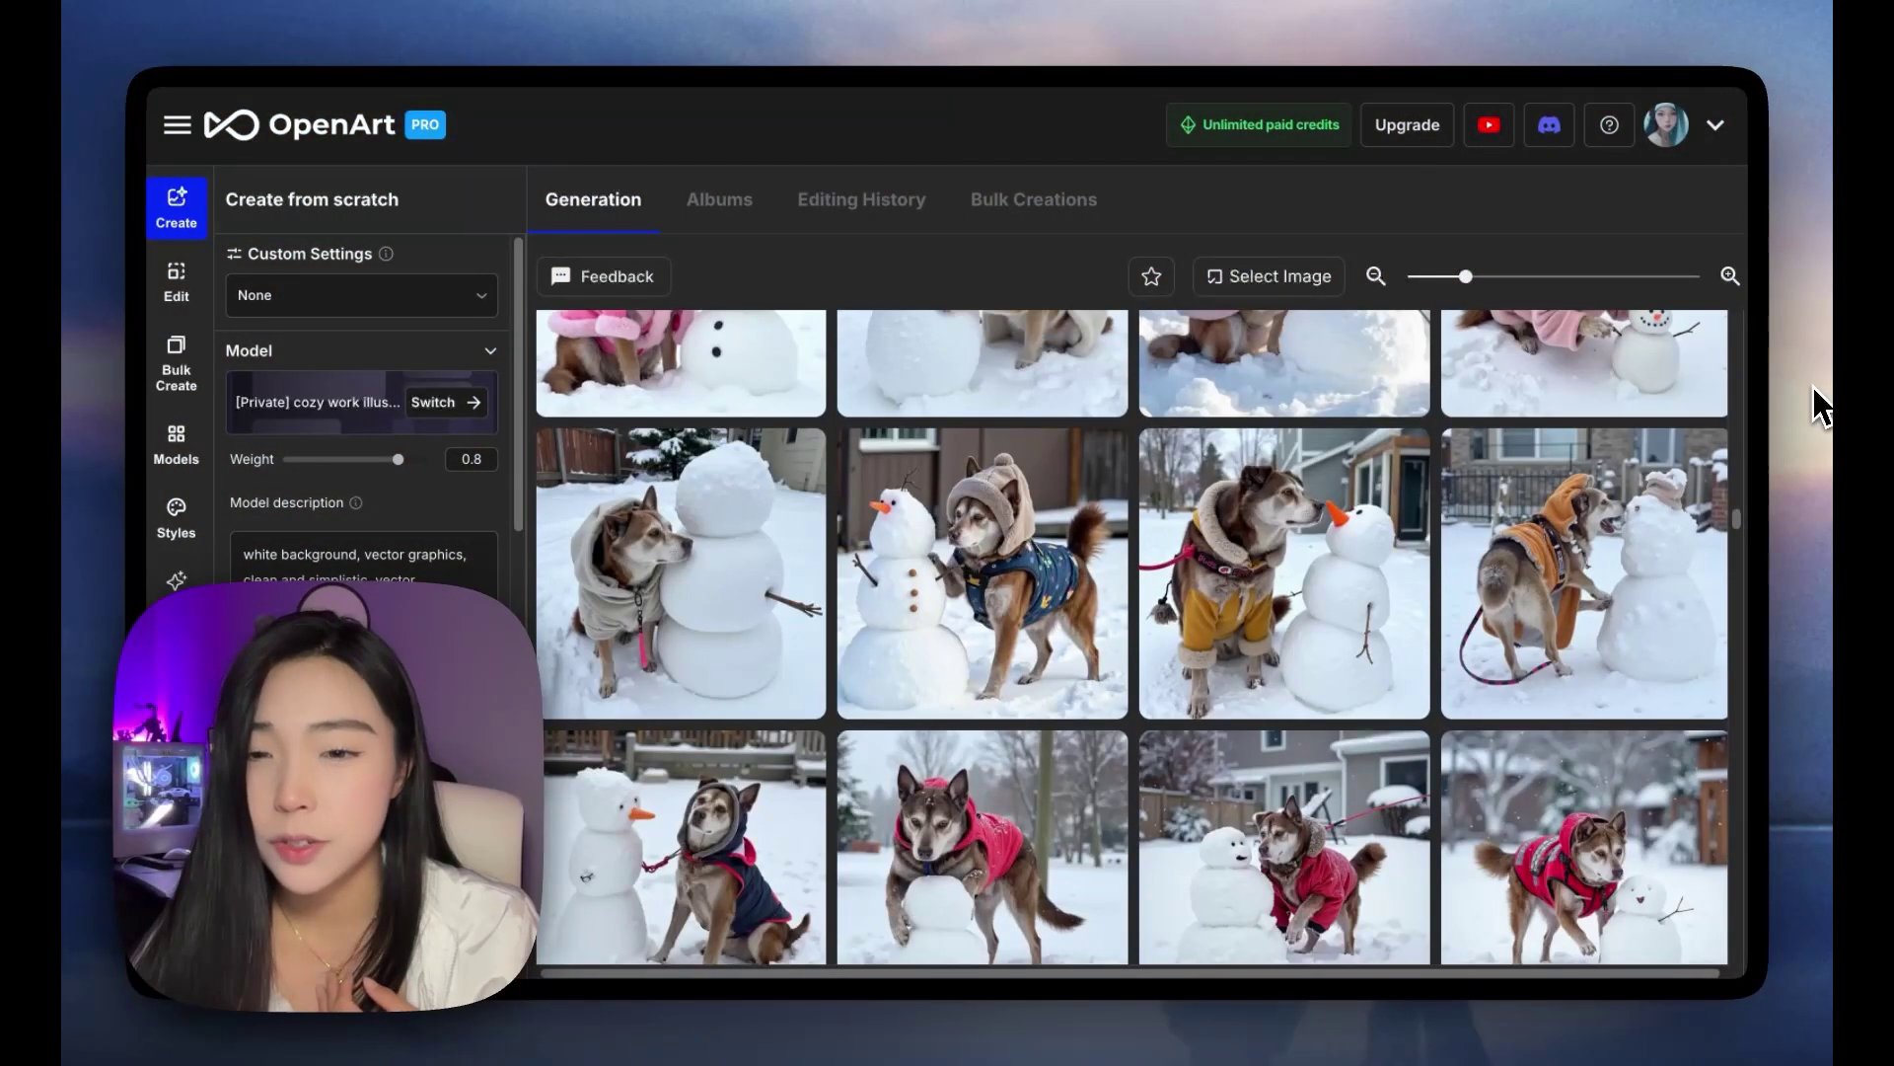